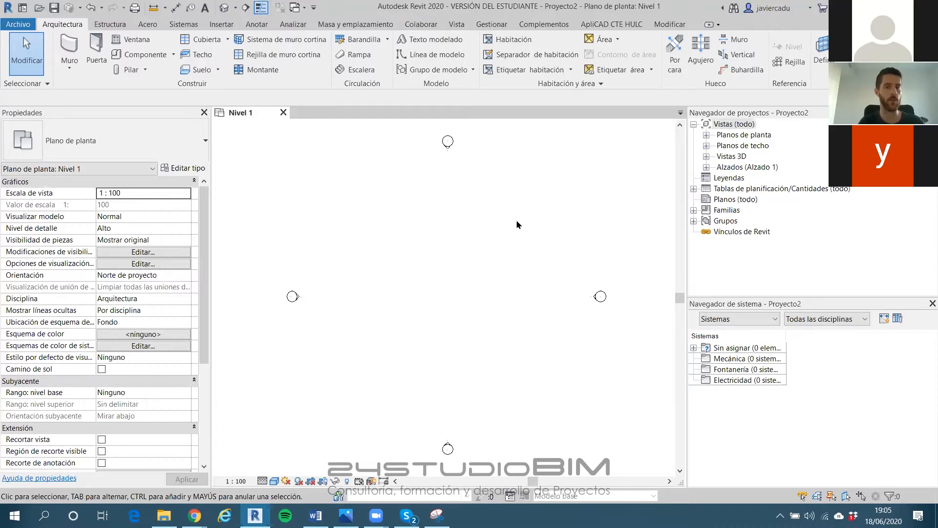
# Open the default 3D view and tile it beside the Nivel 1 floor plan, leaving the plan active
pyautogui.scroll(-1, 514, 215)
pyautogui.doubleClick(728, 158)
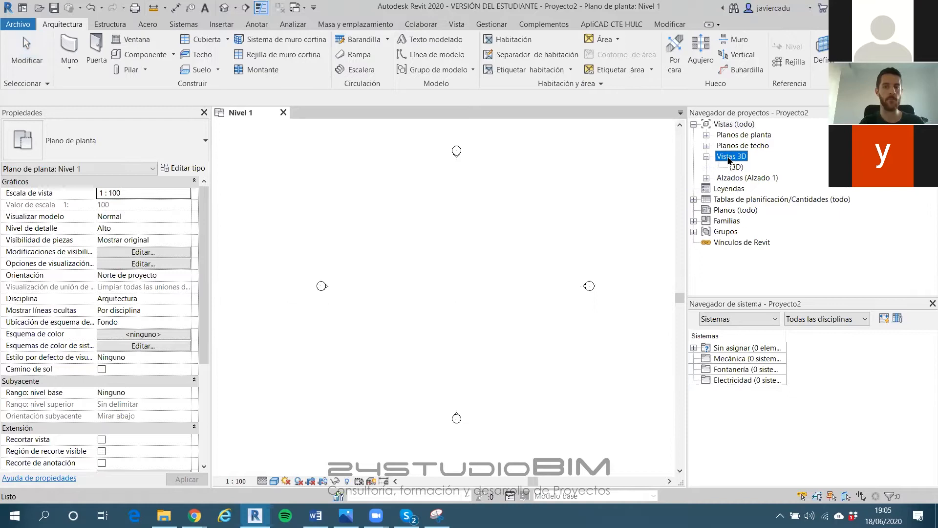
pyautogui.click(737, 168)
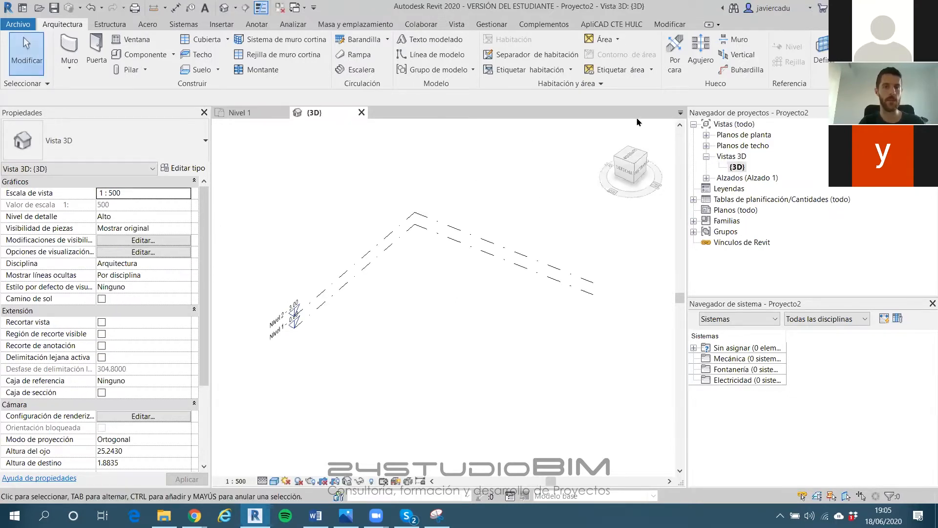
pyautogui.press('w')
pyautogui.press('t')
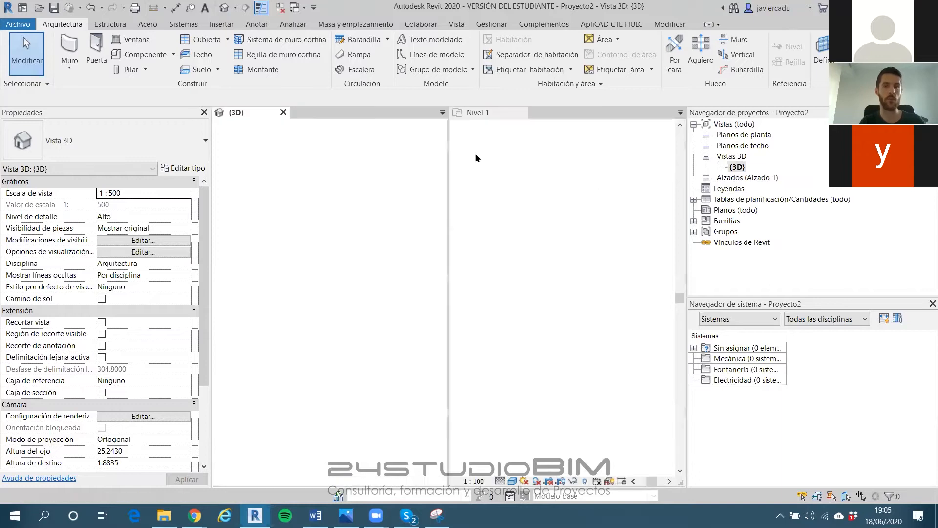
pyautogui.scroll(-4, 606, 222)
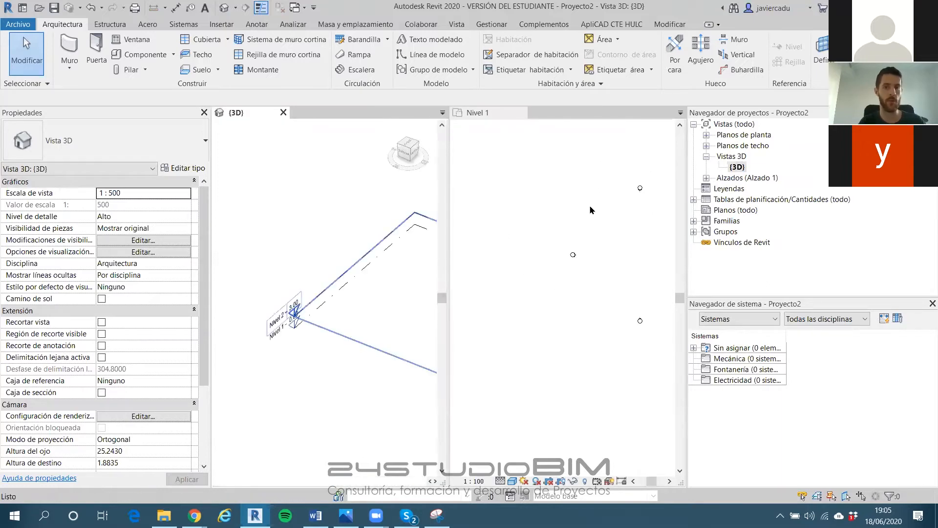
pyautogui.click(574, 227)
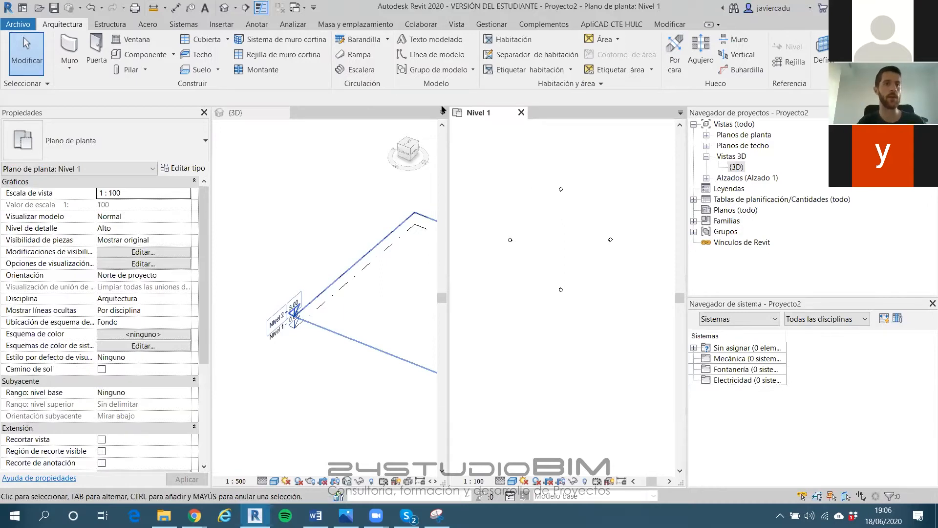
# Start a new in-place mass named 24S_Vivienda_200m2
pyautogui.click(359, 25)
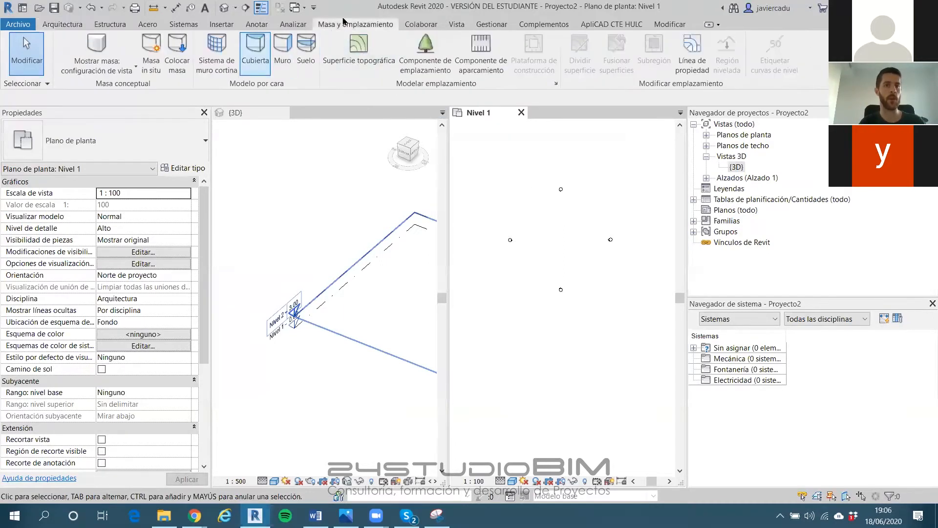
pyautogui.click(161, 57)
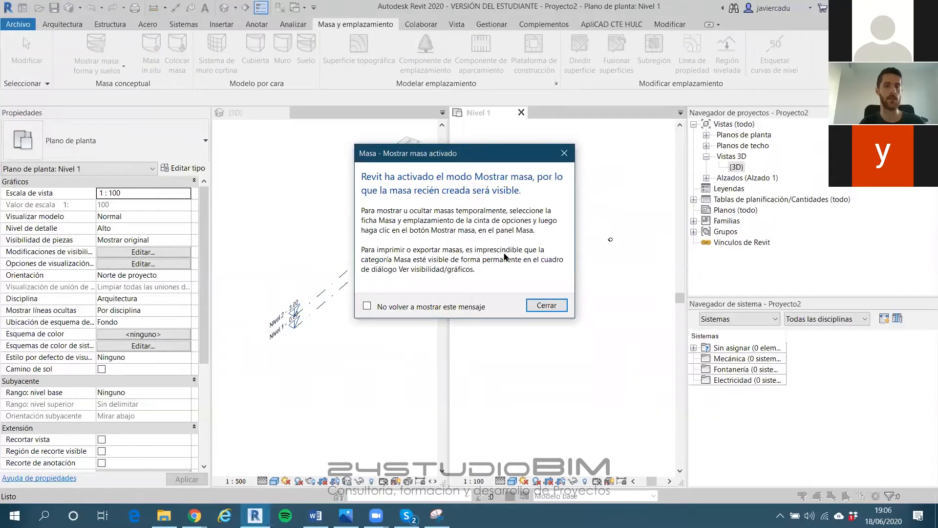
pyautogui.click(546, 305)
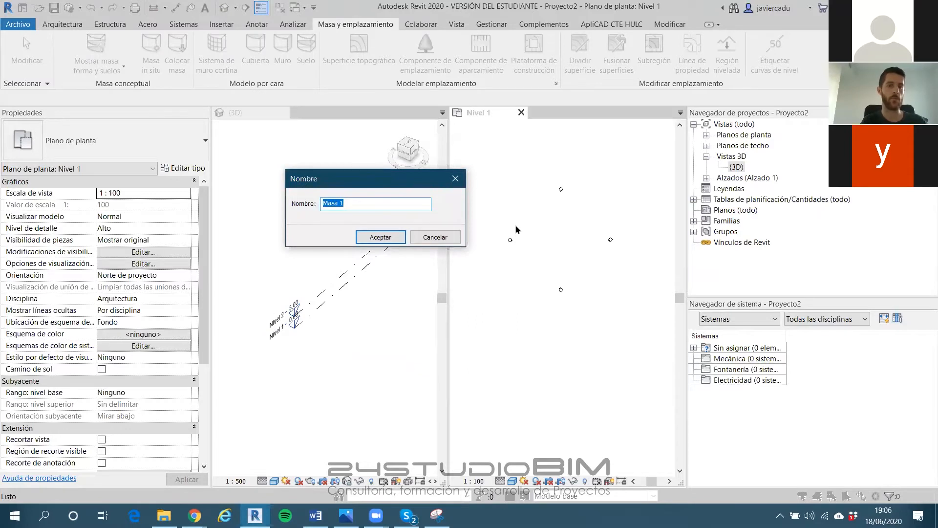
pyautogui.write('24S_Vivienda_200m2')
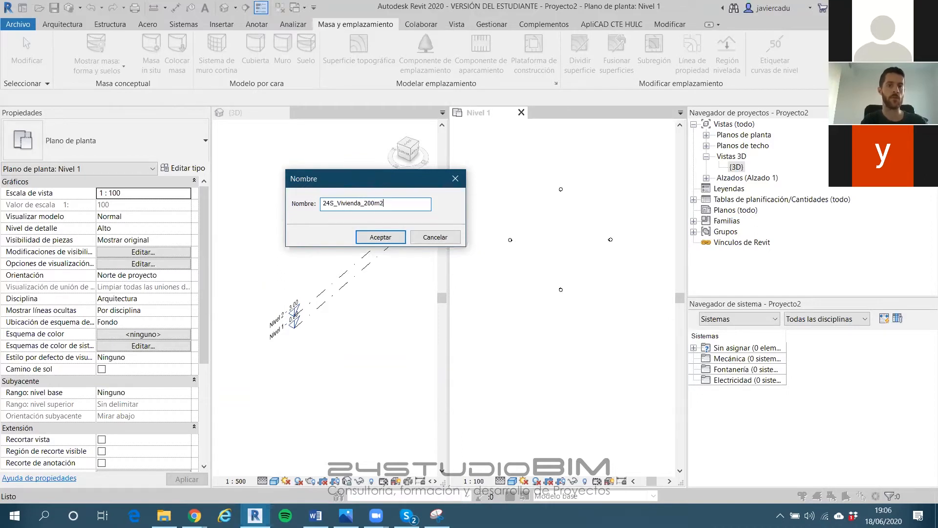
pyautogui.press('Return')
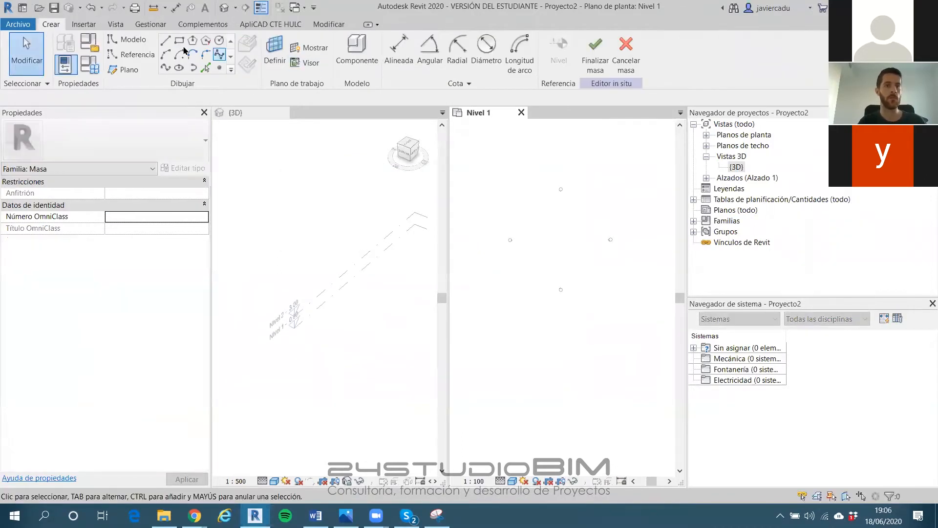
# Sketch a vertically elongated rectangle of model lines on Nivel 1, between the four elevation markers
pyautogui.click(179, 40)
pyautogui.scroll(2, 548, 215)
pyautogui.click(548, 217)
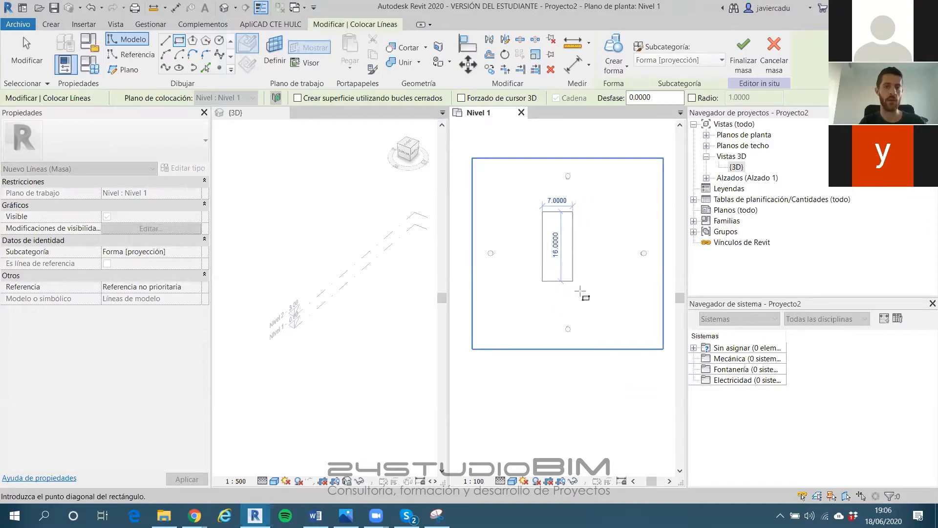
pyautogui.click(598, 302)
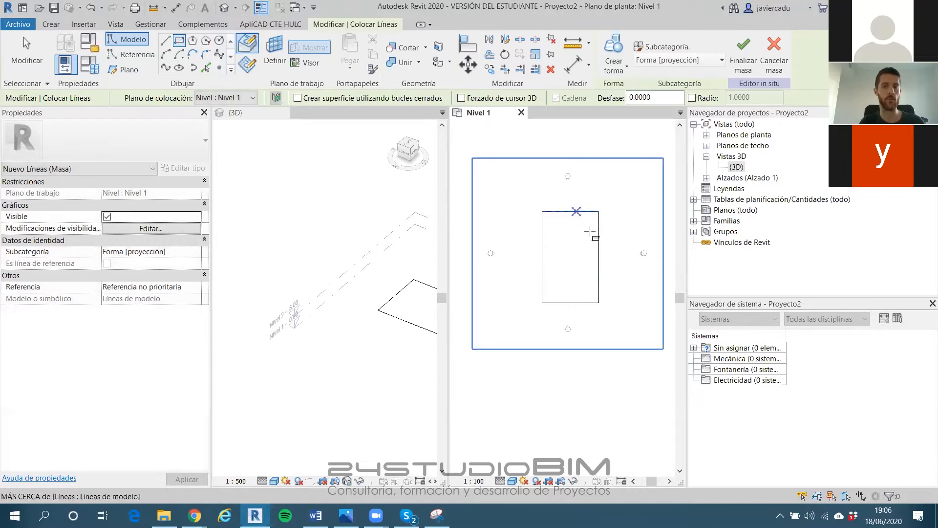
pyautogui.press('Escape')
# Set the rectangle's width to 10 m and its length to 20 m
pyautogui.click(597, 233)
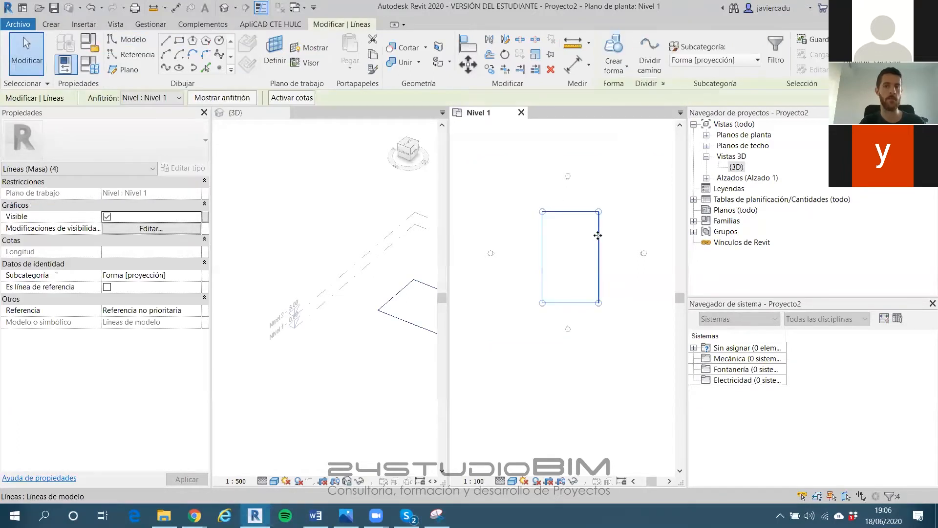
pyautogui.click(599, 235)
pyautogui.click(573, 324)
pyautogui.write('10')
pyautogui.press('Return')
pyautogui.click(542, 296)
pyautogui.click(509, 256)
pyautogui.write('20')
pyautogui.press('Return')
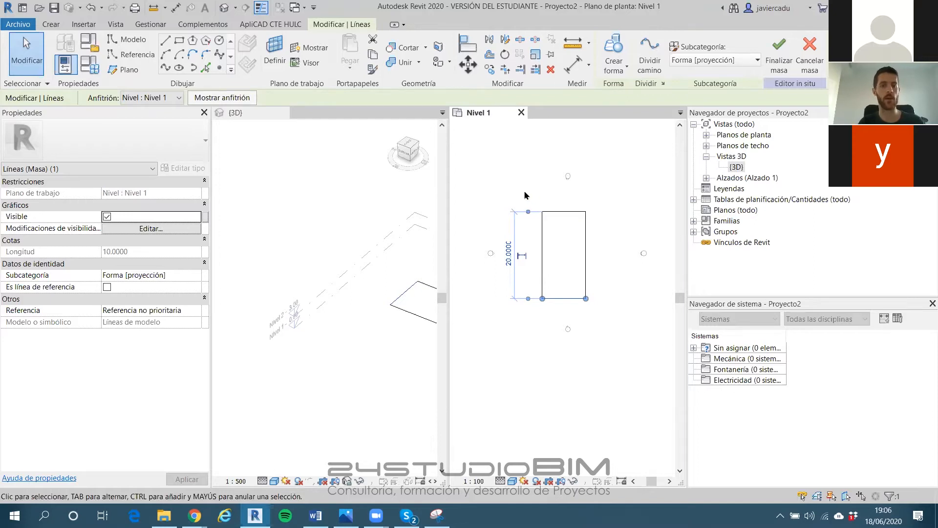
pyautogui.press('Escape')
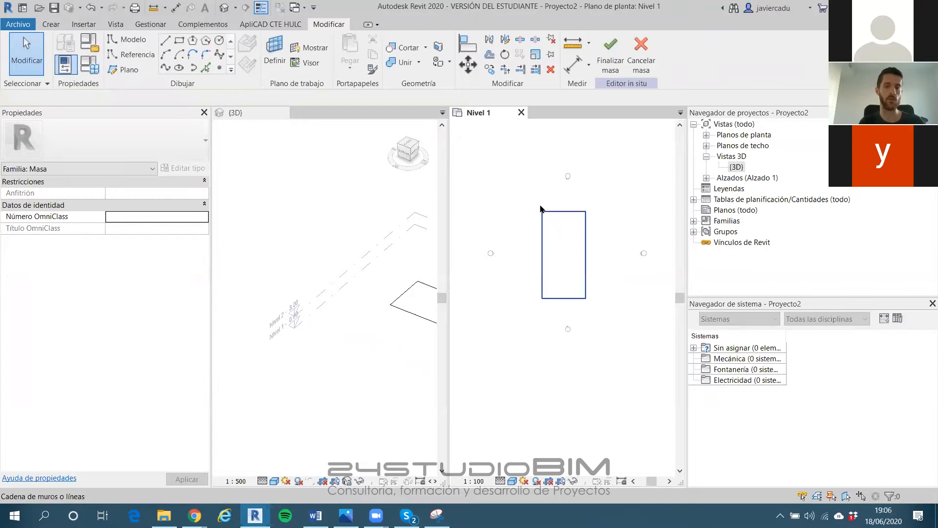
# Create a solid form from the complete chain of rectangle lines and finish the in-place mass
pyautogui.click(562, 215)
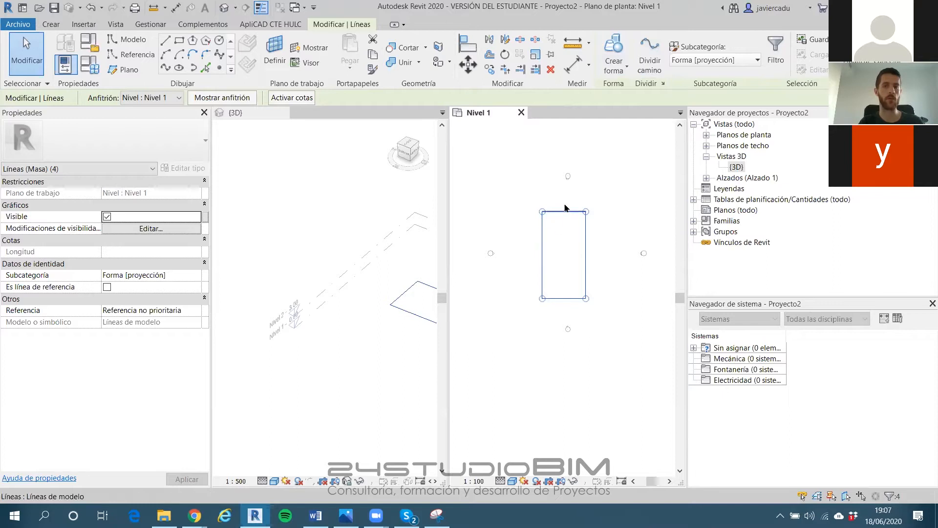
pyautogui.moveTo(356, 266)
pyautogui.keyDown('shift'); pyautogui.mouseDown(button='middle')
pyautogui.moveTo(421, 280)
pyautogui.moveTo(371, 264)
pyautogui.mouseUp(button='middle'); pyautogui.keyUp('shift')
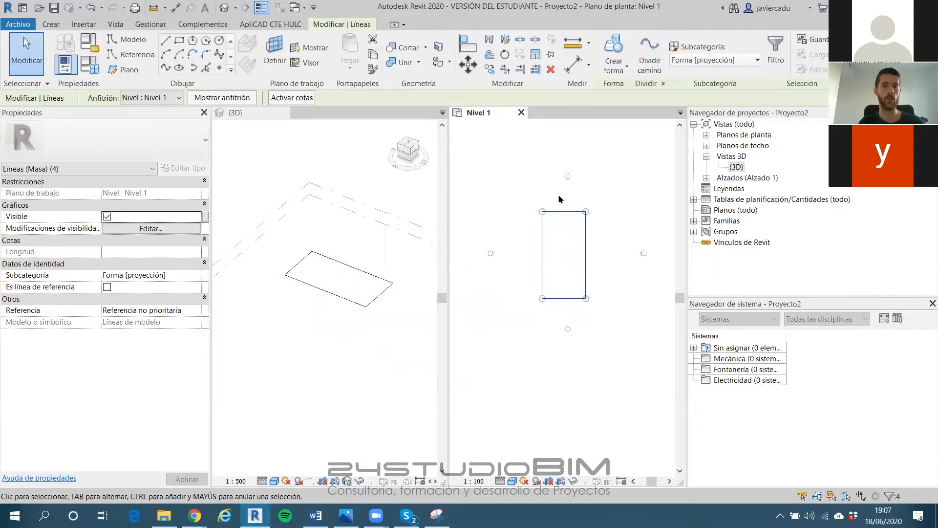
pyautogui.press('Escape')
pyautogui.press('Tab')
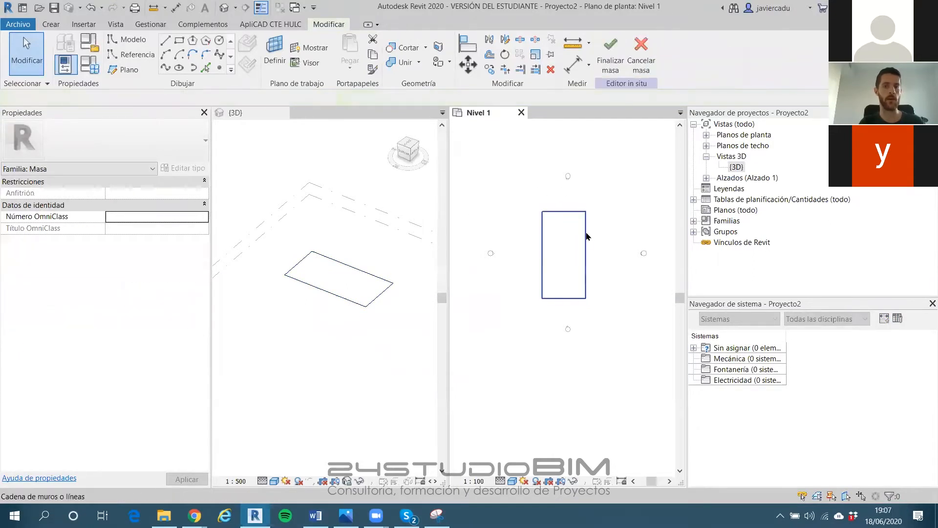
pyautogui.click(587, 234)
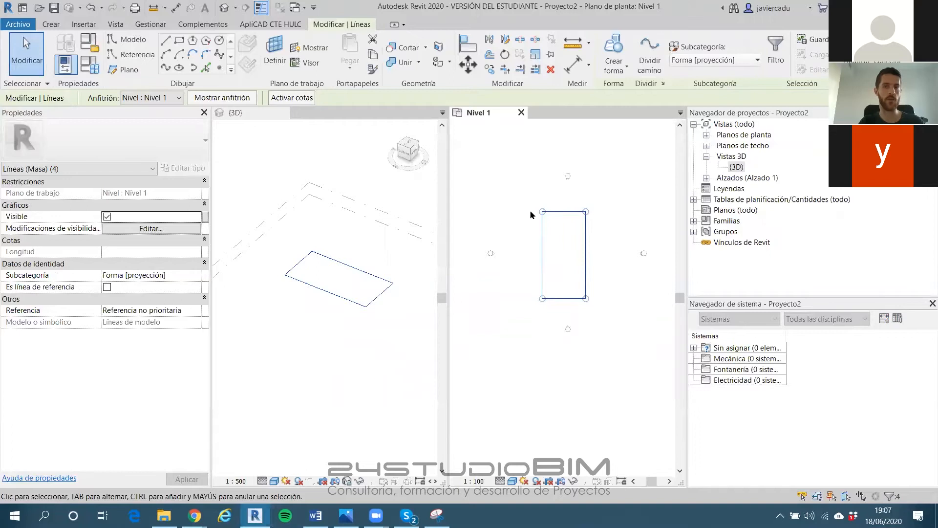
pyautogui.click(620, 66)
pyautogui.click(628, 90)
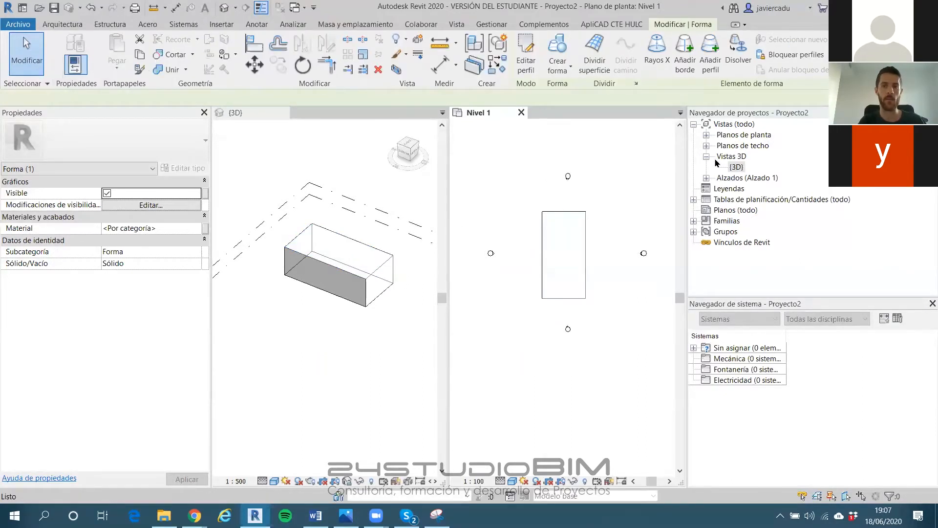
# Open the Sur elevation view
pyautogui.doubleClick(741, 179)
pyautogui.click(734, 223)
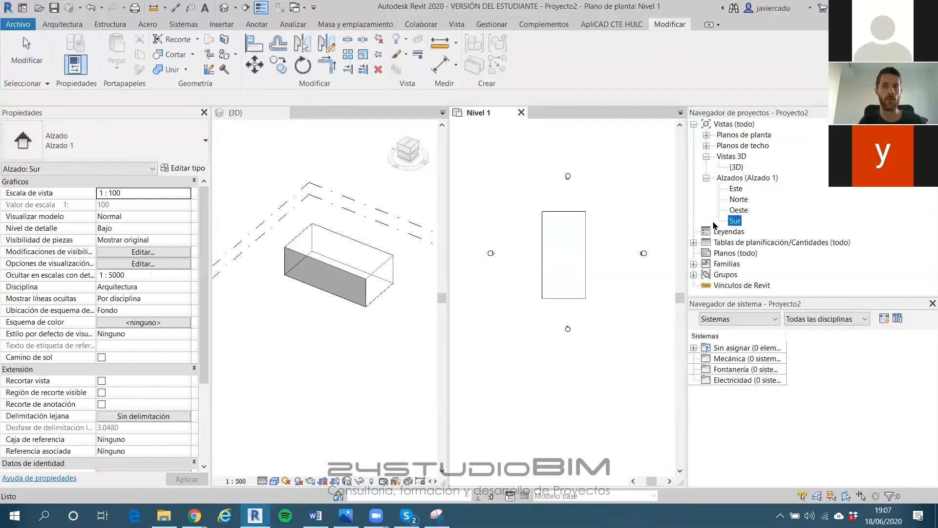
pyautogui.doubleClick(735, 221)
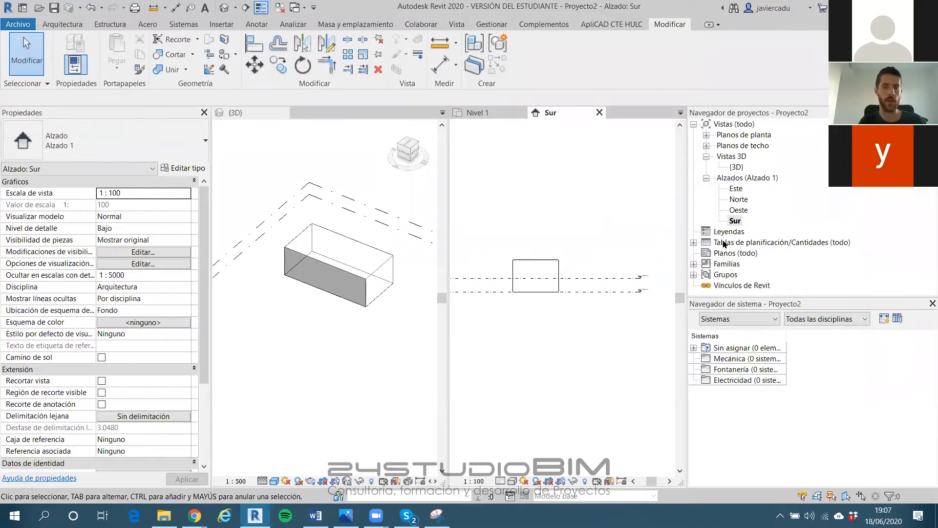
# Lower the top face of the mass to the Nivel 2 line in the Sur elevation
pyautogui.click(523, 261)
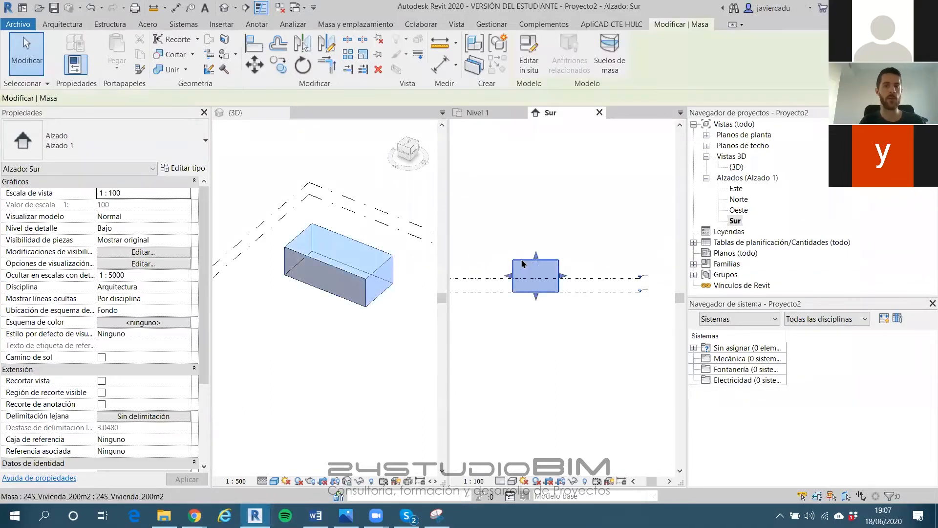
pyautogui.scroll(3, 531, 257)
pyautogui.moveTo(539, 259); pyautogui.dragTo(539, 294)
pyautogui.scroll(-2, 549, 256)
pyautogui.scroll(3, 594, 260)
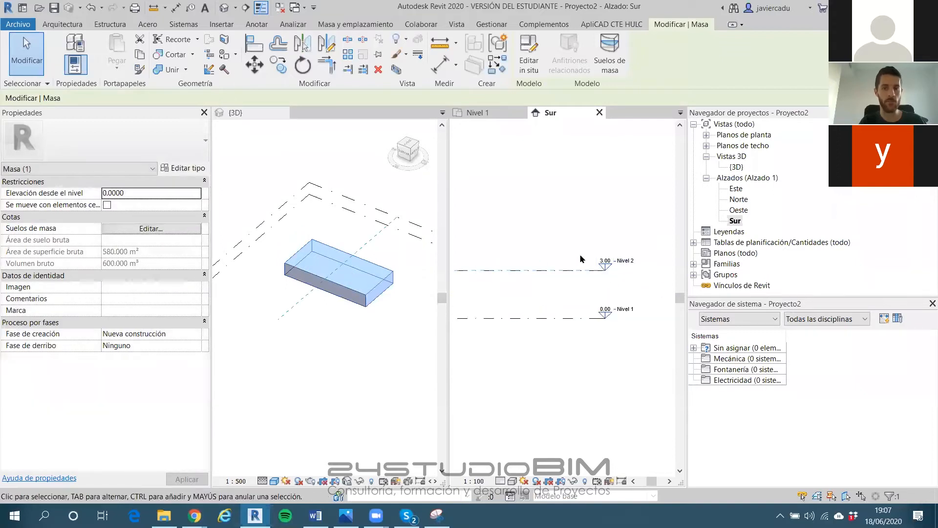
pyautogui.scroll(-2, 602, 225)
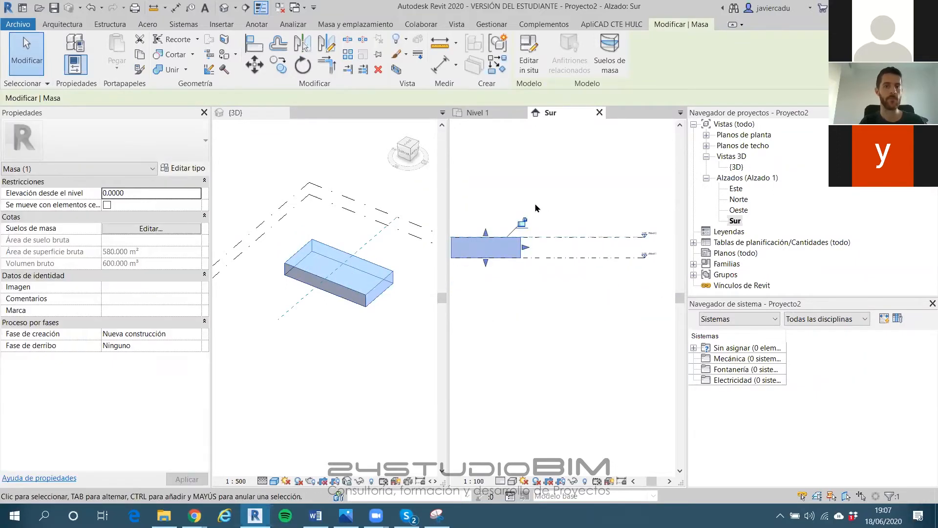
pyautogui.click(491, 186)
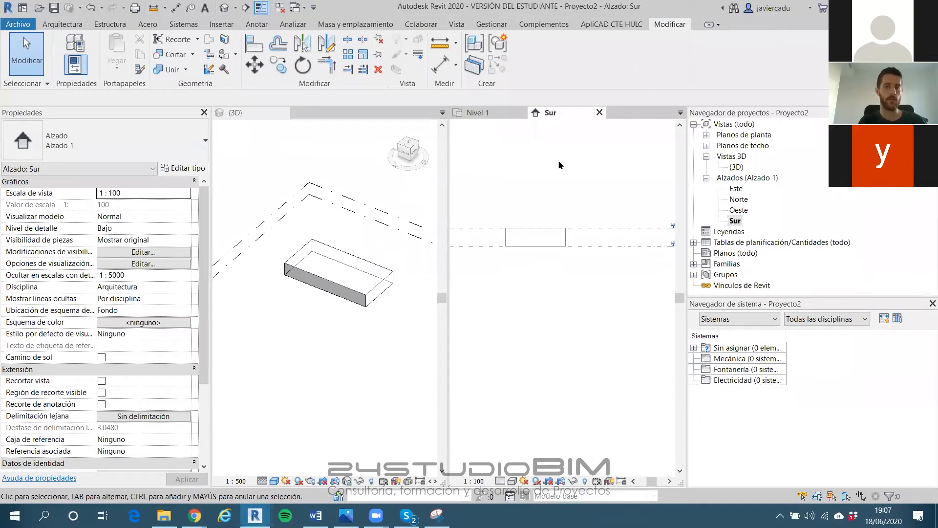
# Tile the Sur elevation, Nivel 1 plan and 3D views so the mass is shown in all three
pyautogui.press('w')
pyautogui.press('t')
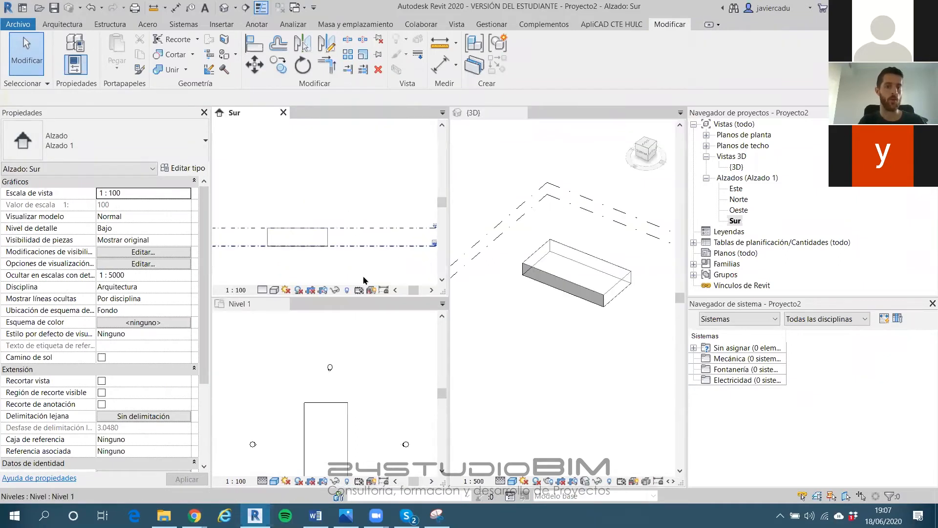
pyautogui.scroll(-2, 386, 375)
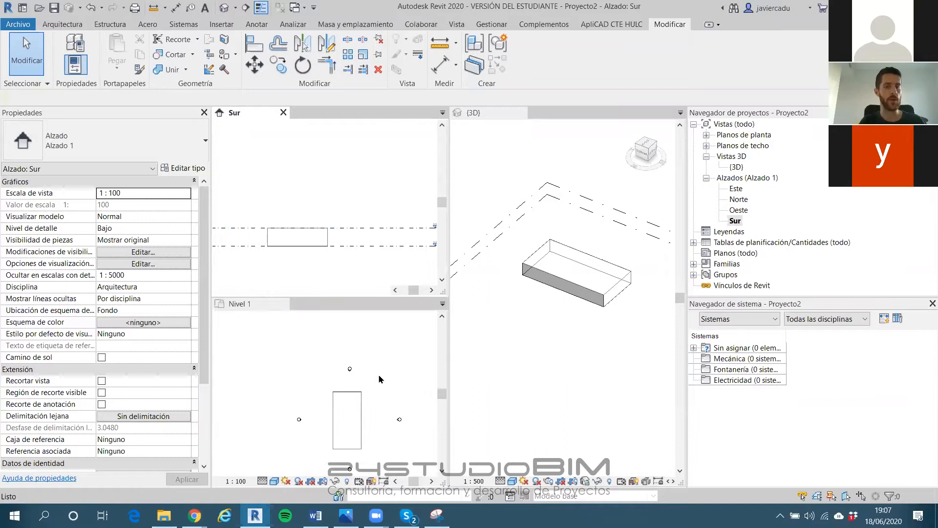
pyautogui.click(384, 372)
pyautogui.scroll(-1, 356, 369)
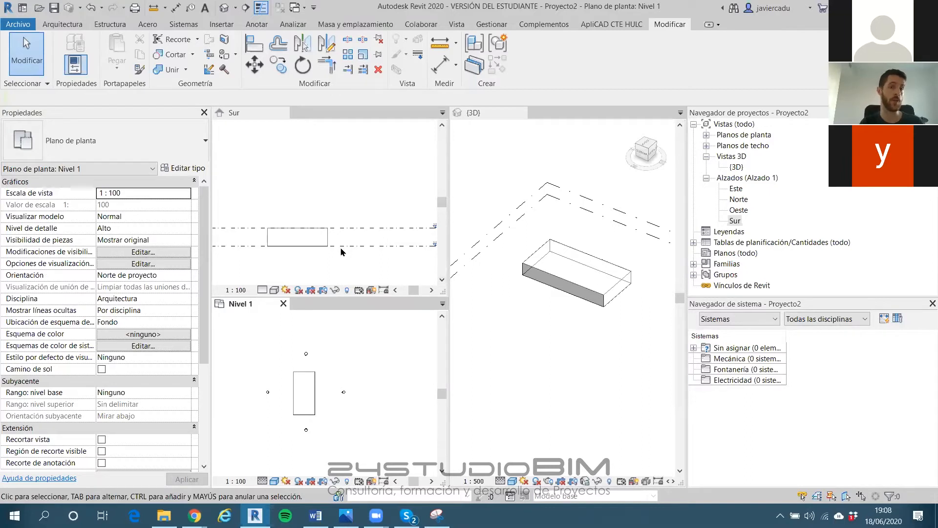
pyautogui.click(291, 264)
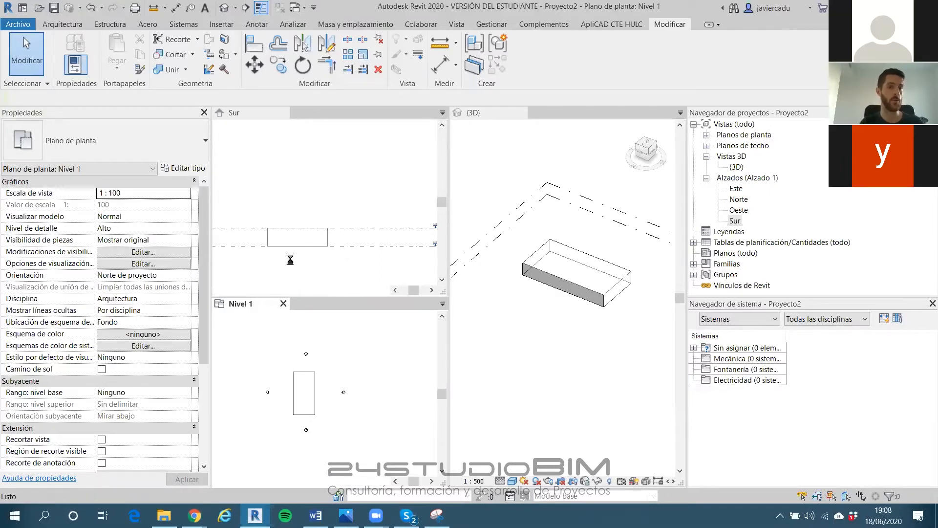
pyautogui.scroll(1, 293, 259)
pyautogui.moveTo(308, 258); pyautogui.dragTo(303, 239, button='middle')
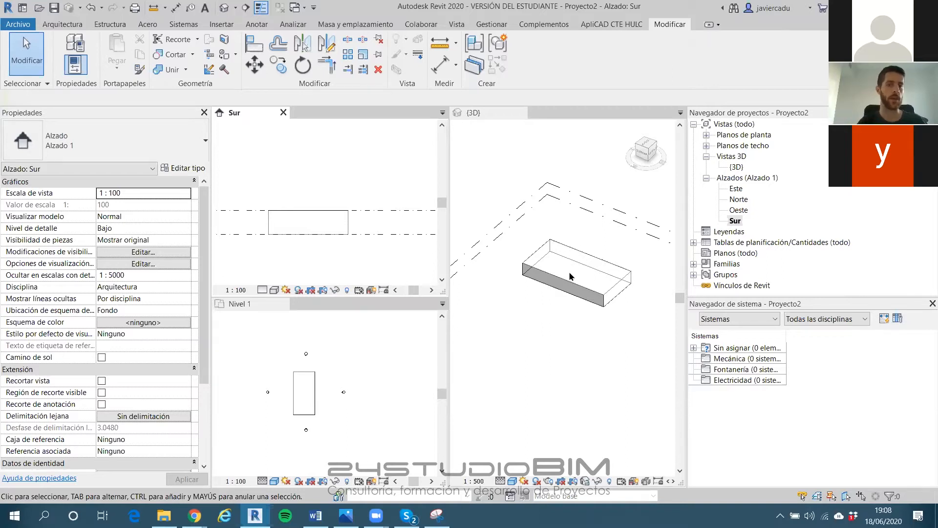
# Examine the mass in the 3D view from several angles
pyautogui.click(546, 249)
pyautogui.keyDown('shift'); pyautogui.moveTo(593, 256); pyautogui.dragTo(570, 267, button='middle'); pyautogui.keyUp('shift')
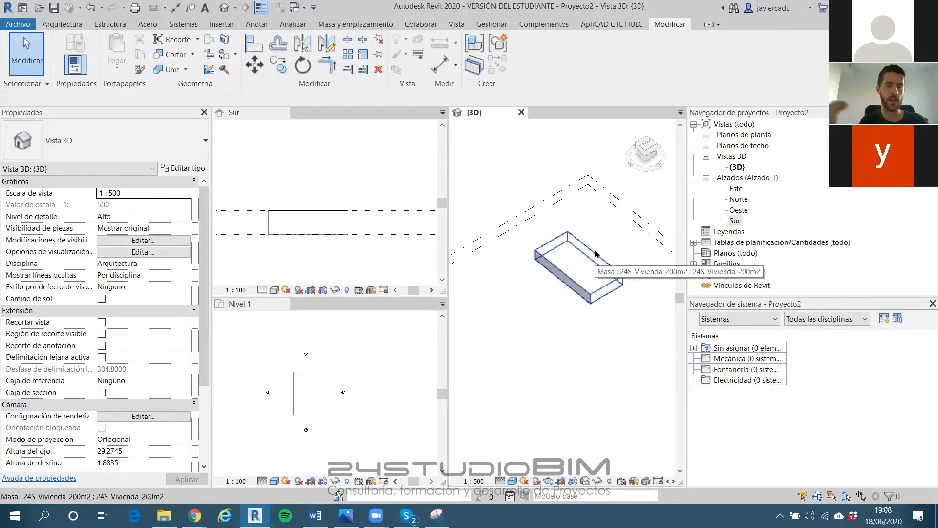
pyautogui.moveTo(605, 254); pyautogui.dragTo(580, 226, button='middle')
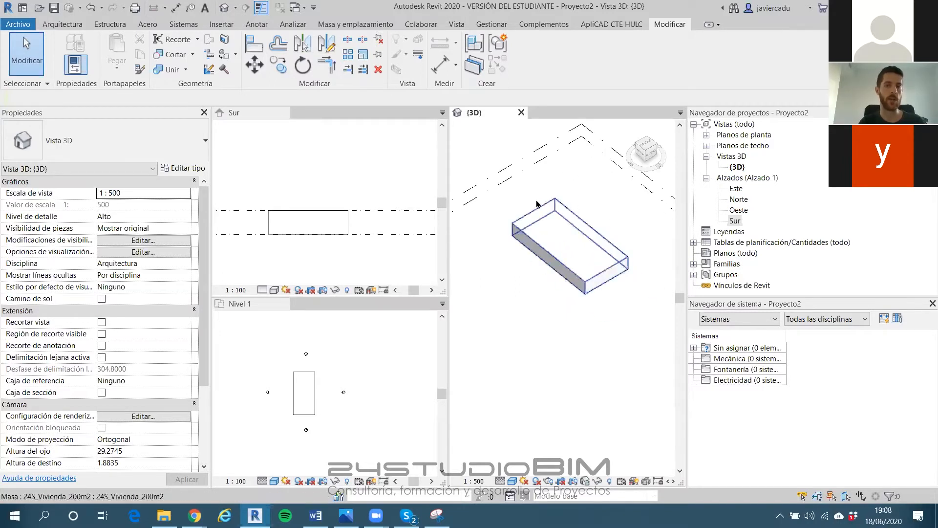
pyautogui.scroll(2, 575, 230)
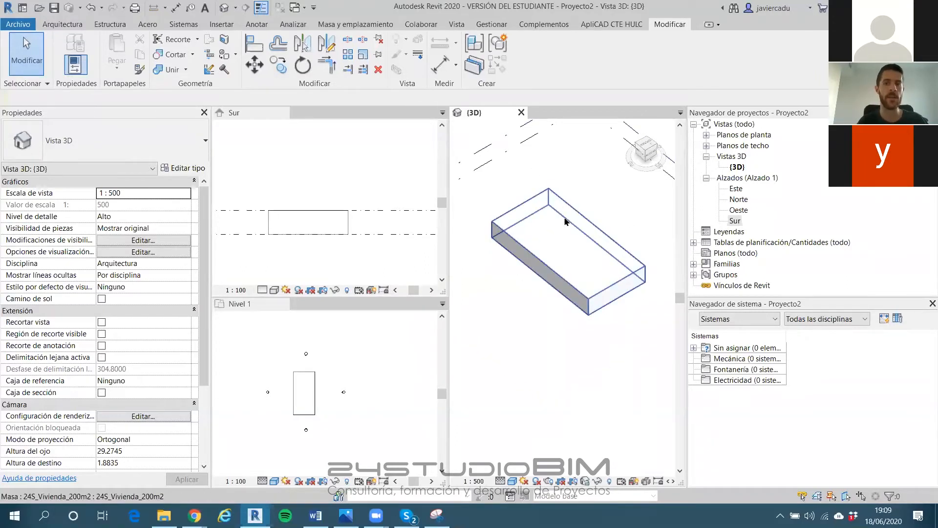
pyautogui.scroll(2, 533, 215)
pyautogui.keyDown('shift'); pyautogui.moveTo(540, 224); pyautogui.dragTo(500, 171, button='middle'); pyautogui.keyUp('shift')
pyautogui.scroll(-1, 538, 209)
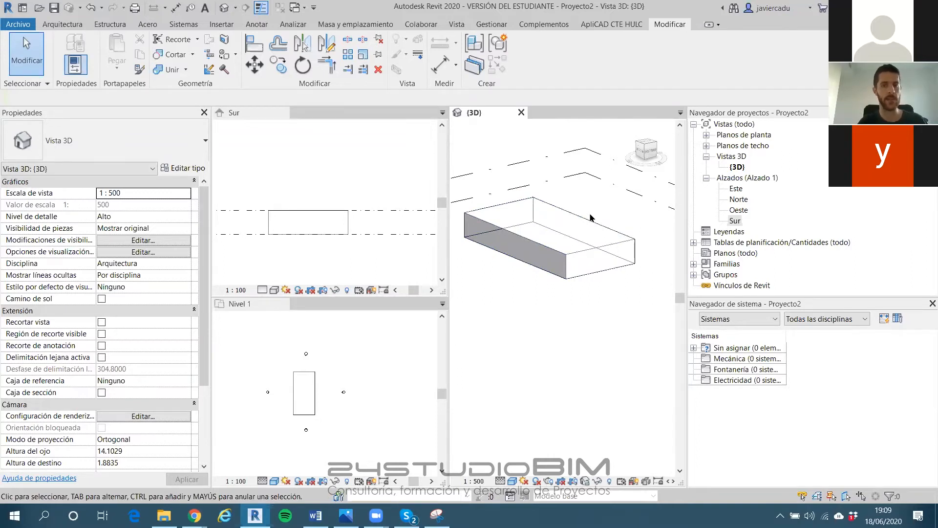
pyautogui.keyDown('shift'); pyautogui.moveTo(465, 238); pyautogui.dragTo(449, 272, button='middle'); pyautogui.keyUp('shift')
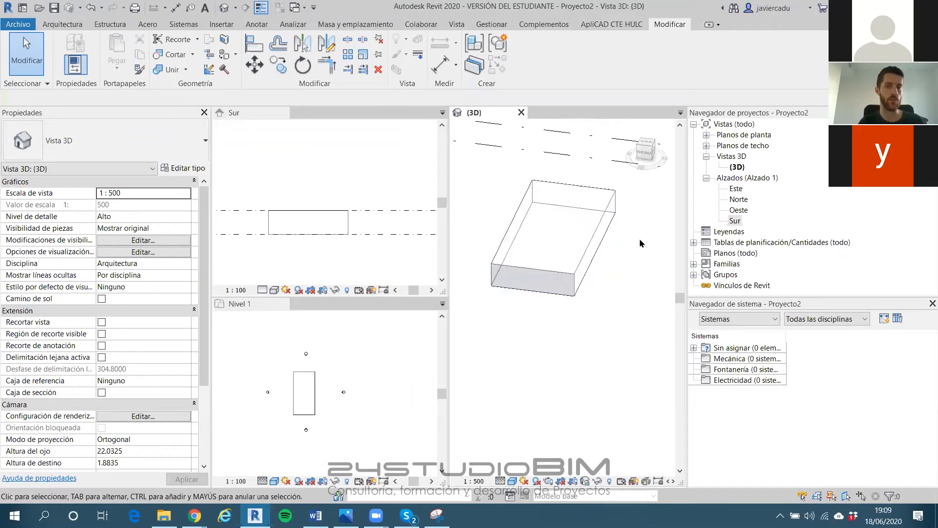
pyautogui.keyDown('shift'); pyautogui.moveTo(494, 285); pyautogui.dragTo(564, 270, button='middle'); pyautogui.keyUp('shift')
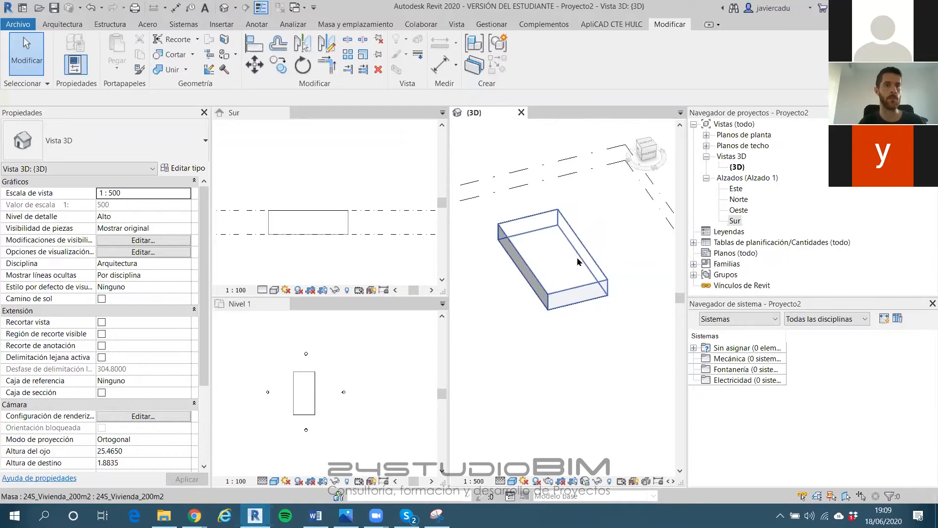
pyautogui.scroll(-3, 549, 251)
pyautogui.scroll(2, 543, 250)
pyautogui.keyDown('shift'); pyautogui.moveTo(544, 247); pyautogui.dragTo(581, 206, button='middle'); pyautogui.keyUp('shift')
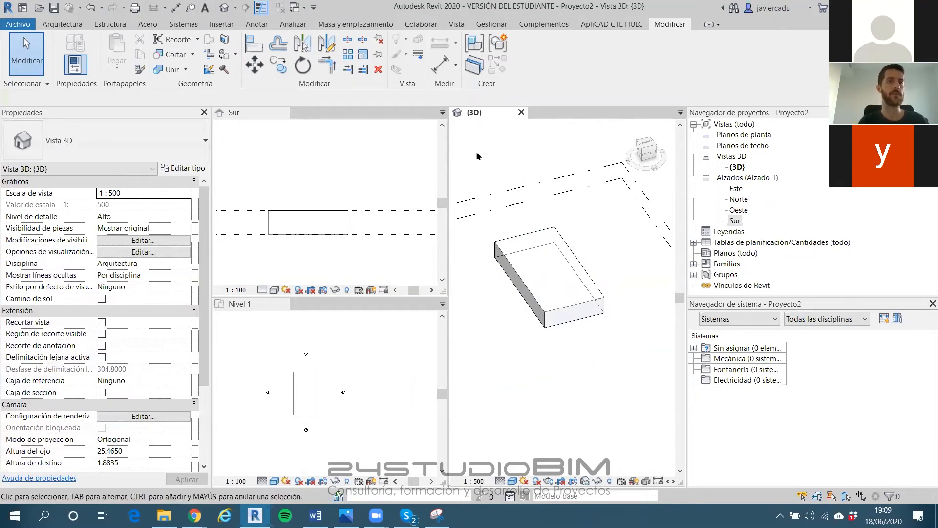
# Detach the energy optimization tools from the ribbon and float them over the lower part of the 3D view
pyautogui.click(296, 27)
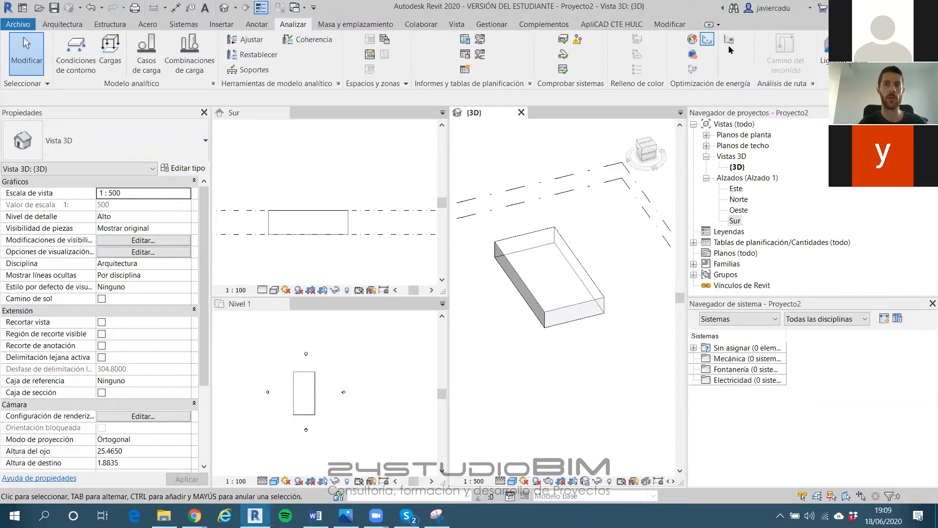
pyautogui.moveTo(704, 87); pyautogui.dragTo(666, 409)
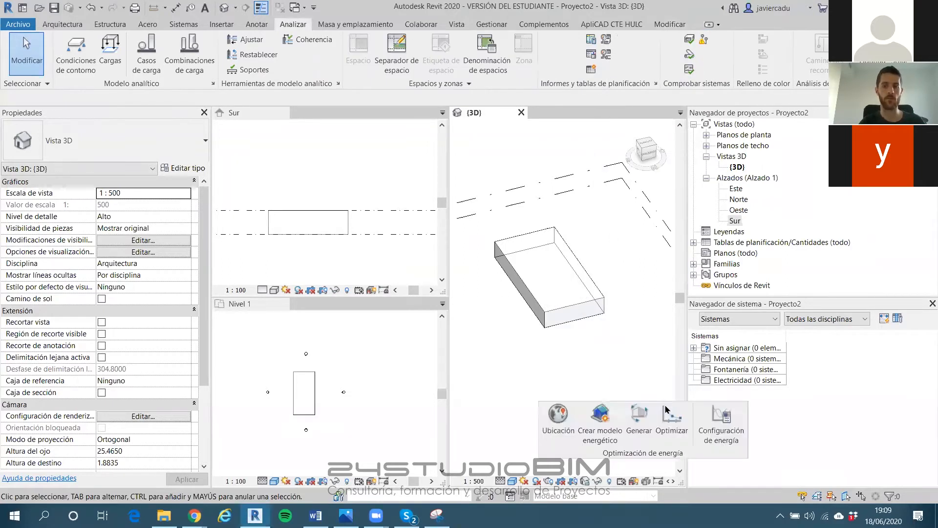
pyautogui.moveTo(629, 458); pyautogui.dragTo(555, 473)
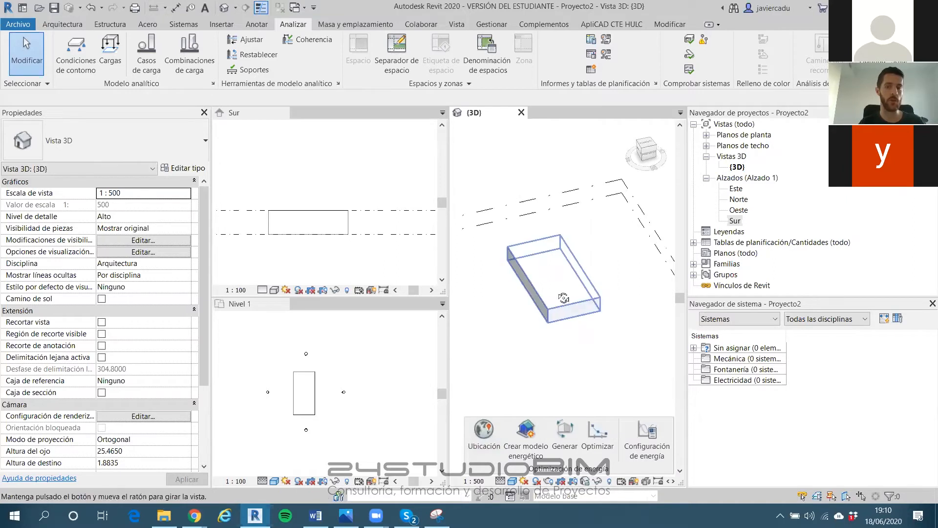
pyautogui.keyDown('shift'); pyautogui.moveTo(562, 298); pyautogui.dragTo(503, 288, button='middle'); pyautogui.keyUp('shift')
pyautogui.moveTo(559, 302)
pyautogui.keyDown('shift'); pyautogui.mouseDown(button='middle')
pyautogui.moveTo(552, 273)
pyautogui.moveTo(531, 290)
pyautogui.moveTo(546, 315)
pyautogui.mouseUp(button='middle'); pyautogui.keyUp('shift')
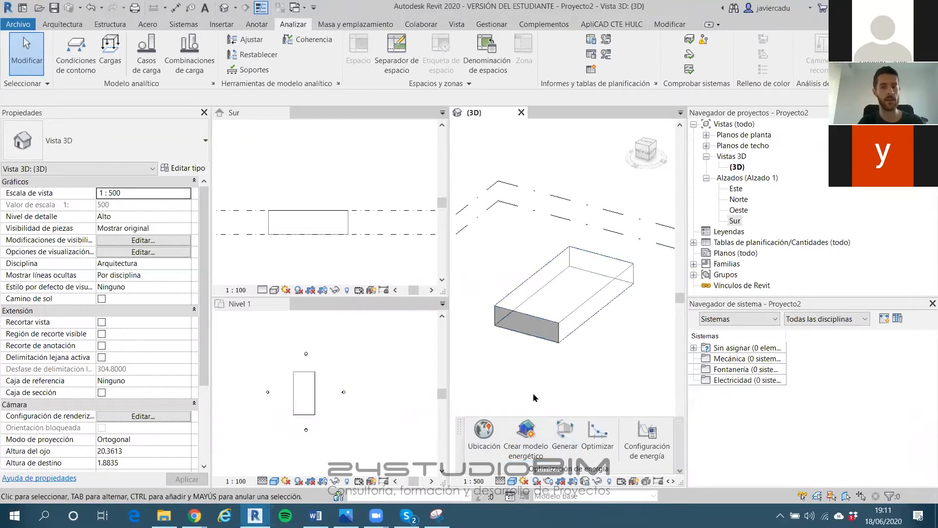
pyautogui.moveTo(569, 419); pyautogui.dragTo(563, 407, button='middle')
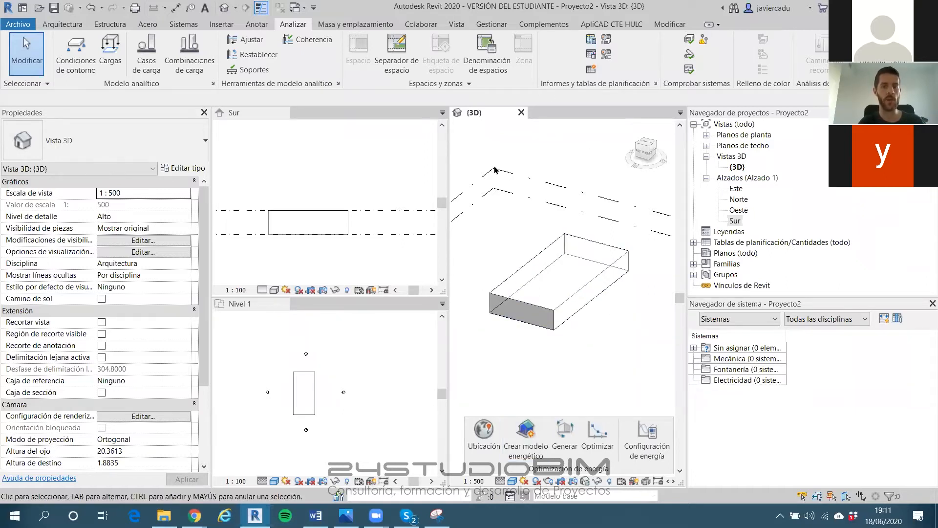
pyautogui.keyDown('shift'); pyautogui.moveTo(559, 343); pyautogui.dragTo(541, 332, button='middle'); pyautogui.keyUp('shift')
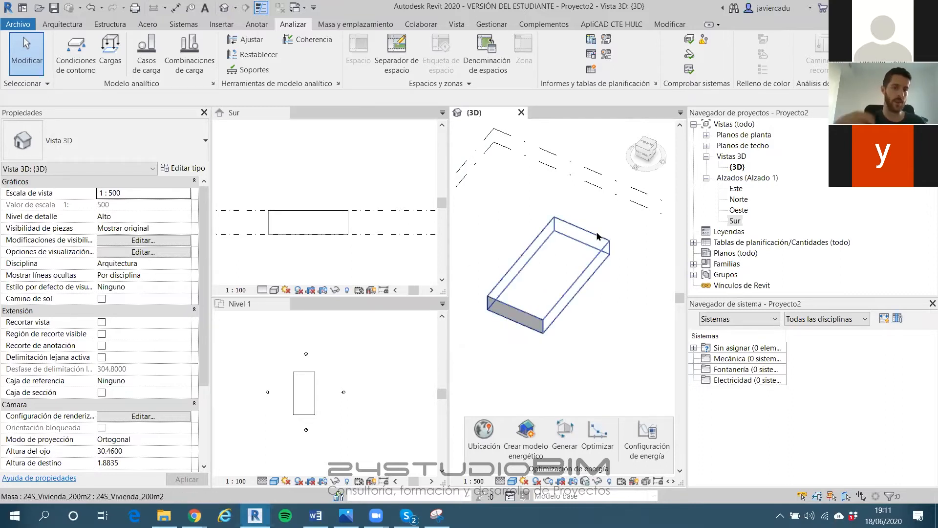
pyautogui.scroll(1, 568, 253)
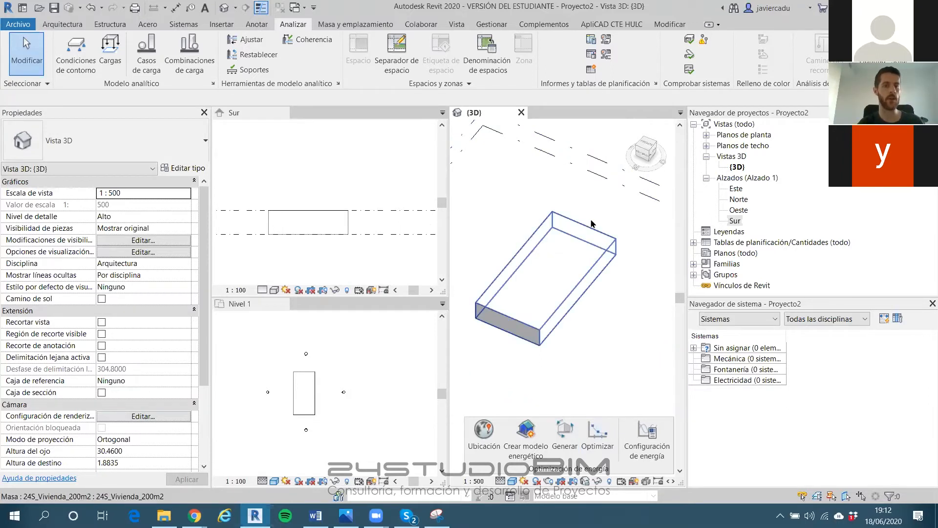
pyautogui.moveTo(564, 229); pyautogui.dragTo(575, 215, button='middle')
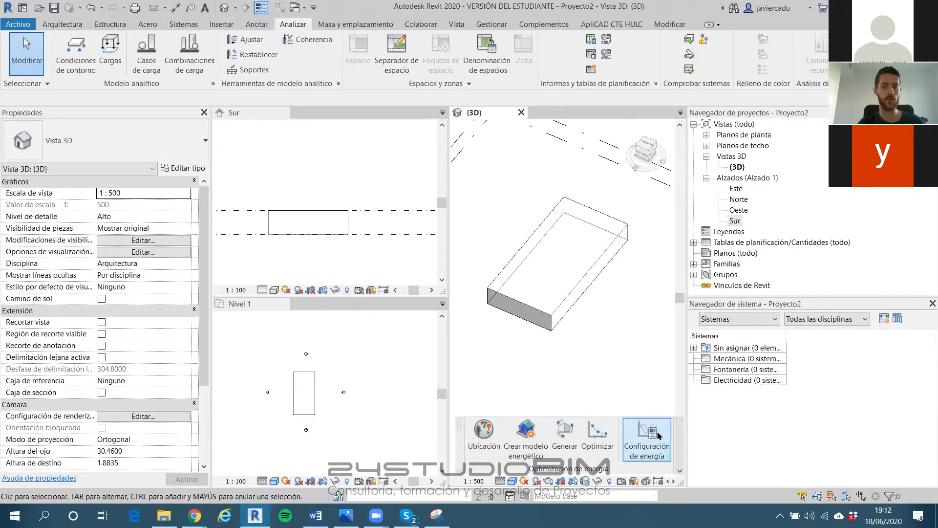
# Open the energy settings beside the mass and widen the Valor column to make room for the parameter values
pyautogui.click(634, 438)
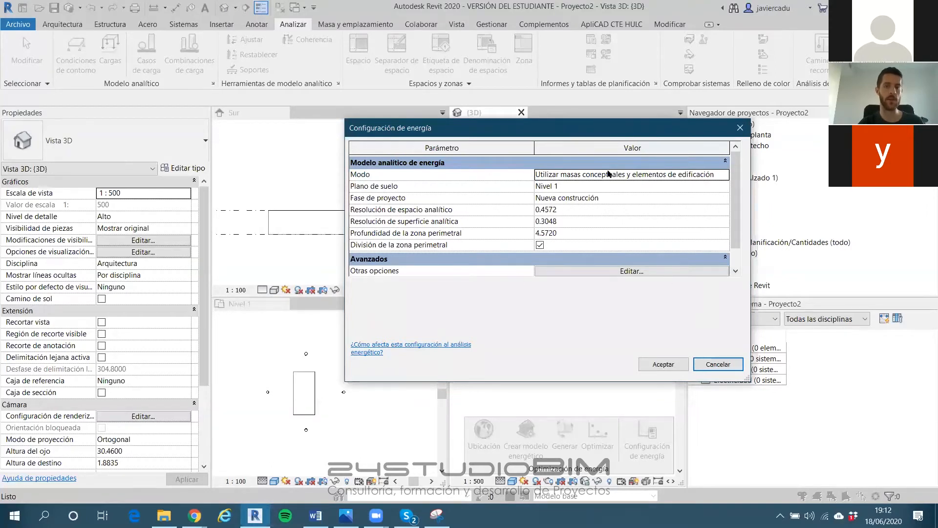
pyautogui.moveTo(586, 131); pyautogui.dragTo(255, 143)
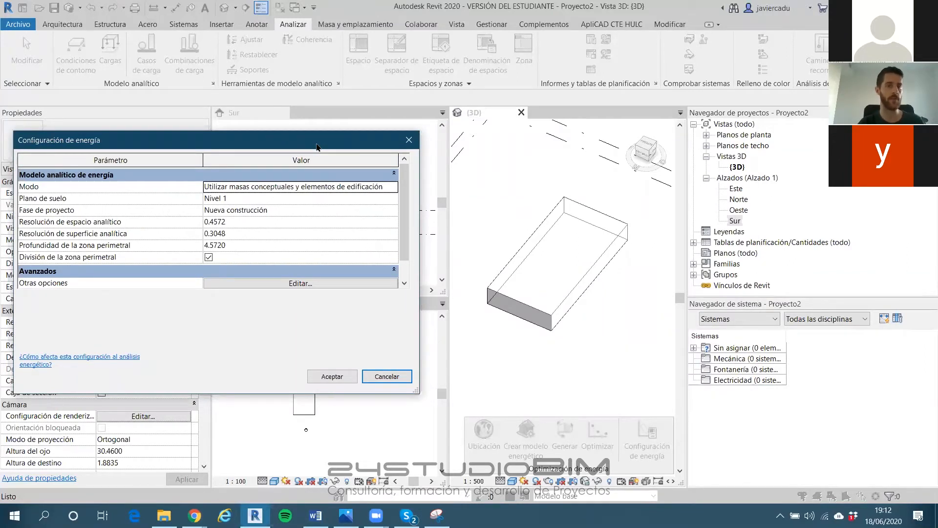
pyautogui.moveTo(317, 147); pyautogui.dragTo(352, 159)
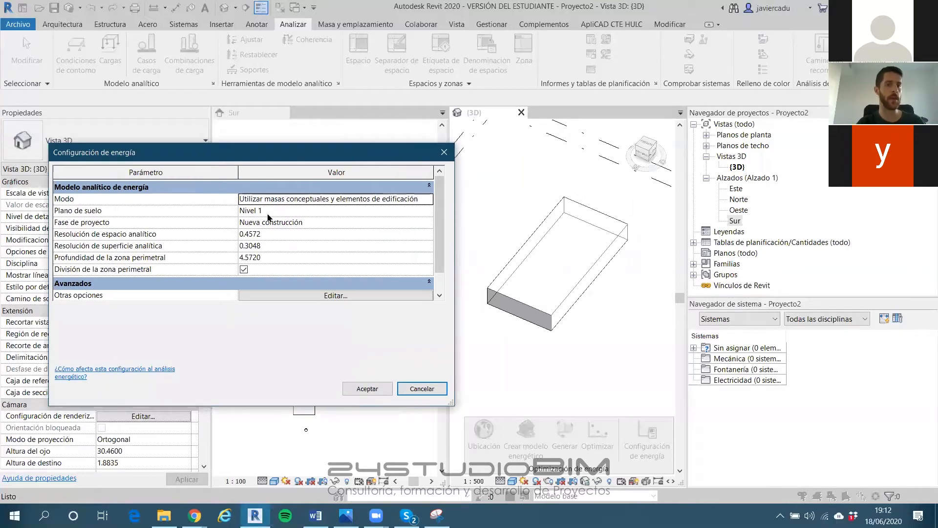
pyautogui.moveTo(238, 172); pyautogui.dragTo(202, 172)
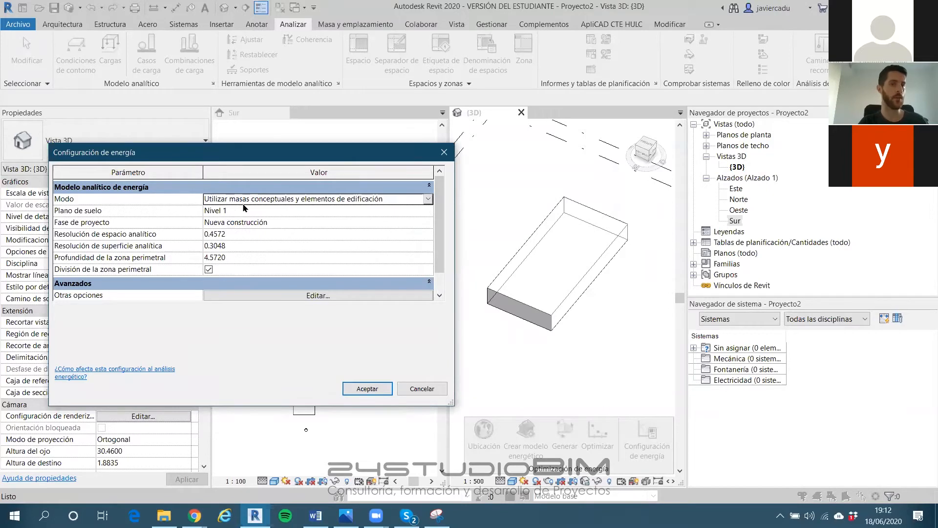
# Review the analytical model's Modo, Plano de suelo and Fase de proyecto parameters and the choices for mode and ground plane
pyautogui.click(427, 200)
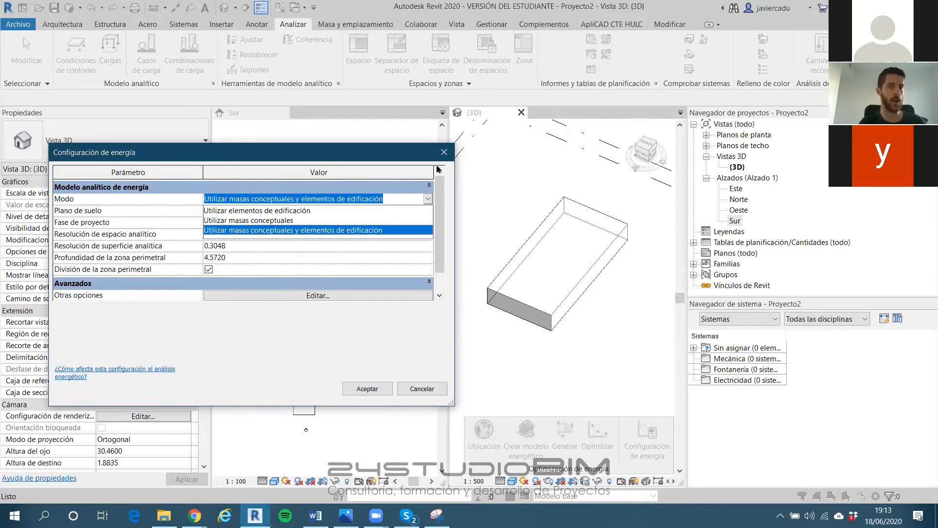
pyautogui.click(364, 235)
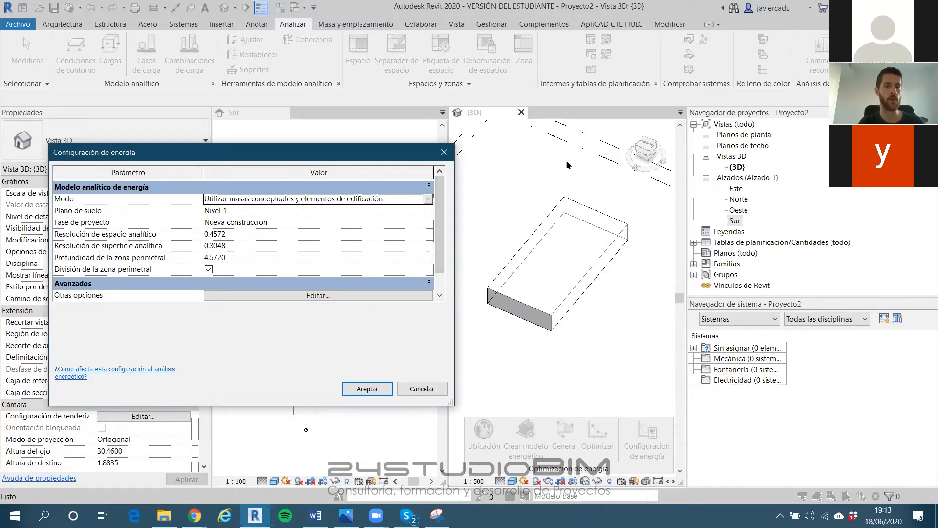
pyautogui.click(429, 213)
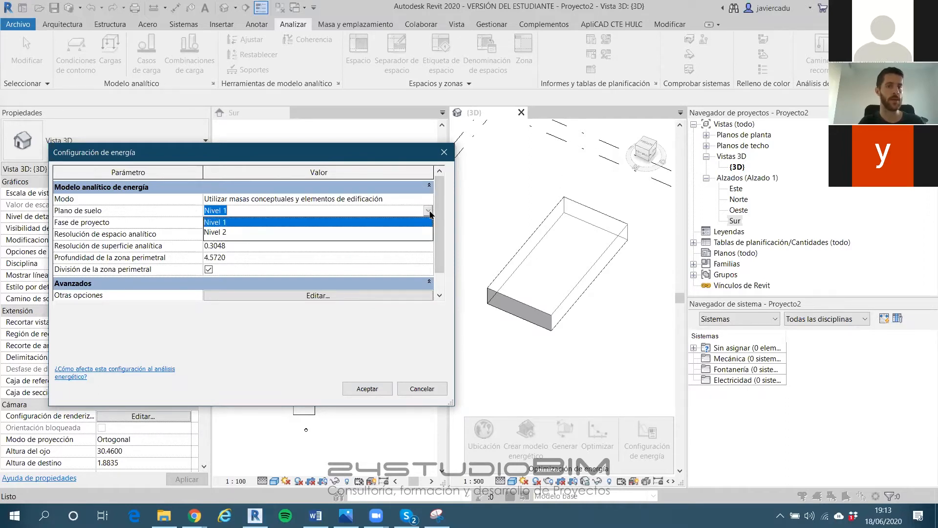
pyautogui.click(429, 212)
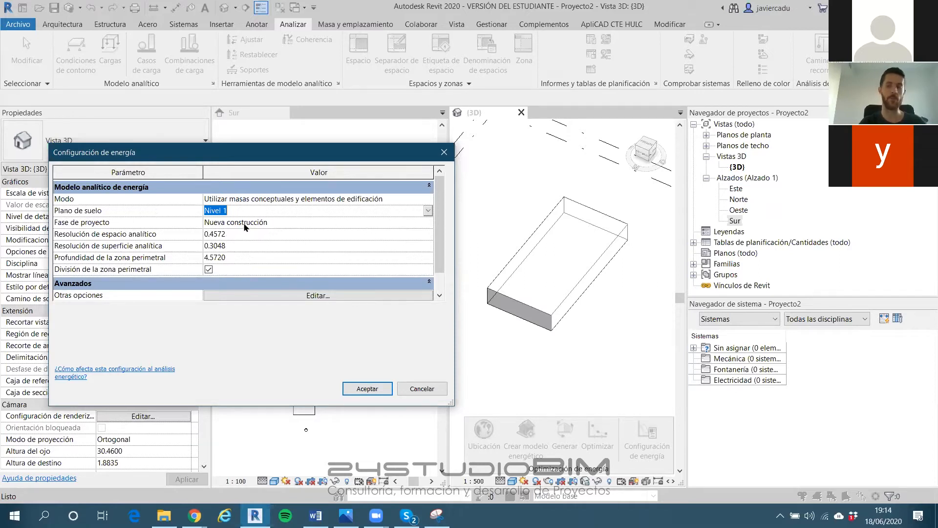
pyautogui.click(277, 223)
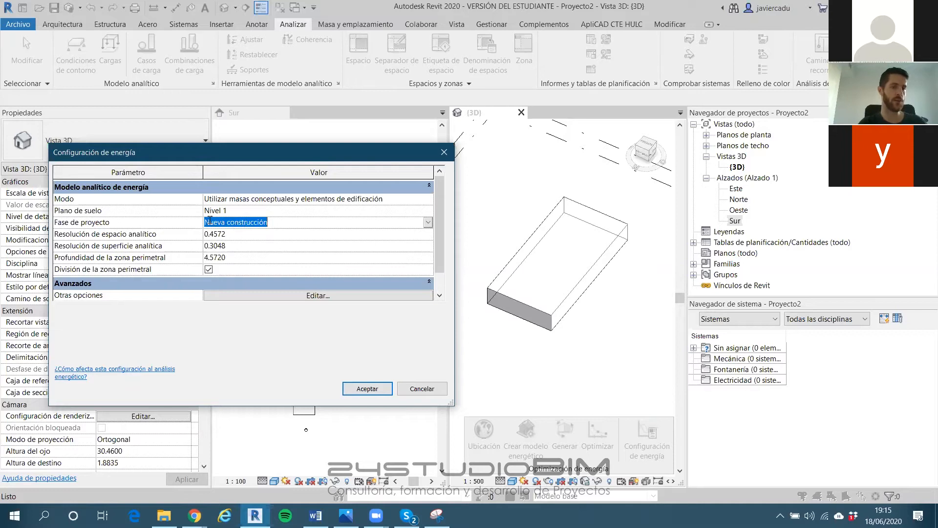
pyautogui.moveTo(238, 65); pyautogui.dragTo(238, 60)
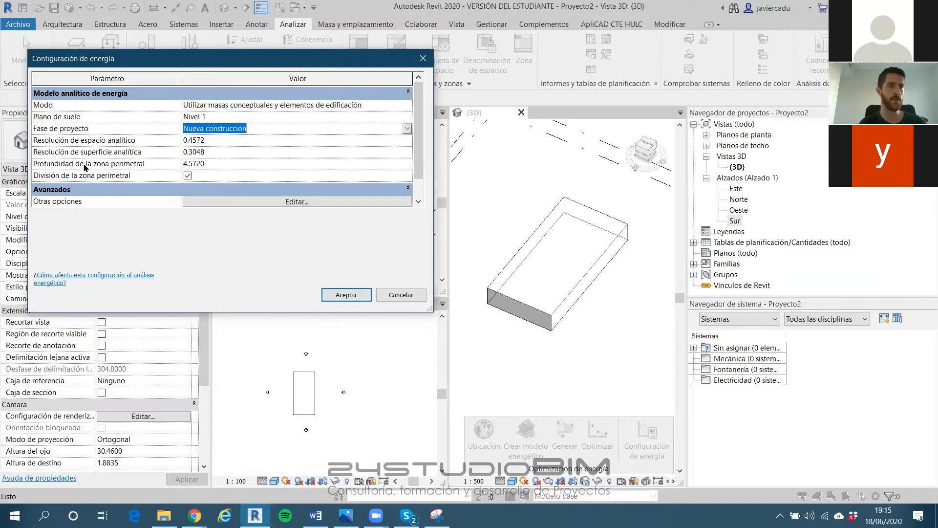
# Sketch two separate wall ends with a gap between them as red screen annotations below the mass
pyautogui.click(490, 428)
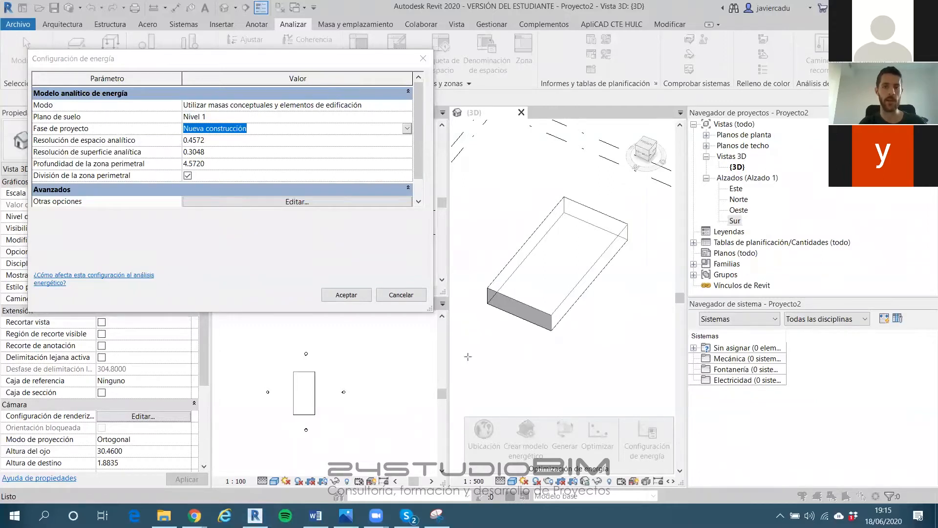
pyautogui.moveTo(467, 357); pyautogui.dragTo(538, 357)
pyautogui.moveTo(470, 379); pyautogui.dragTo(537, 380)
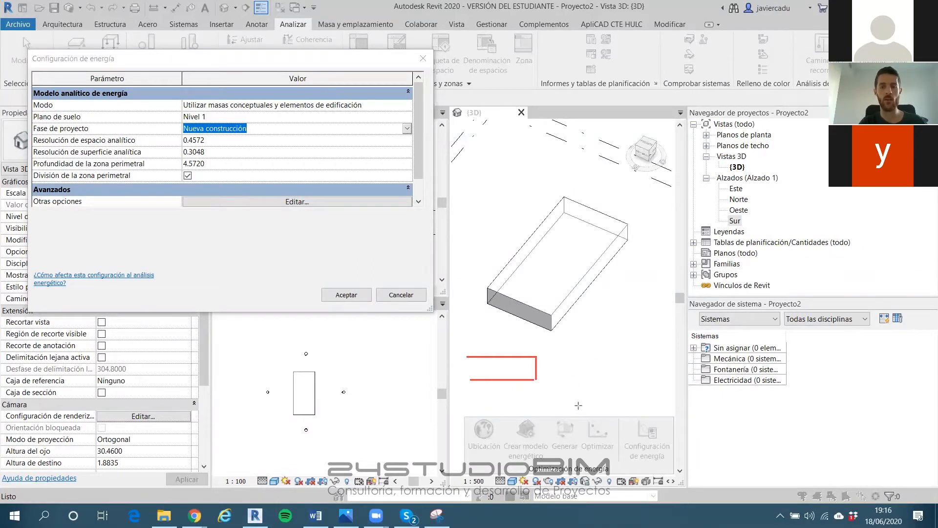
pyautogui.moveTo(573, 405); pyautogui.dragTo(726, 403)
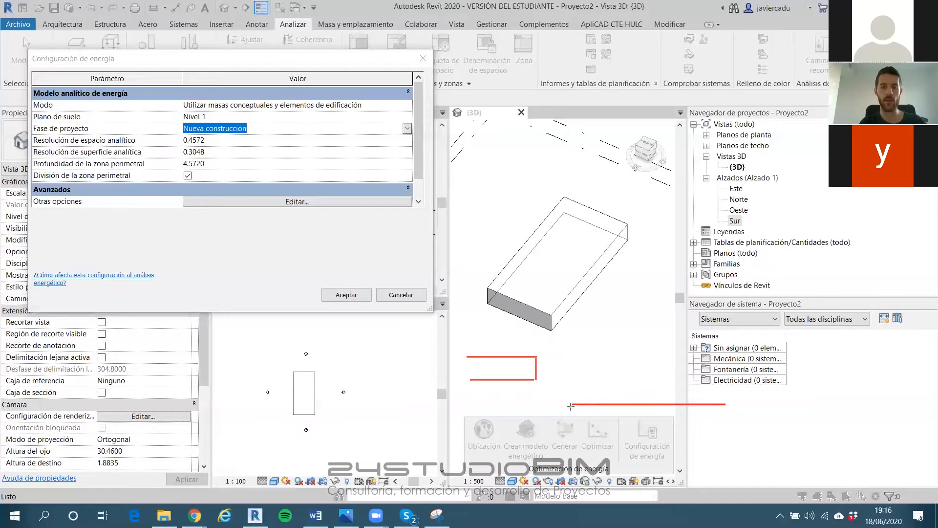
pyautogui.moveTo(570, 405); pyautogui.dragTo(571, 432)
pyautogui.moveTo(738, 428); pyautogui.dragTo(570, 430)
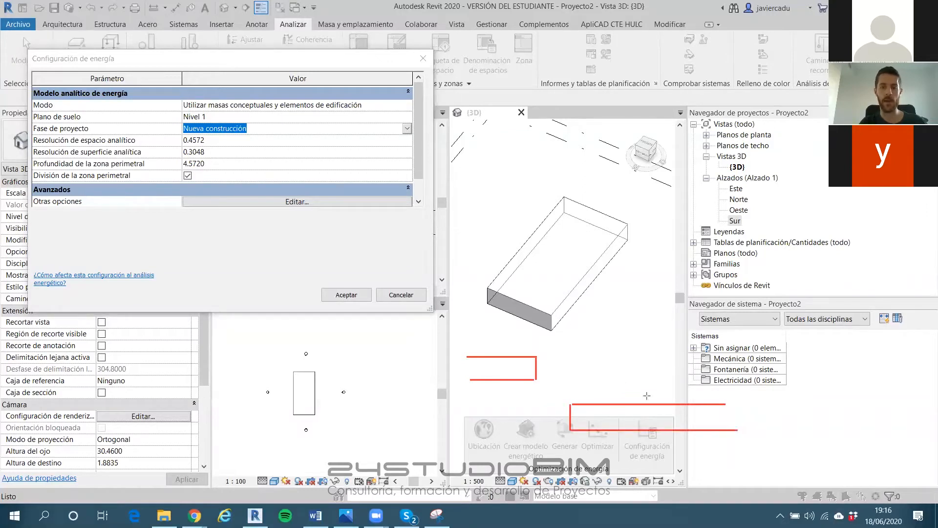
pyautogui.moveTo(647, 404)
pyautogui.mouseDown()
pyautogui.moveTo(645, 341)
pyautogui.moveTo(723, 342)
pyautogui.moveTo(723, 404)
pyautogui.mouseUp()
pyautogui.moveTo(656, 401)
pyautogui.mouseDown()
pyautogui.moveTo(656, 347)
pyautogui.moveTo(715, 348)
pyautogui.moveTo(714, 402)
pyautogui.mouseUp()
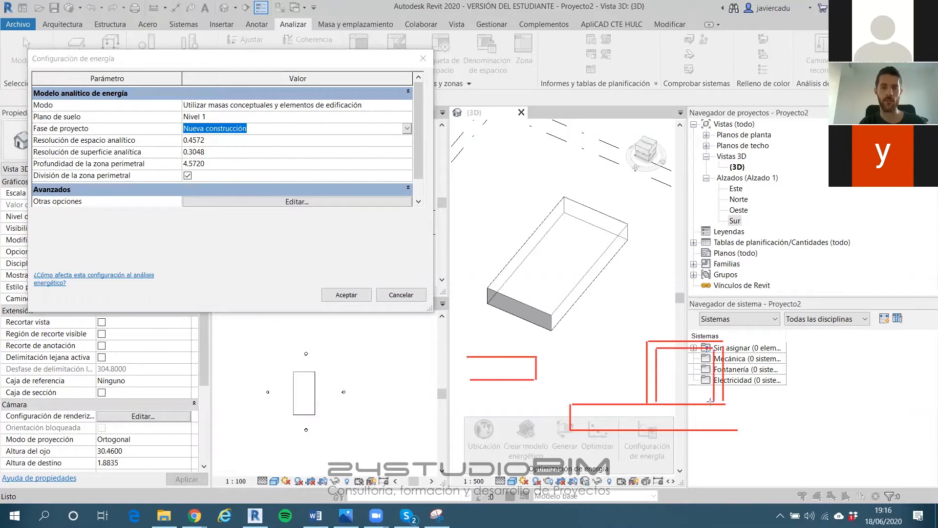
pyautogui.hotkey('ctrl', 'z')
pyautogui.hotkey('ctrl', 'z')
pyautogui.hotkey('ctrl', 'z')
pyautogui.hotkey('ctrl', 'z')
pyautogui.hotkey('ctrl', 'z')
pyautogui.hotkey('ctrl', 'z')
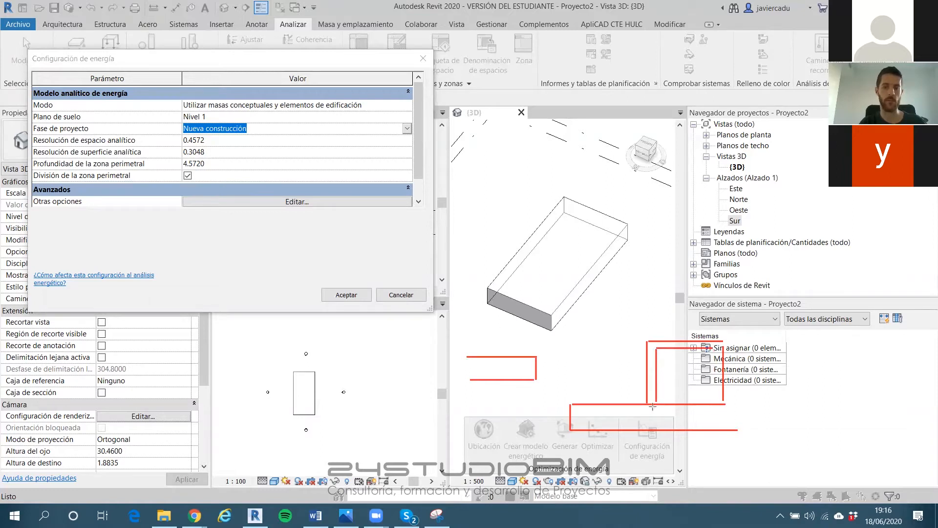
# Extend the red sketch with a narrow double-lined enclosure, vertical lines rising from the other wall, and two crossing diagonals
pyautogui.moveTo(625, 402)
pyautogui.mouseDown()
pyautogui.moveTo(633, 341)
pyautogui.moveTo(673, 341)
pyautogui.moveTo(671, 404)
pyautogui.moveTo(631, 347)
pyautogui.moveTo(664, 350)
pyautogui.moveTo(664, 402)
pyautogui.mouseUp()
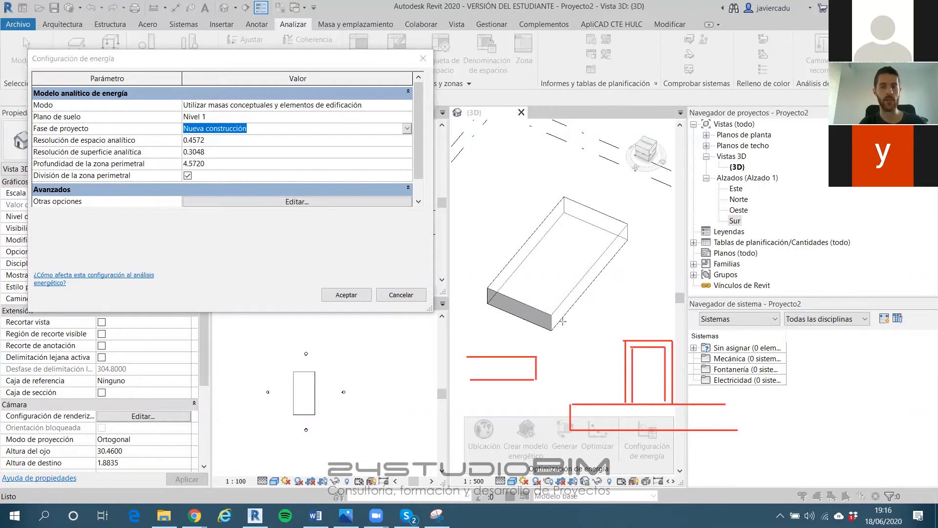
pyautogui.moveTo(469, 275)
pyautogui.mouseDown()
pyautogui.moveTo(468, 353)
pyautogui.moveTo(452, 380)
pyautogui.moveTo(454, 235)
pyautogui.mouseUp()
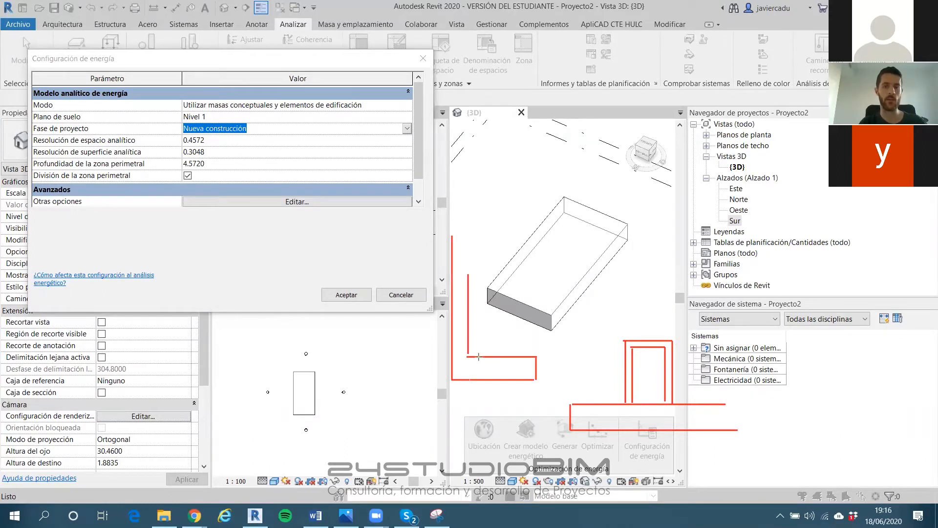
pyautogui.moveTo(469, 354); pyautogui.dragTo(683, 233)
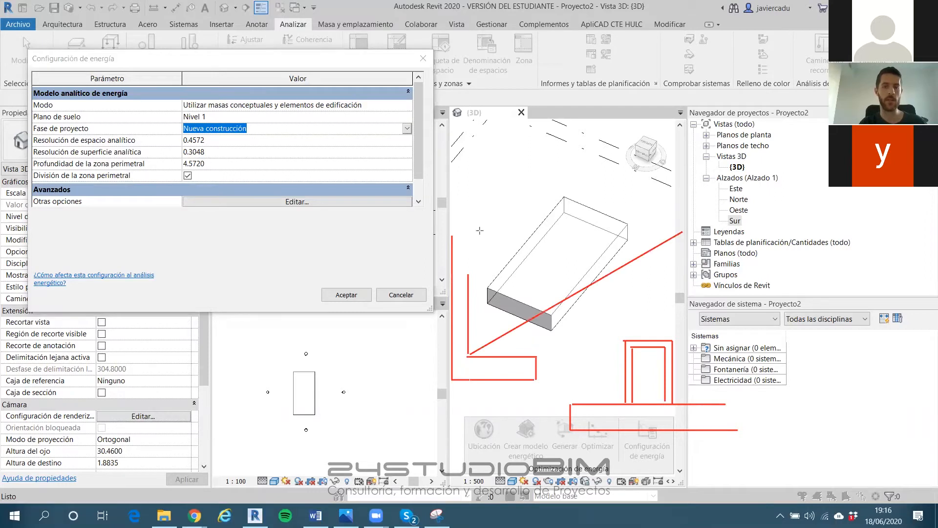
pyautogui.moveTo(503, 238); pyautogui.dragTo(674, 337)
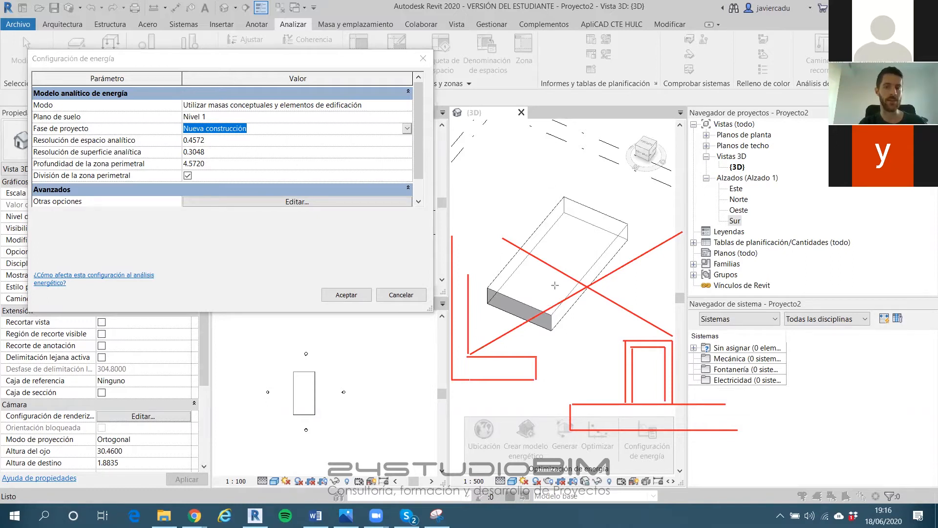
# Mark the gap between the sketched wall ends and the width of the small enclosure with red dimension lines
pyautogui.moveTo(536, 372)
pyautogui.mouseDown()
pyautogui.moveTo(571, 372)
pyautogui.moveTo(574, 362)
pyautogui.moveTo(532, 380)
pyautogui.mouseUp()
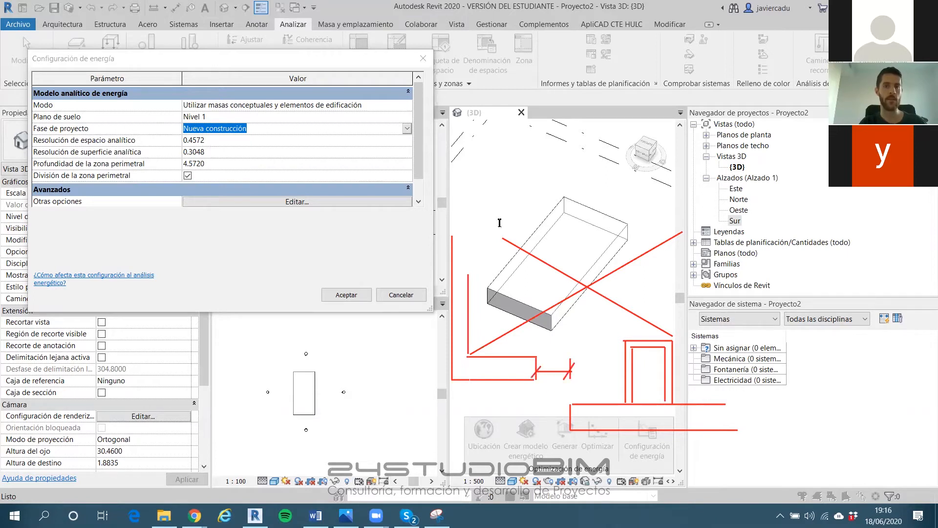
pyautogui.click(580, 350)
pyautogui.write('x')
pyautogui.click(593, 314)
pyautogui.moveTo(632, 388)
pyautogui.mouseDown()
pyautogui.moveTo(666, 388)
pyautogui.moveTo(663, 396)
pyautogui.moveTo(635, 384)
pyautogui.mouseUp()
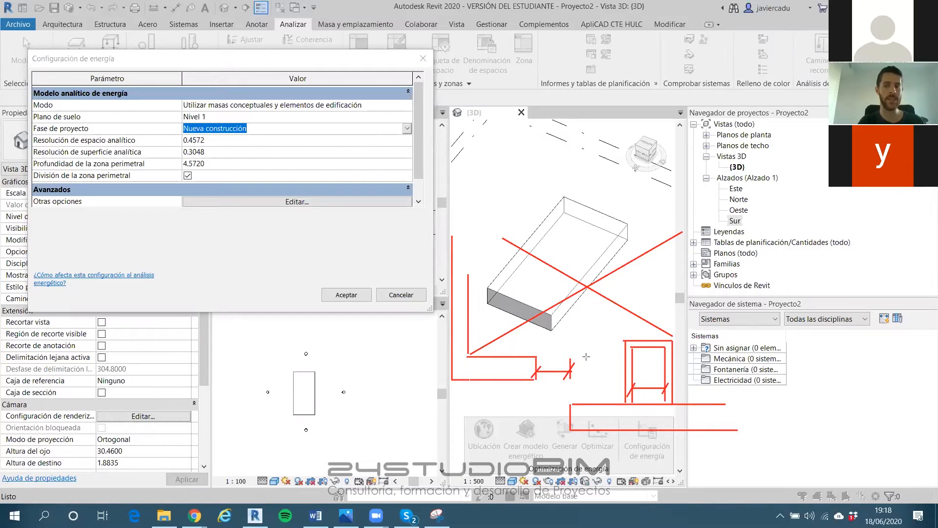
# Hatch the inside of the small sketched enclosure with red strokes and undo the latest annotations
pyautogui.moveTo(646, 357); pyautogui.dragTo(638, 397)
pyautogui.moveTo(659, 380); pyautogui.dragTo(645, 401)
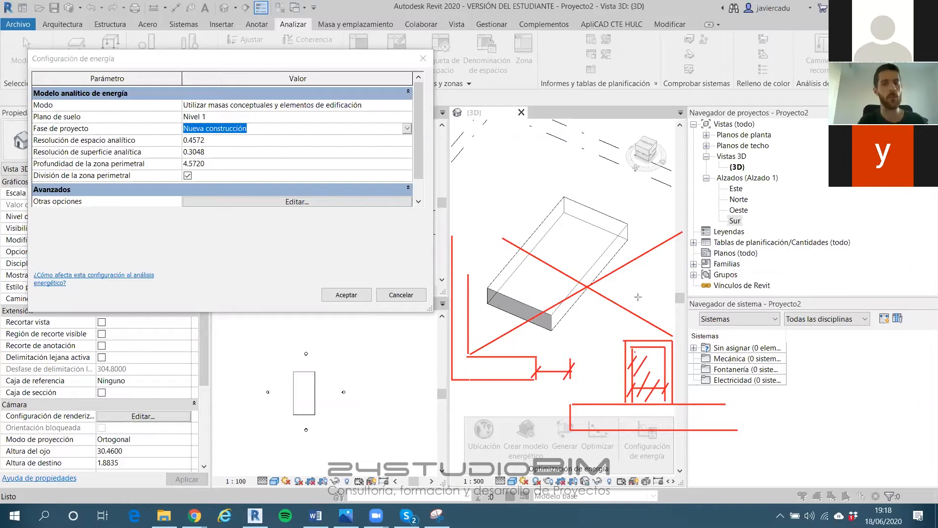
pyautogui.moveTo(633, 401)
pyautogui.mouseDown()
pyautogui.moveTo(647, 385)
pyautogui.moveTo(651, 397)
pyautogui.mouseUp()
pyautogui.moveTo(638, 367); pyautogui.dragTo(657, 392)
pyautogui.moveTo(648, 359)
pyautogui.mouseDown()
pyautogui.moveTo(665, 377)
pyautogui.moveTo(659, 362)
pyautogui.mouseUp()
pyautogui.hotkey('ctrl', 'z')
pyautogui.hotkey('ctrl', 'z')
pyautogui.hotkey('ctrl', 'z')
pyautogui.hotkey('ctrl', 'z')
pyautogui.hotkey('ctrl', 'z')
pyautogui.hotkey('ctrl', 'z')
pyautogui.hotkey('ctrl', 'z')
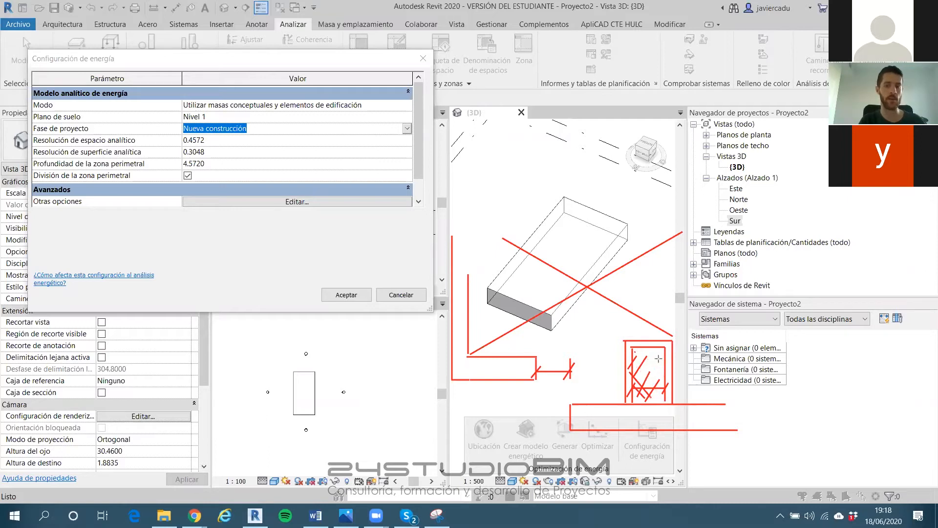
# Undo the hatching, dimension lines, crossing diagonals and outer line of the first wall in the red sketch
pyautogui.hotkey('ctrl', 'z')
pyautogui.hotkey('ctrl', 'z')
pyautogui.hotkey('ctrl', 'z')
pyautogui.hotkey('ctrl', 'z')
pyautogui.hotkey('ctrl', 'z')
pyautogui.hotkey('ctrl', 'z')
pyautogui.hotkey('ctrl', 'z')
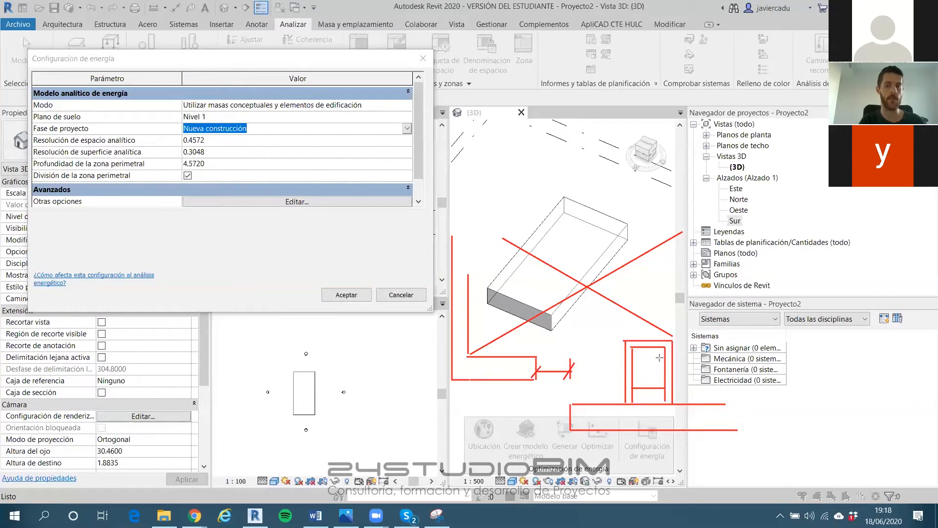
pyautogui.hotkey('ctrl', 'z')
pyautogui.hotkey('ctrl', 'z')
pyautogui.hotkey('ctrl', 'z')
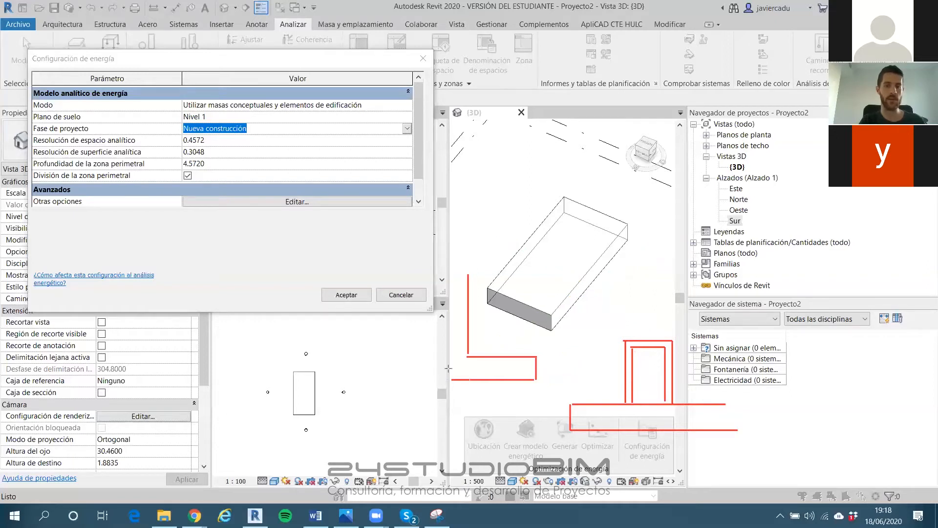
# Redraw the first wall's outer line with a narrow rectangular projection at its end, and mark the projection's depth with a red dimension line
pyautogui.moveTo(449, 363); pyautogui.dragTo(456, 275)
pyautogui.moveTo(537, 358); pyautogui.dragTo(537, 430)
pyautogui.moveTo(535, 356)
pyautogui.mouseDown()
pyautogui.moveTo(567, 370)
pyautogui.moveTo(563, 358)
pyautogui.moveTo(565, 430)
pyautogui.mouseUp()
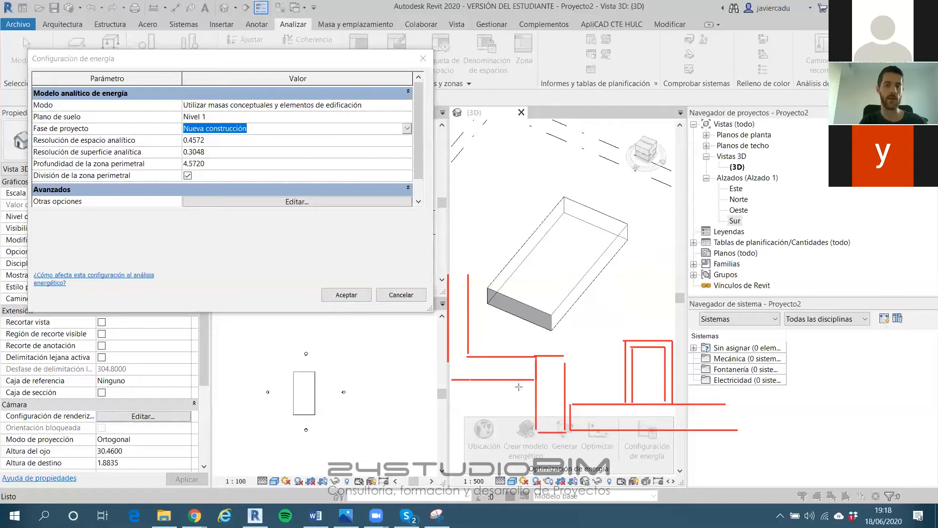
pyautogui.moveTo(519, 381)
pyautogui.mouseDown()
pyautogui.moveTo(519, 433)
pyautogui.moveTo(534, 433)
pyautogui.moveTo(514, 438)
pyautogui.mouseUp()
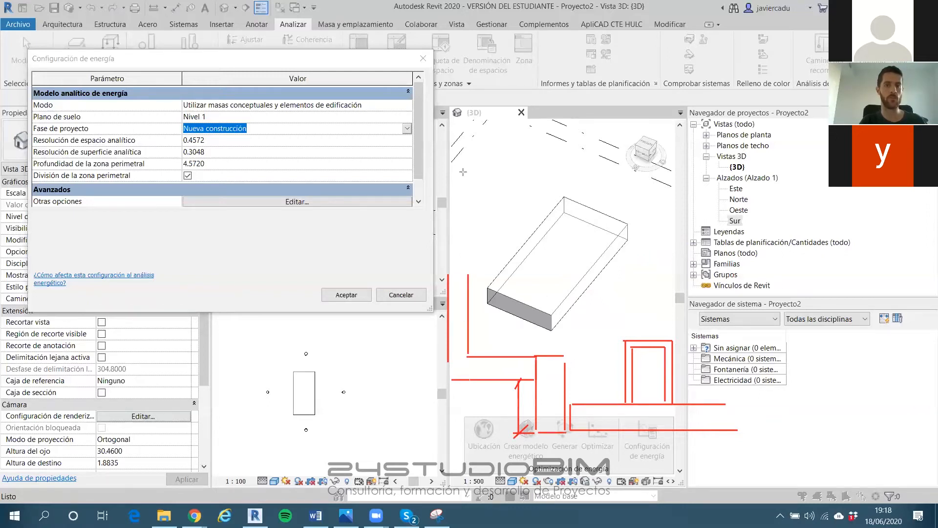
# Trace the inner faces of both sketched walls in orange and connect the two traces across their offset
pyautogui.moveTo(476, 276); pyautogui.dragTo(476, 350)
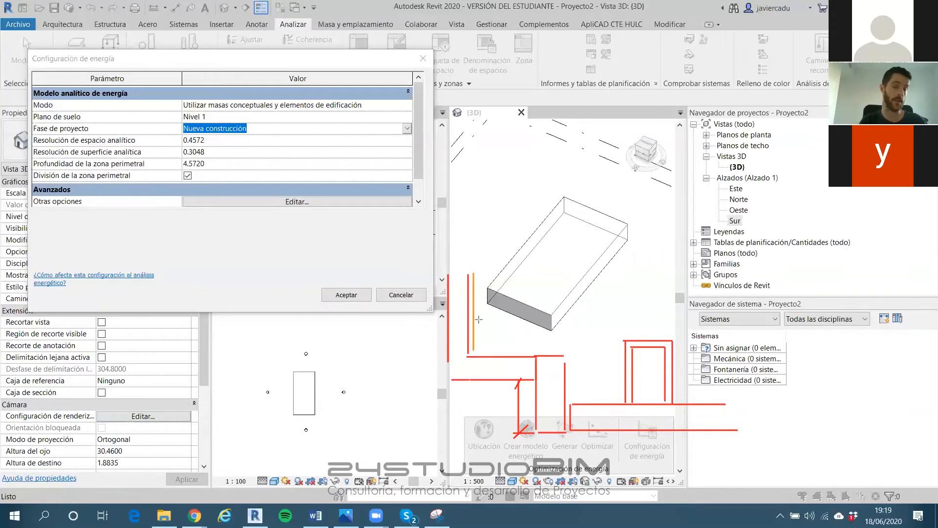
pyautogui.moveTo(474, 350); pyautogui.dragTo(563, 348)
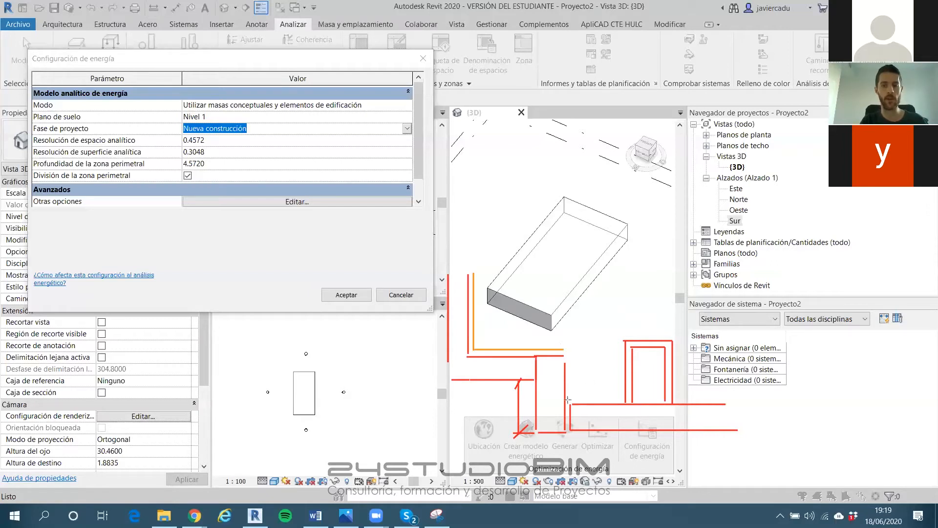
pyautogui.moveTo(571, 400); pyautogui.dragTo(735, 400)
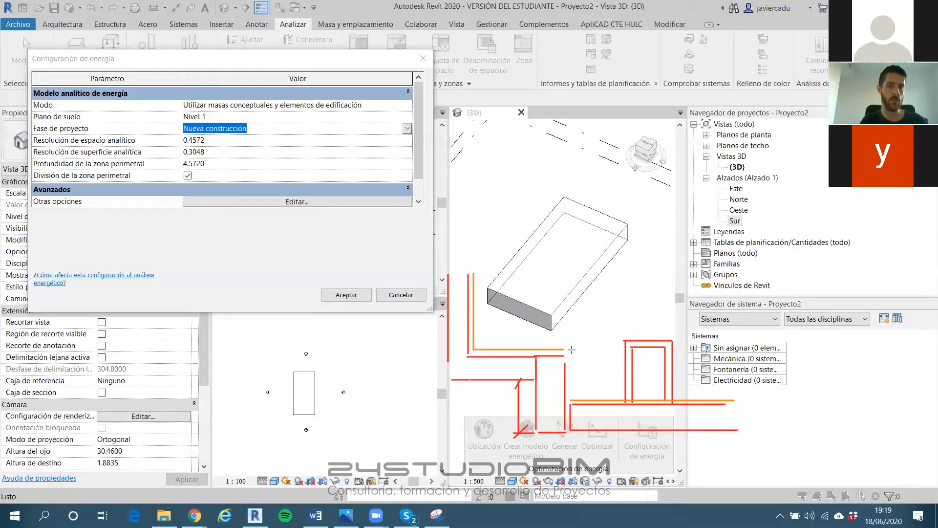
pyautogui.moveTo(573, 399); pyautogui.dragTo(572, 348)
pyautogui.moveTo(505, 402)
pyautogui.mouseDown()
pyautogui.moveTo(498, 411)
pyautogui.moveTo(506, 412)
pyautogui.mouseUp()
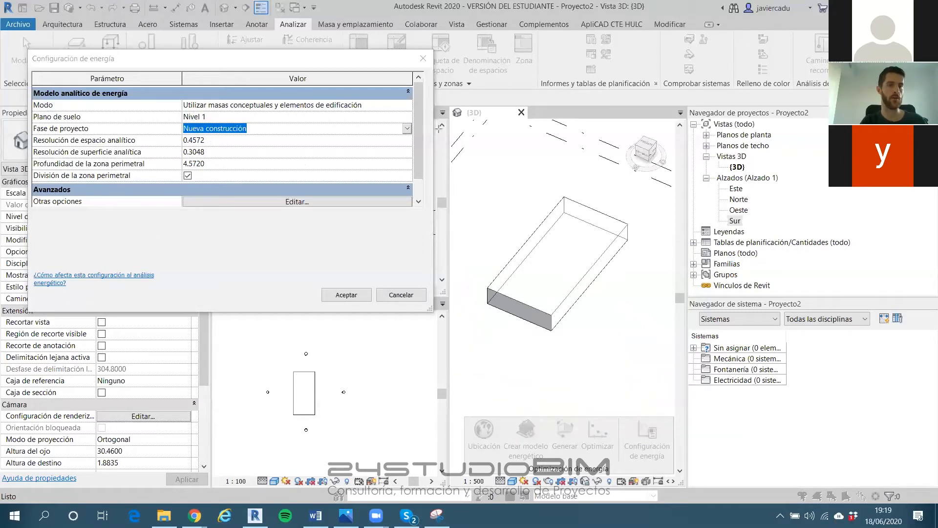
# Open the online help for the energy settings and examine the Resolución de espacio analítico page with its wall-gap diagram
pyautogui.click(104, 277)
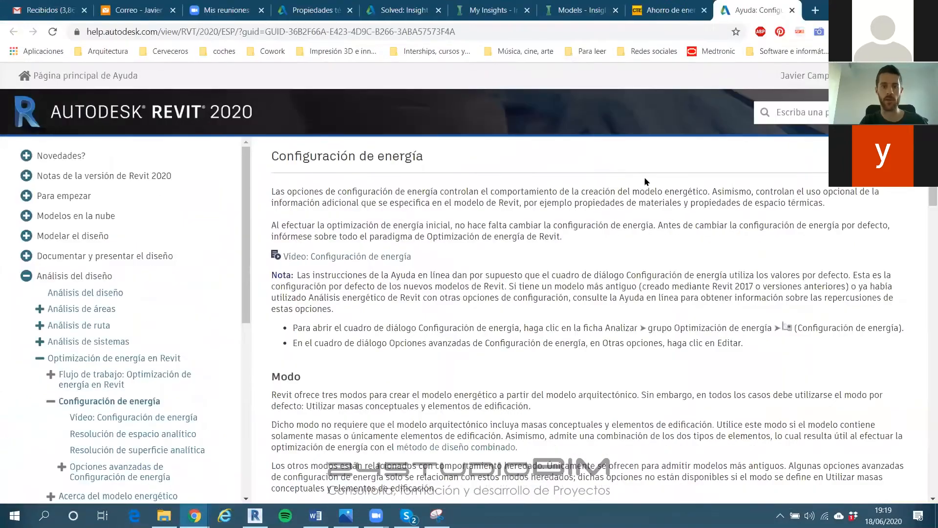
pyautogui.scroll(-3, 636, 185)
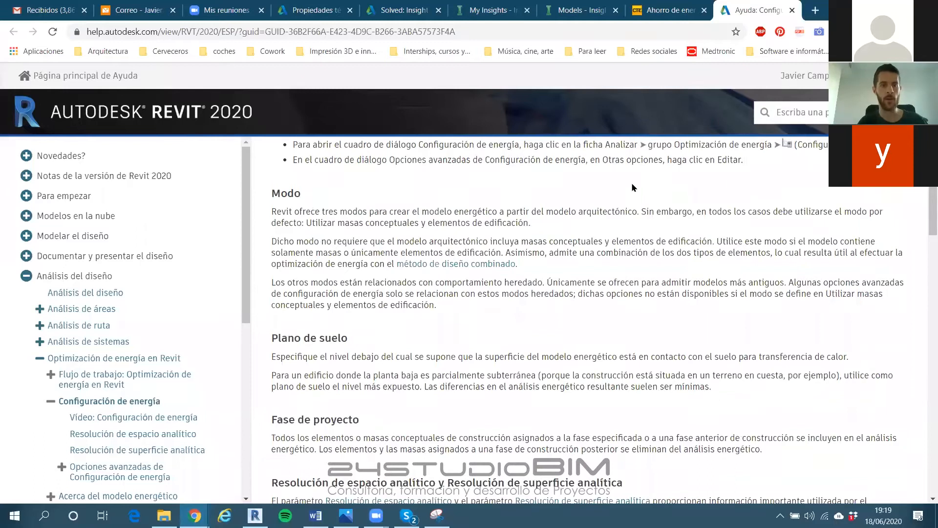
pyautogui.scroll(-5, 576, 237)
pyautogui.scroll(-2, 143, 379)
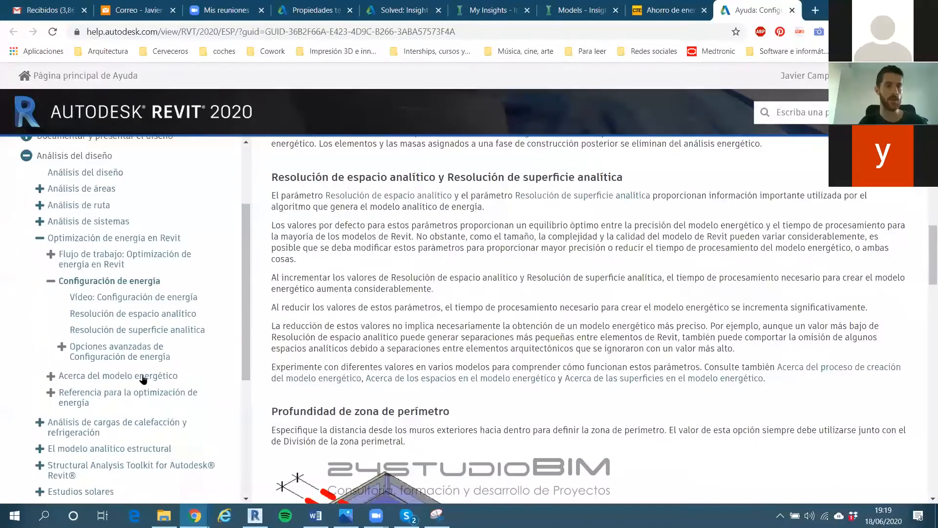
pyautogui.click(117, 315)
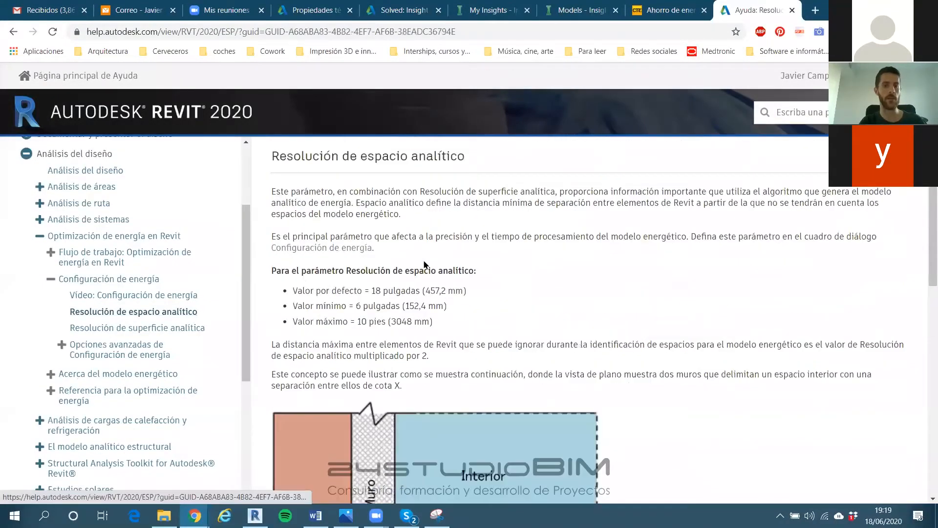
pyautogui.scroll(-5, 425, 265)
pyautogui.scroll(1, 427, 252)
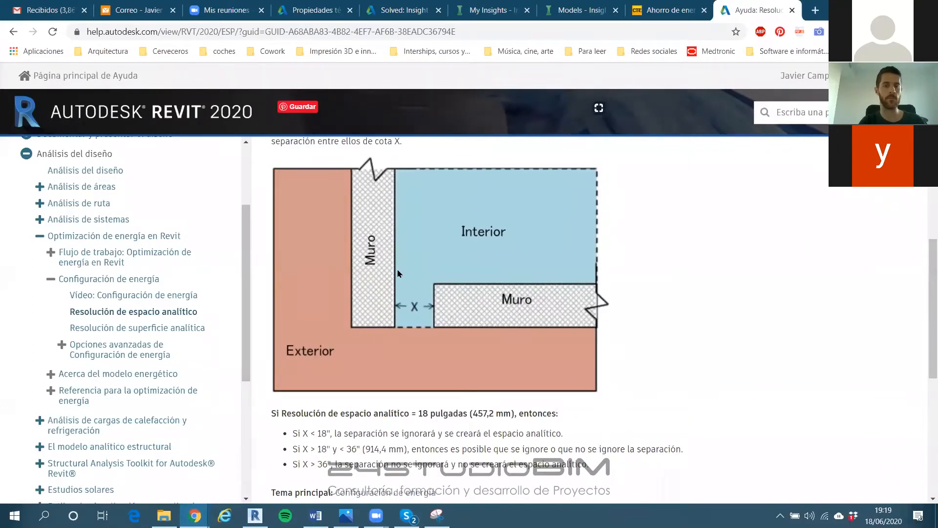
pyautogui.scroll(-2, 439, 327)
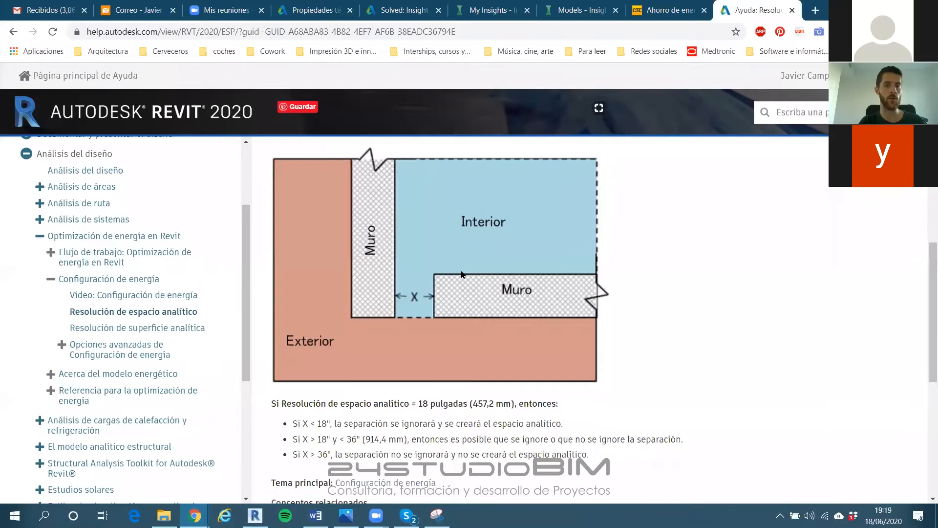
pyautogui.scroll(1, 429, 215)
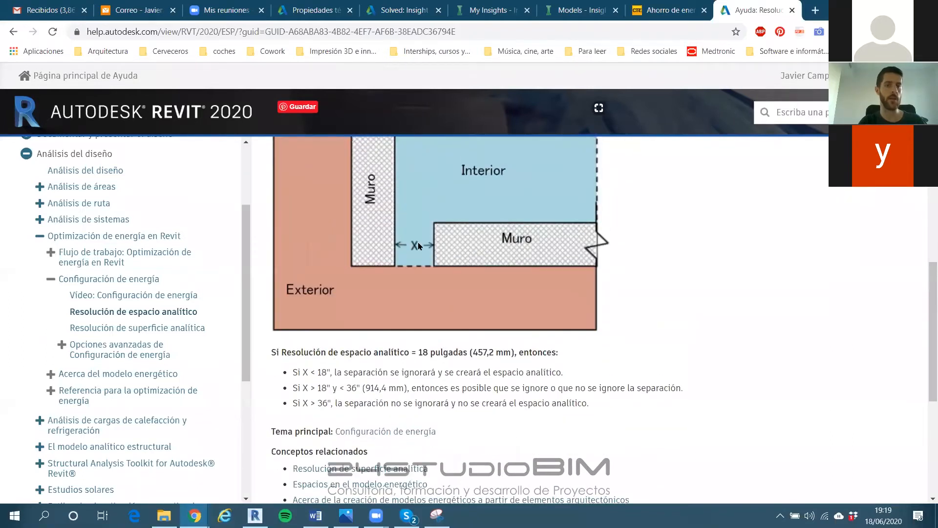
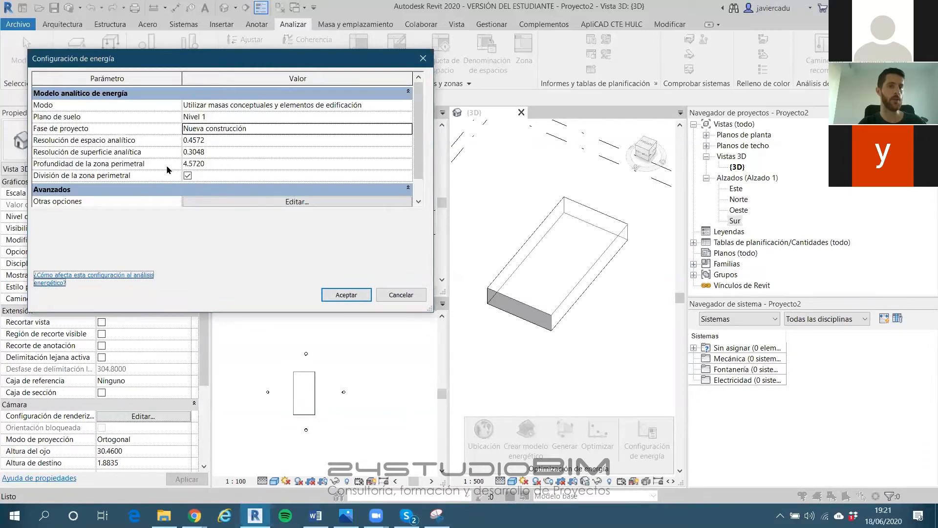
# Set the perimeter zone depth to 3, look over the advanced energy options, and accept the energy settings
pyautogui.click(213, 165)
pyautogui.write('3')
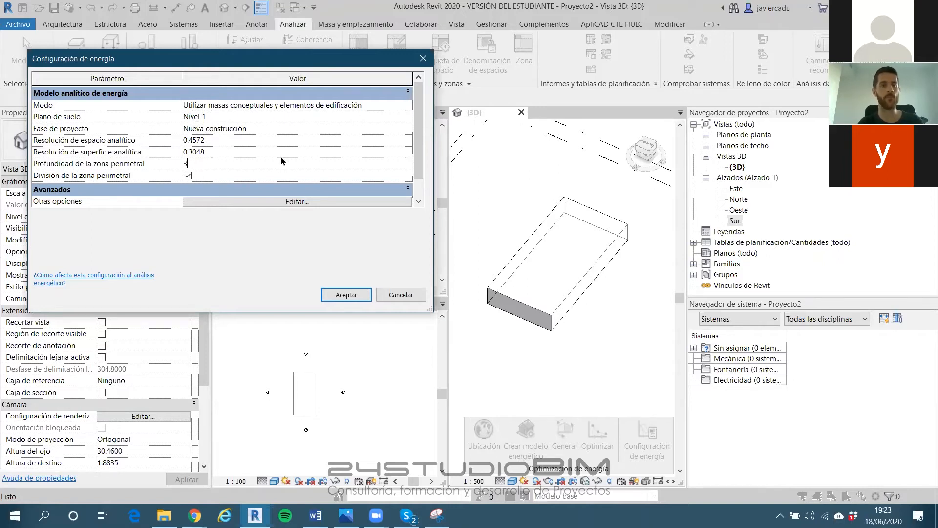
pyautogui.click(277, 202)
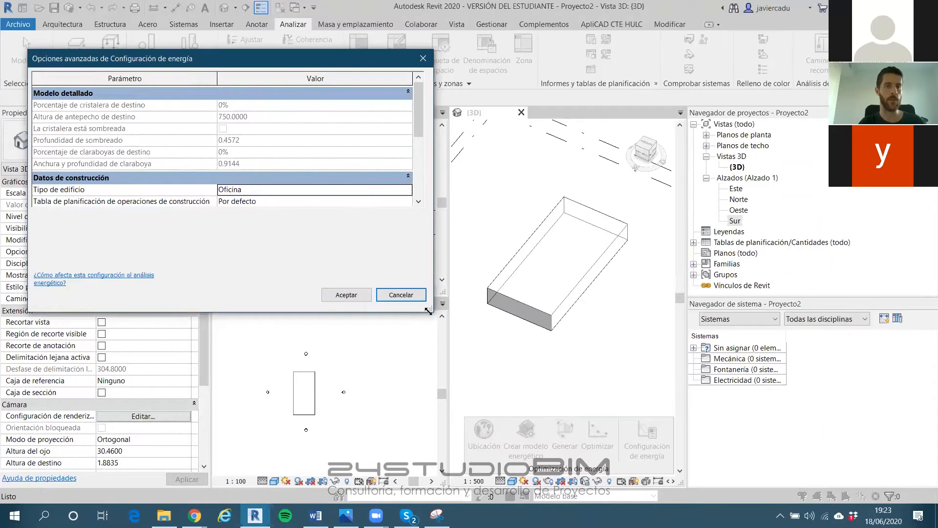
pyautogui.moveTo(429, 311); pyautogui.dragTo(446, 345)
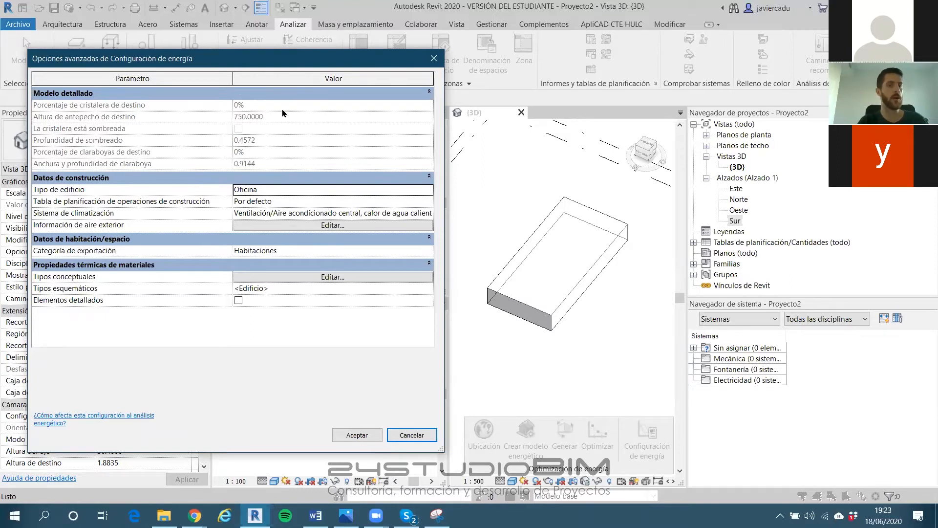
pyautogui.click(230, 78)
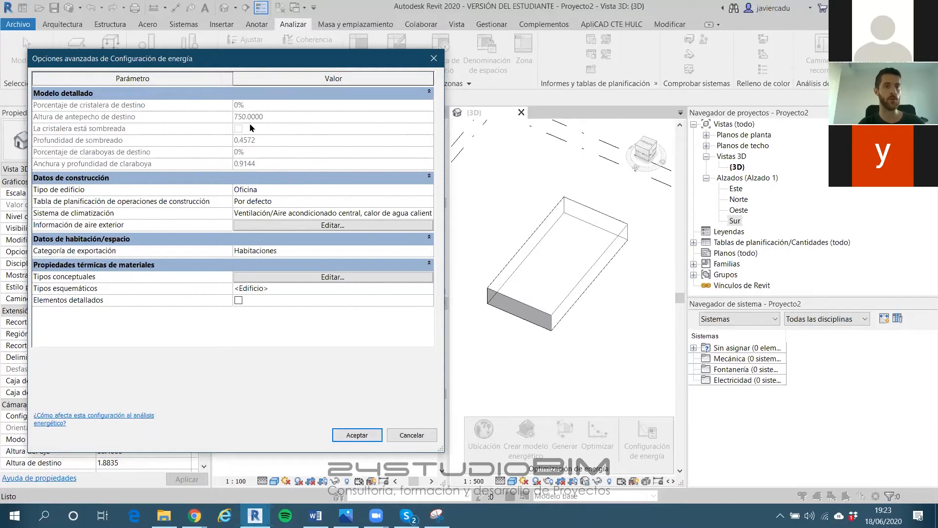
pyautogui.click(359, 437)
pyautogui.click(346, 295)
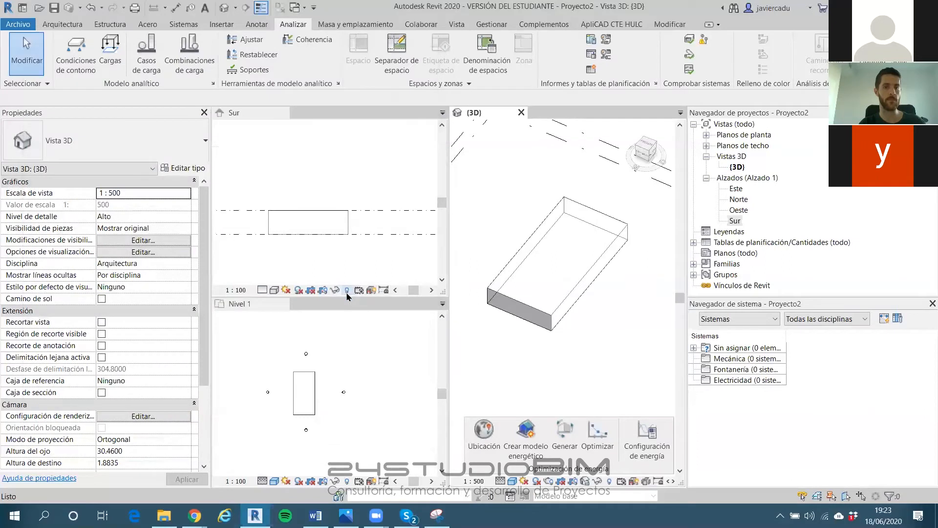
# Reopen the advanced energy options and set the target glazing percentage (Porcentaje de cristalera de destino) to 25%
pyautogui.click(657, 439)
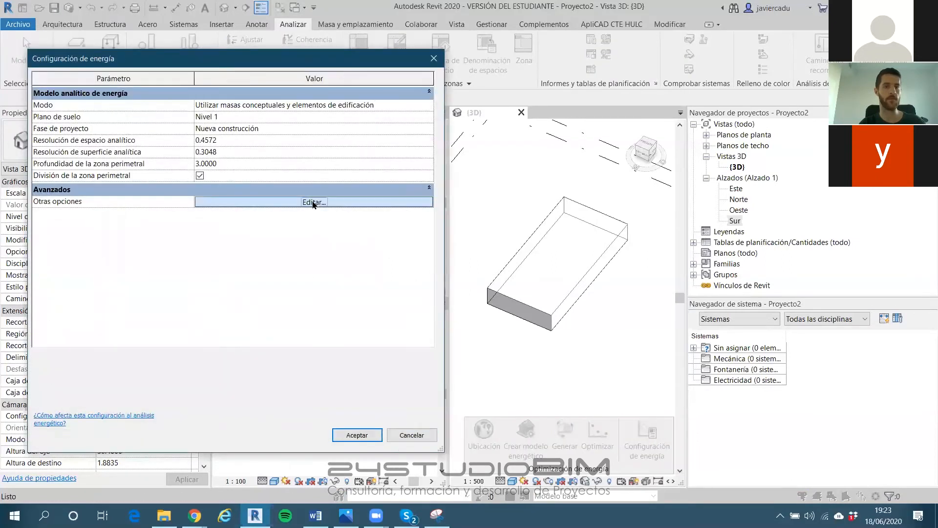
pyautogui.click(314, 202)
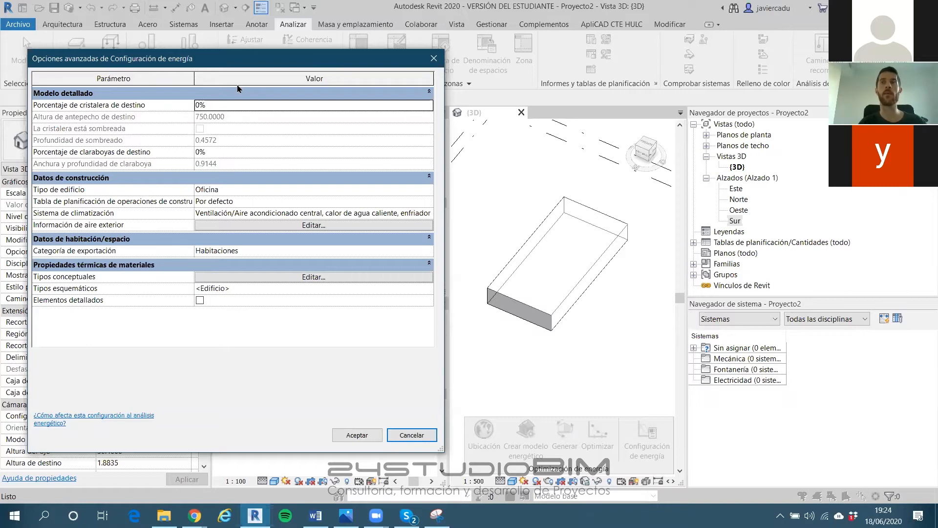
pyautogui.click(218, 105)
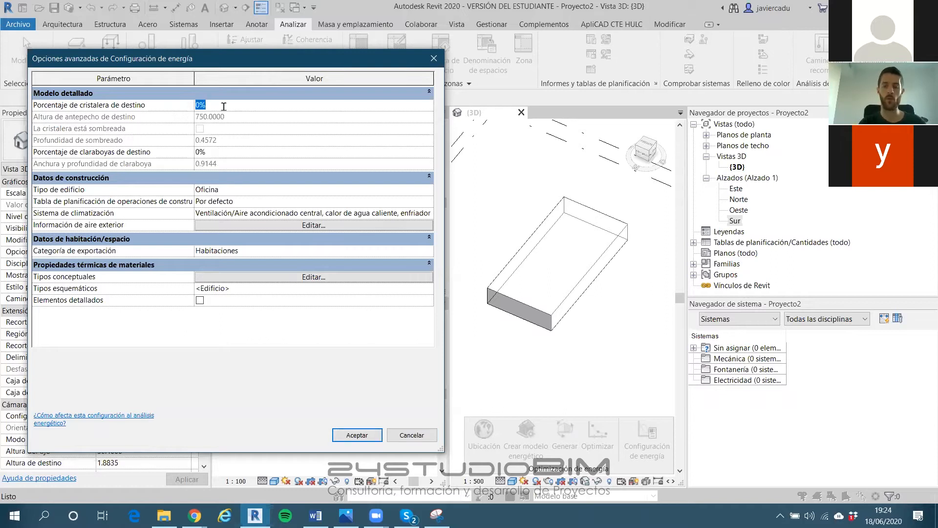
pyautogui.write('25')
pyautogui.press('Return')
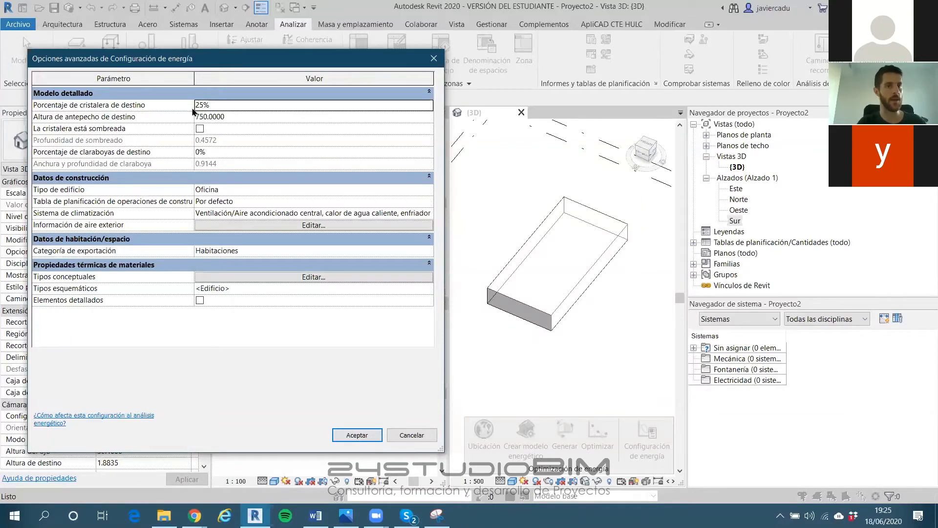
# Try a target sill height of .9 and put it back to 750
pyautogui.click(241, 117)
pyautogui.press('BackSpace')
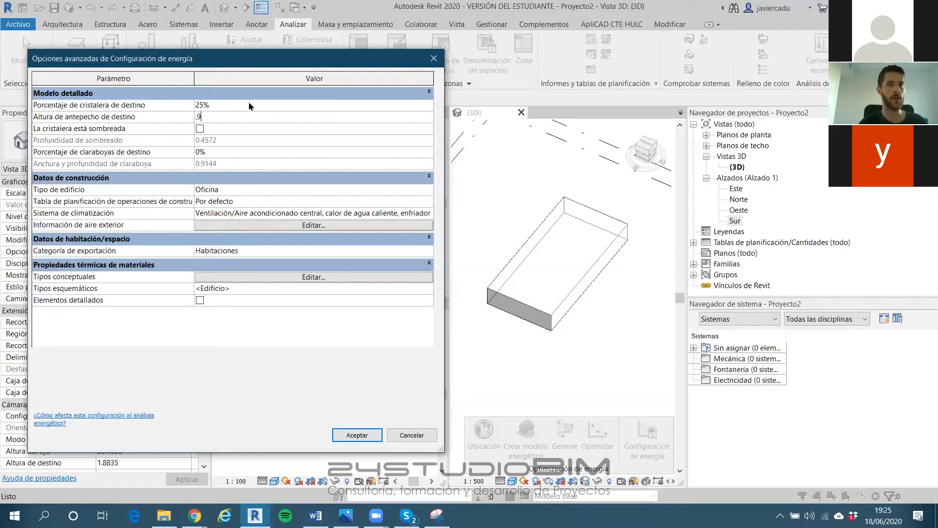
pyautogui.doubleClick(221, 117)
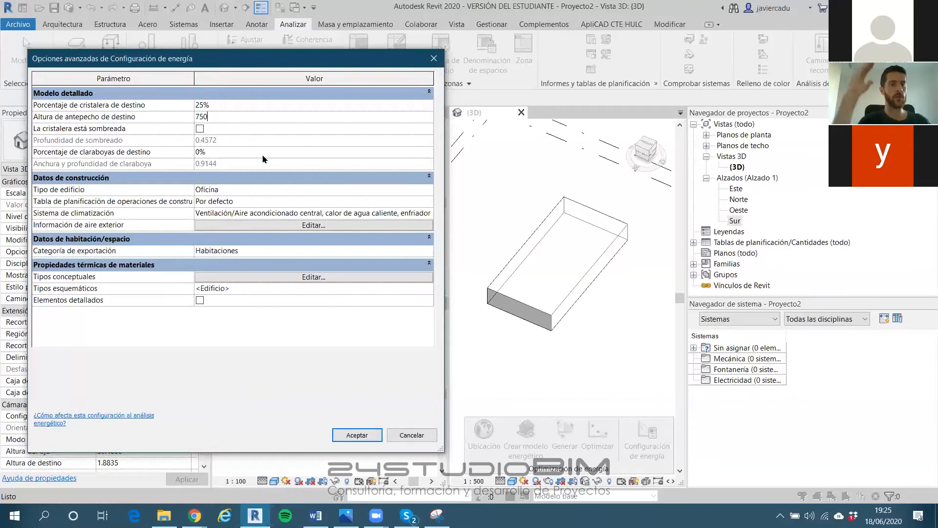
# Enable shading for the glazing (La cristalera está sombreada) and accept the advanced and main energy settings
pyautogui.click(200, 128)
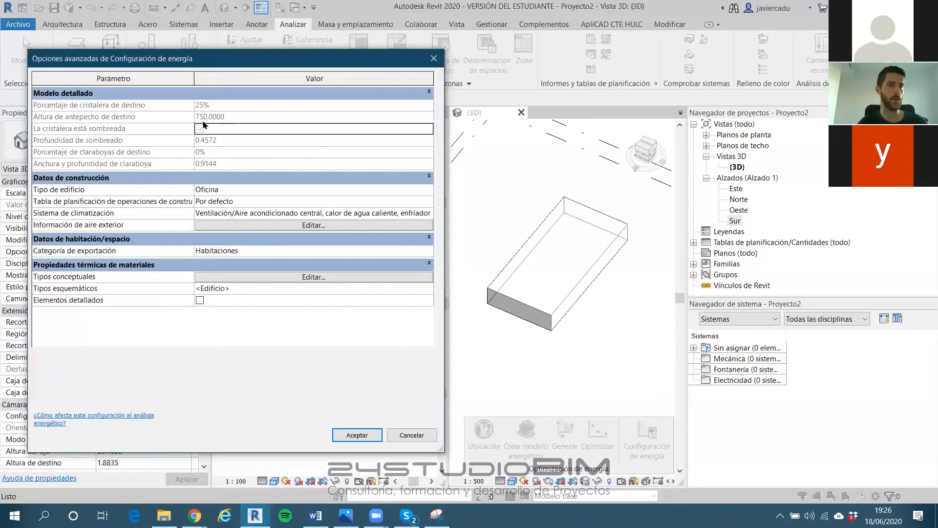
pyautogui.click(362, 440)
pyautogui.click(361, 440)
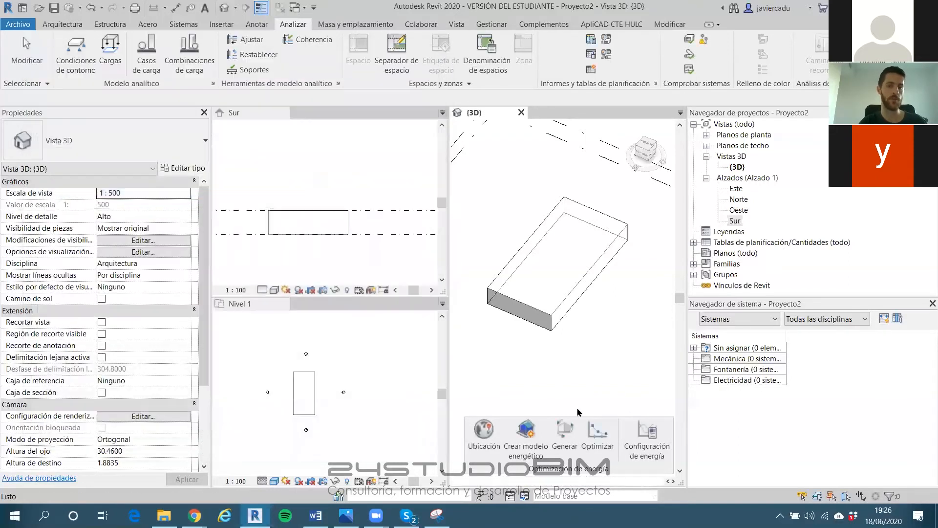
# Set the shading depth to 0.25 and the target skylight percentage to 5 in the advanced energy options
pyautogui.click(647, 437)
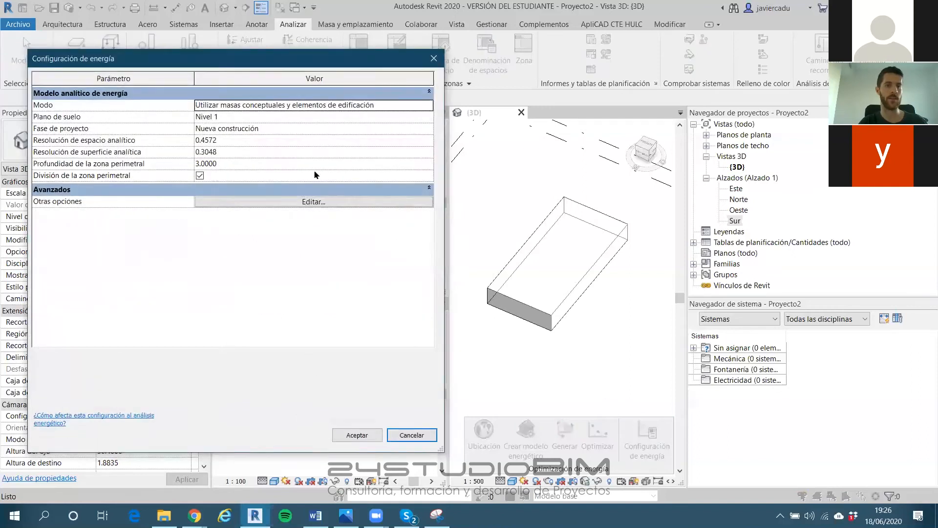
pyautogui.click(319, 202)
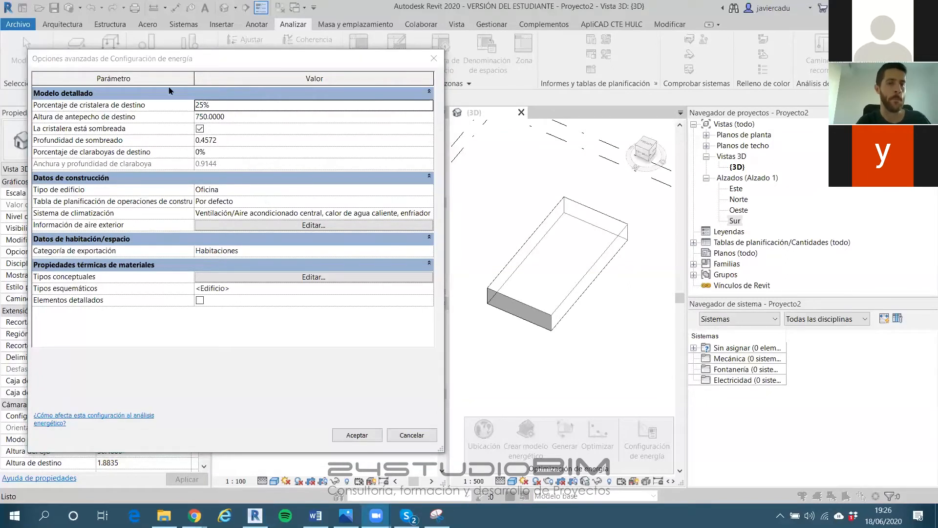
pyautogui.click(235, 140)
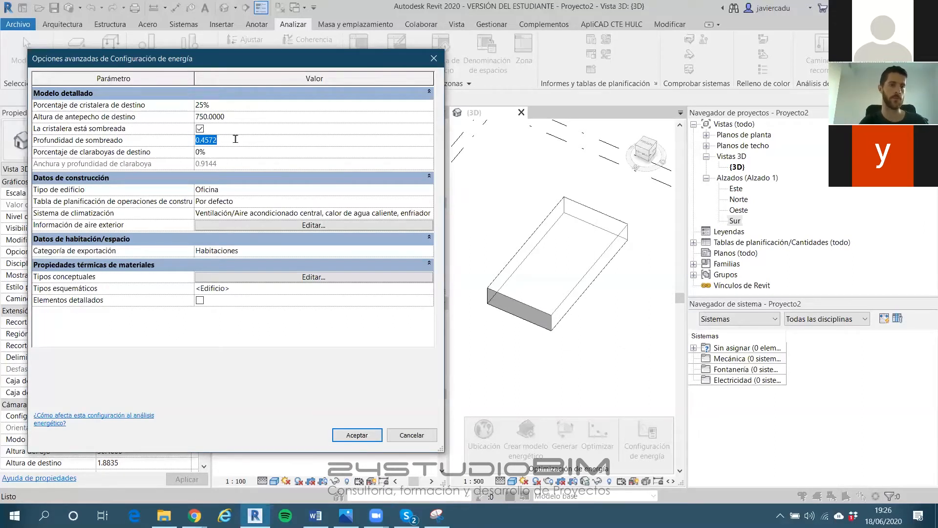
pyautogui.press('BackSpace')
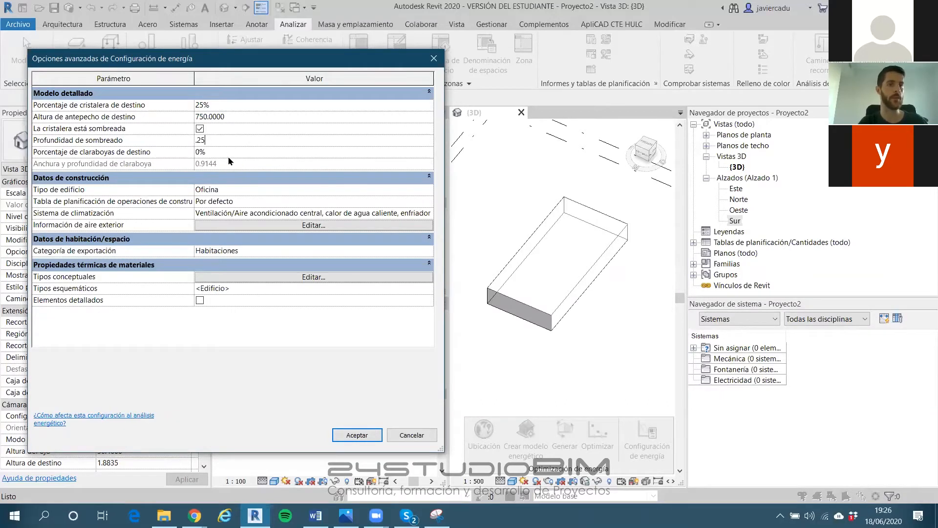
pyautogui.press('Tab')
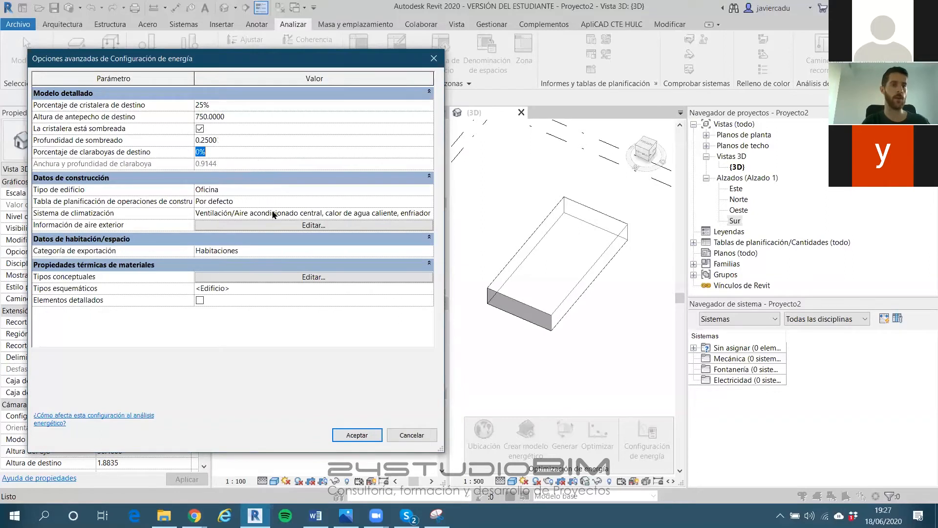
pyautogui.write('5')
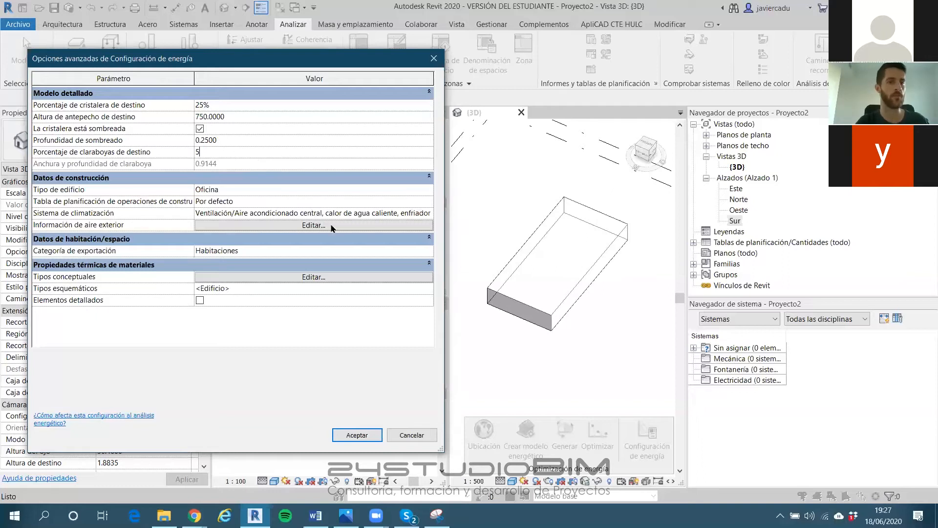
# Apply the skylight percentage by accepting the advanced options and the main energy settings
pyautogui.click(288, 163)
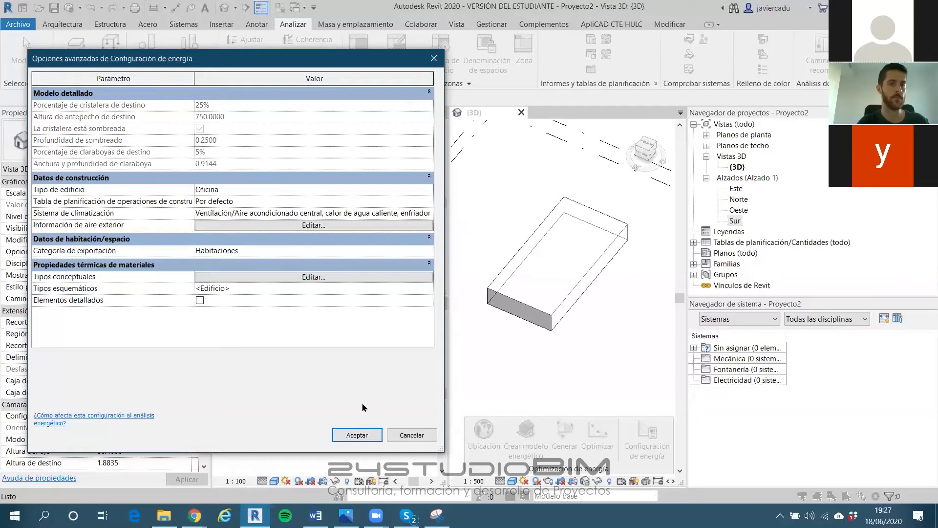
pyautogui.click(357, 434)
pyautogui.click(357, 434)
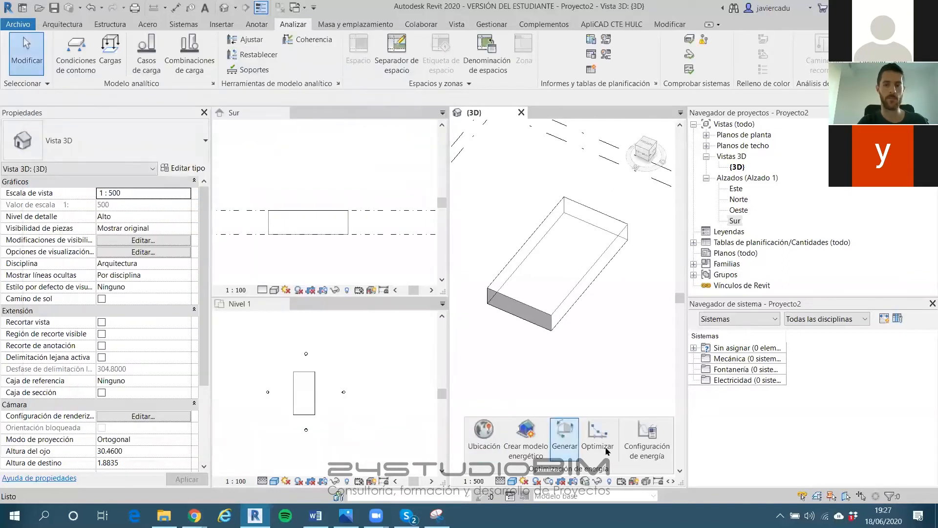
# Reopen the advanced energy options and set the skylight width and depth (Anchura y profundidad de claraboya) to 0.5000
pyautogui.click(647, 438)
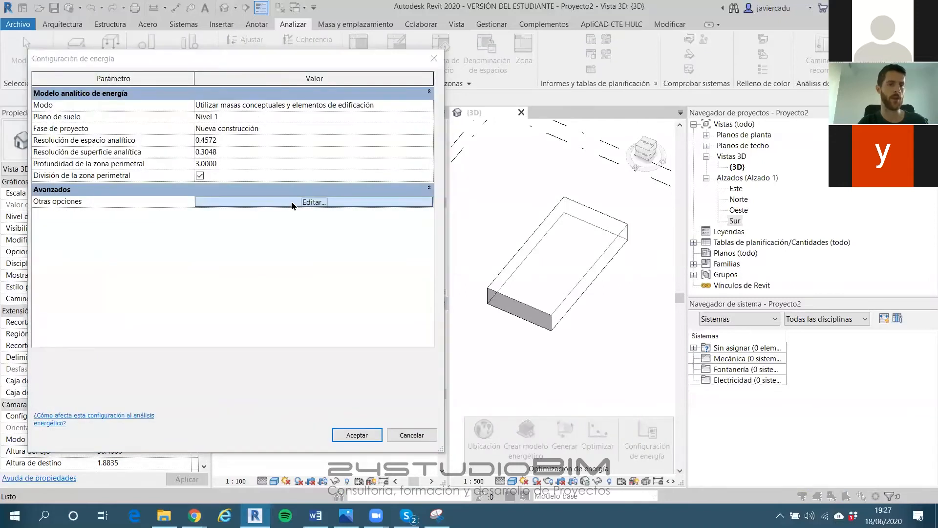
pyautogui.click(293, 202)
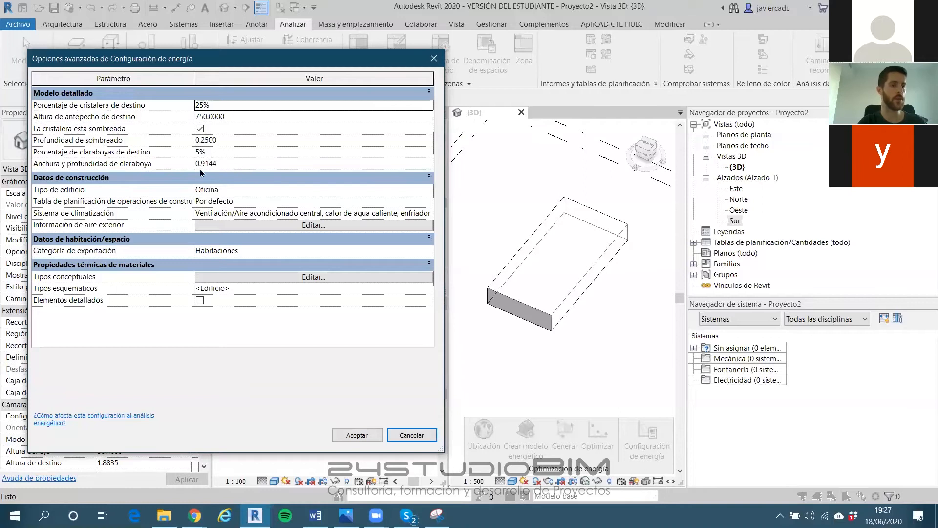
pyautogui.click(230, 164)
pyautogui.write('0.5000')
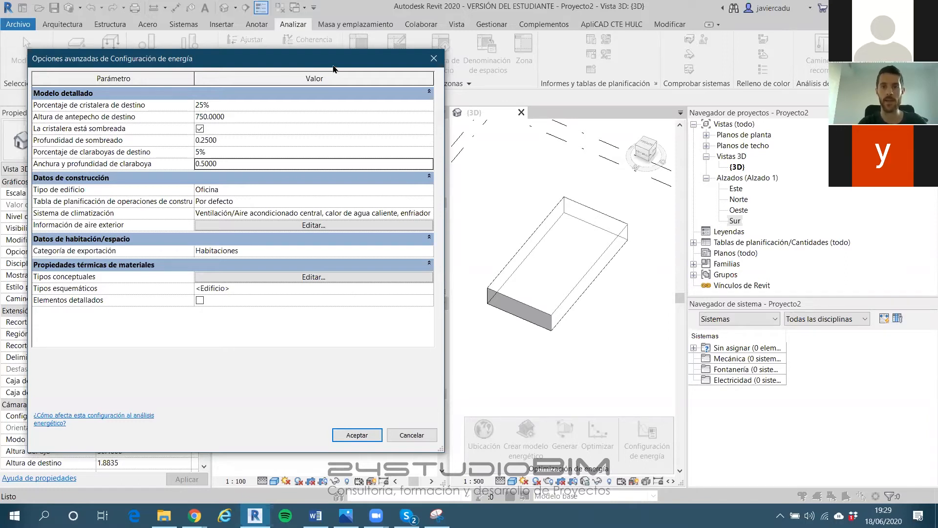
pyautogui.moveTo(348, 70); pyautogui.dragTo(383, 108)
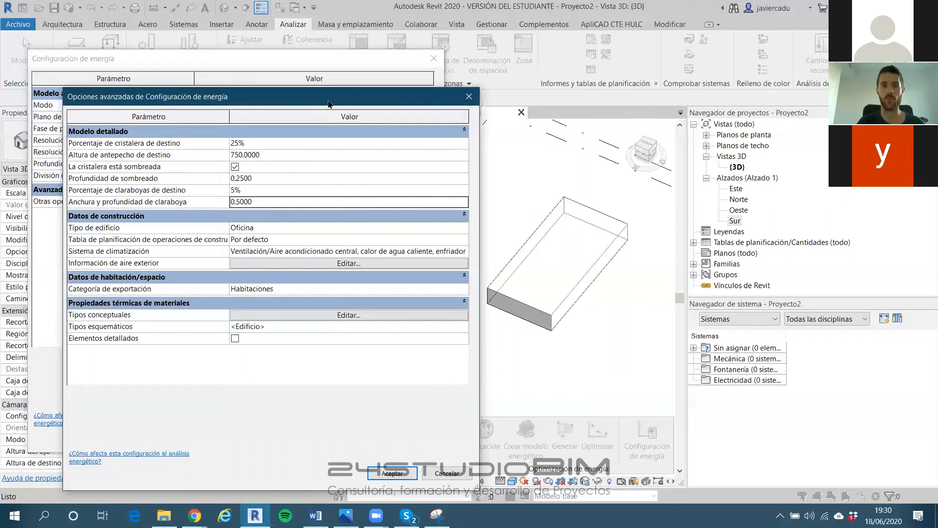
pyautogui.moveTo(334, 104); pyautogui.dragTo(534, 78)
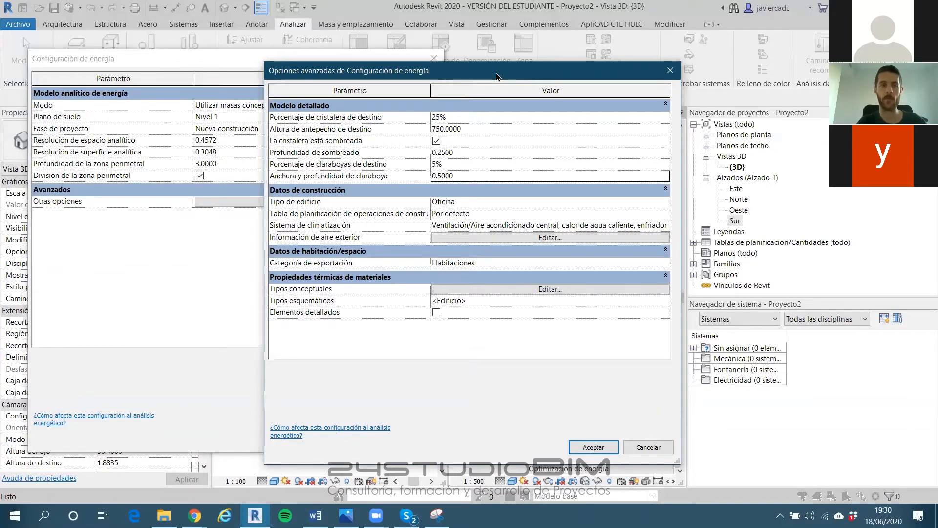
pyautogui.moveTo(497, 76); pyautogui.dragTo(263, 85)
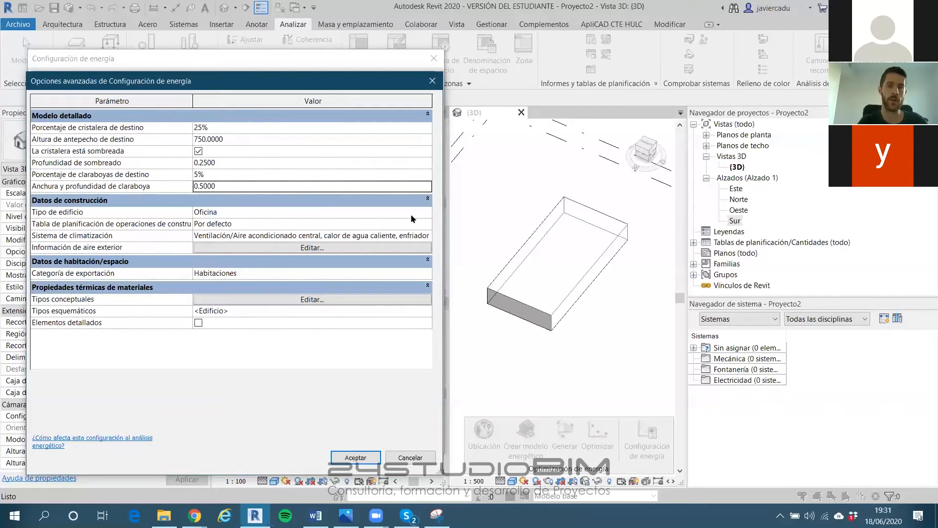
# Set the building type (Tipo de edificio) to Unifamiliar and the building operation schedule to Instalación 24/7
pyautogui.click(427, 213)
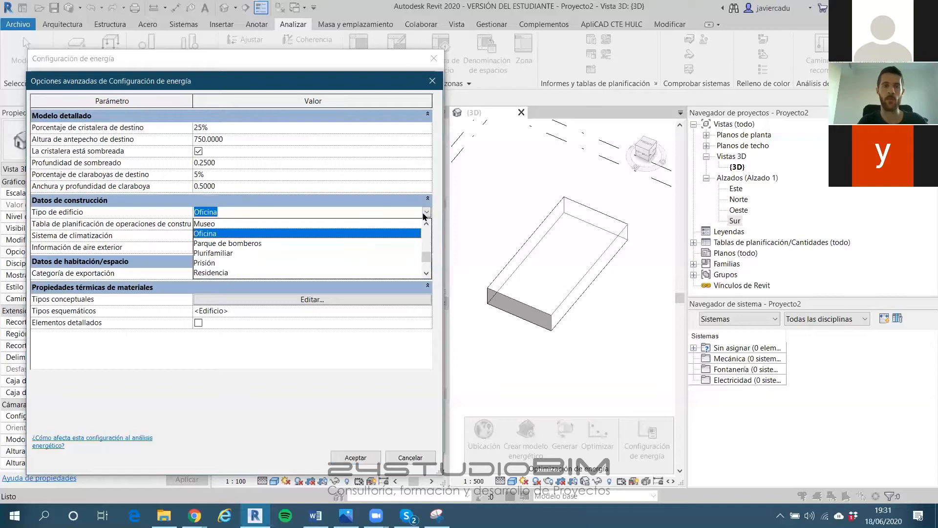
pyautogui.scroll(-3, 213, 226)
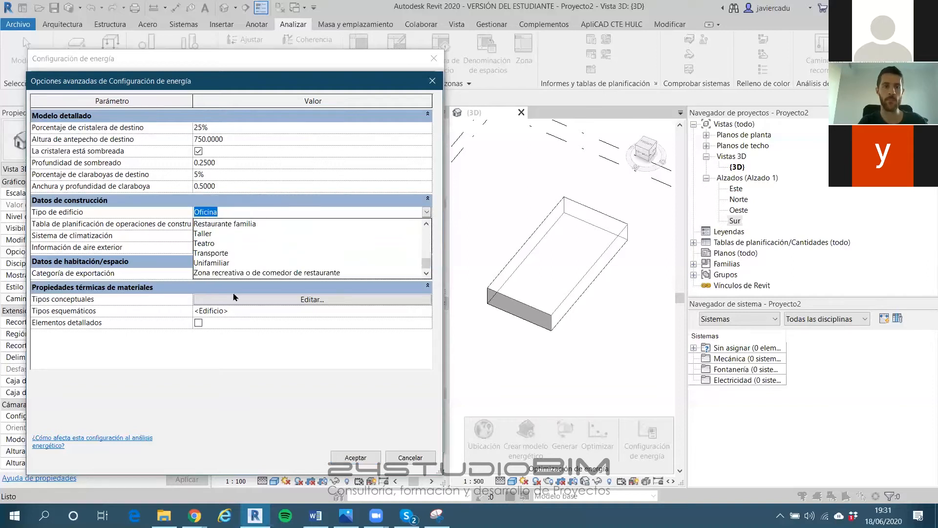
pyautogui.click(207, 263)
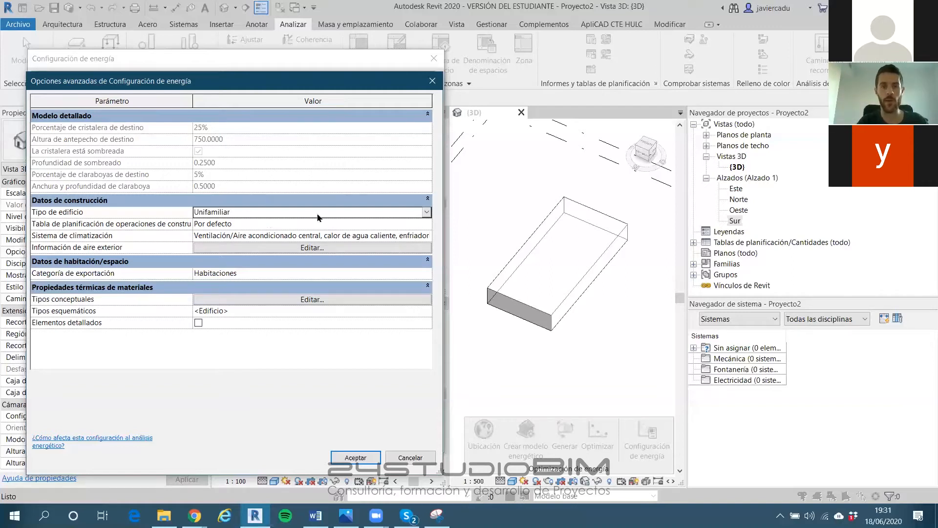
pyautogui.click(429, 225)
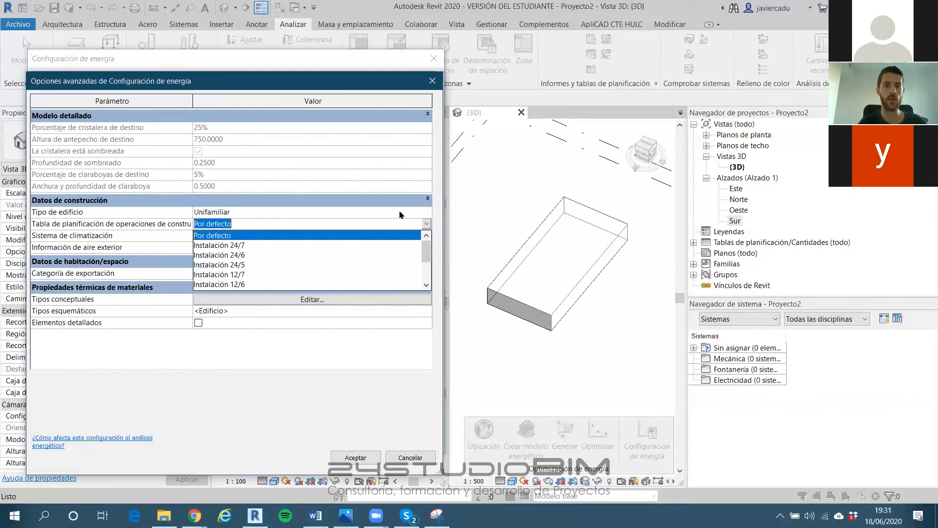
pyautogui.click(232, 247)
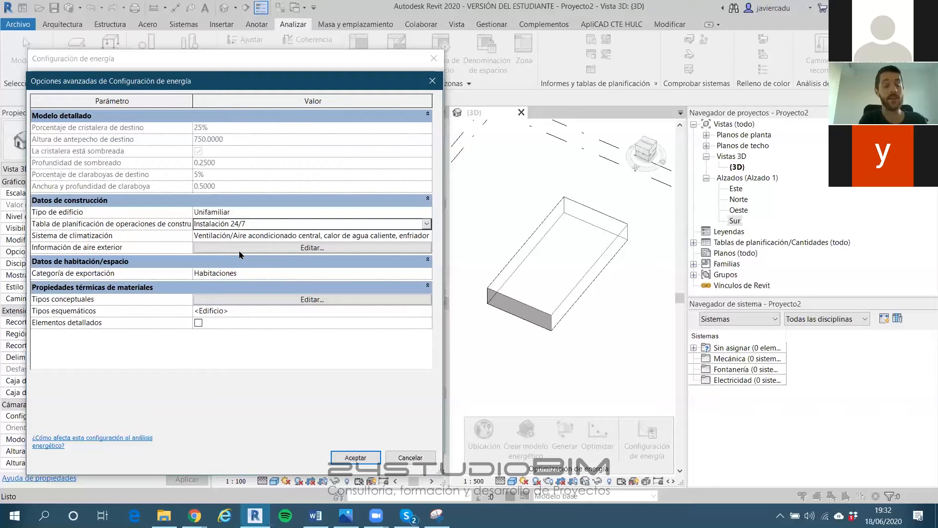
pyautogui.click(426, 225)
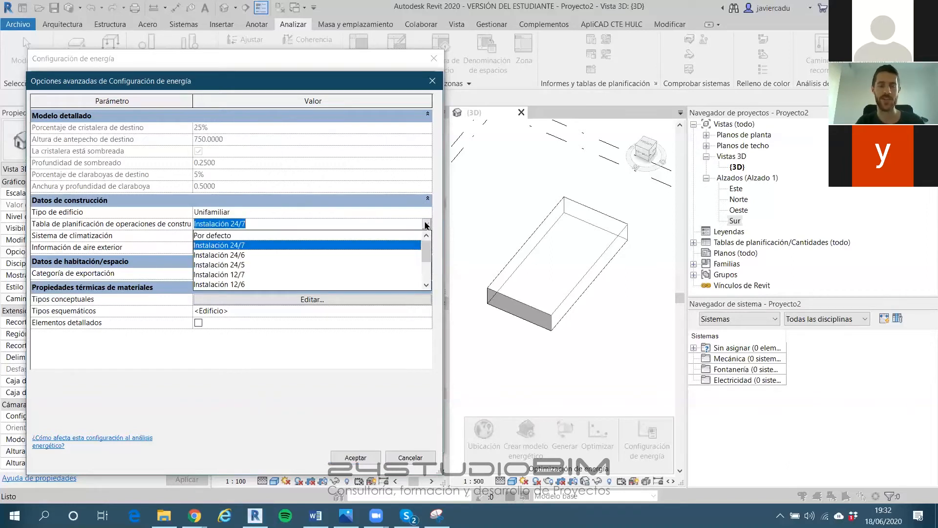
pyautogui.click(426, 225)
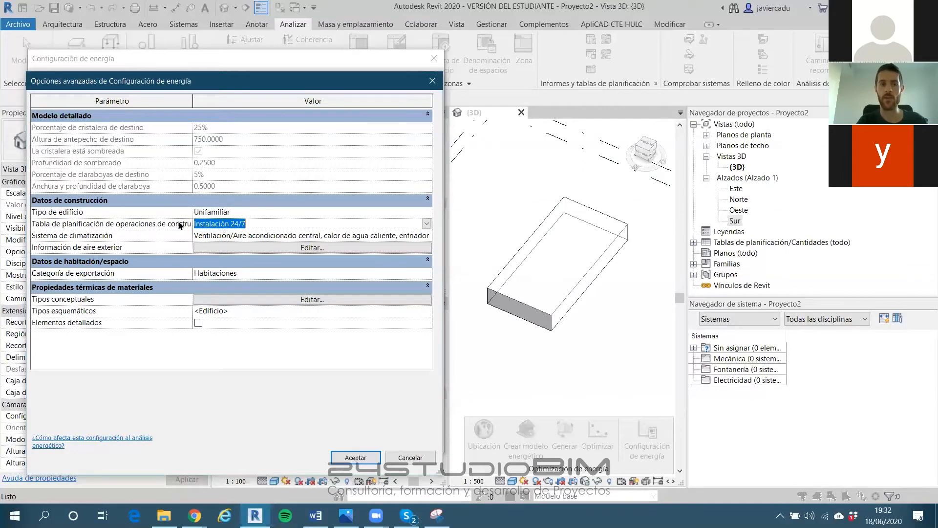
pyautogui.click(194, 100)
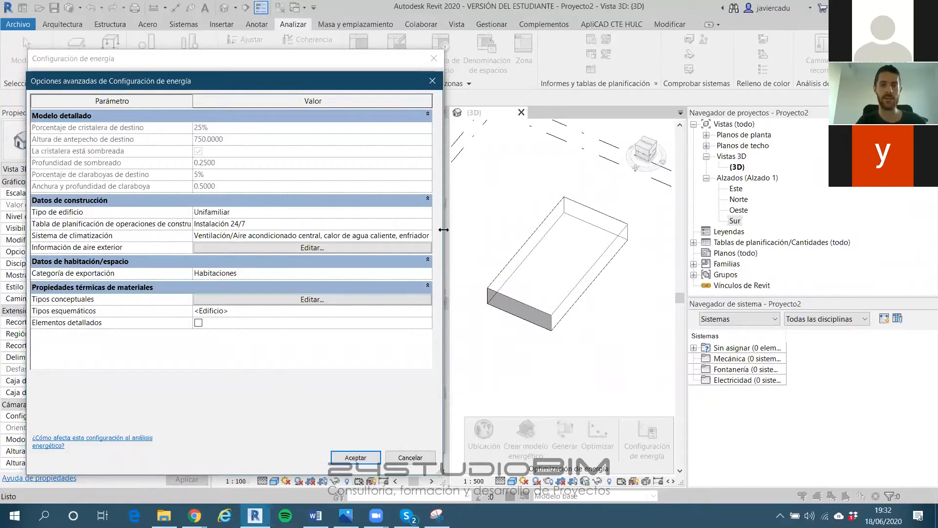
# Set the HVAC system (Sistema de climatización) to Sistema de ventiloconvector de 2 conductos, enfriador 5,96 COP, calderas efic. 84,5
pyautogui.moveTo(444, 229); pyautogui.dragTo(507, 230)
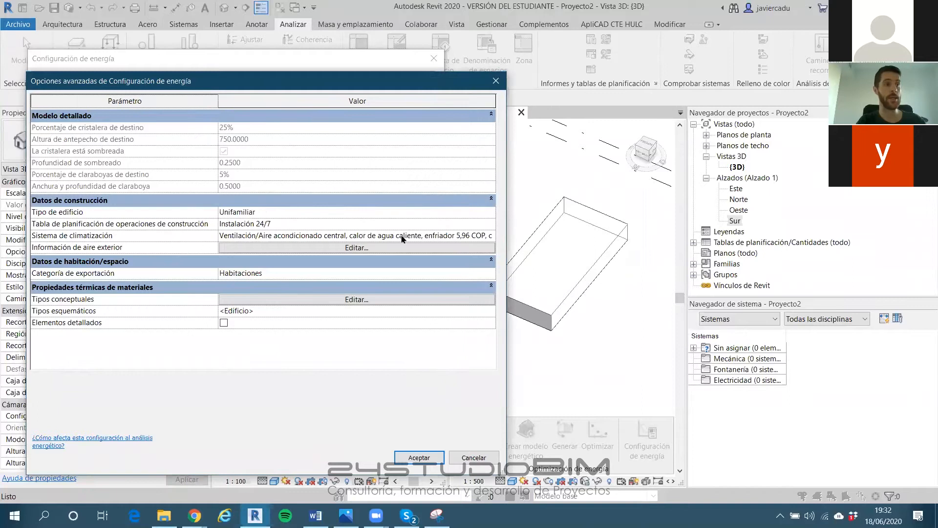
pyautogui.click(493, 236)
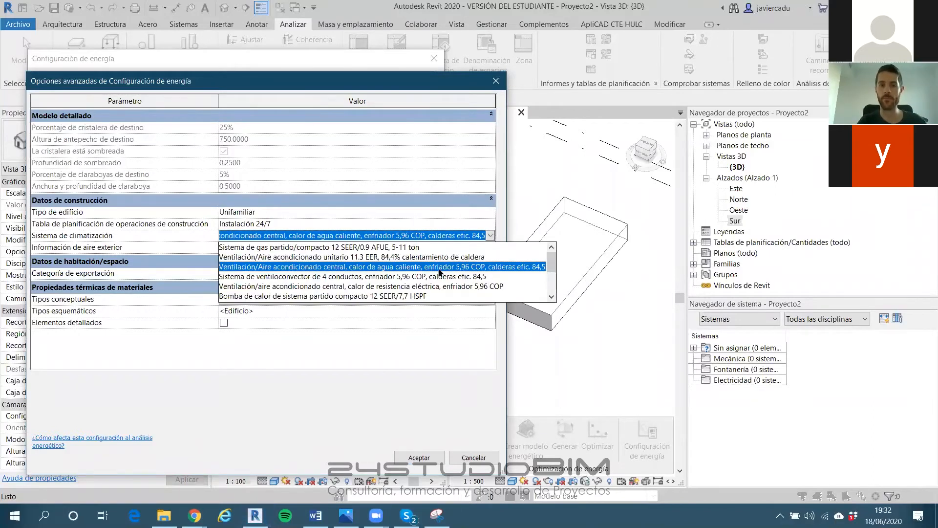
pyautogui.scroll(-3, 421, 274)
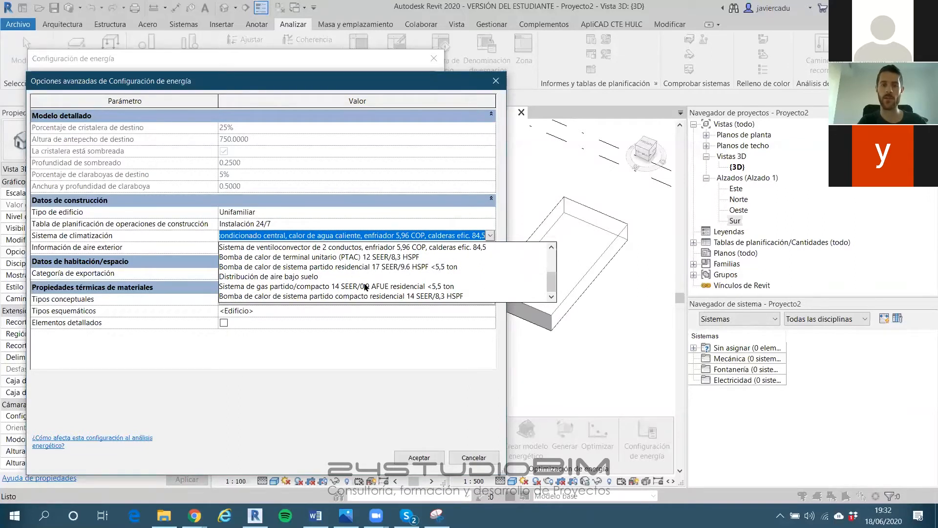
pyautogui.scroll(1, 382, 286)
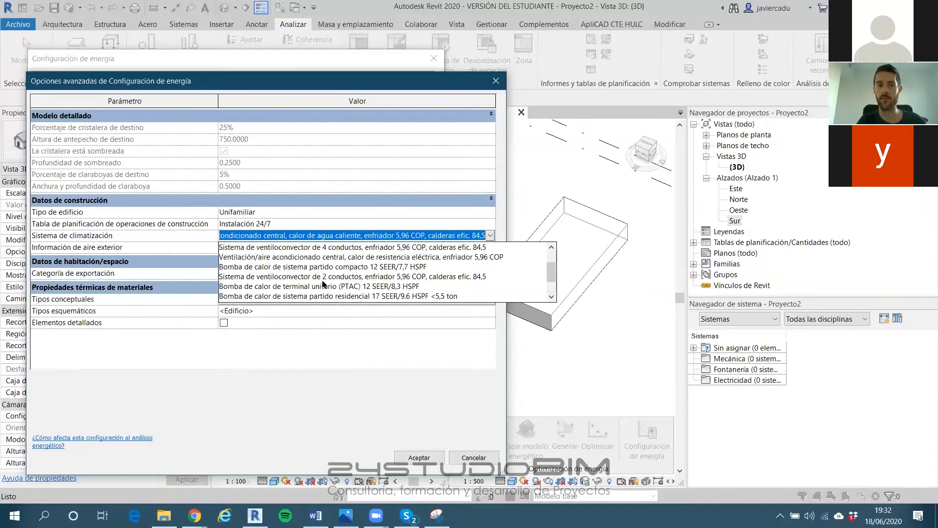
pyautogui.scroll(1, 256, 267)
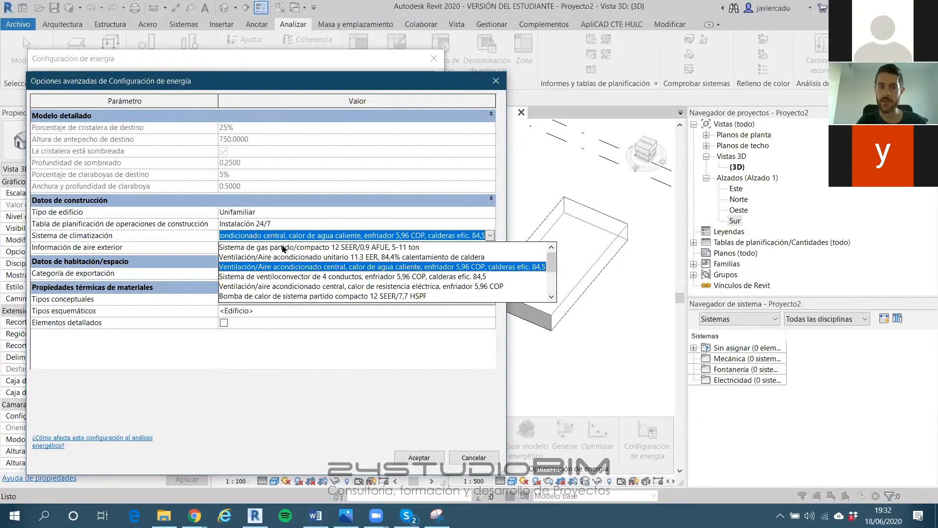
pyautogui.scroll(-1, 281, 250)
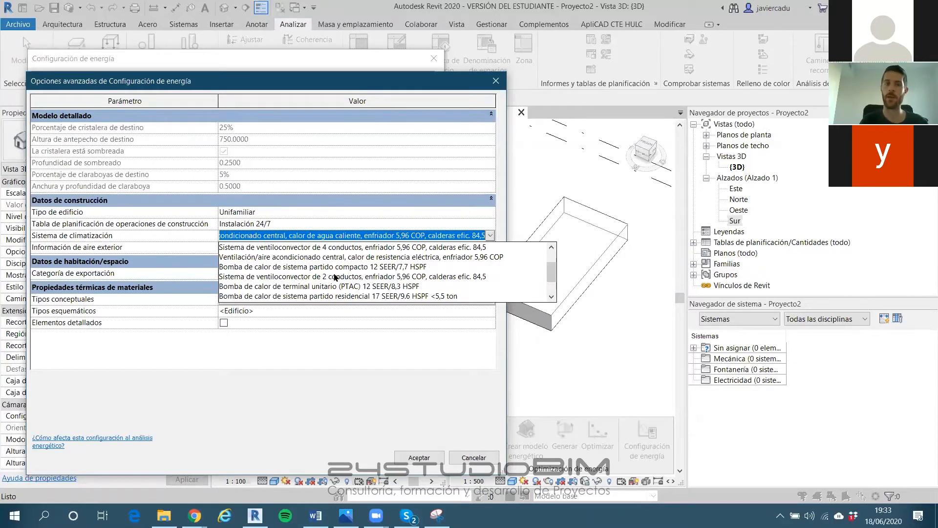
pyautogui.click(335, 277)
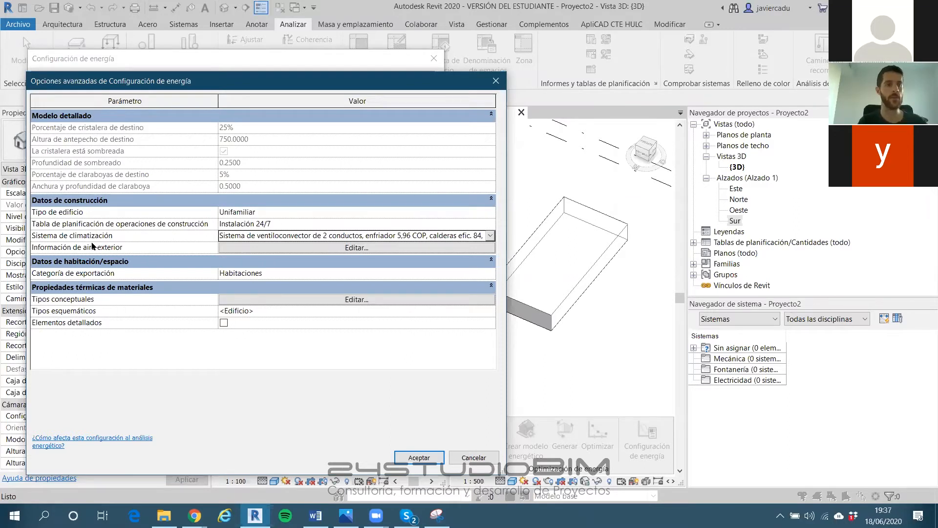
# Review the outdoor air settings (Información de aire exterior), particularly the outdoor air per person, and accept the dialog
pyautogui.click(309, 248)
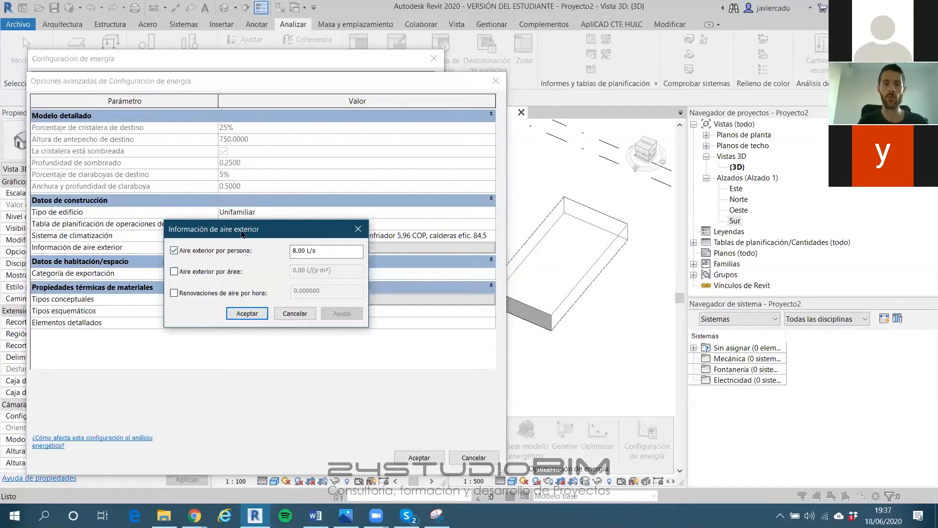
pyautogui.moveTo(235, 239); pyautogui.dragTo(367, 185)
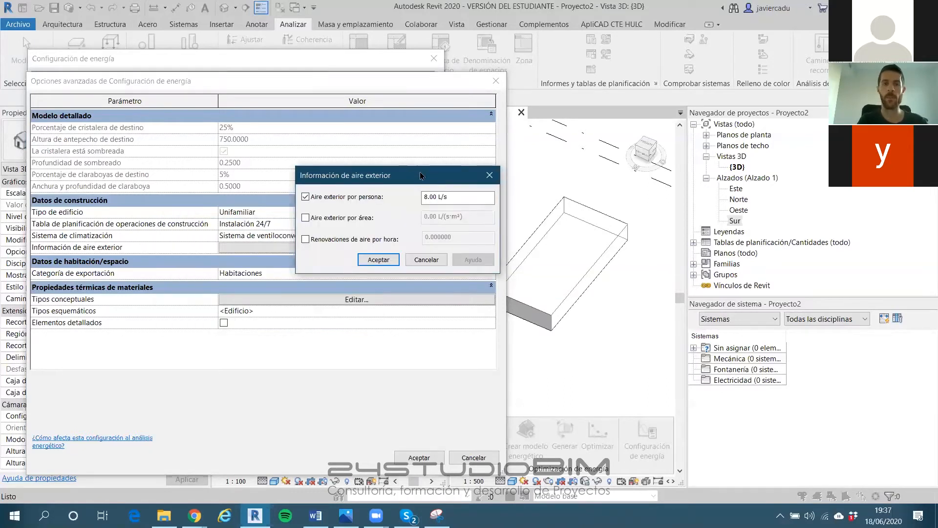
pyautogui.moveTo(424, 177); pyautogui.dragTo(604, 93)
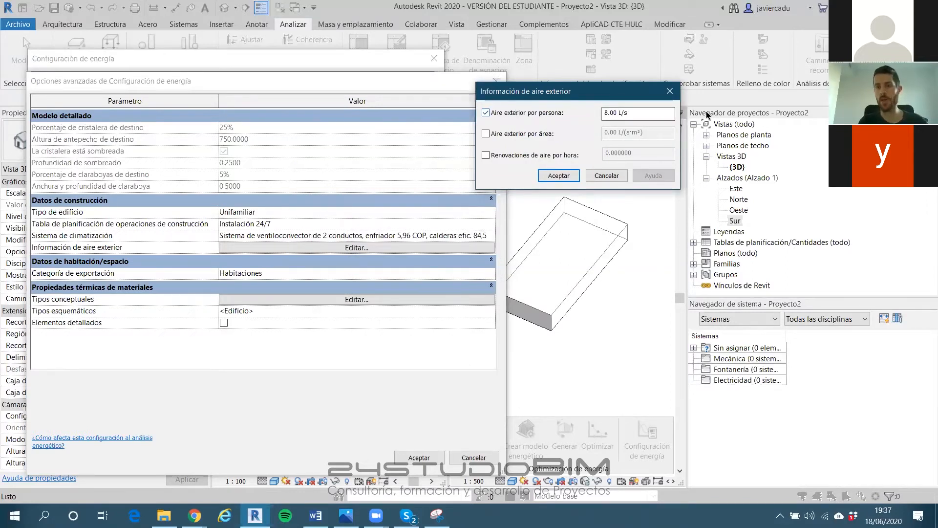
pyautogui.moveTo(634, 112); pyautogui.dragTo(592, 117)
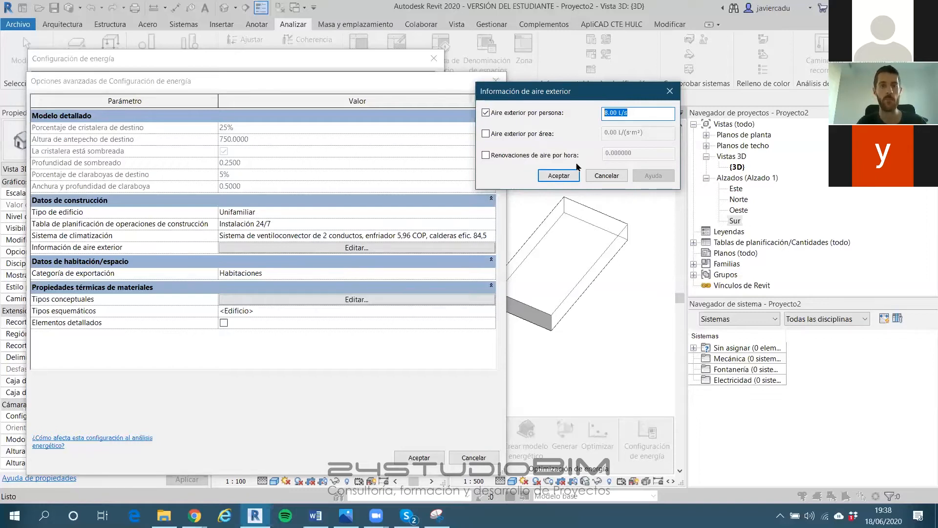
pyautogui.click(554, 176)
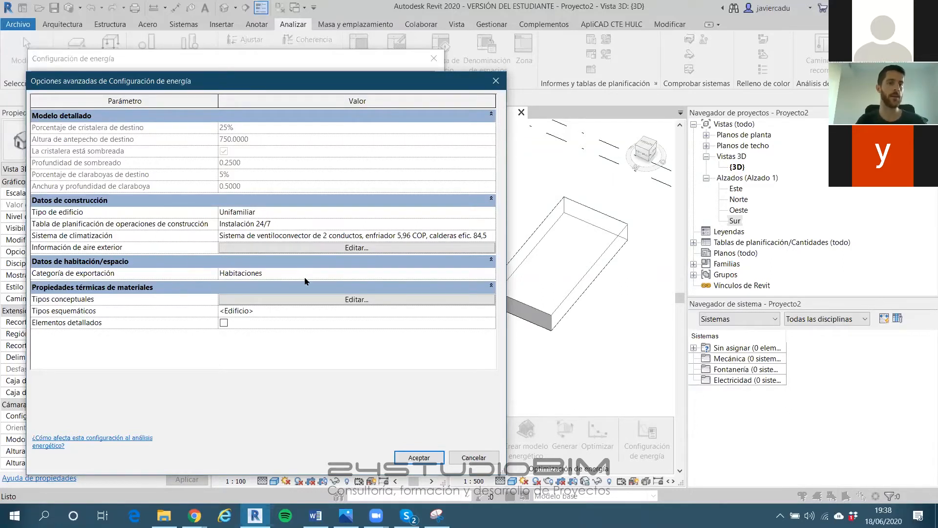
# Examine the choices available for the room/space export category (Categoría de exportación)
pyautogui.click(489, 276)
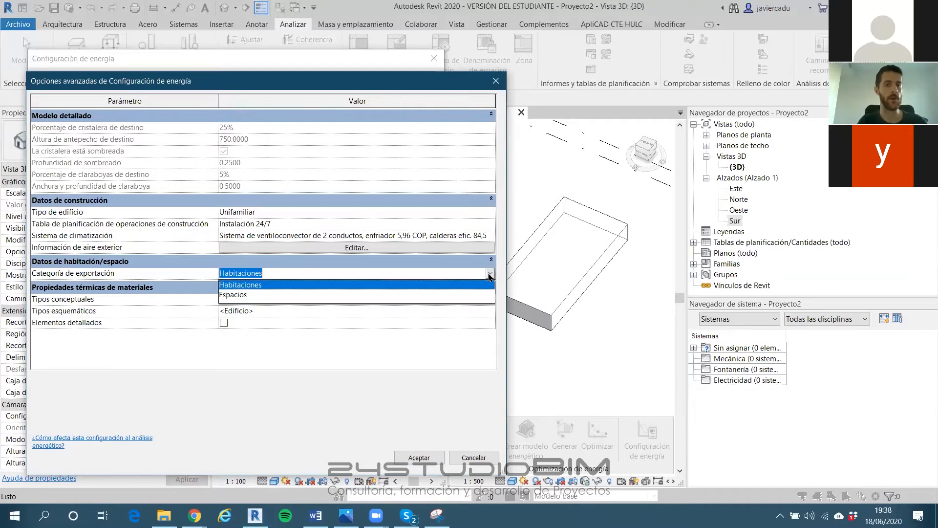
pyautogui.click(496, 278)
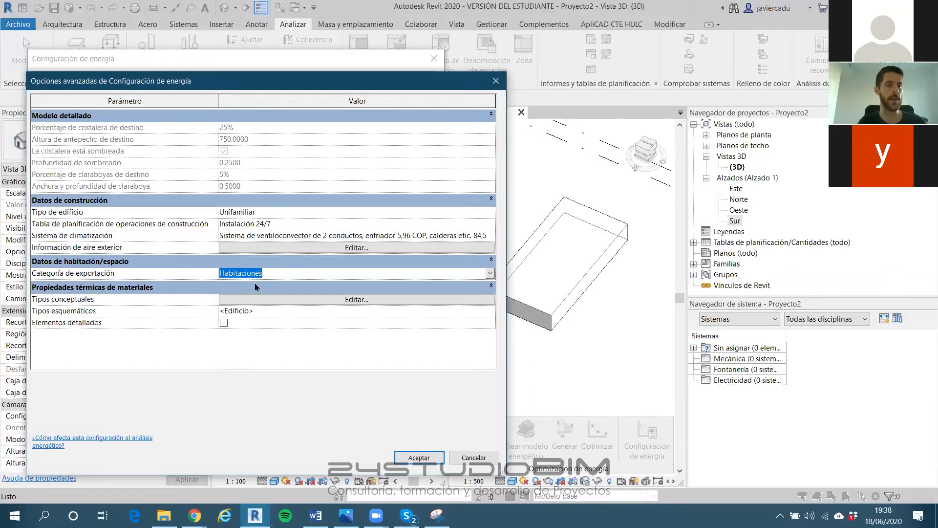
pyautogui.click(229, 273)
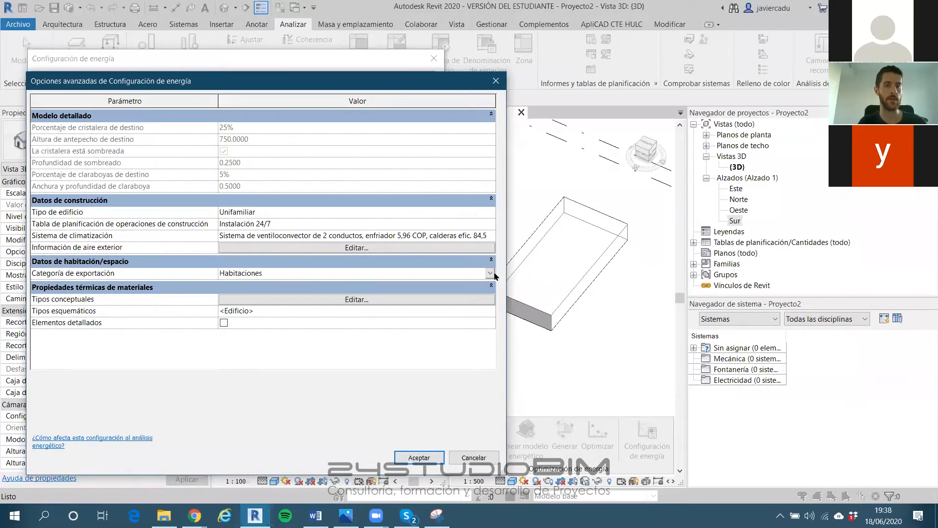
pyautogui.moveTo(418, 90); pyautogui.dragTo(402, 79)
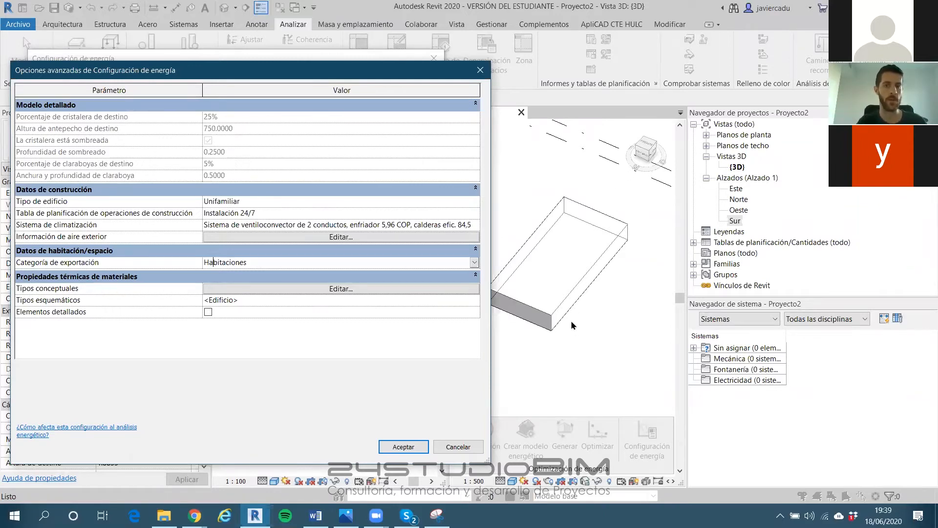
pyautogui.click(474, 263)
pyautogui.click(474, 264)
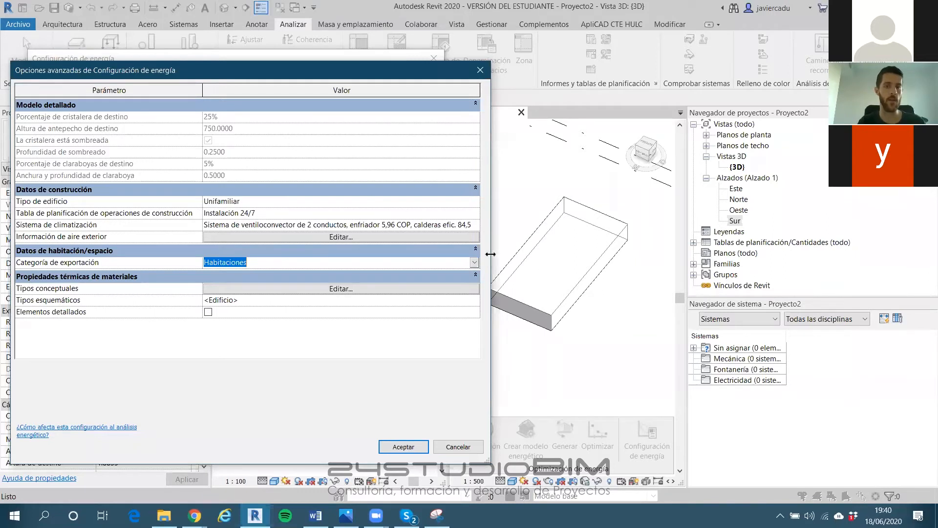
pyautogui.moveTo(490, 254); pyautogui.dragTo(477, 254)
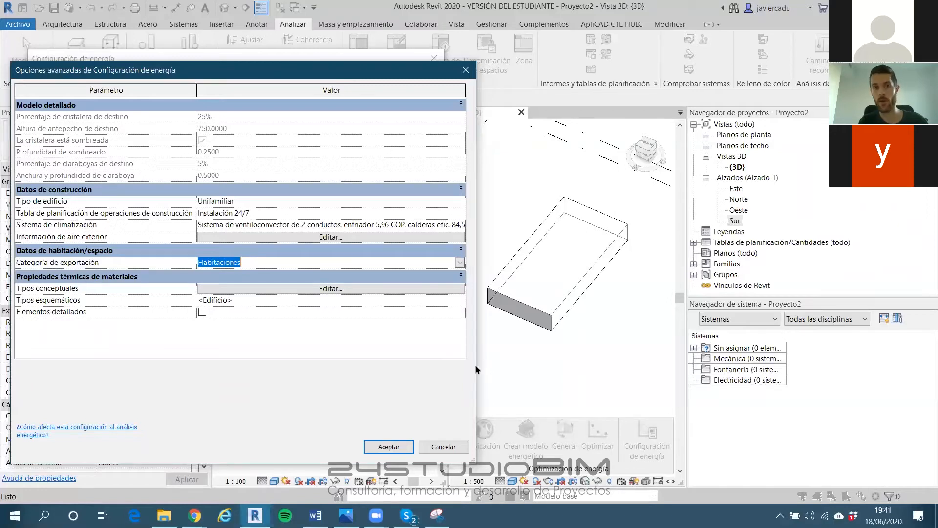
pyautogui.moveTo(370, 74); pyautogui.dragTo(369, 53)
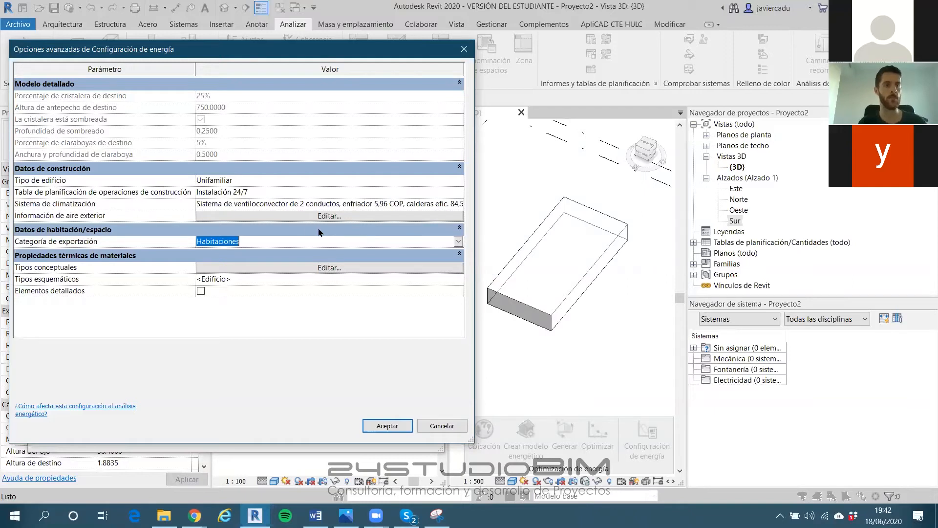
# Open the conceptual types (Tipos conceptuales) of the material thermal properties and widen the Construcciones column to read the constructions in full
pyautogui.click(291, 270)
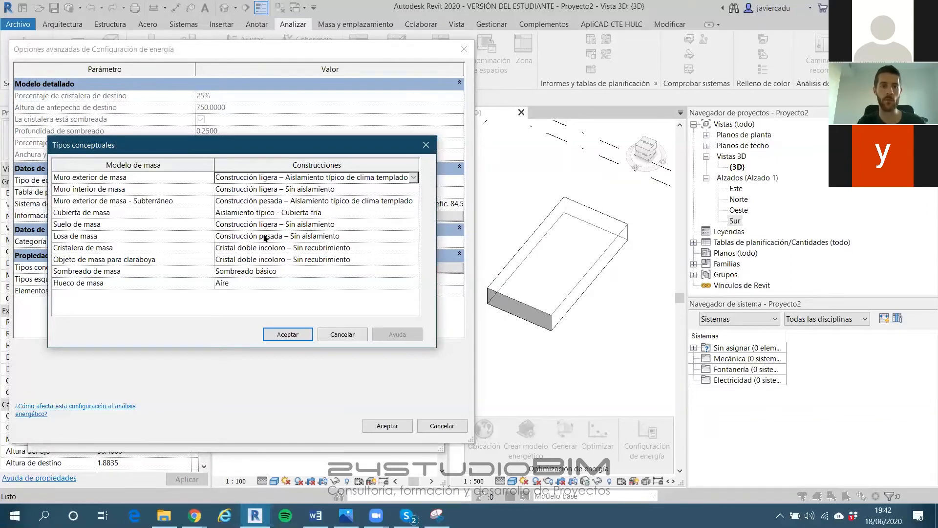
pyautogui.moveTo(214, 165); pyautogui.dragTo(194, 164)
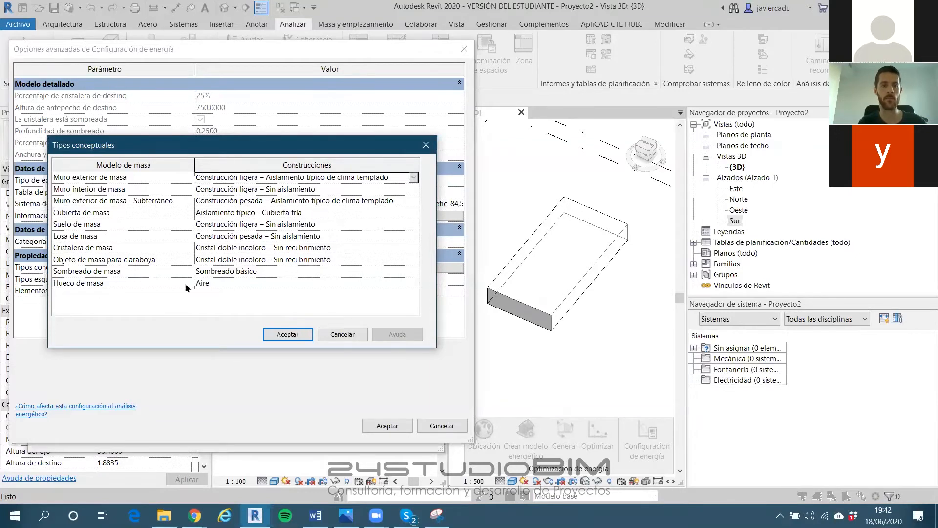
pyautogui.moveTo(196, 160); pyautogui.dragTo(189, 160)
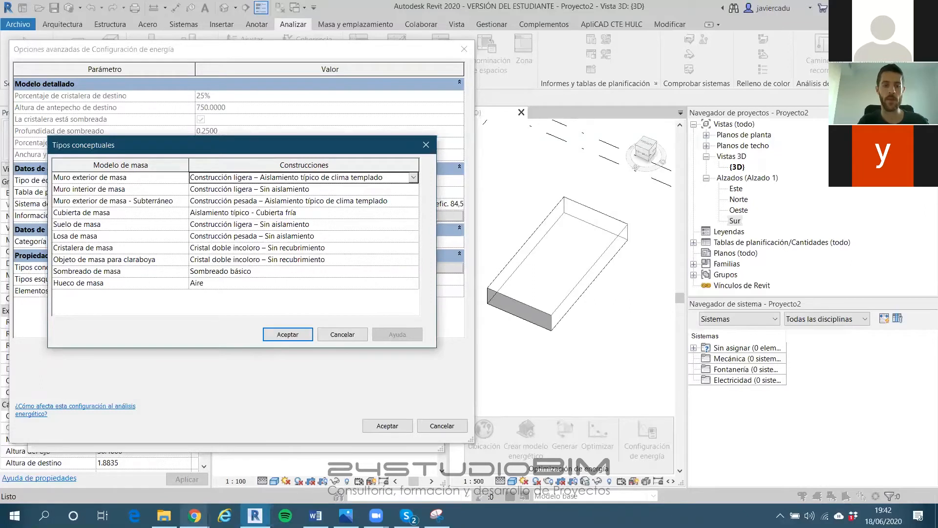
# Switch to Chrome and examine the exterior mass wall R values on the Autodesk help page Propiedades térmicas de materiales - Tipos conceptuales
pyautogui.moveTo(195, 517)
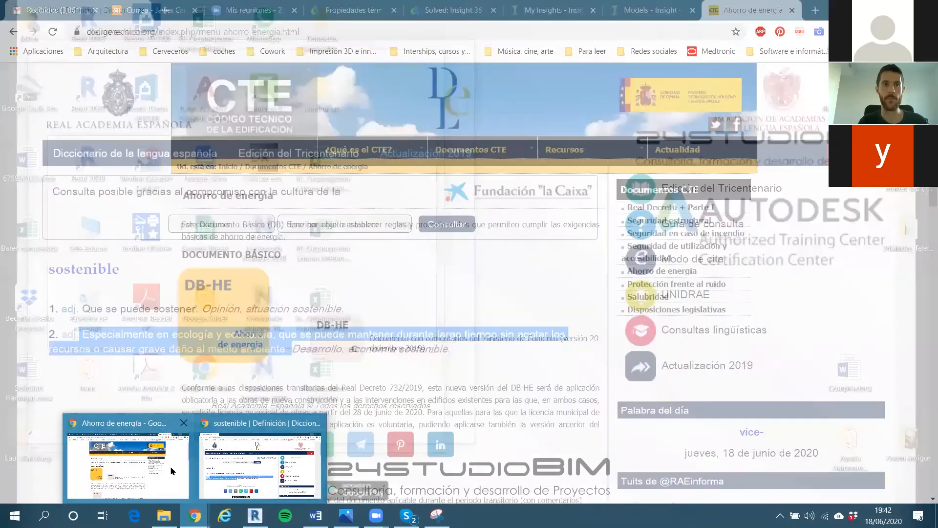
pyautogui.click(172, 471)
pyautogui.click(350, 10)
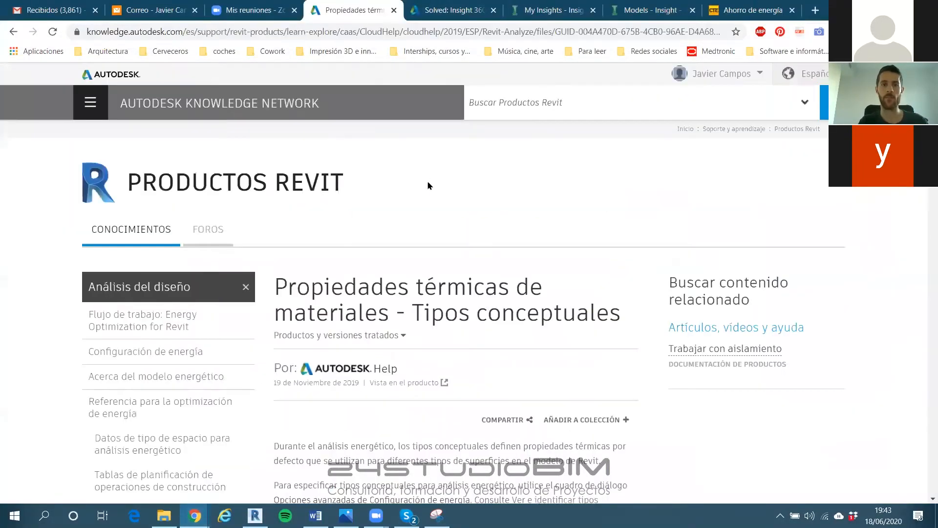
pyautogui.scroll(-2, 428, 186)
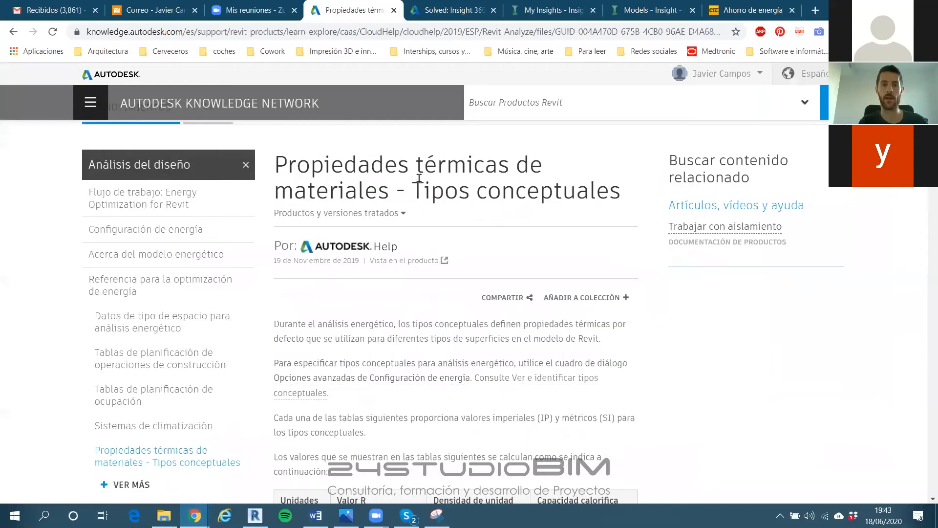
pyautogui.click(424, 32)
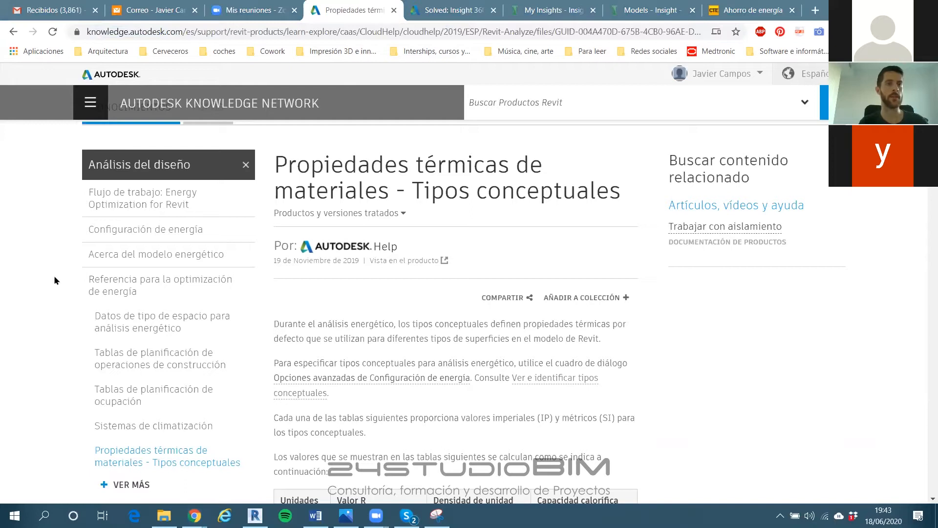
pyautogui.scroll(-7, 360, 274)
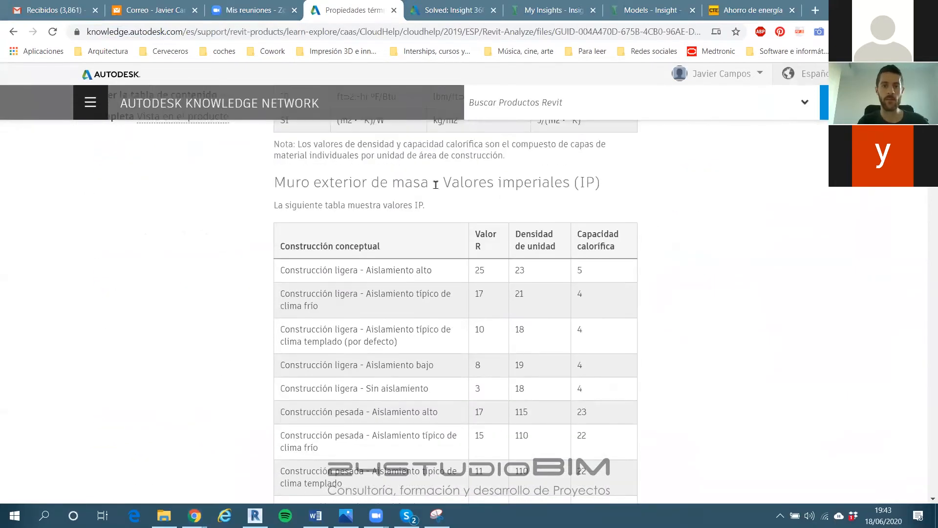
pyautogui.scroll(-7, 377, 269)
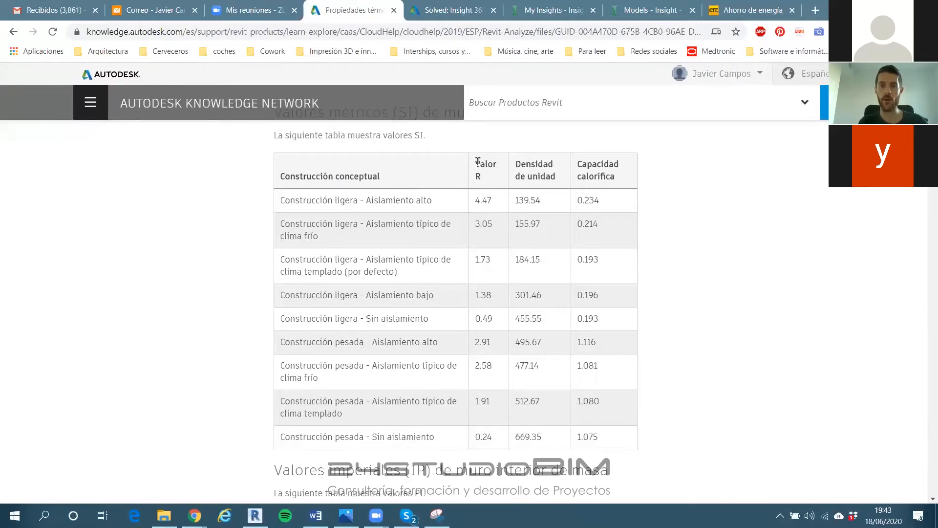
pyautogui.scroll(15, 480, 193)
pyautogui.scroll(2, 470, 209)
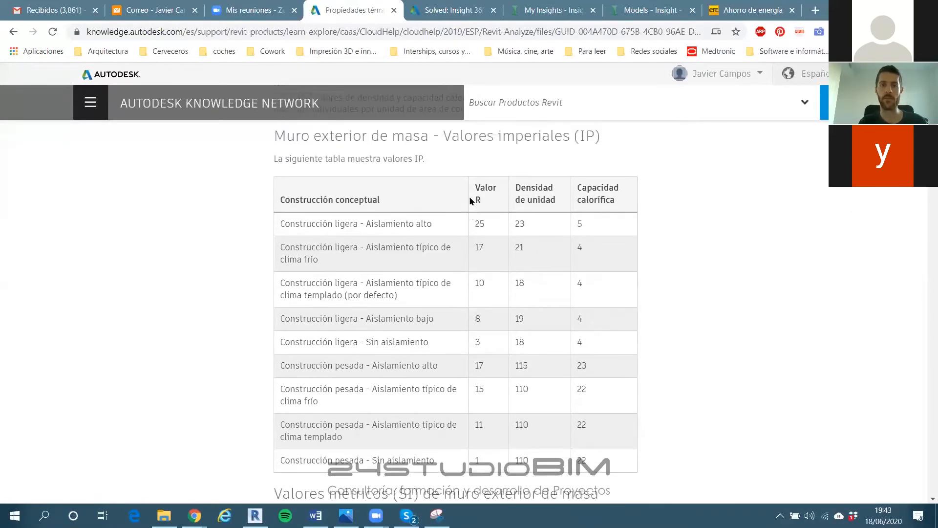
pyautogui.scroll(-3, 512, 204)
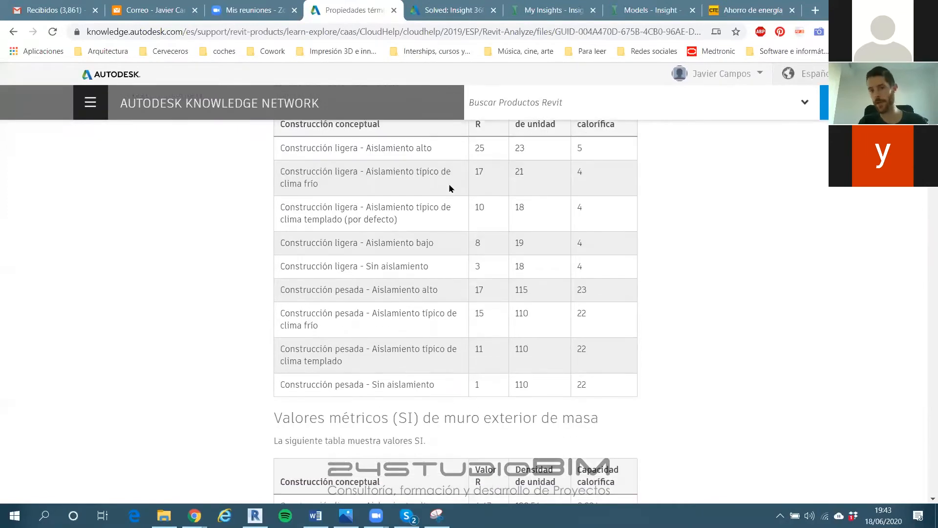
pyautogui.scroll(2, 491, 188)
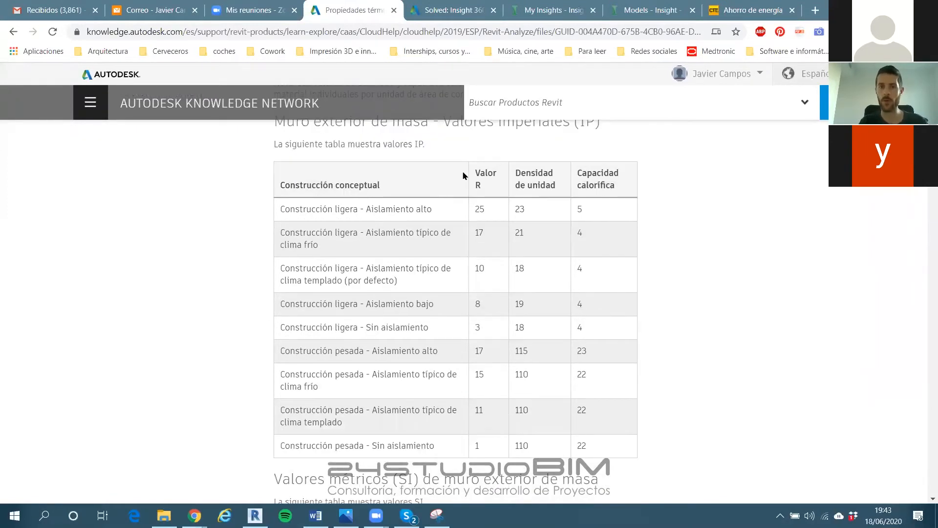
pyautogui.scroll(2, 462, 177)
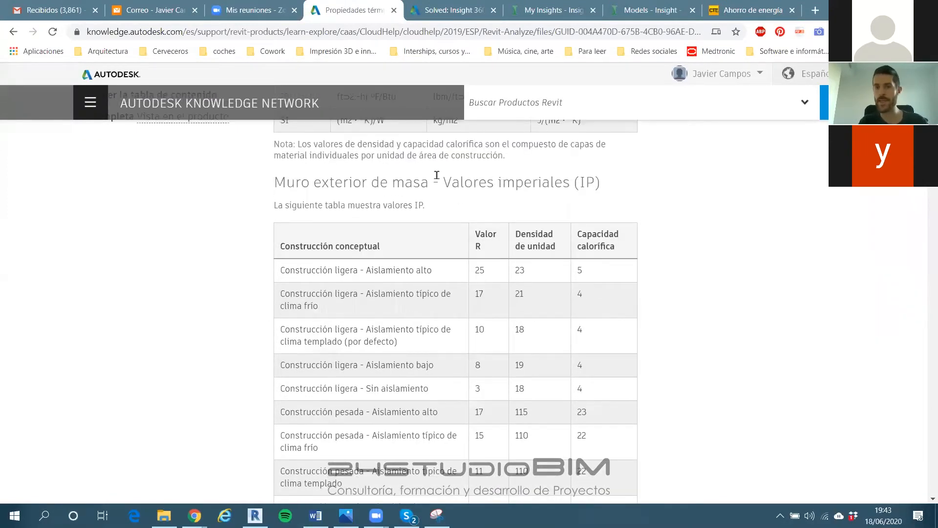
# Check the units table for the IP and SI systems, particularly the SI unit of the R value
pyautogui.scroll(2, 459, 159)
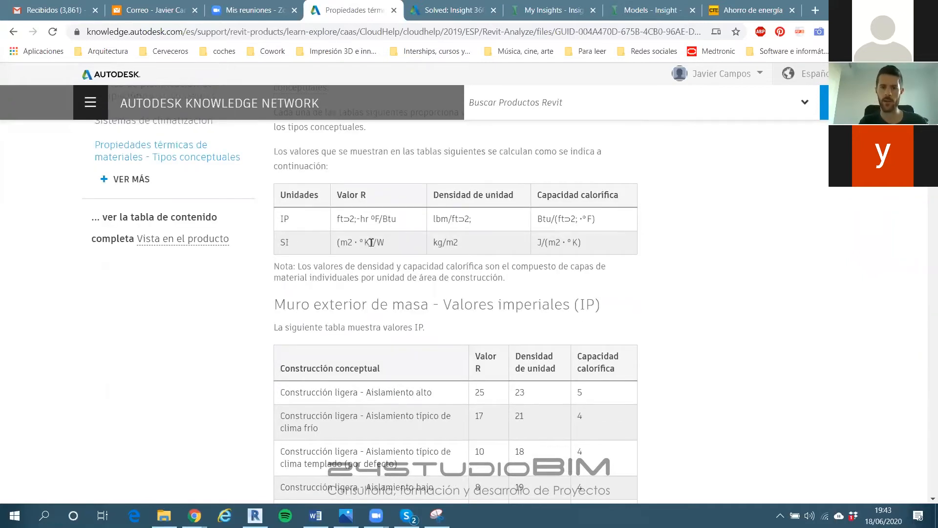
pyautogui.doubleClick(373, 219)
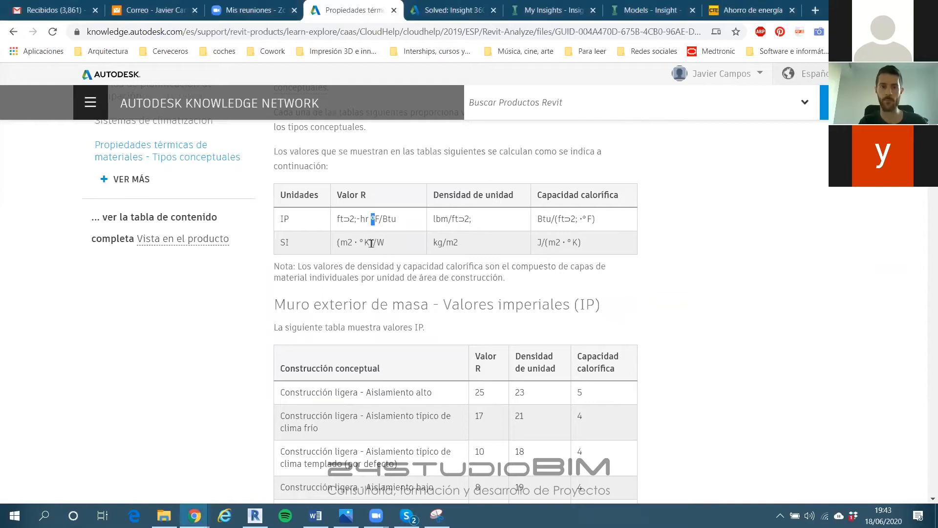
pyautogui.click(288, 242)
pyautogui.moveTo(277, 248); pyautogui.dragTo(289, 246)
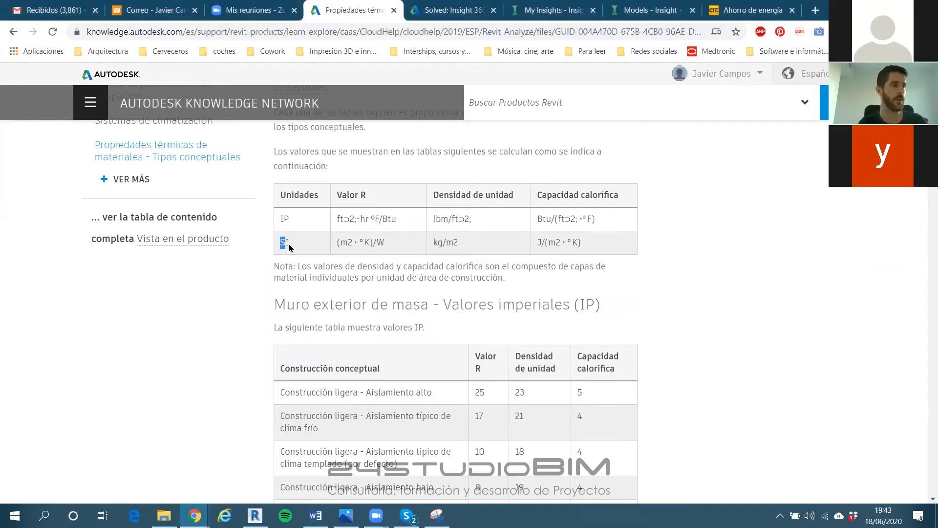
pyautogui.doubleClick(280, 242)
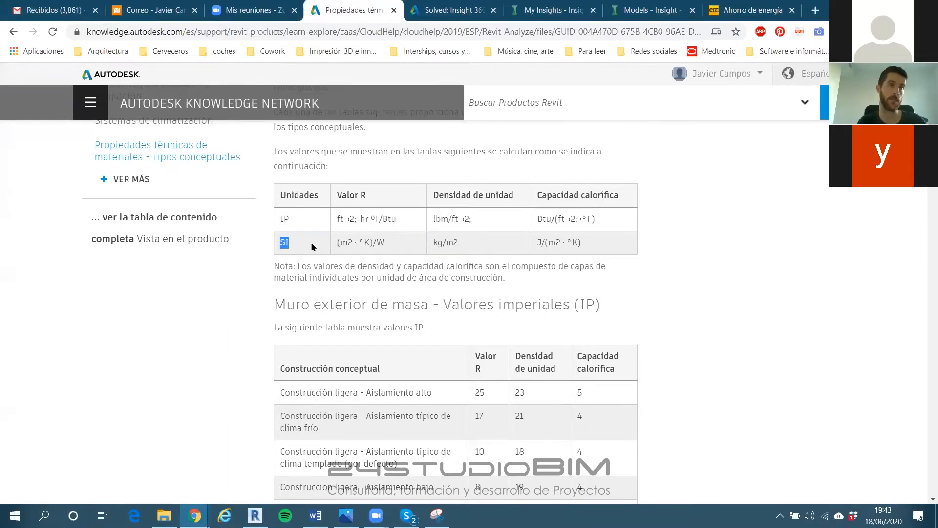
pyautogui.moveTo(278, 245); pyautogui.dragTo(316, 254)
pyautogui.click(299, 248)
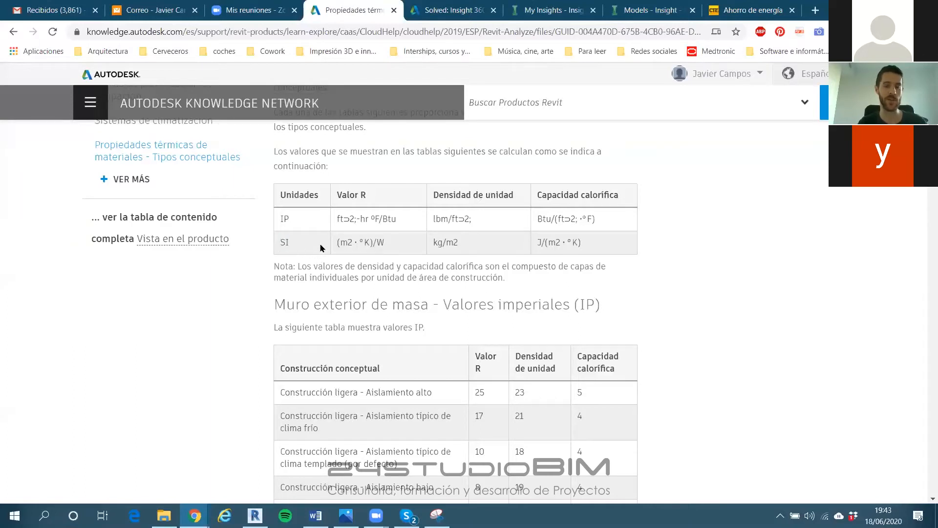
pyautogui.moveTo(279, 239); pyautogui.dragTo(299, 246)
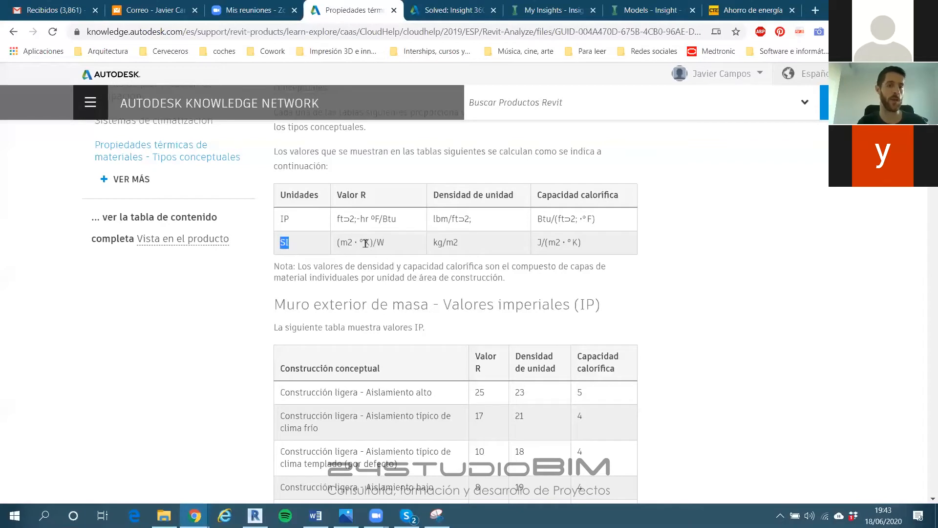
pyautogui.moveTo(373, 243); pyautogui.dragTo(389, 247)
pyautogui.click(383, 245)
# Review the R value, unit density and heat capacity in the SI table for the exterior mass wall constructions
pyautogui.scroll(-8, 384, 235)
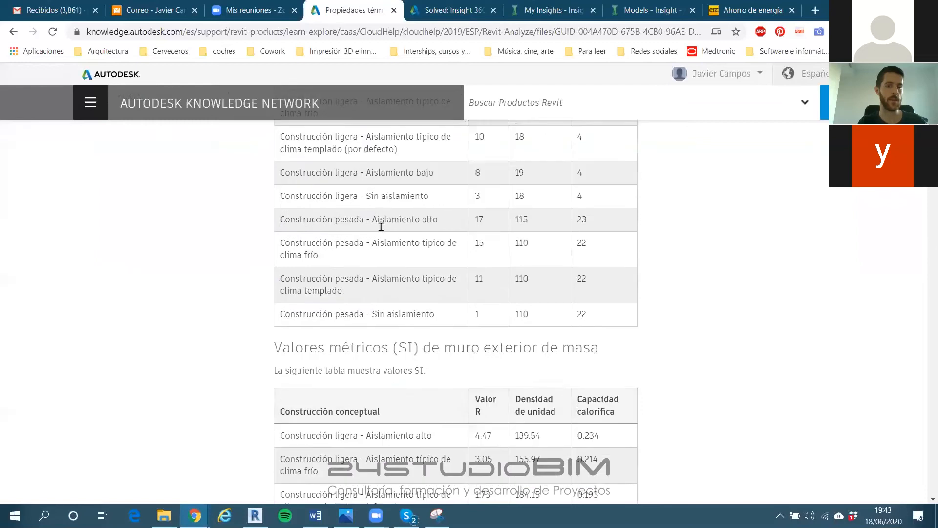
pyautogui.scroll(-3, 380, 227)
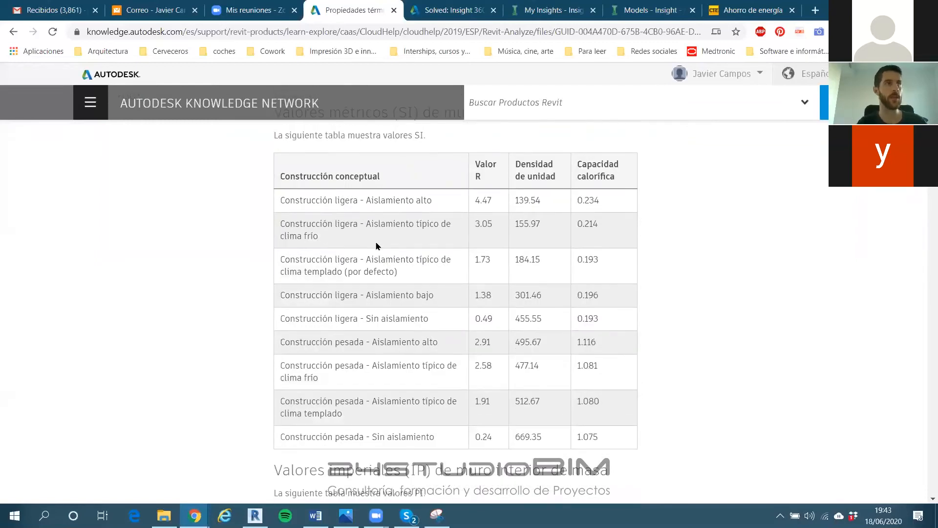
pyautogui.scroll(1, 375, 279)
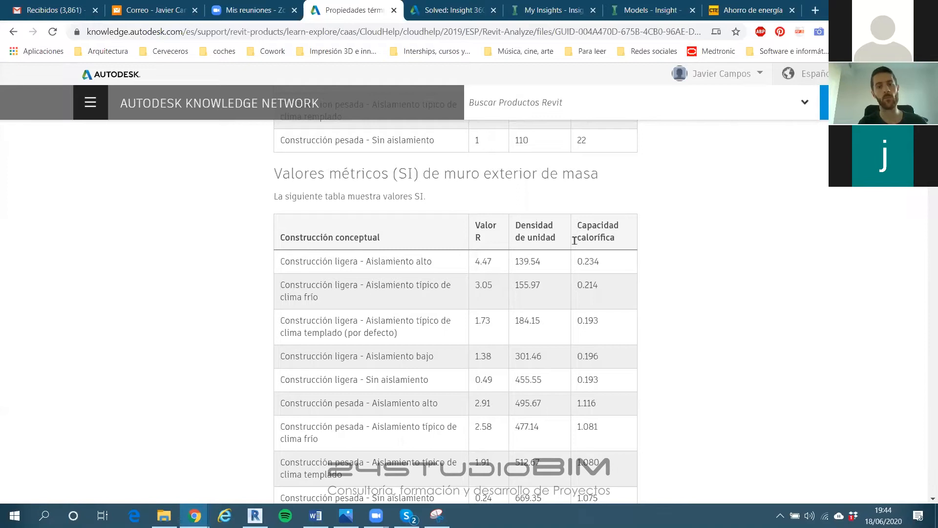
pyautogui.scroll(-1, 517, 253)
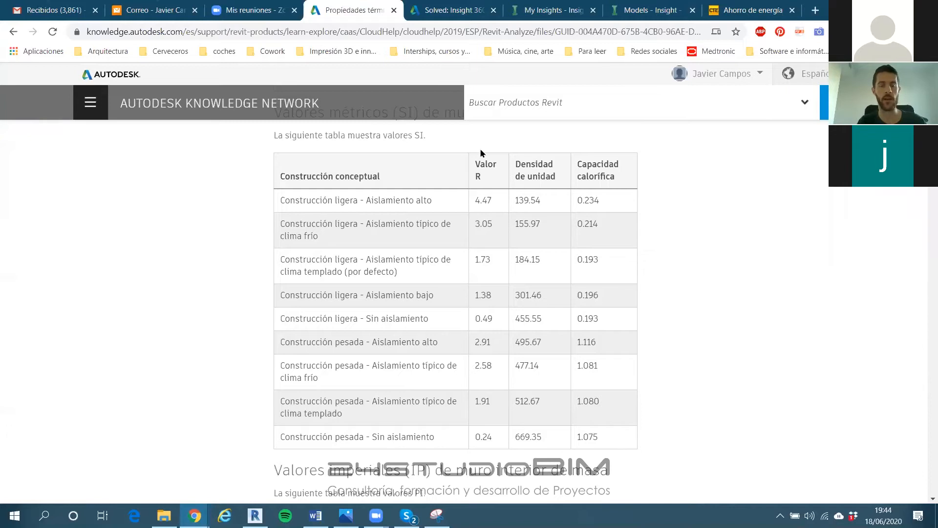
# Switch to Photos and go through the images up to the CTE DB-HE1 maximum thermal transmittance tables, including the climate zone map
pyautogui.click(345, 515)
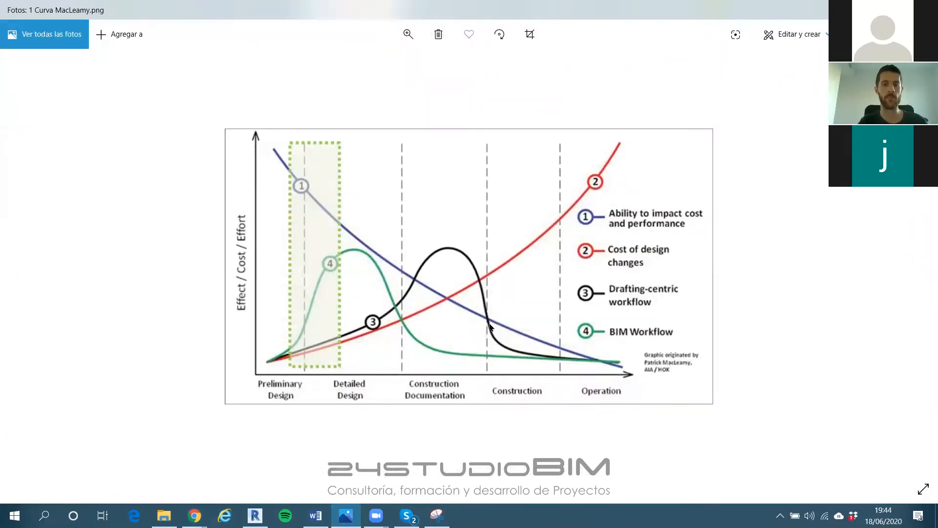
pyautogui.press('Right')
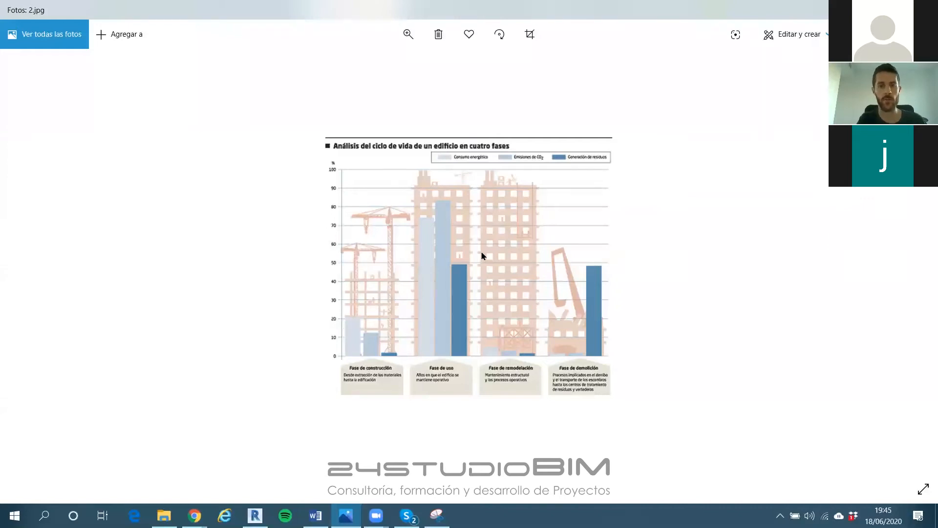
pyautogui.press('Right')
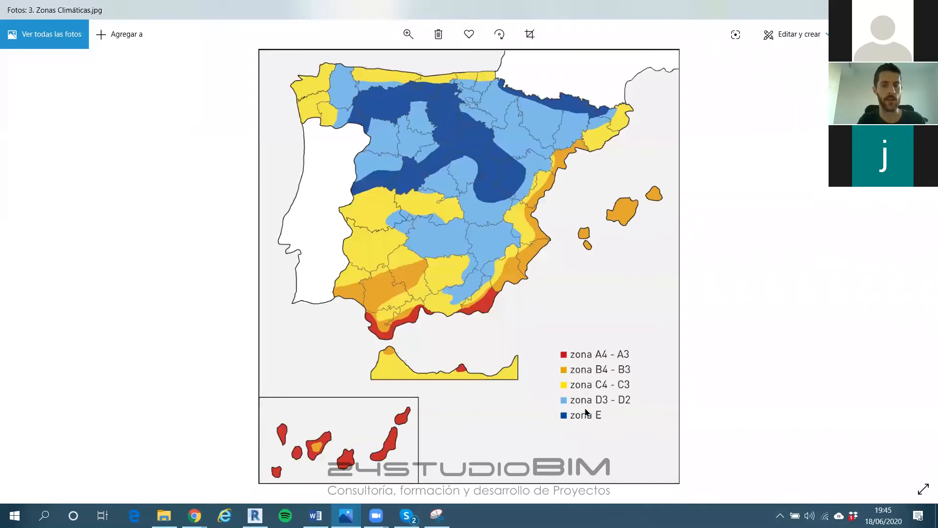
pyautogui.press('Right')
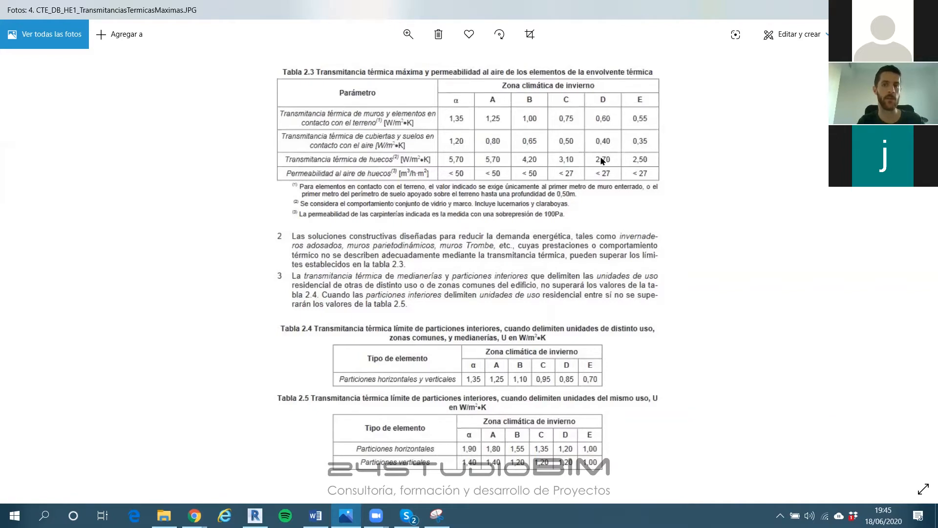
# Show the image 5. AjusteTiposConceptualesCTEZonaD.JPG and enlarge its table matching CTE zone D limits to Revit conceptual constructions
pyautogui.press('Right')
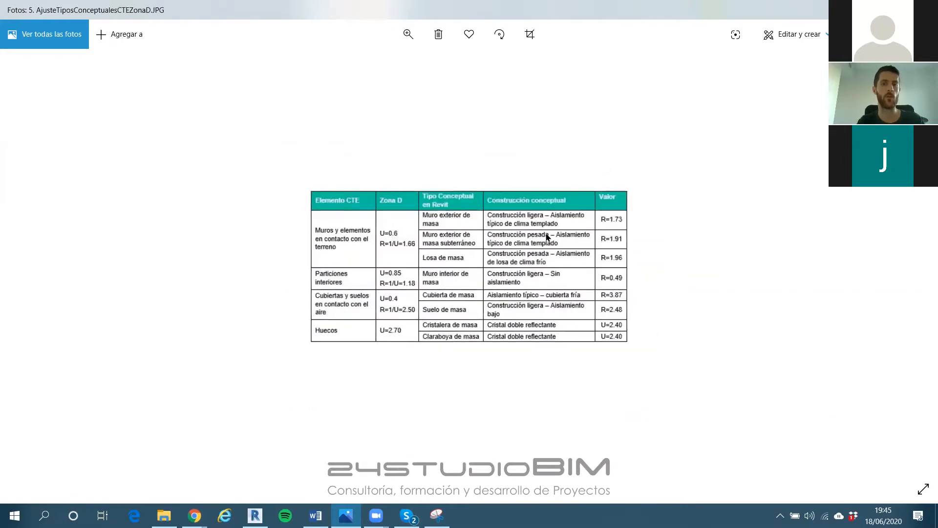
pyautogui.scroll(3, 556, 256)
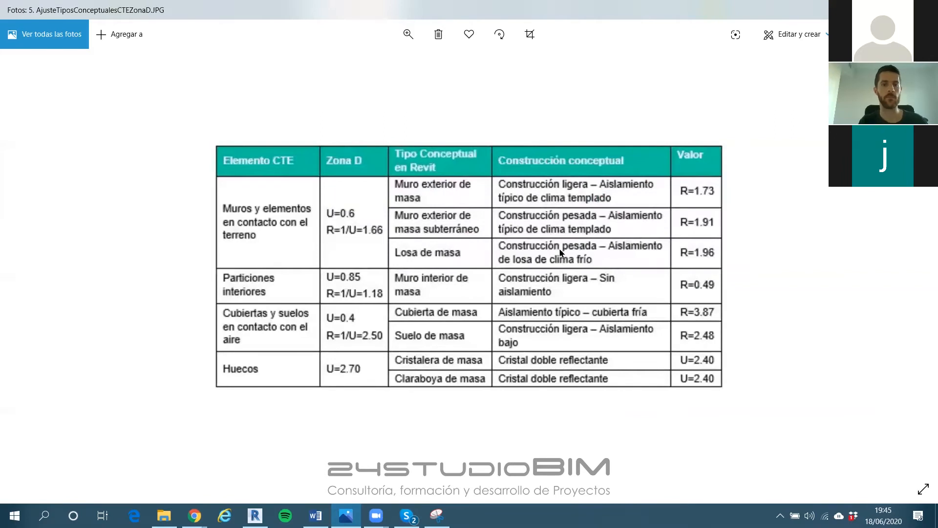
pyautogui.scroll(2, 560, 252)
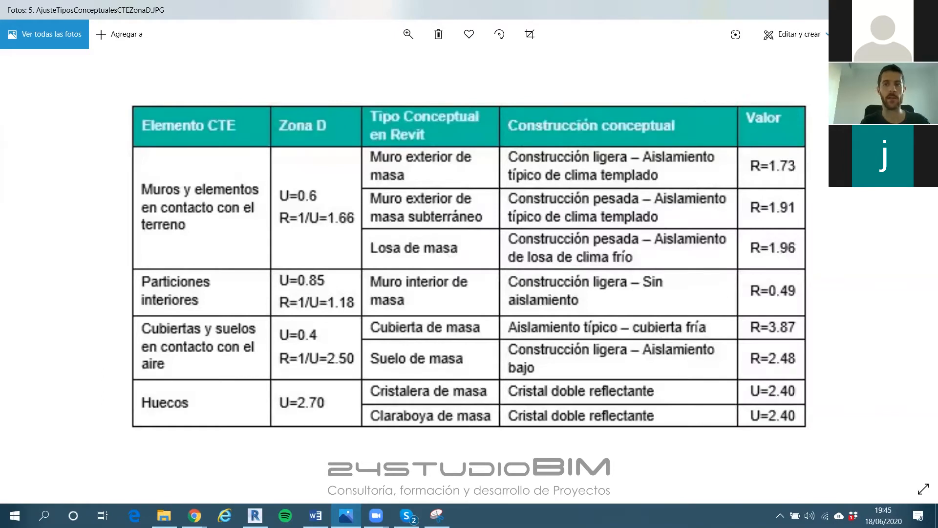
# Compare the zone D adjustment table with the help page's SI values for exterior mass walls, moving the image window out of the way
pyautogui.doubleClick(816, 14)
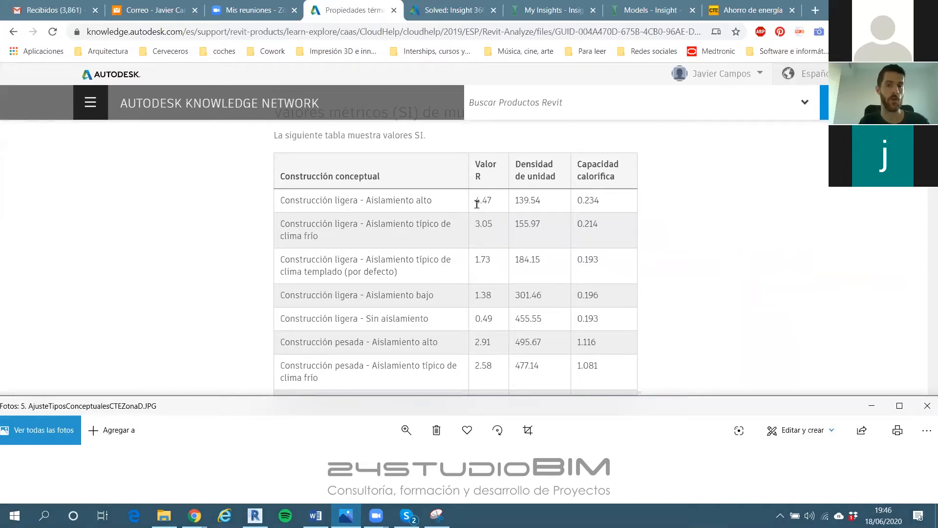
pyautogui.moveTo(541, 416); pyautogui.dragTo(511, 183)
pyautogui.doubleClick(510, 175)
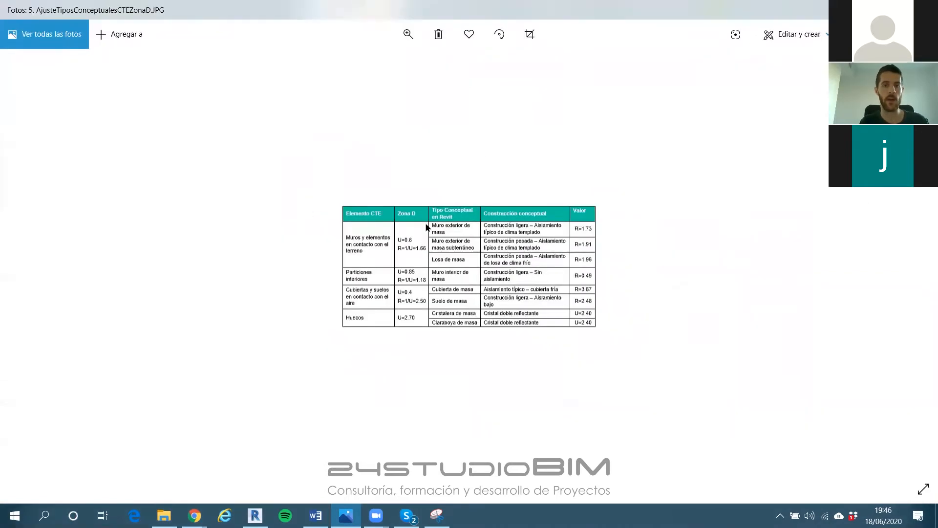
pyautogui.doubleClick(410, 260)
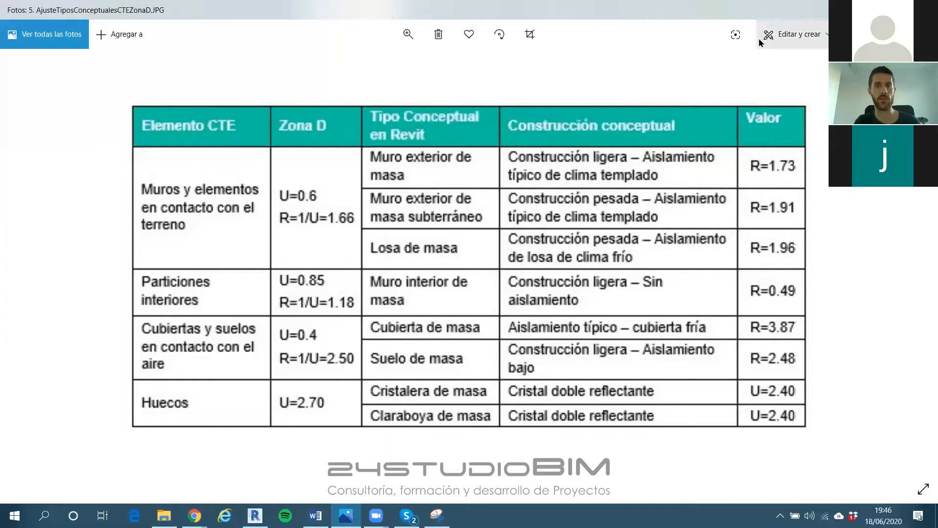
pyautogui.moveTo(752, 8); pyautogui.dragTo(752, 26)
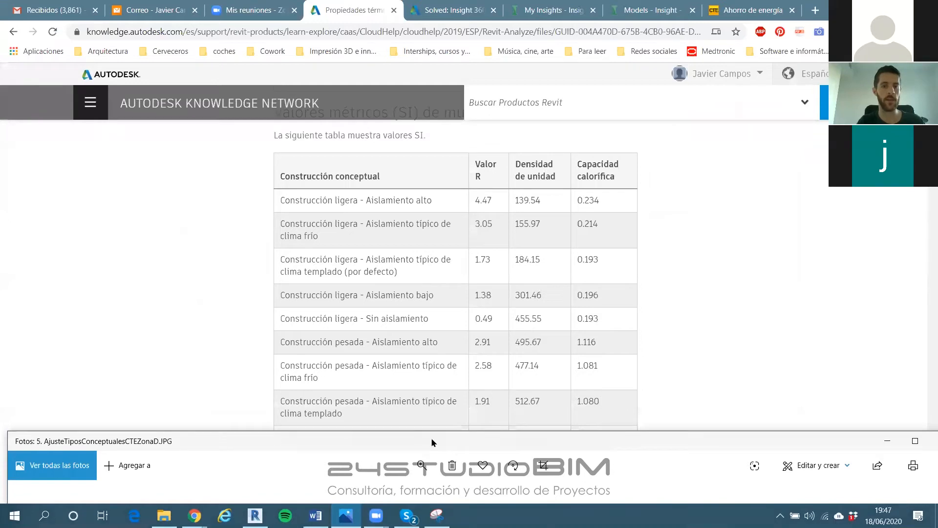
pyautogui.moveTo(433, 442); pyautogui.dragTo(416, 496)
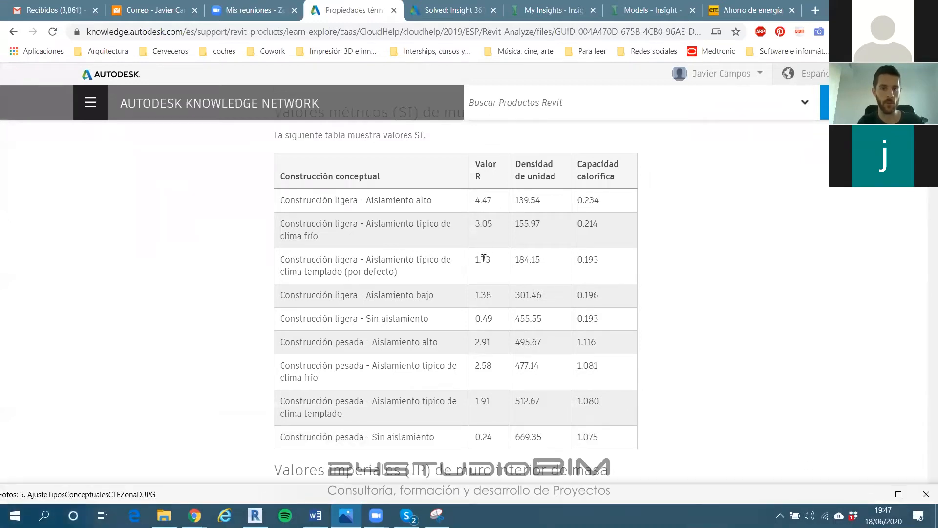
# Recheck the R values in the help page's SI table for exterior mass walls, then return to Revit
pyautogui.scroll(2, 415, 241)
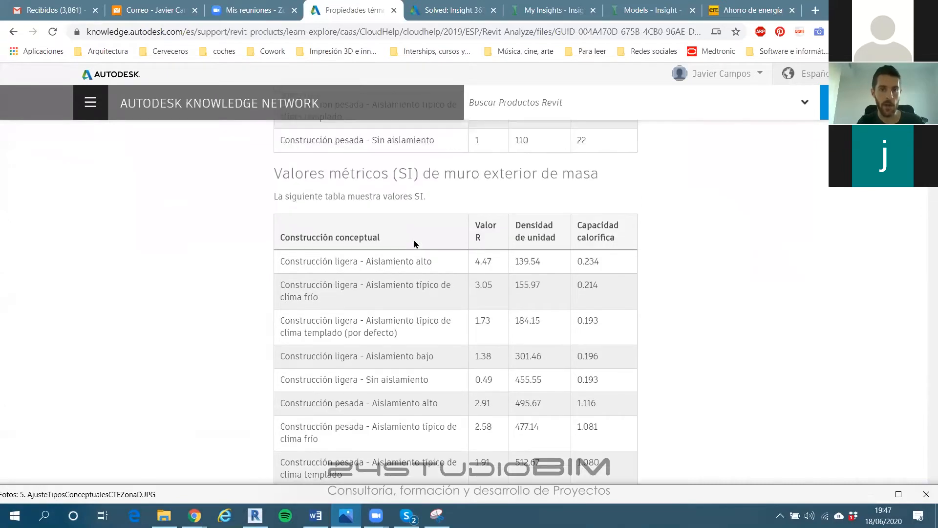
pyautogui.scroll(-2, 413, 243)
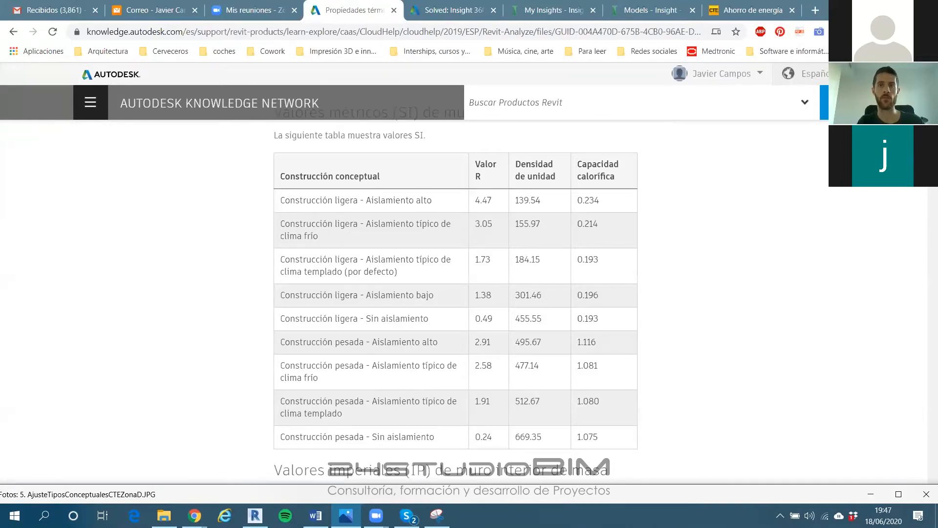
pyautogui.click(872, 8)
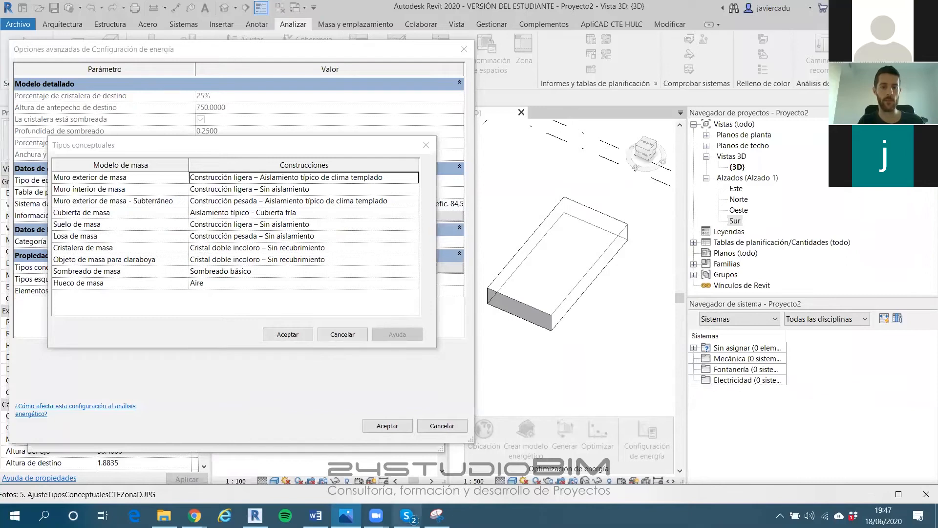
# Bring up the zone D adjustment image and narrow and place its window beside the Tipos conceptuales dialog
pyautogui.click(346, 515)
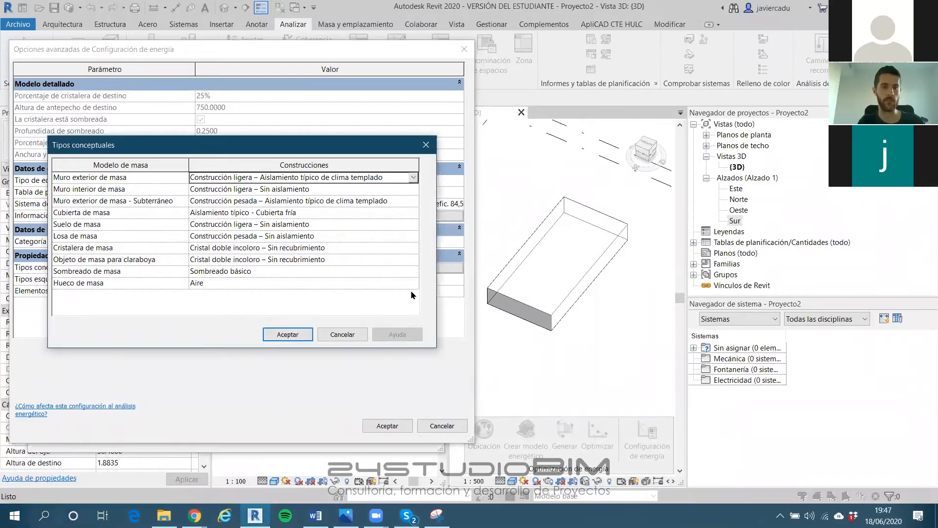
pyautogui.click(346, 515)
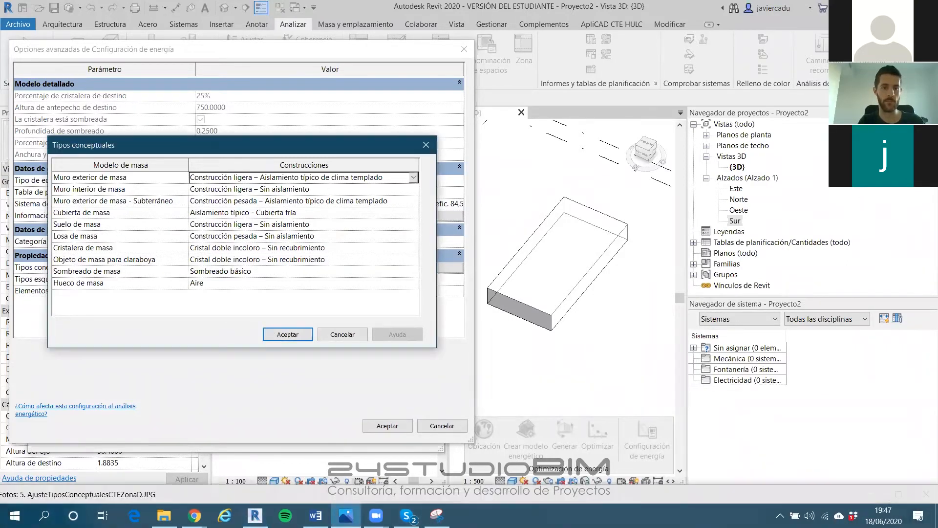
pyautogui.click(344, 514)
pyautogui.moveTo(338, 495); pyautogui.dragTo(401, 169)
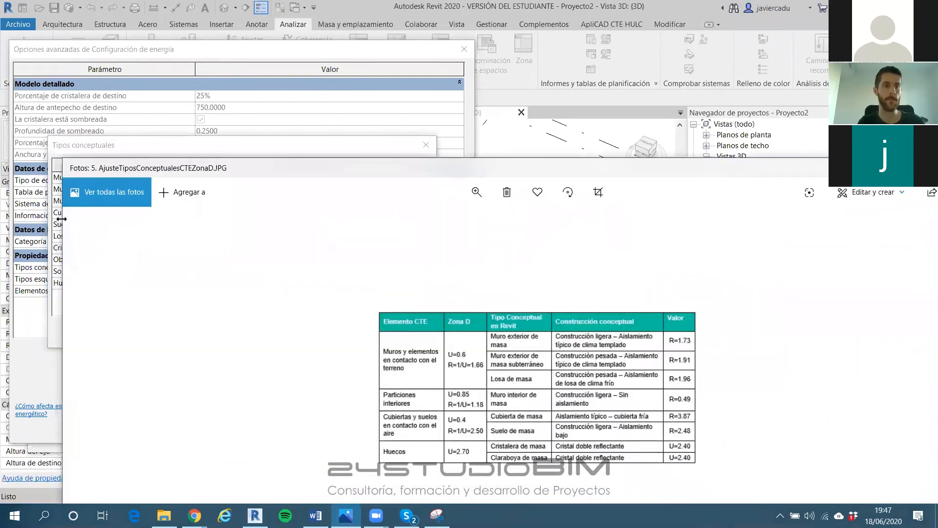
pyautogui.moveTo(61, 219); pyautogui.dragTo(706, 219)
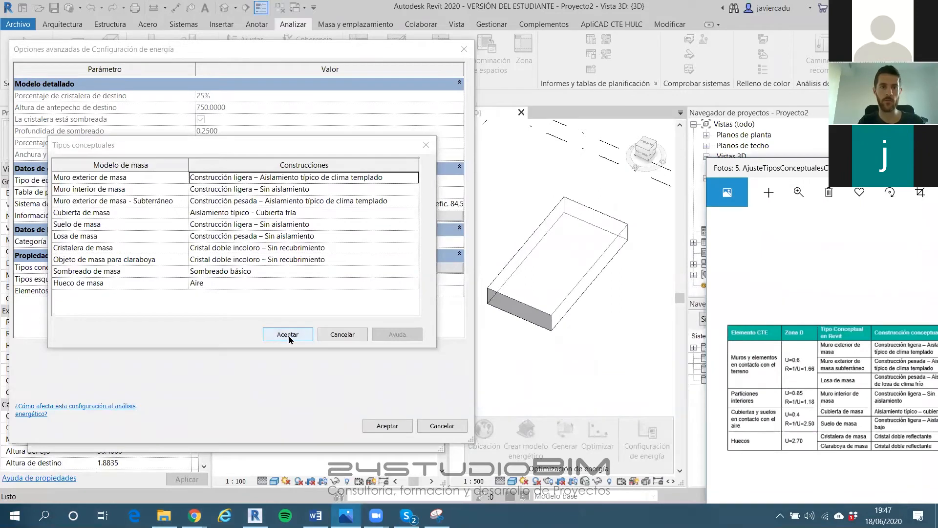
pyautogui.moveTo(752, 157); pyautogui.dragTo(662, 117)
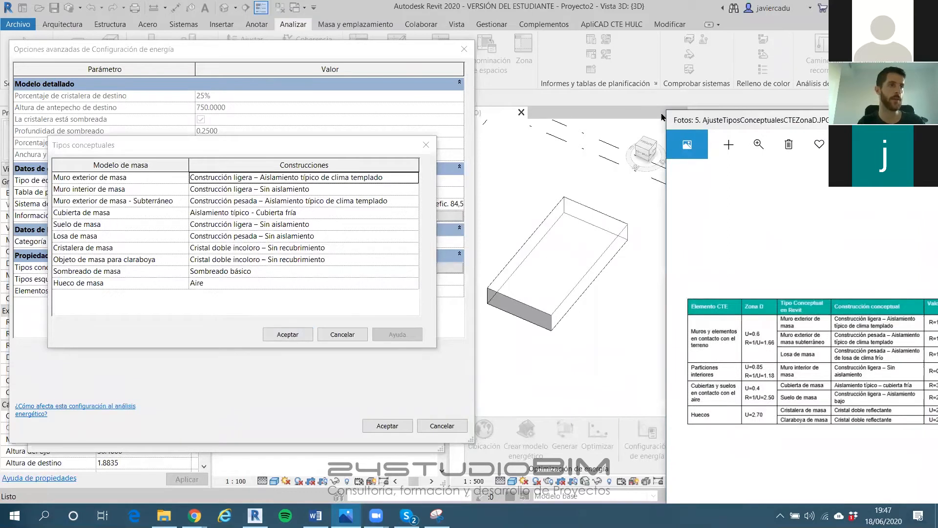
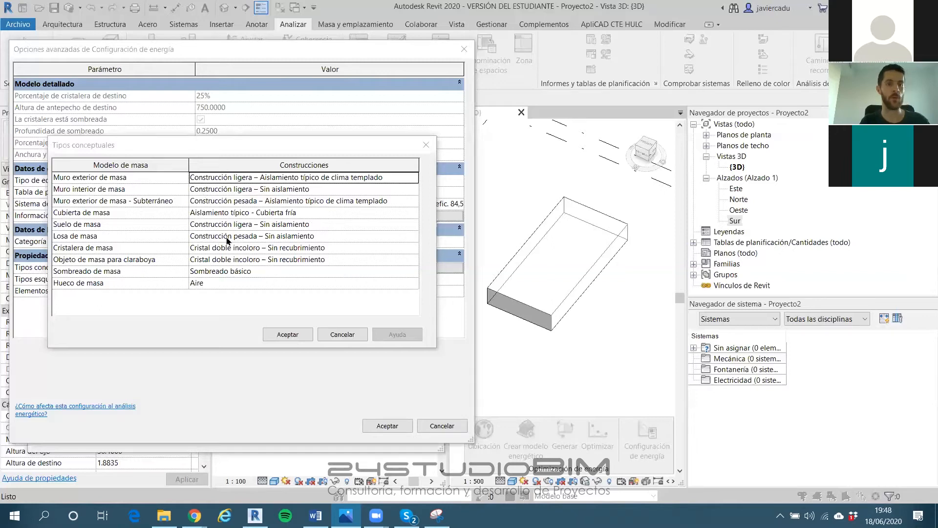
# In the conceptual types, set Losa de masa to Construcción pesada - Aislamiento de losa de clima frío, and Cristalera de masa and claraboya to Cristal doble - Reflectante
pyautogui.click(413, 238)
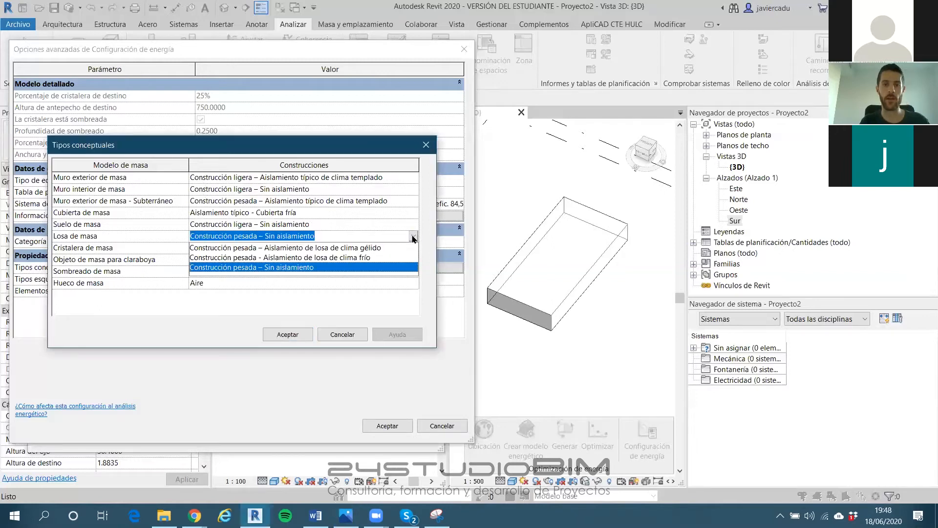
pyautogui.click(336, 258)
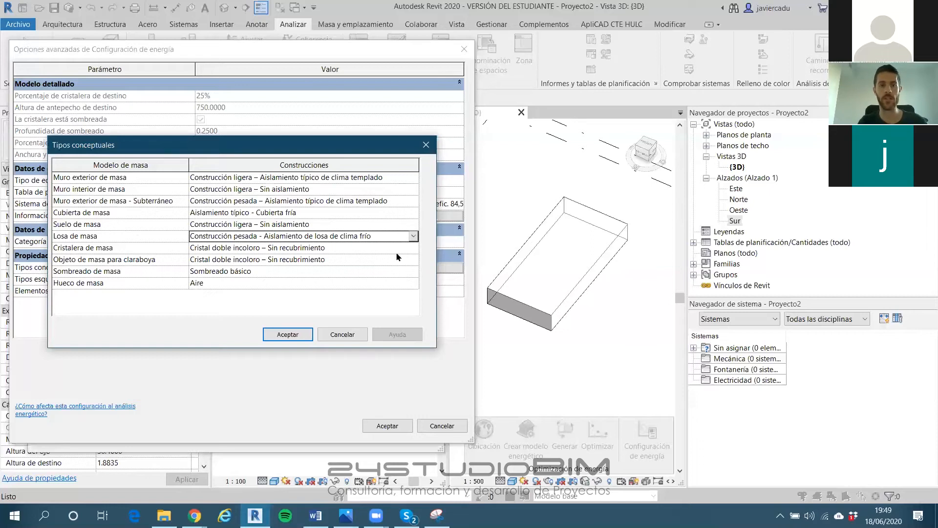
pyautogui.click(413, 249)
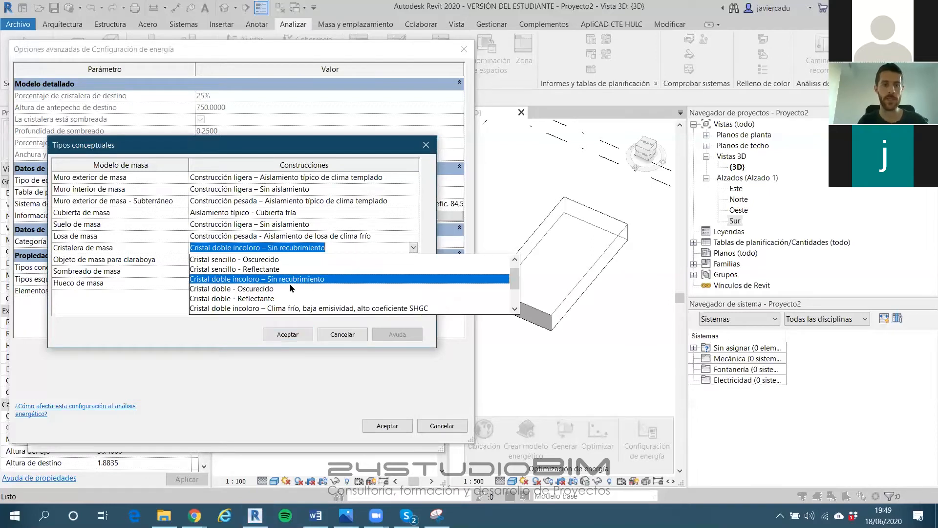
pyautogui.click(272, 299)
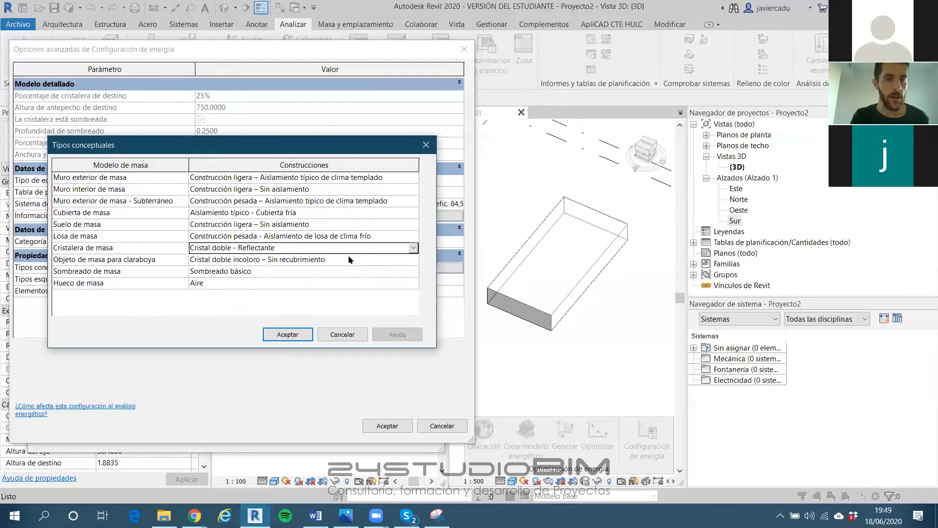
pyautogui.click(413, 260)
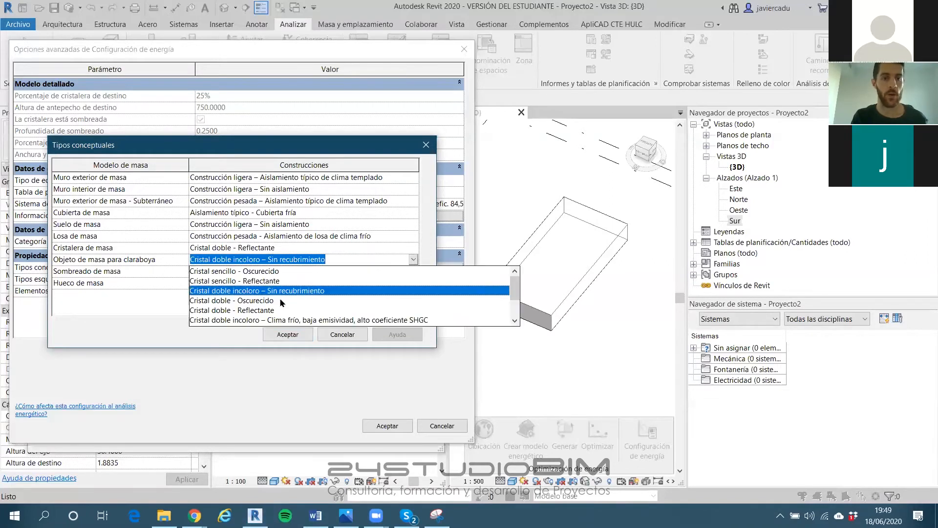
pyautogui.click(268, 310)
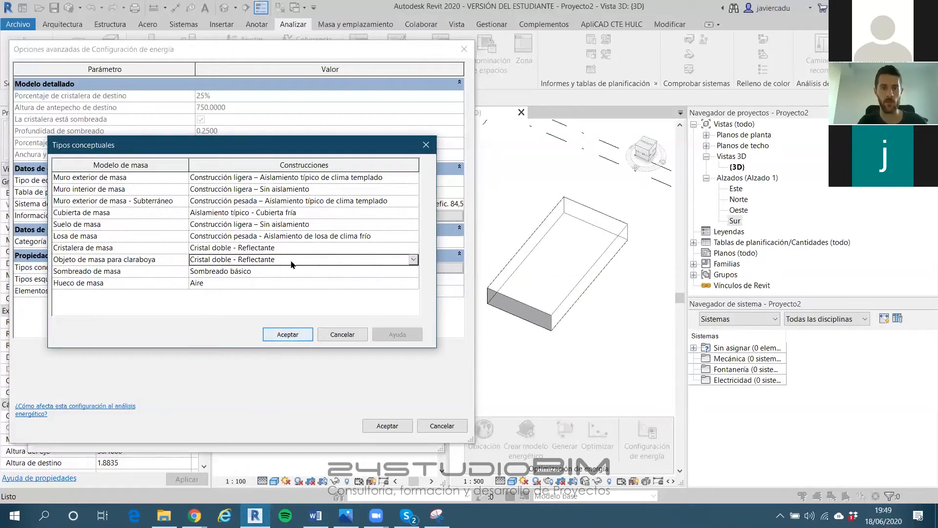
pyautogui.click(273, 336)
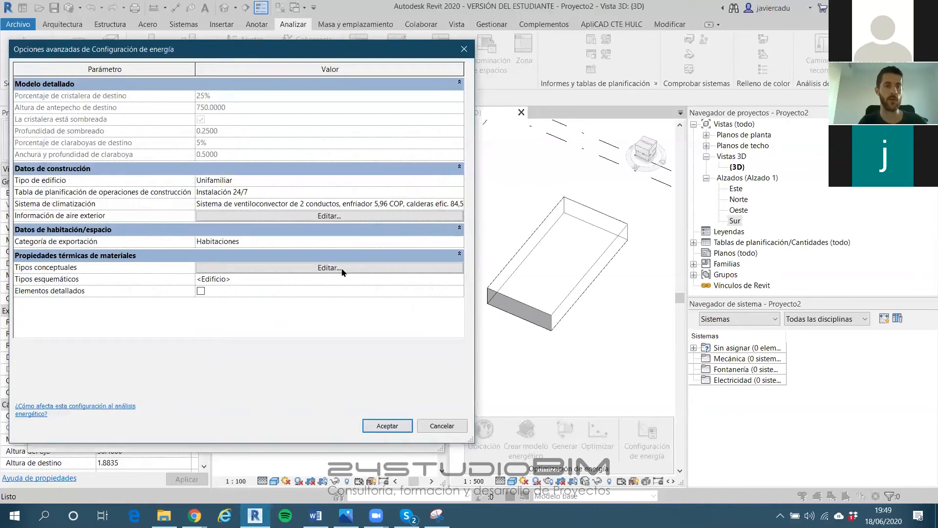
# Accept the advanced energy options, look over them once more, and apply the energy settings
pyautogui.click(386, 425)
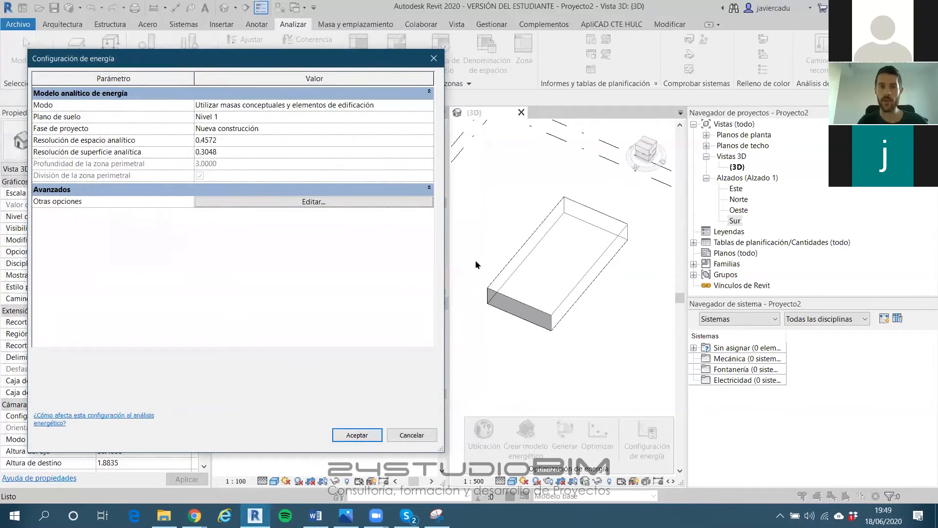
pyautogui.click(300, 201)
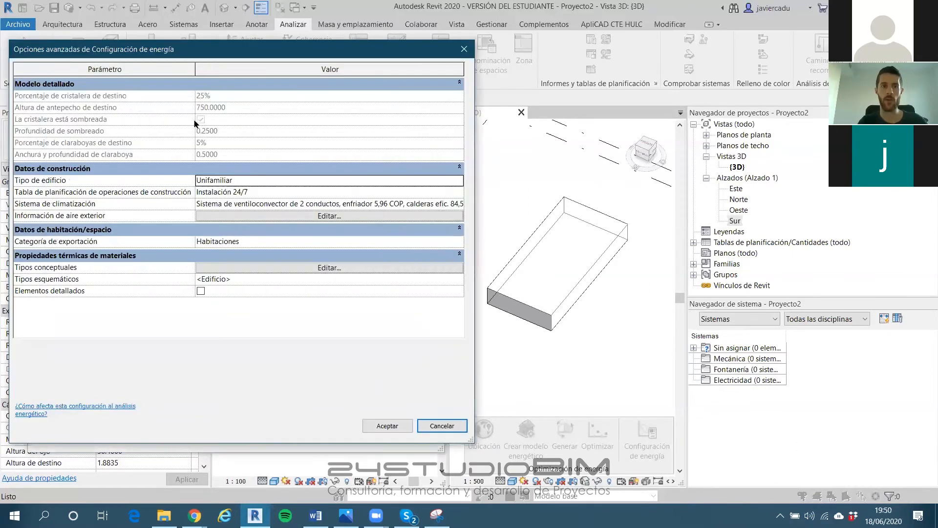
pyautogui.click(386, 425)
pyautogui.click(372, 437)
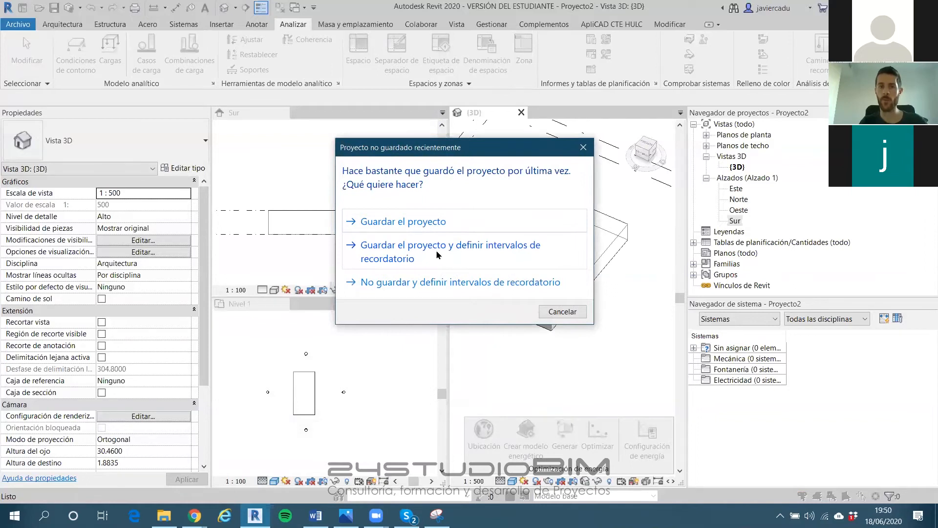
# Start saving the project and browse through CLASES and AULA VIRTUAL to the Webinar sostenibilidad folder
pyautogui.click(423, 226)
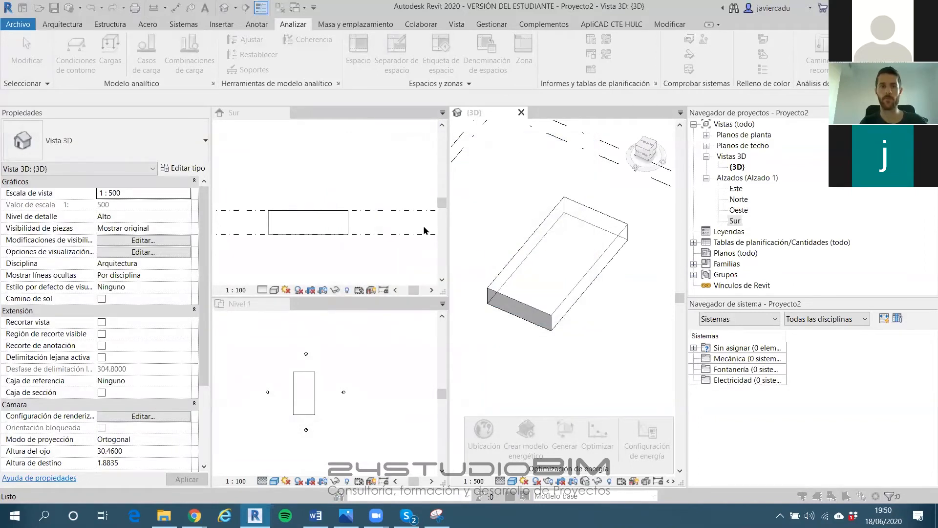
pyautogui.click(352, 289)
pyautogui.doubleClick(413, 231)
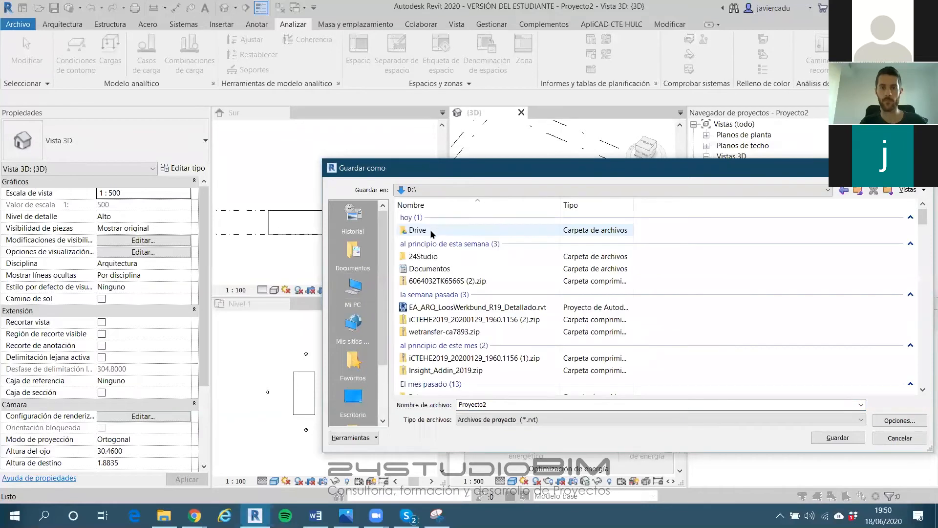
pyautogui.doubleClick(424, 256)
pyautogui.doubleClick(427, 253)
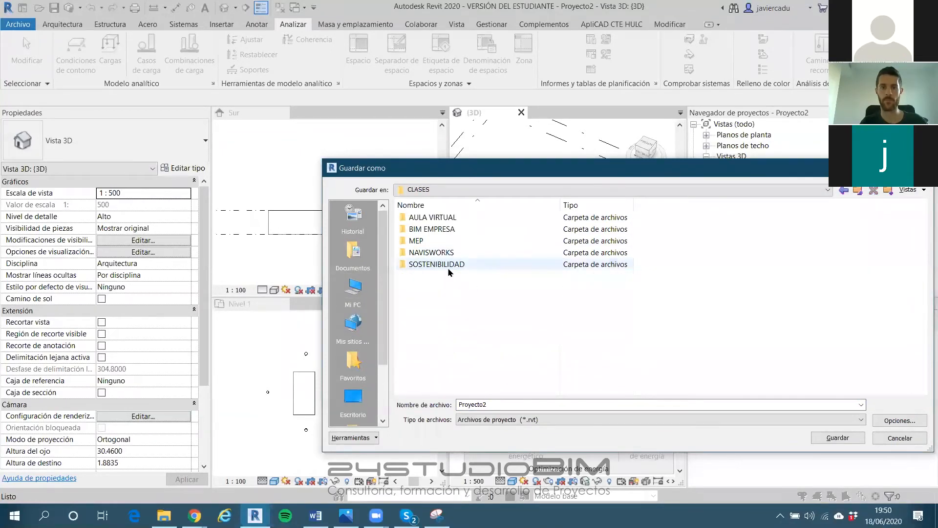
pyautogui.doubleClick(431, 264)
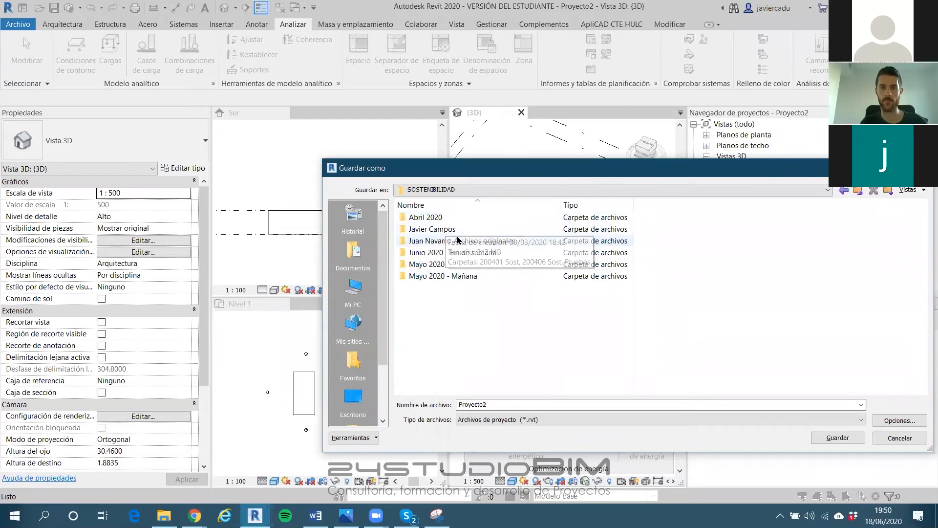
pyautogui.press('BackSpace')
pyautogui.click(467, 204)
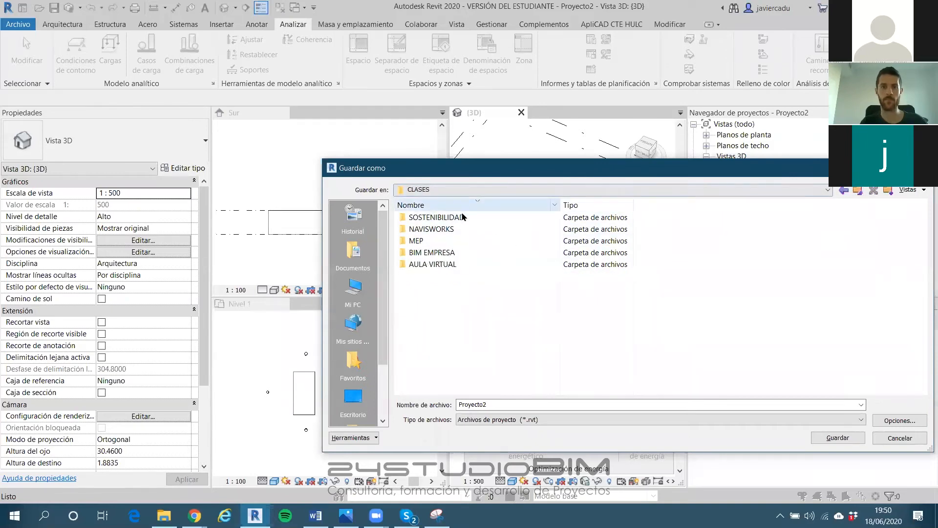
pyautogui.click(461, 204)
pyautogui.doubleClick(449, 217)
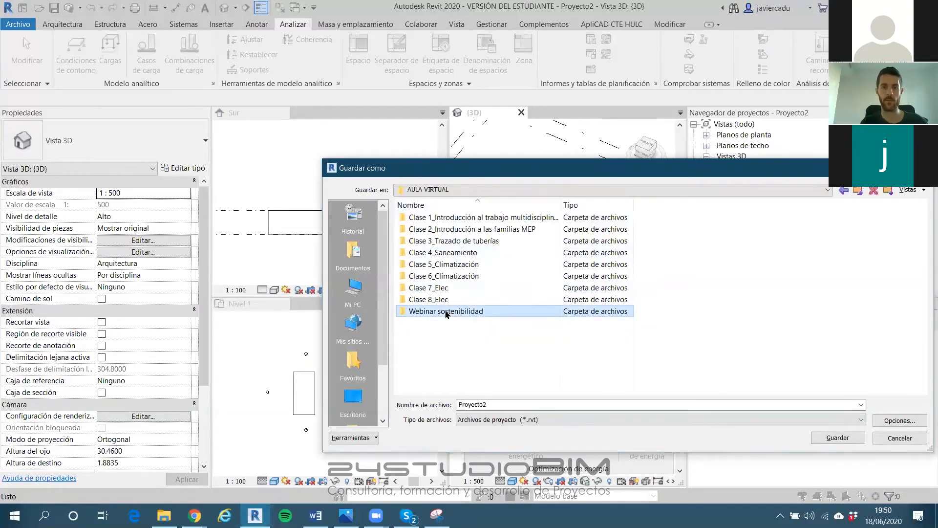
pyautogui.doubleClick(445, 311)
# Name the project file 24S_Vivienda_200m2 and save it in the Webinar sostenibilidad folder
pyautogui.doubleClick(540, 405)
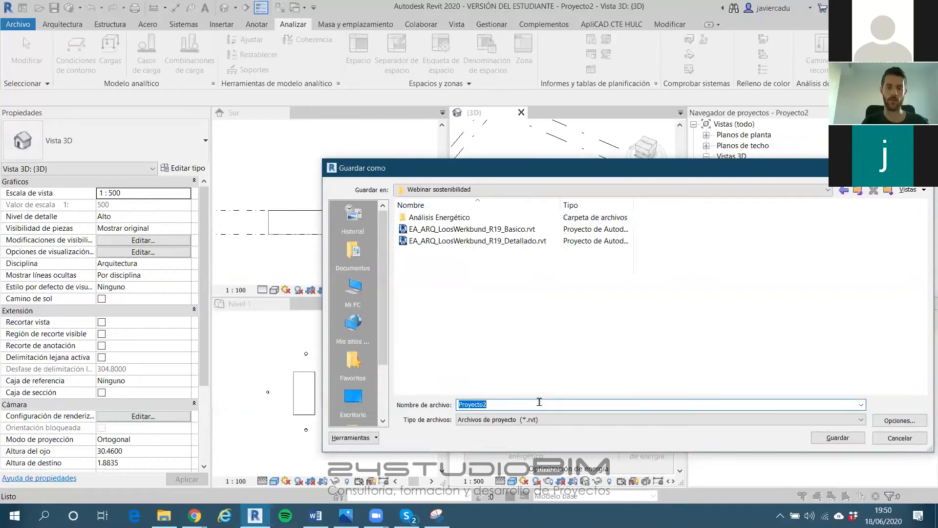
pyautogui.write('24S_Vivienda_200m2')
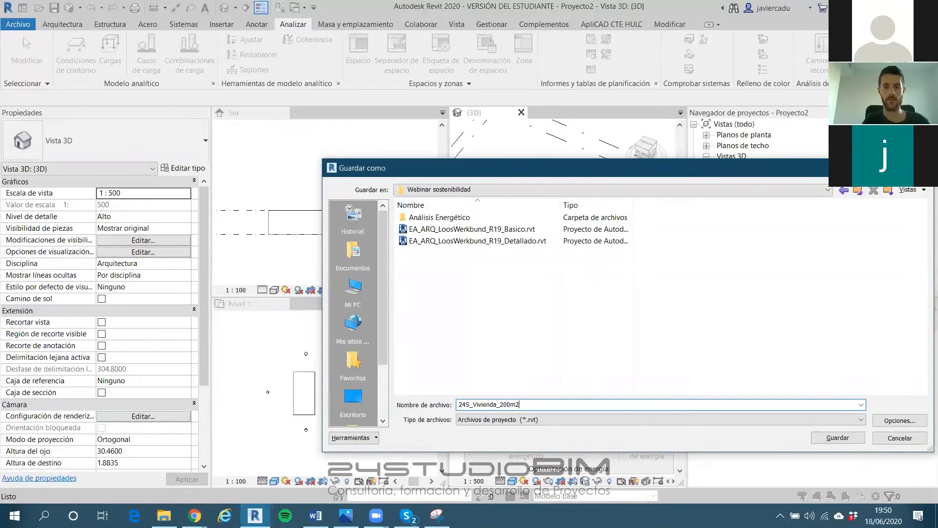
pyautogui.press('Return')
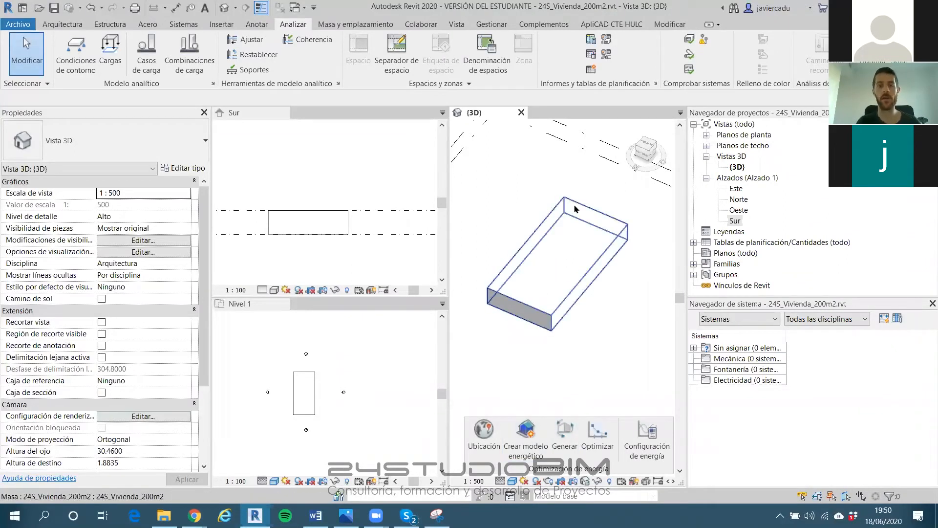
# Try to create the energy analytical model from the dwelling mass
pyautogui.scroll(-4, 592, 214)
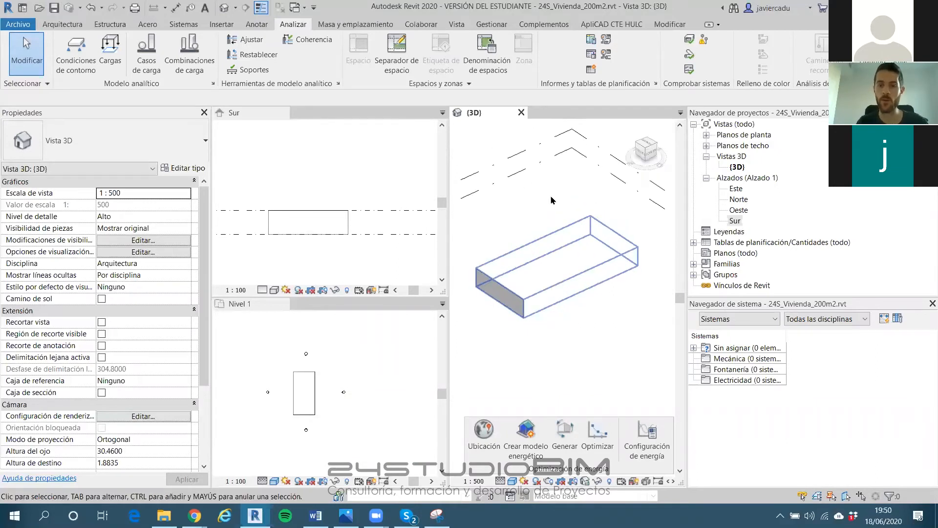
pyautogui.keyDown('shift'); pyautogui.moveTo(531, 189); pyautogui.dragTo(552, 222, button='middle'); pyautogui.keyUp('shift')
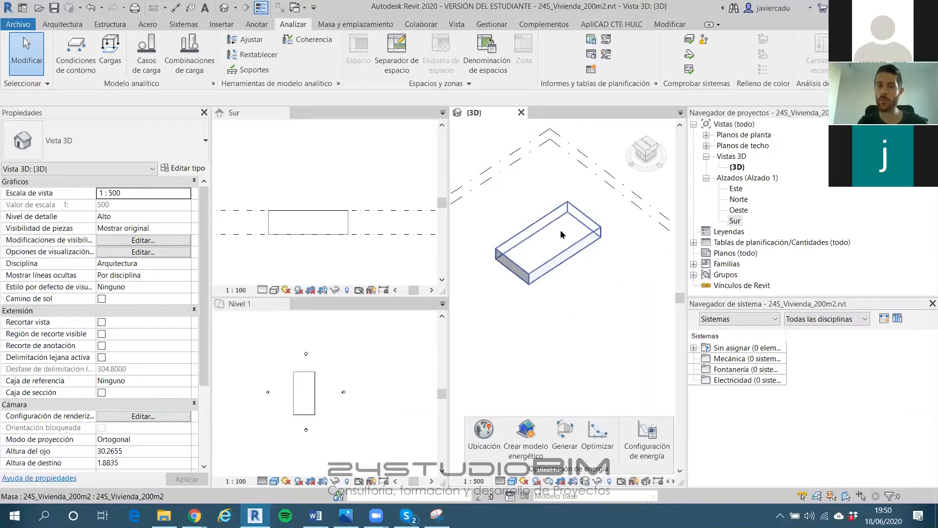
pyautogui.scroll(1, 539, 240)
pyautogui.click(526, 432)
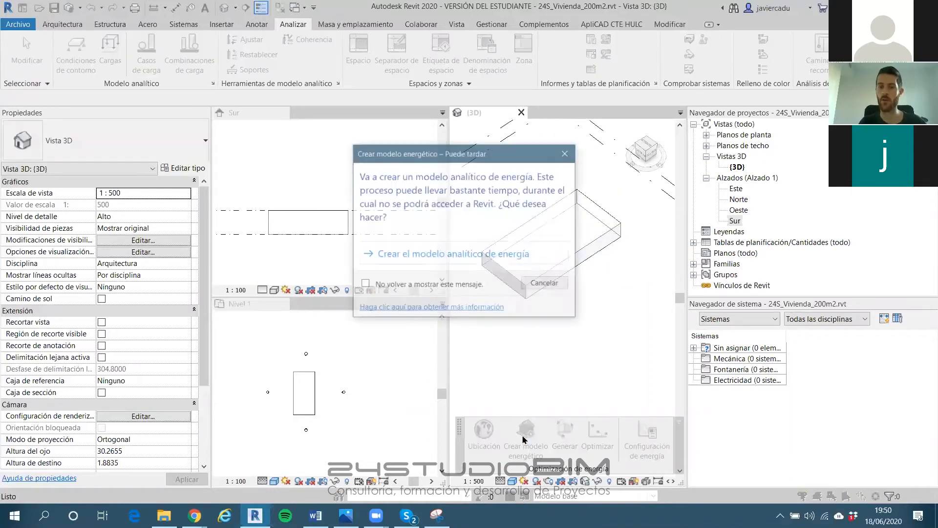
pyautogui.click(464, 258)
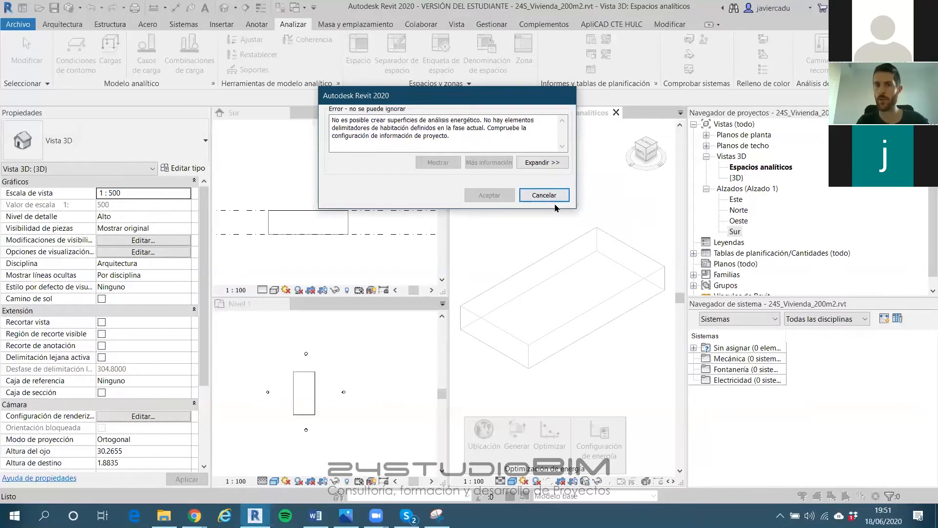
pyautogui.click(542, 196)
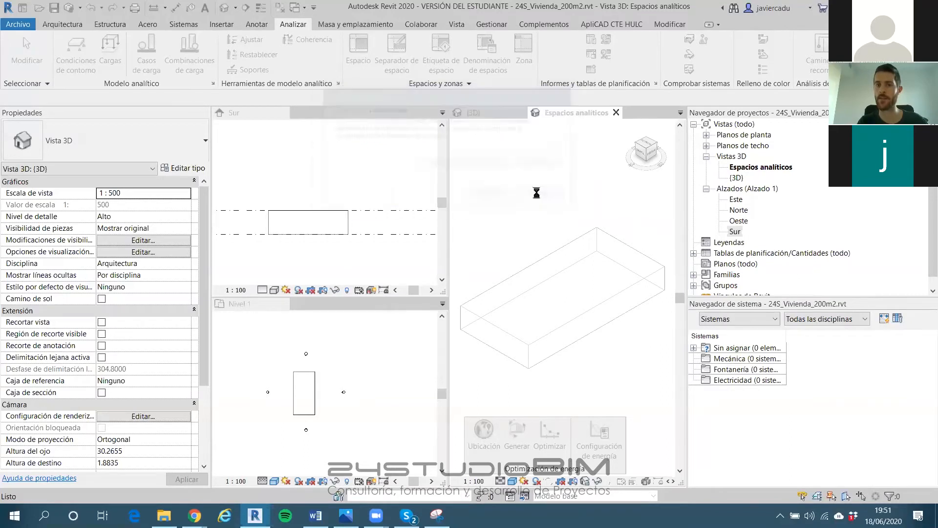
pyautogui.click(543, 270)
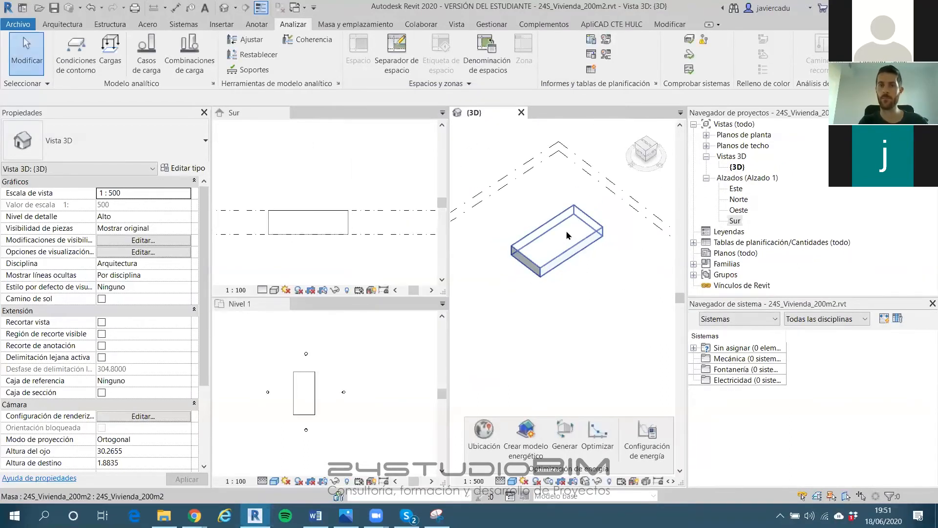
# Add a mass floor at Nivel 1 to the dwelling mass
pyautogui.click(584, 230)
pyautogui.click(606, 48)
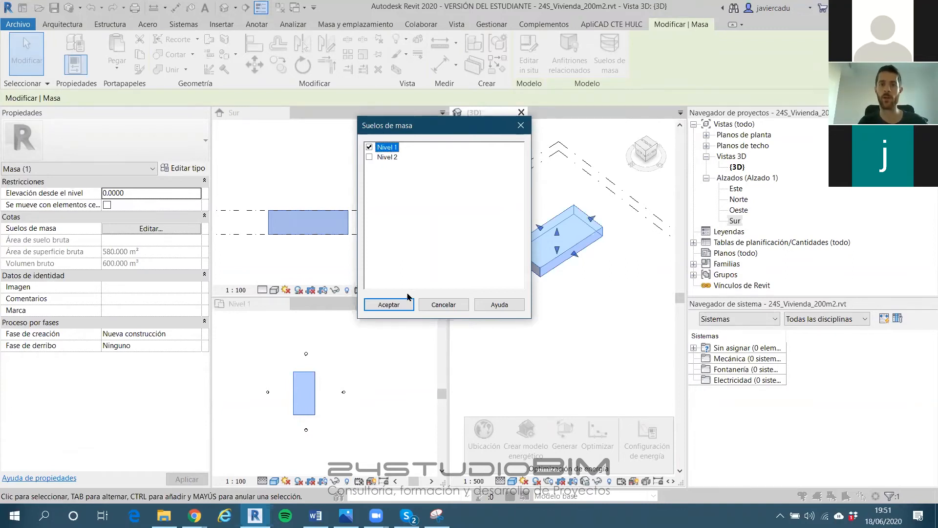
pyautogui.click(391, 305)
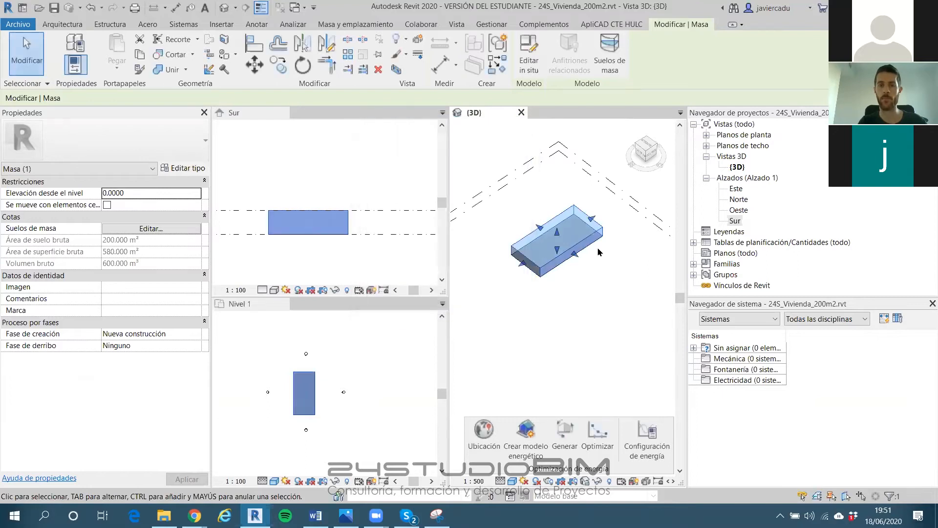
pyautogui.scroll(2, 581, 241)
pyautogui.press('Escape')
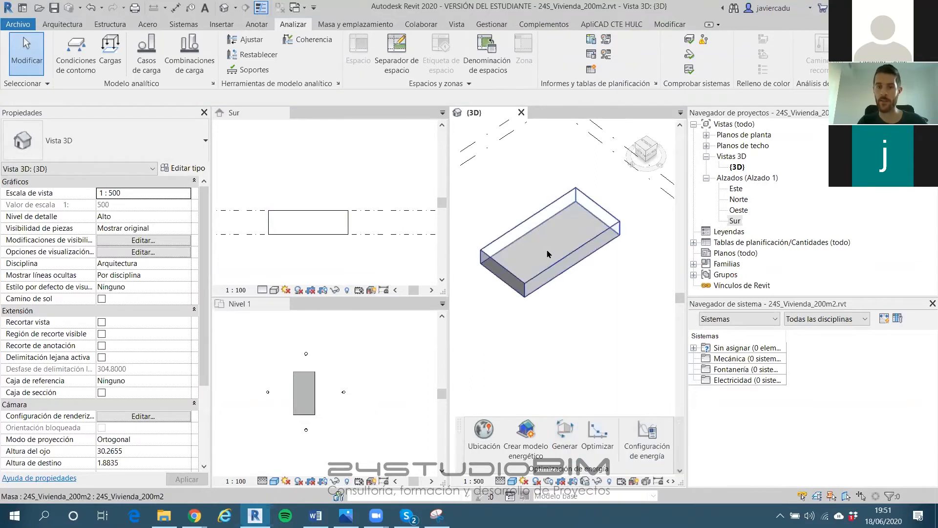
# Turn on the sun path in the 3D view, continuing with the current sun settings
pyautogui.keyDown('shift'); pyautogui.moveTo(524, 405); pyautogui.dragTo(546, 382, button='middle'); pyautogui.keyUp('shift')
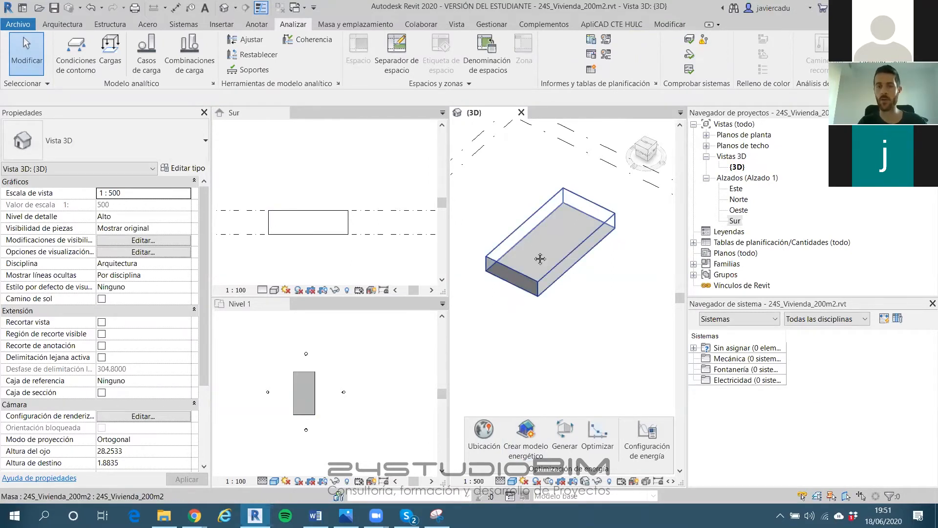
pyautogui.moveTo(540, 259); pyautogui.dragTo(542, 287, button='middle')
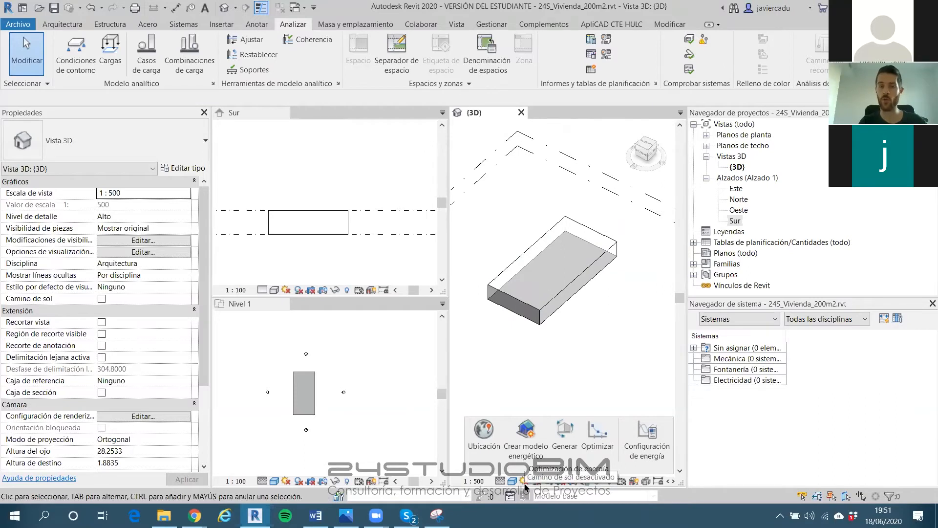
pyautogui.click(538, 469)
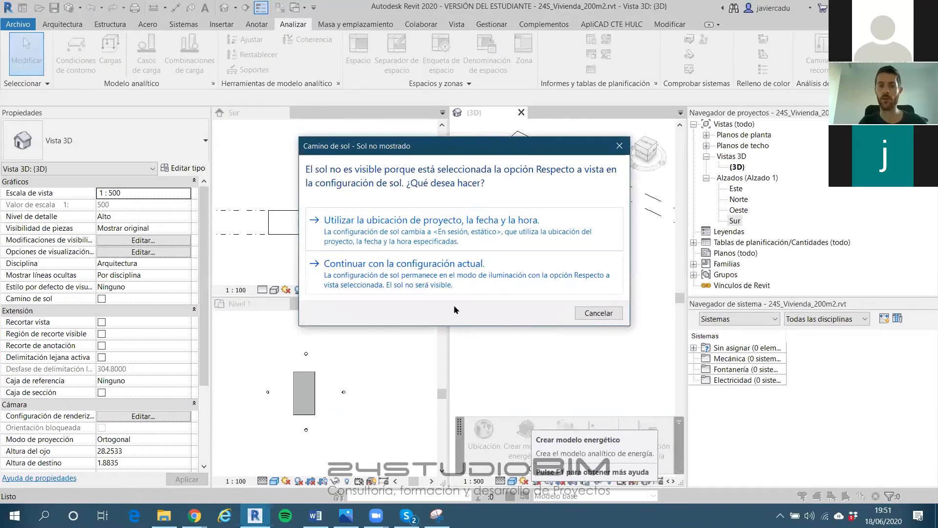
pyautogui.click(394, 278)
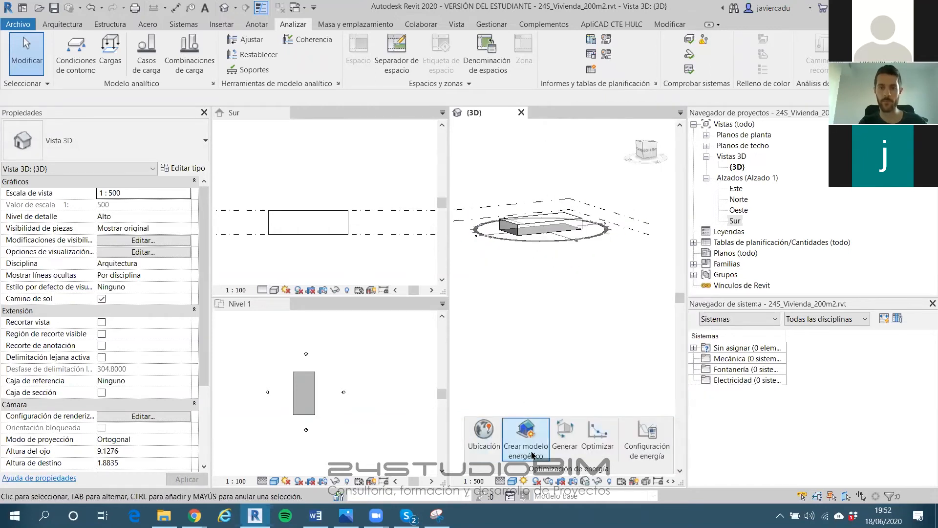
# Switch the sun path off and back on in the 3D view, using the project location, date and time
pyautogui.click(524, 481)
pyautogui.click(536, 457)
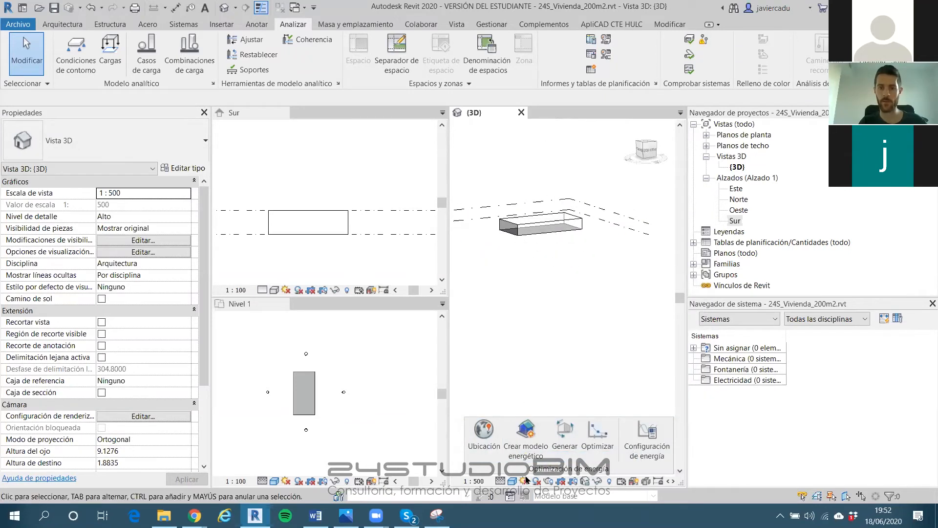
pyautogui.click(524, 481)
pyautogui.click(540, 460)
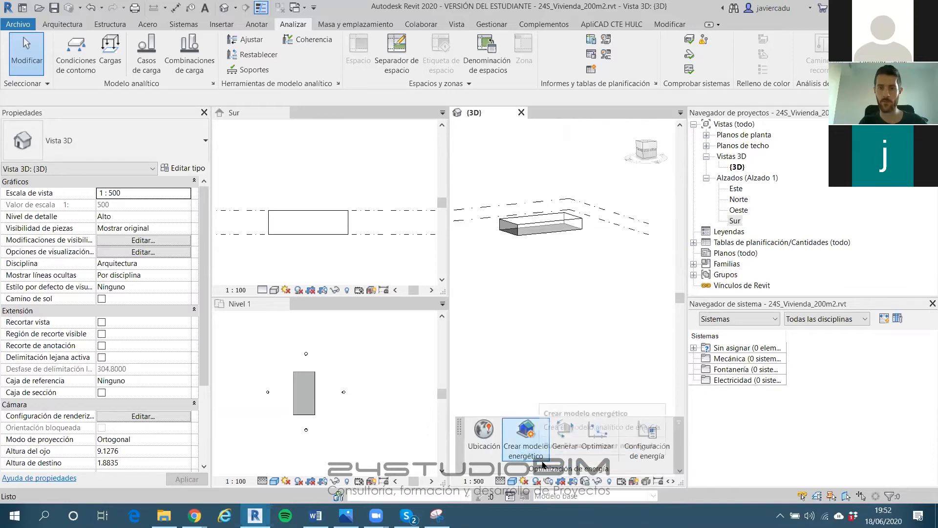
pyautogui.click(525, 481)
pyautogui.click(528, 470)
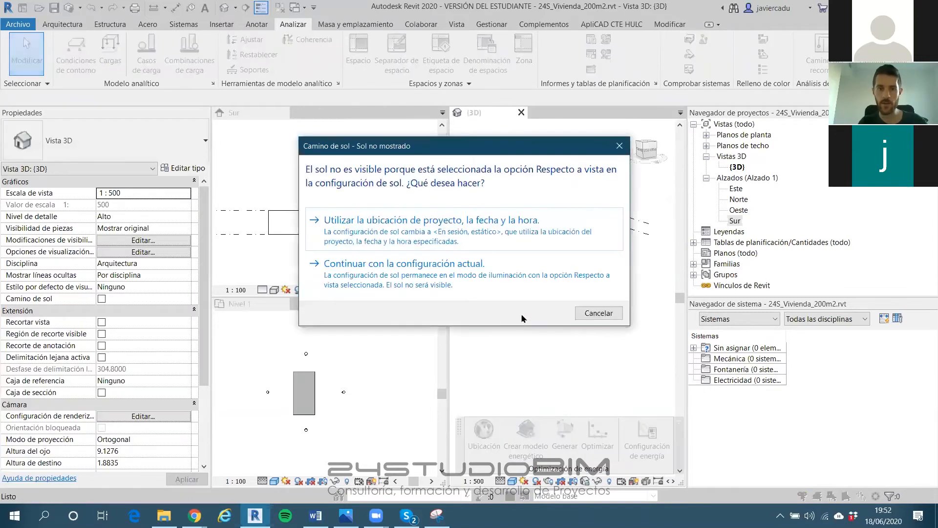
pyautogui.click(459, 221)
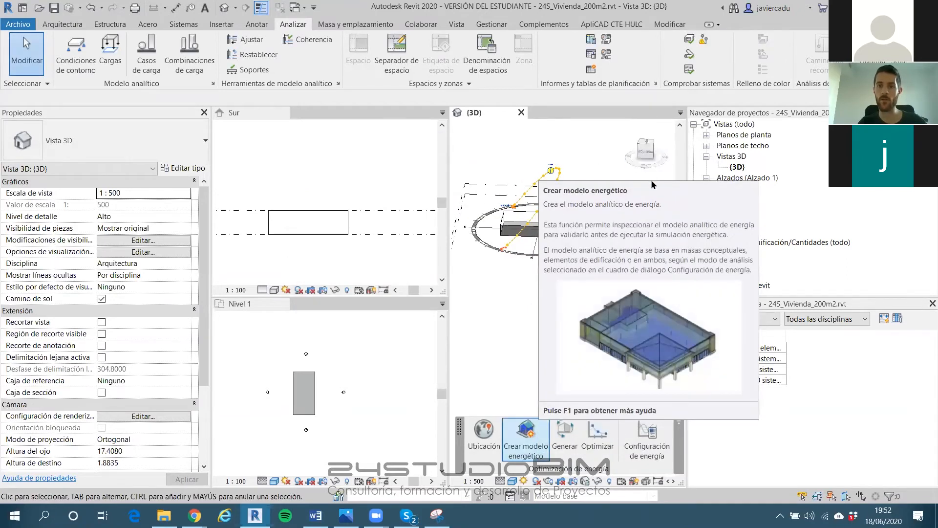
# Look at the dwelling mass and its sun path in a straight side view
pyautogui.click(646, 153)
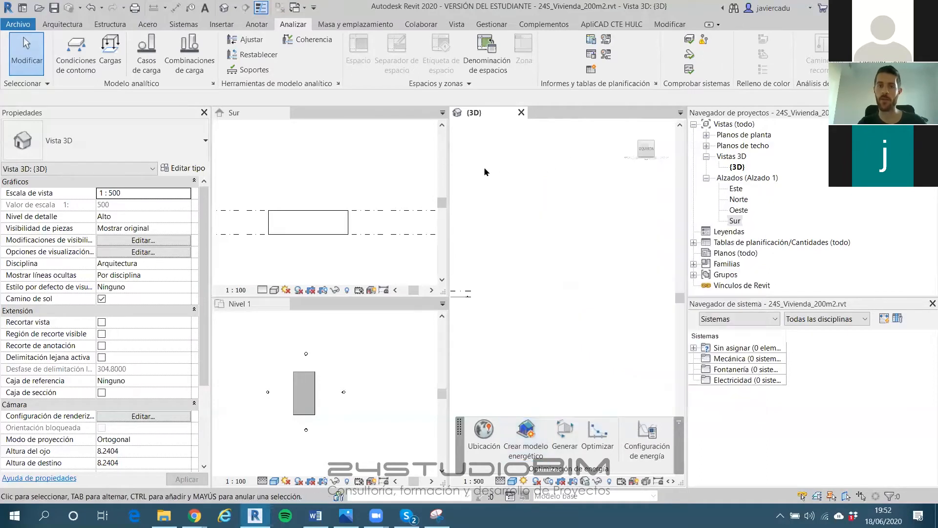
pyautogui.scroll(2, 512, 260)
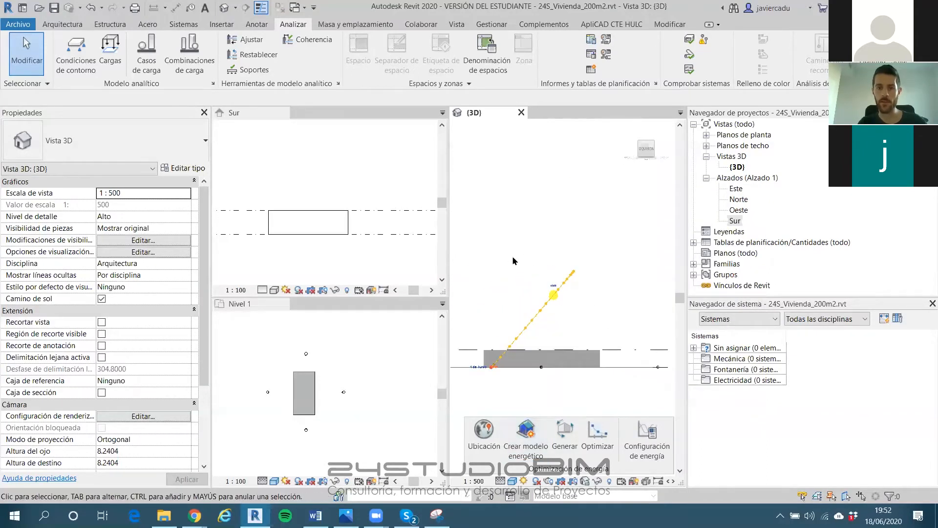
pyautogui.moveTo(512, 256); pyautogui.dragTo(525, 245, button='middle')
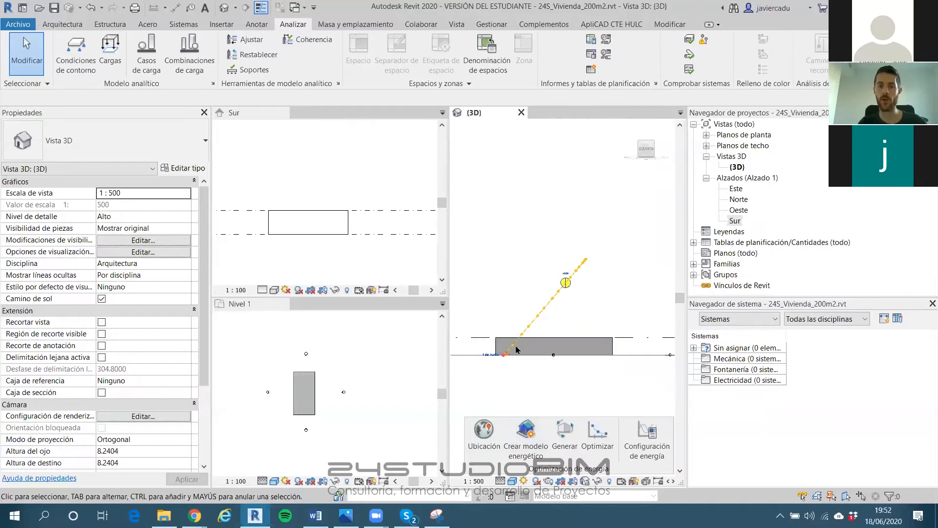
# Set the project location to Noruega, choosing the country from the suggested matches, and accept it
pyautogui.click(489, 424)
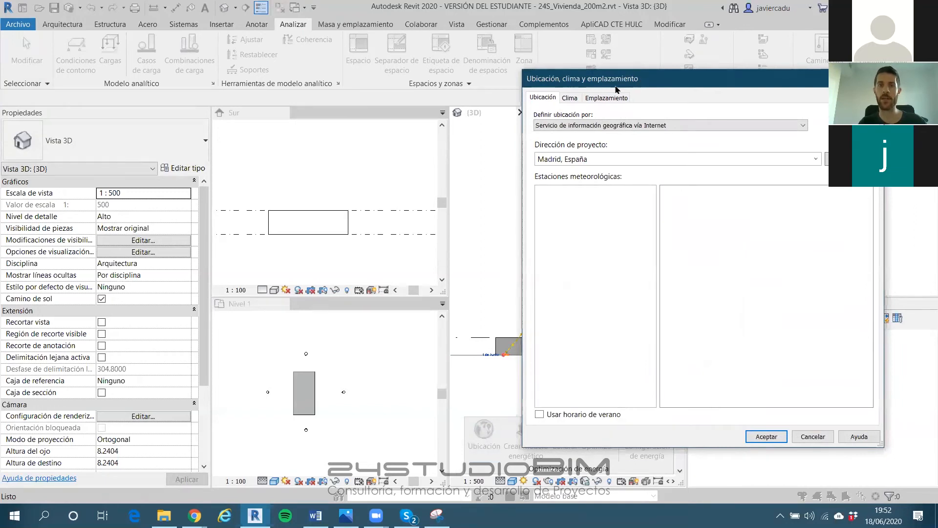
pyautogui.moveTo(617, 81); pyautogui.dragTo(354, 39)
pyautogui.click(358, 119)
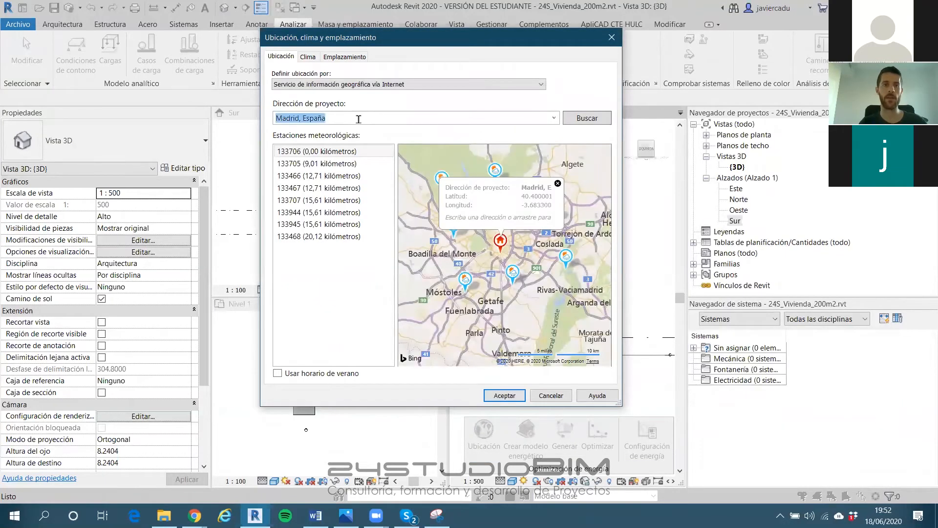
pyautogui.press('BackSpace')
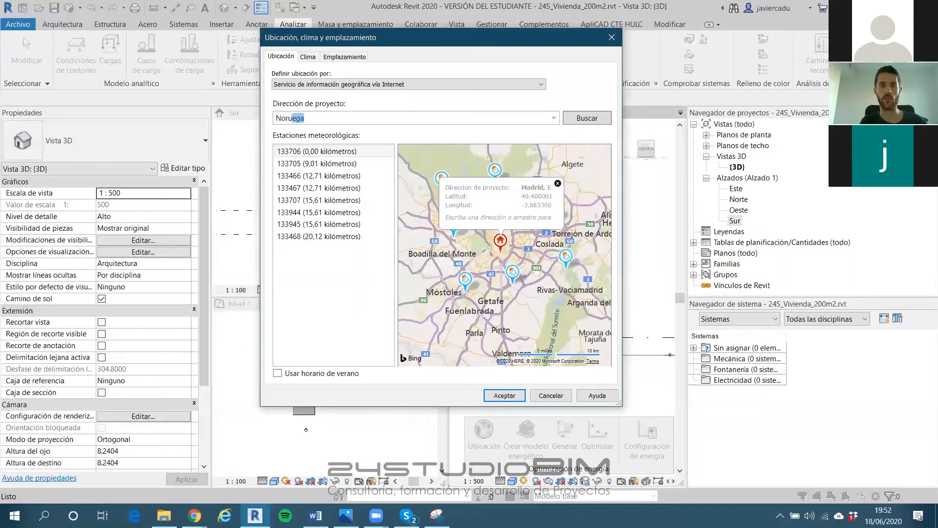
pyautogui.press('Return')
pyautogui.click(461, 201)
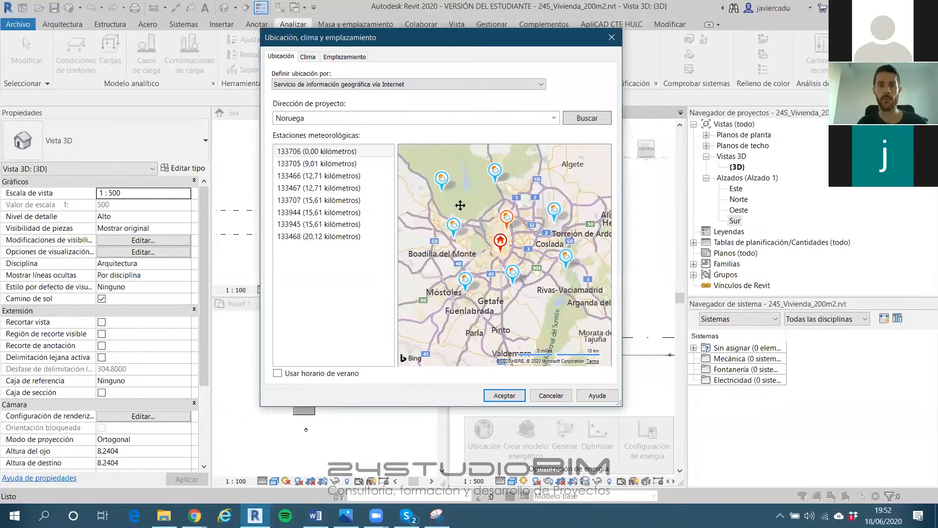
pyautogui.press('Return')
pyautogui.click(459, 201)
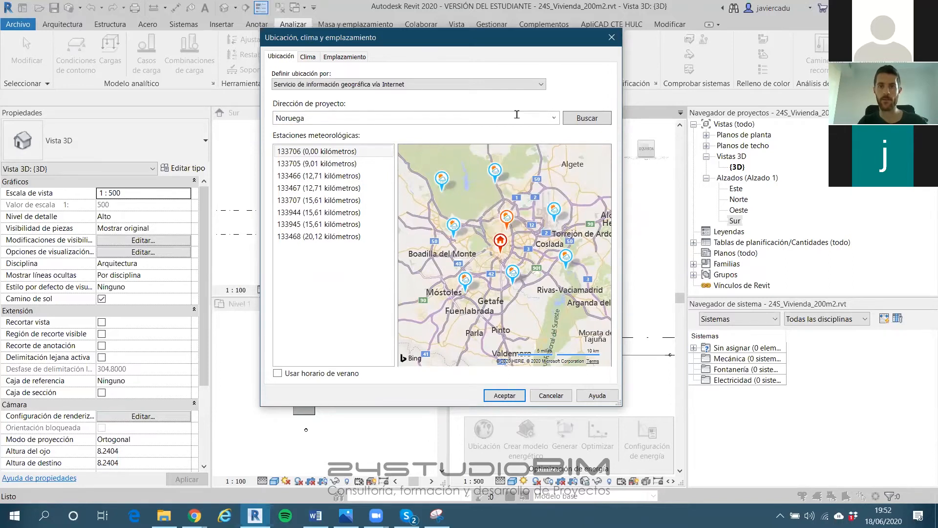
pyautogui.press('Return')
pyautogui.click(466, 200)
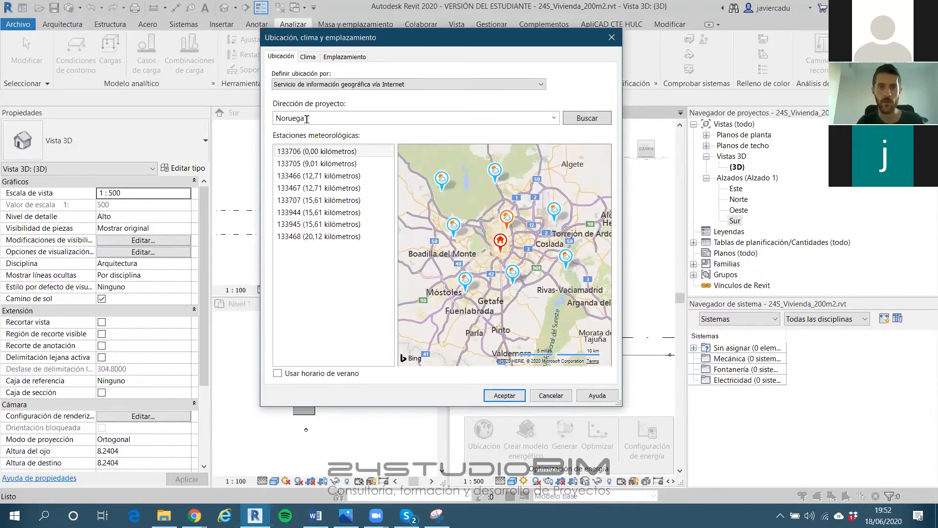
pyautogui.press('Return')
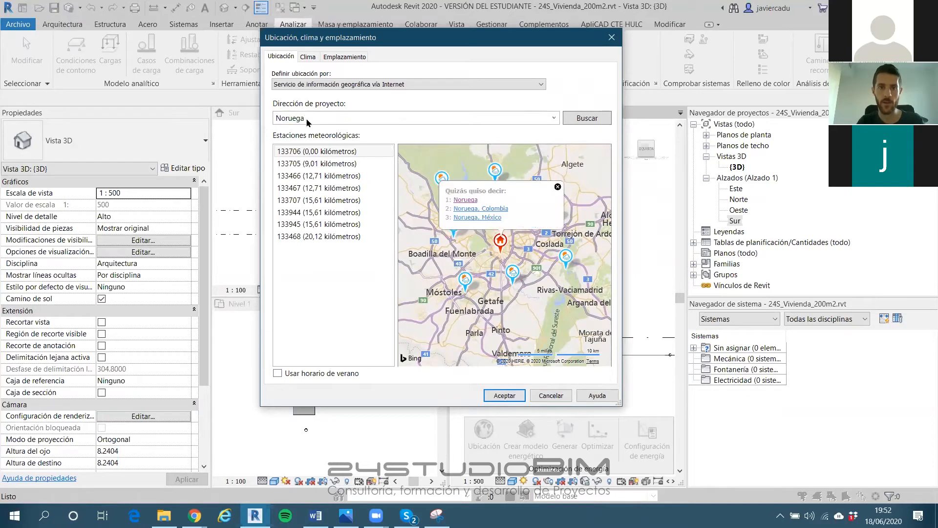
pyautogui.click(462, 200)
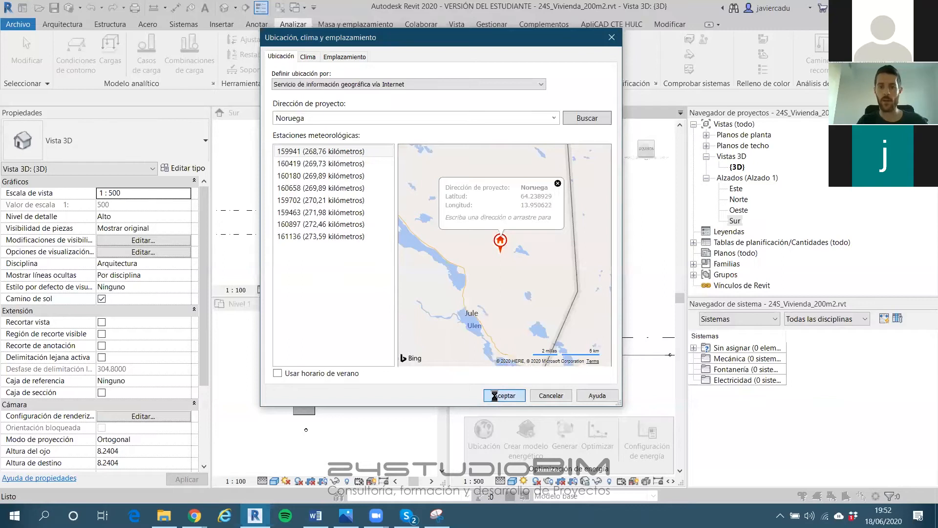
pyautogui.click(495, 395)
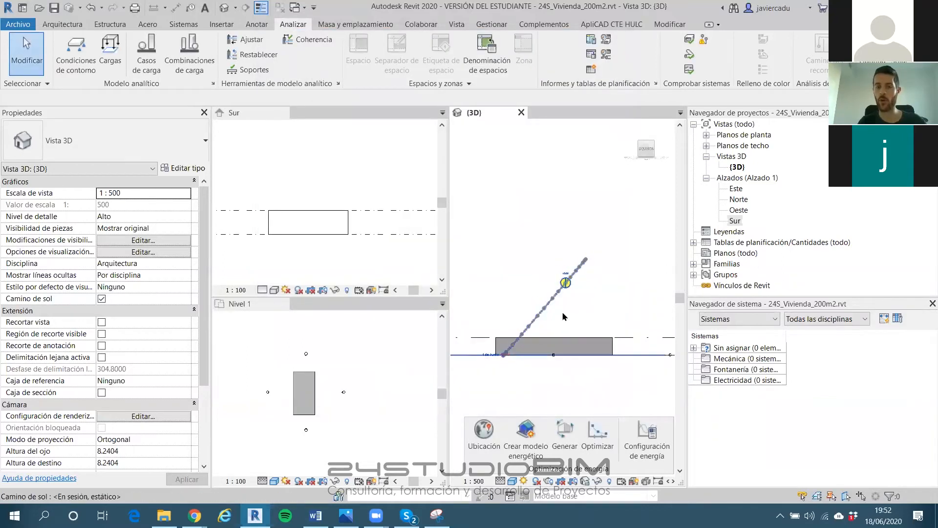
# Switch the sun path off and on again to refresh it for the Norwegian location
pyautogui.click(523, 484)
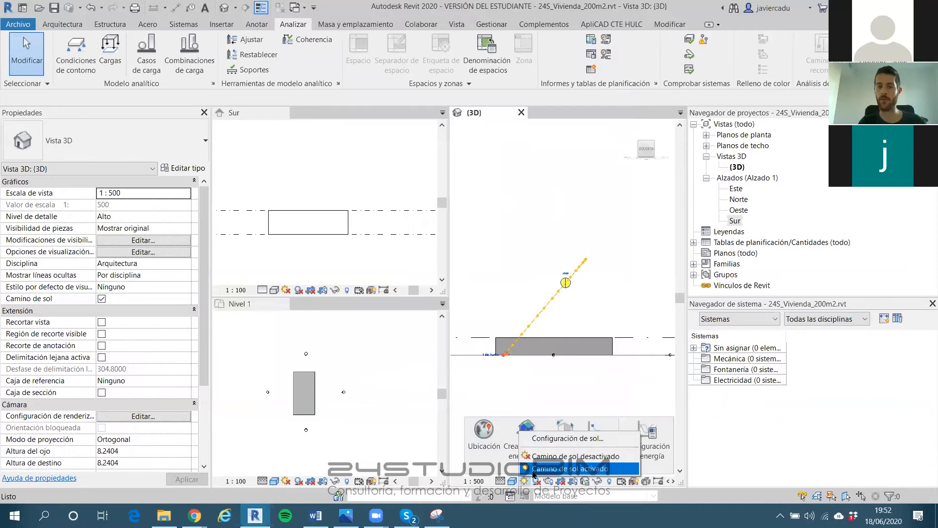
pyautogui.click(535, 462)
pyautogui.click(524, 483)
pyautogui.click(532, 473)
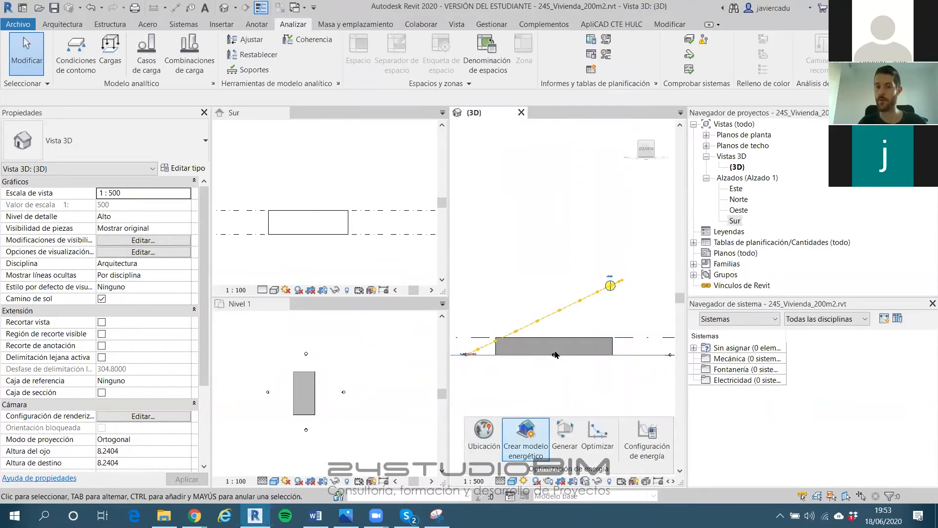
# Set the project location to Madrid, Community of Madrid, Spain, using the first suggested match
pyautogui.click(478, 443)
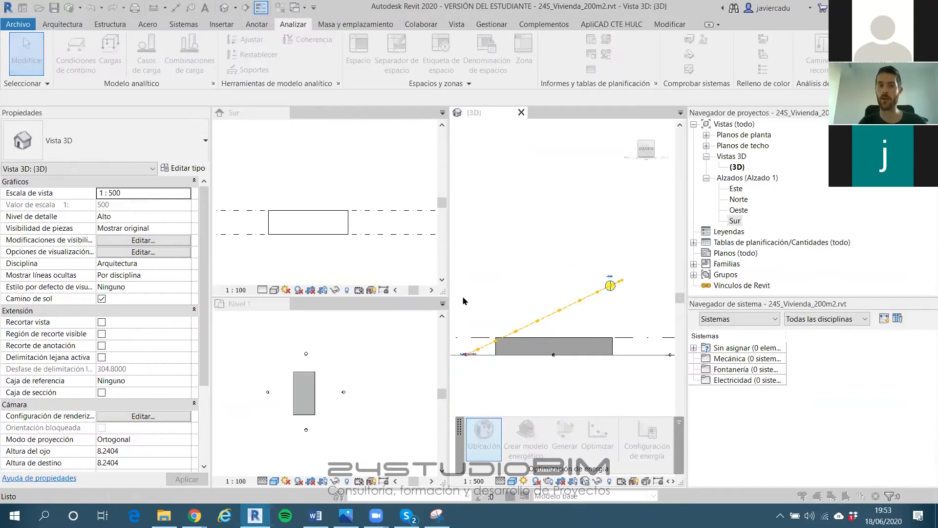
pyautogui.doubleClick(360, 120)
pyautogui.write('Madrid, Community of Madrid, Spain')
pyautogui.press('Return')
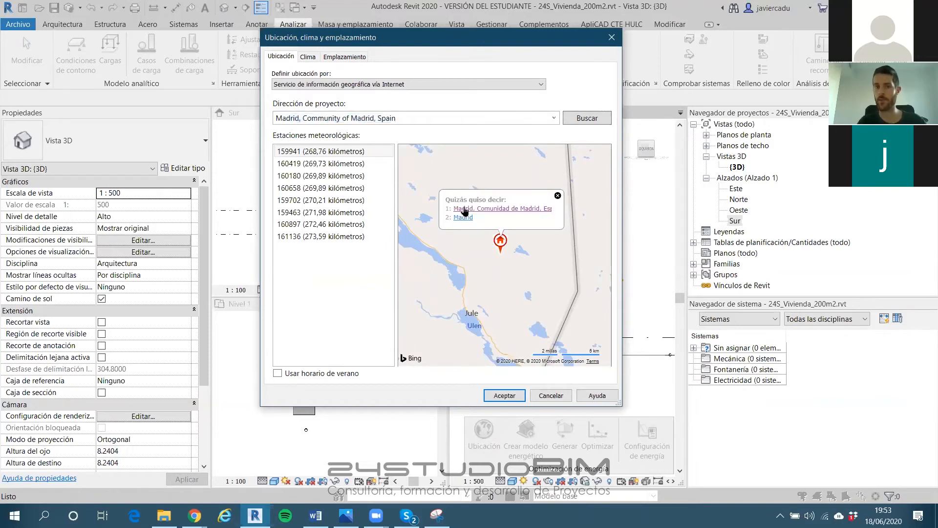
pyautogui.click(467, 209)
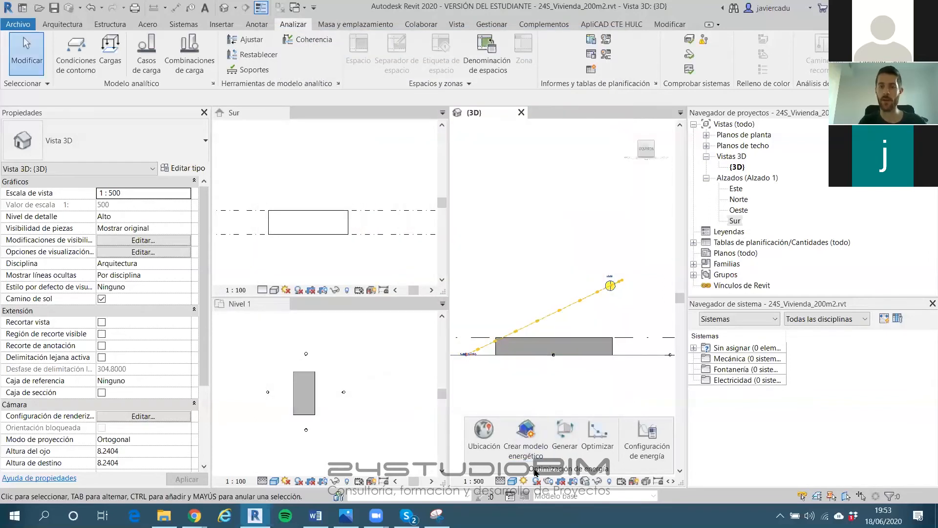
# Refresh the sun path for the Madrid location by switching it off and on again
pyautogui.click(524, 481)
pyautogui.click(544, 459)
pyautogui.click(525, 482)
pyautogui.click(543, 469)
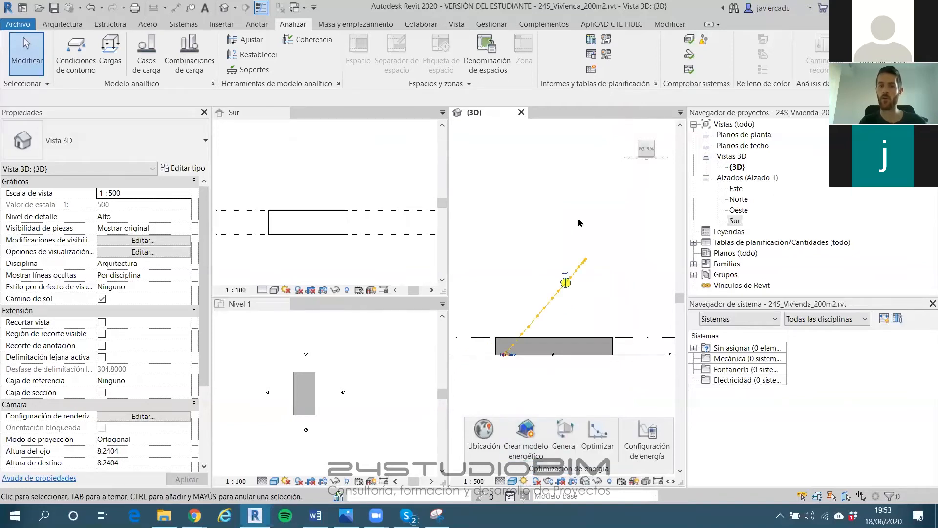
# Create the energy analytical model from the dwelling mass
pyautogui.keyDown('shift'); pyautogui.moveTo(576, 213); pyautogui.dragTo(559, 266, button='middle'); pyautogui.keyUp('shift')
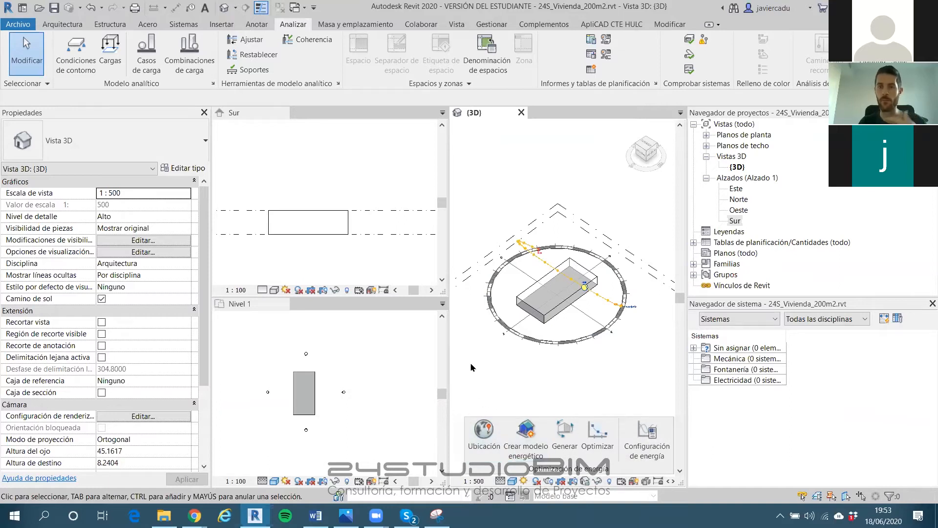
pyautogui.click(526, 435)
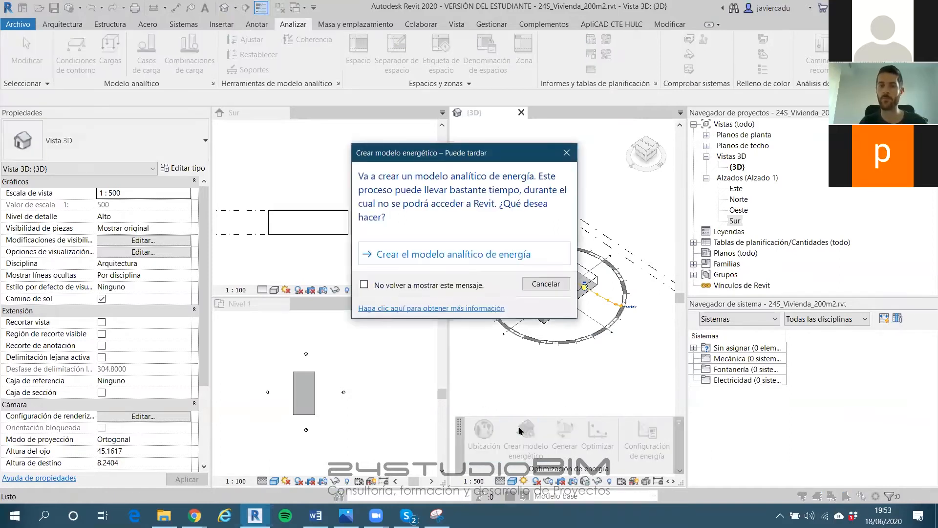
pyautogui.click(443, 258)
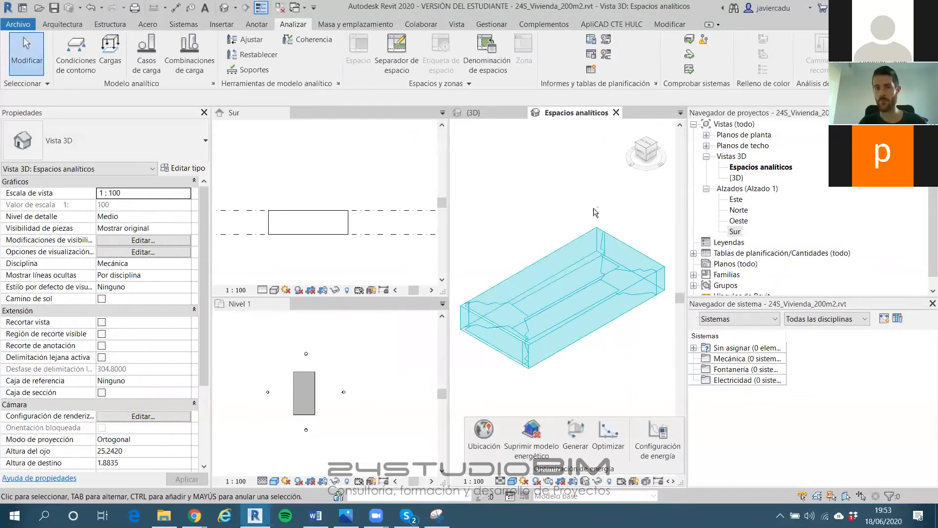
# Examine the analytical spaces of the energy model from several angles, selecting individual perimeter and core zones to read their properties
pyautogui.keyDown('shift'); pyautogui.moveTo(560, 155); pyautogui.dragTo(557, 178, button='middle'); pyautogui.keyUp('shift')
pyautogui.keyDown('shift'); pyautogui.moveTo(551, 220); pyautogui.dragTo(568, 201, button='middle'); pyautogui.keyUp('shift')
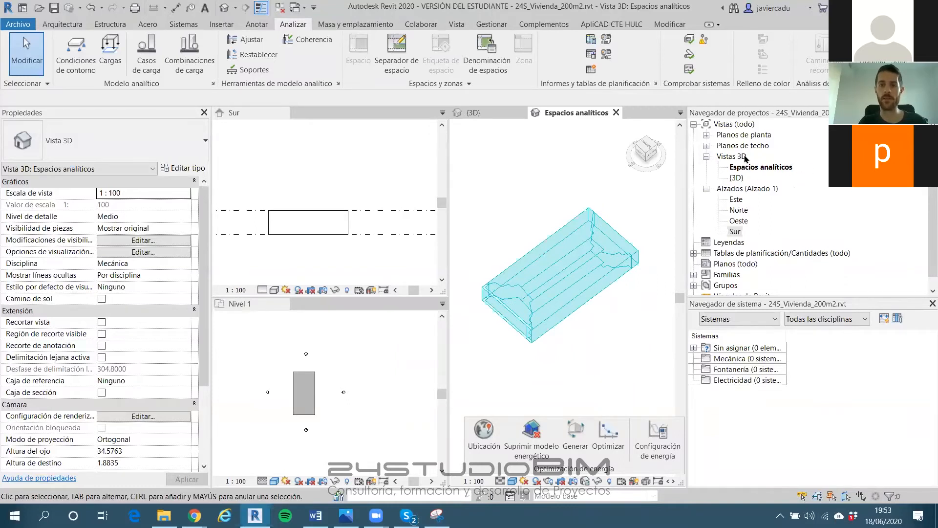
pyautogui.keyDown('shift'); pyautogui.moveTo(553, 254); pyautogui.dragTo(519, 313, button='middle'); pyautogui.keyUp('shift')
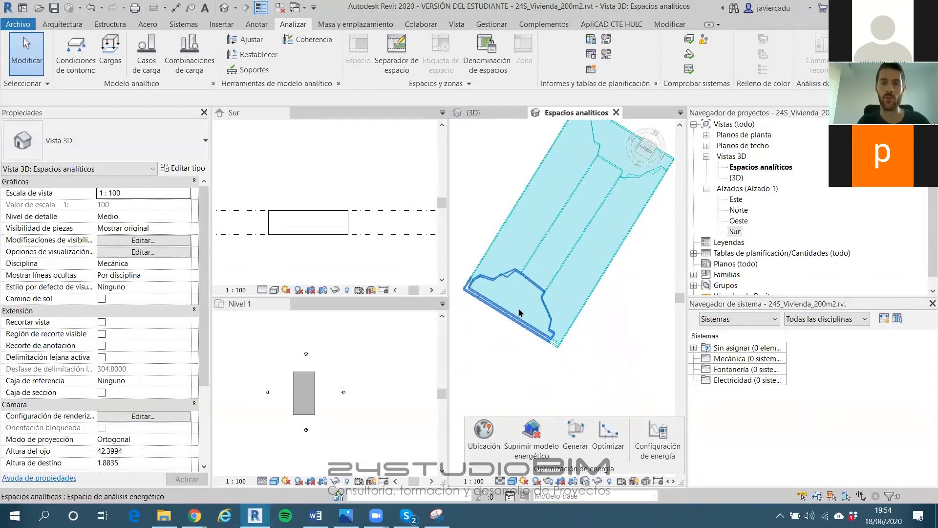
pyautogui.click(520, 313)
pyautogui.keyDown('shift'); pyautogui.moveTo(514, 223); pyautogui.dragTo(585, 254, button='middle'); pyautogui.keyUp('shift')
pyautogui.click(585, 254)
pyautogui.click(603, 162)
pyautogui.keyDown('shift'); pyautogui.moveTo(602, 162); pyautogui.dragTo(576, 191, button='middle'); pyautogui.keyUp('shift')
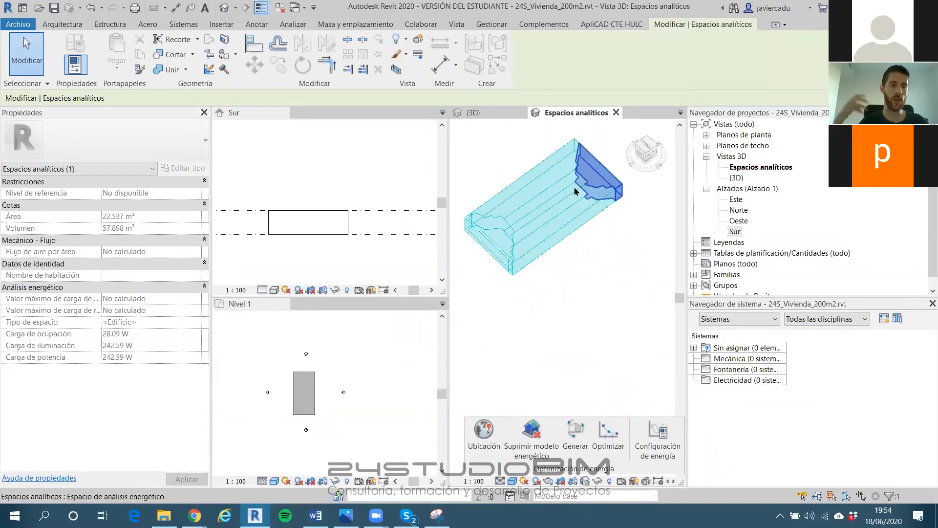
# Examine the central core analytical space of the energy model by selecting it and reading its area, volume and load properties
pyautogui.press('Escape')
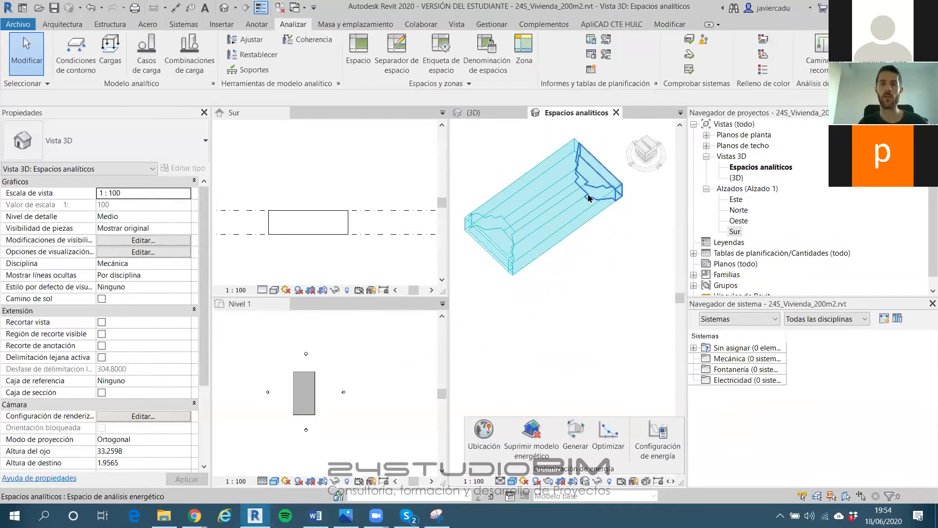
pyautogui.scroll(2, 560, 196)
pyautogui.click(562, 196)
pyautogui.press('Escape')
pyautogui.click(566, 197)
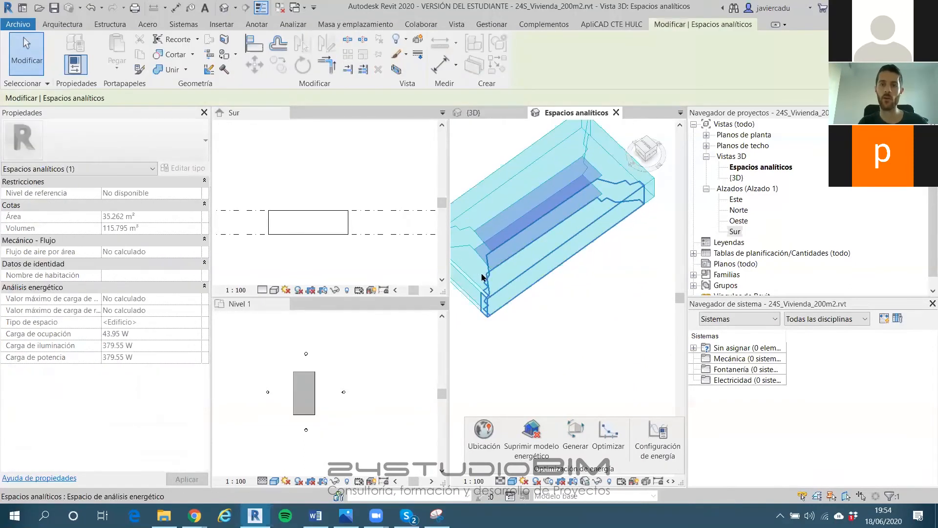
pyautogui.scroll(-3, 562, 190)
pyautogui.scroll(2, 533, 196)
pyautogui.scroll(-2, 525, 201)
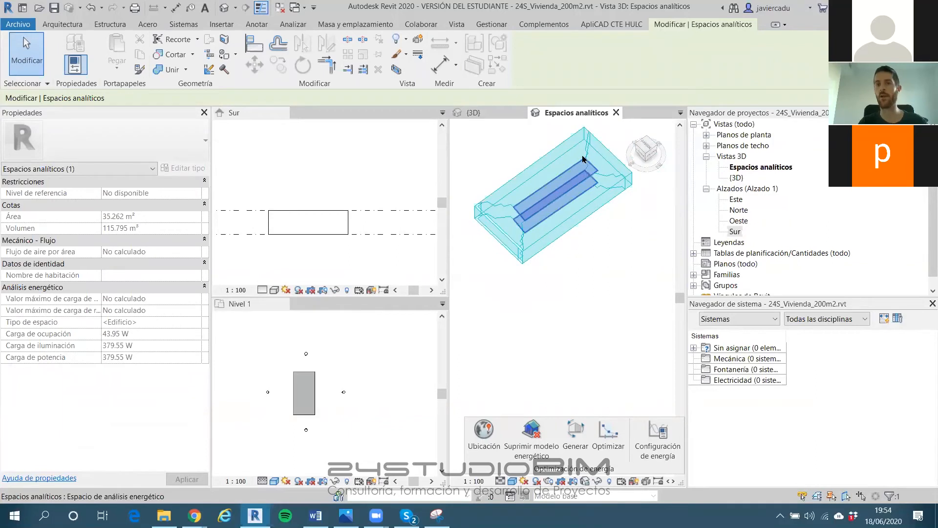
pyautogui.press('Escape')
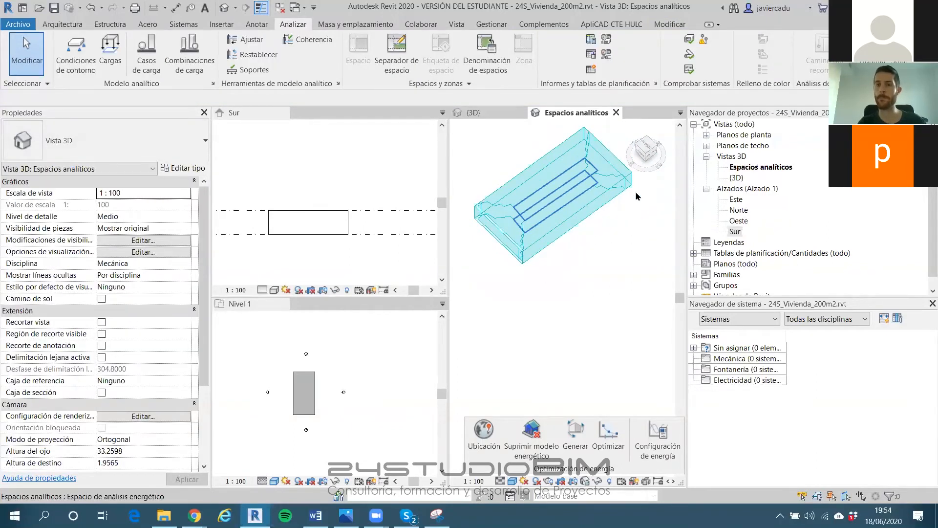
# Duplicate the Espacios analíticos 3D view
pyautogui.rightClick(752, 166)
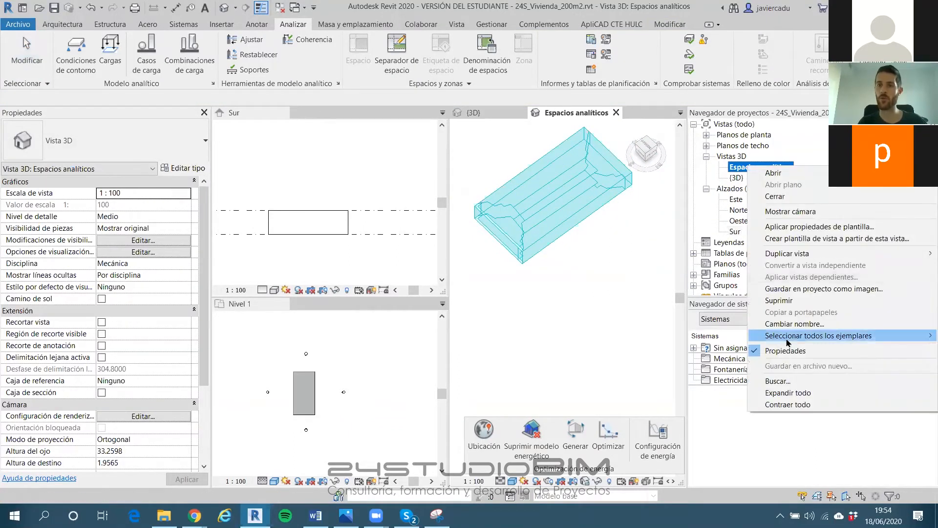
pyautogui.moveTo(781, 256)
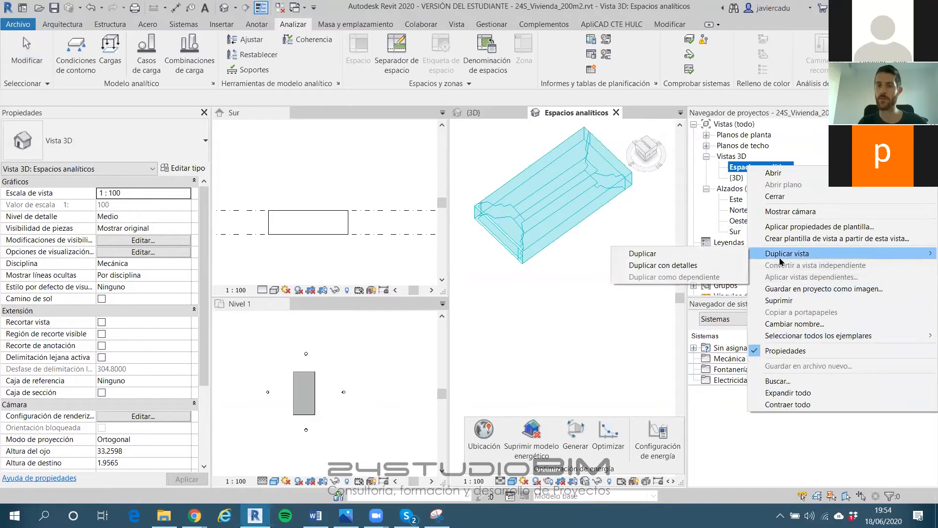
pyautogui.click(686, 259)
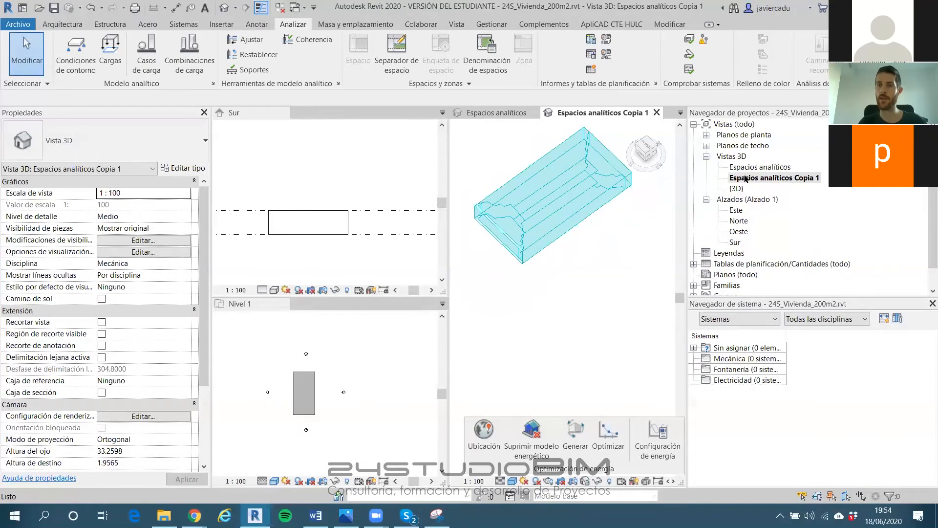
# Rename the duplicated 3D view as 24S_Espacios analíticos
pyautogui.rightClick(735, 179)
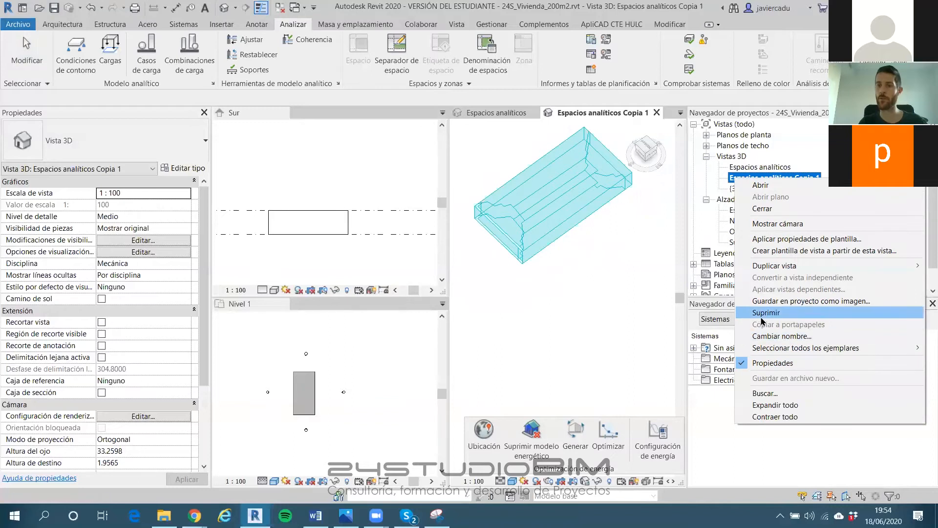
pyautogui.click(781, 336)
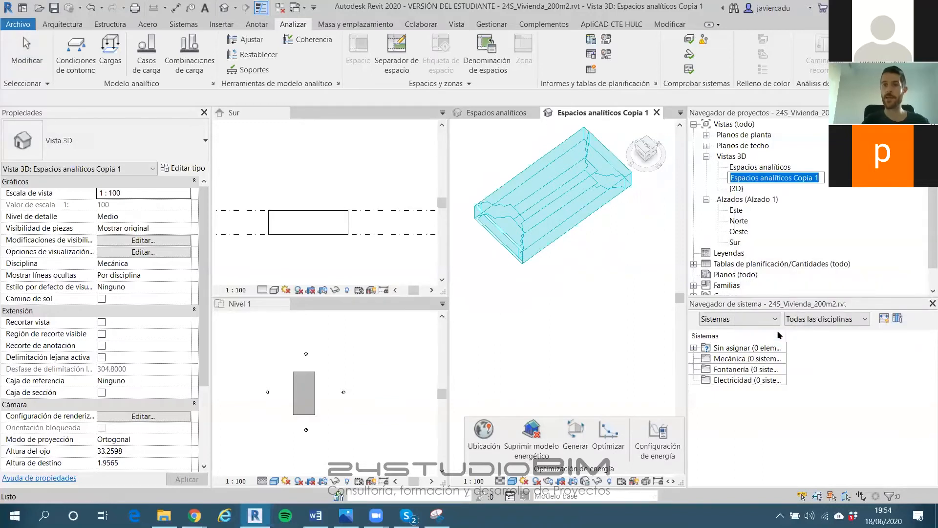
pyautogui.press('Home')
pyautogui.write('24S_')
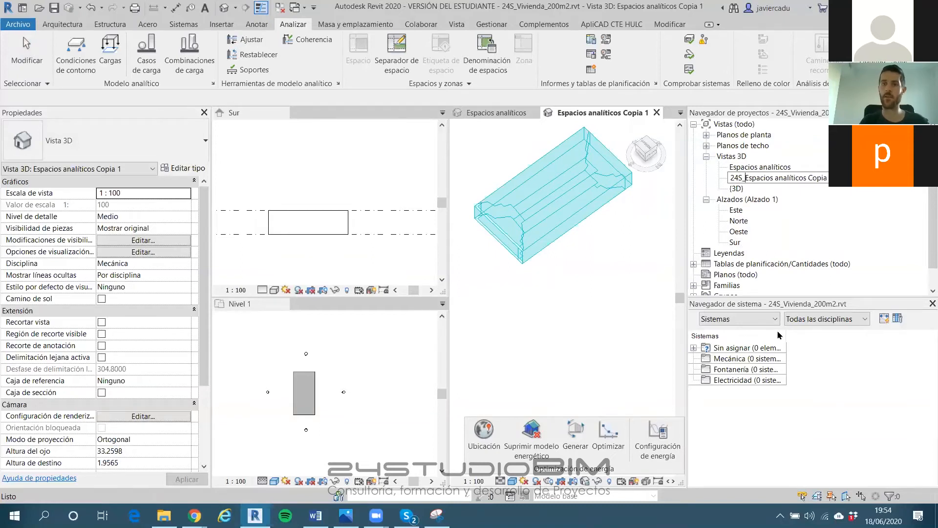
pyautogui.press('Delete')
pyautogui.press('Delete')
pyautogui.press('Delete')
pyautogui.press('Delete')
pyautogui.press('Delete')
pyautogui.press('Delete')
pyautogui.press('Delete')
pyautogui.press('Delete')
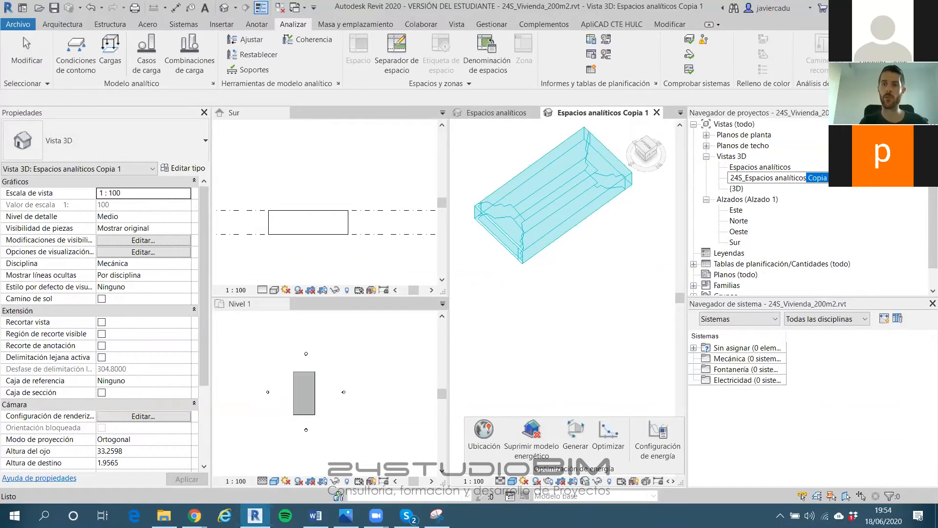
pyautogui.press('Return')
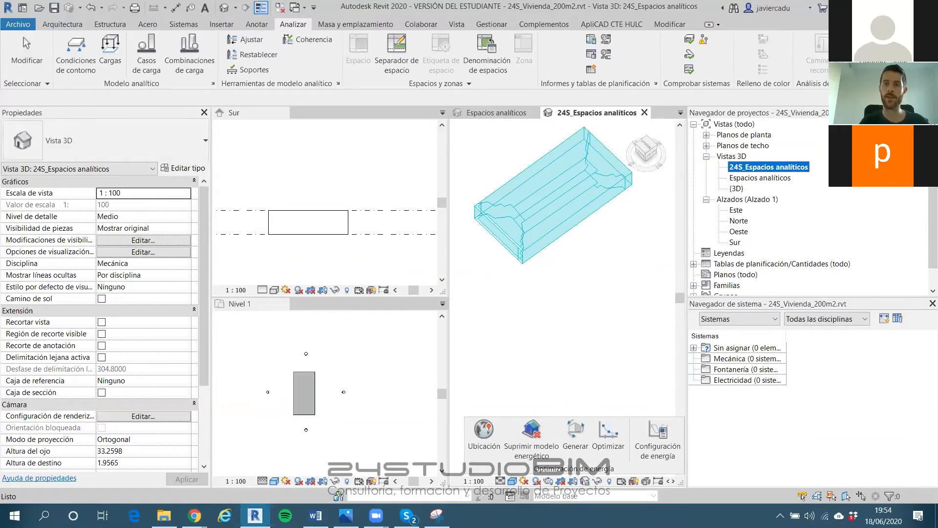
# Rename the original Espacios analíticos 3D view as 24S_Superficies analíticos
pyautogui.click(741, 178)
pyautogui.rightClick(736, 180)
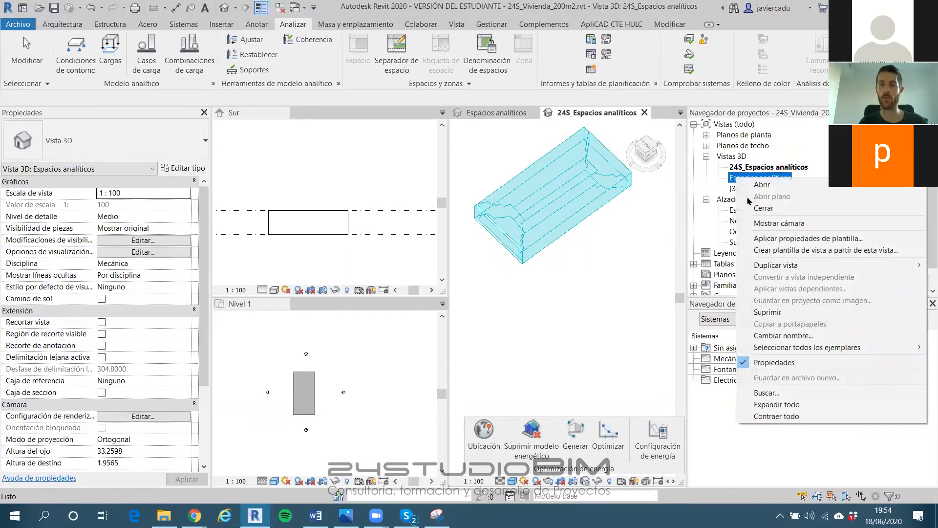
pyautogui.click(767, 336)
pyautogui.click(728, 176)
pyautogui.write('24S_')
pyautogui.press('Delete')
pyautogui.press('Delete')
pyautogui.press('Delete')
pyautogui.press('Delete')
pyautogui.press('Delete')
pyautogui.press('Delete')
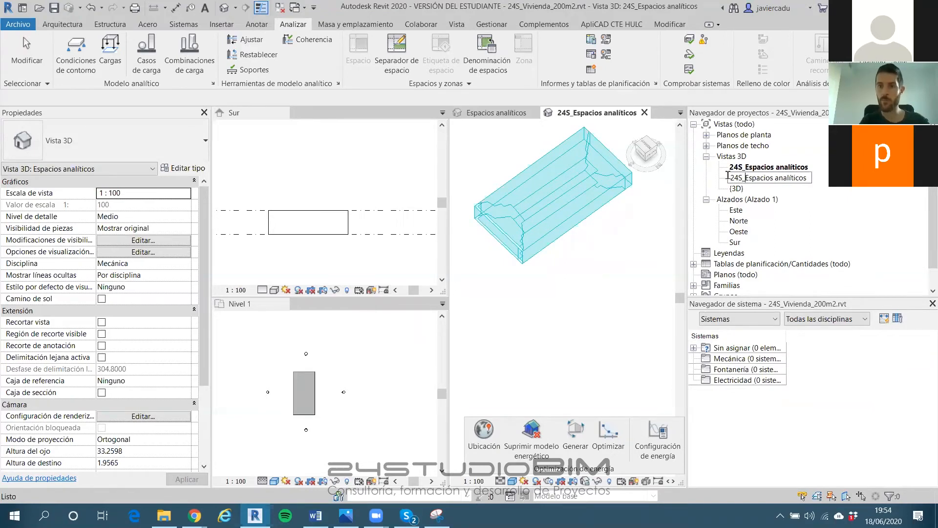
pyautogui.press('Delete')
pyautogui.press('Delete')
pyautogui.write('S')
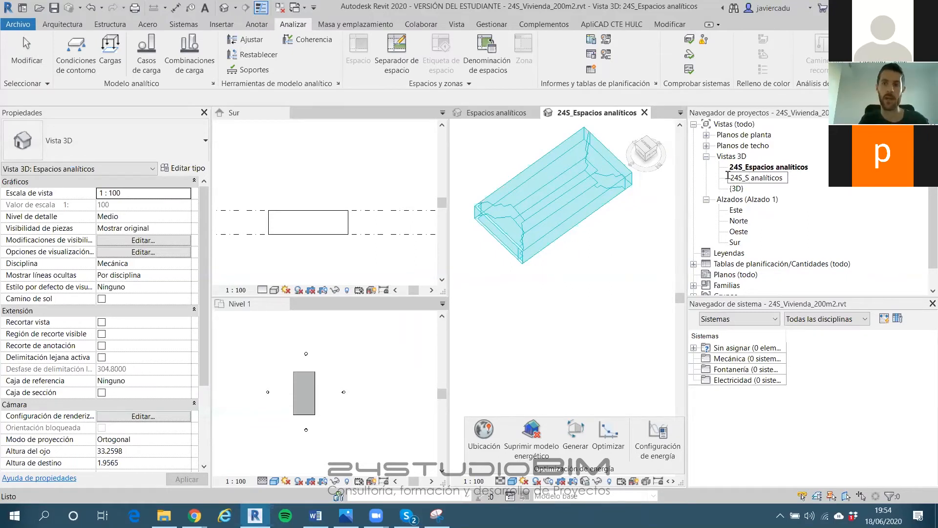
pyautogui.write('up')
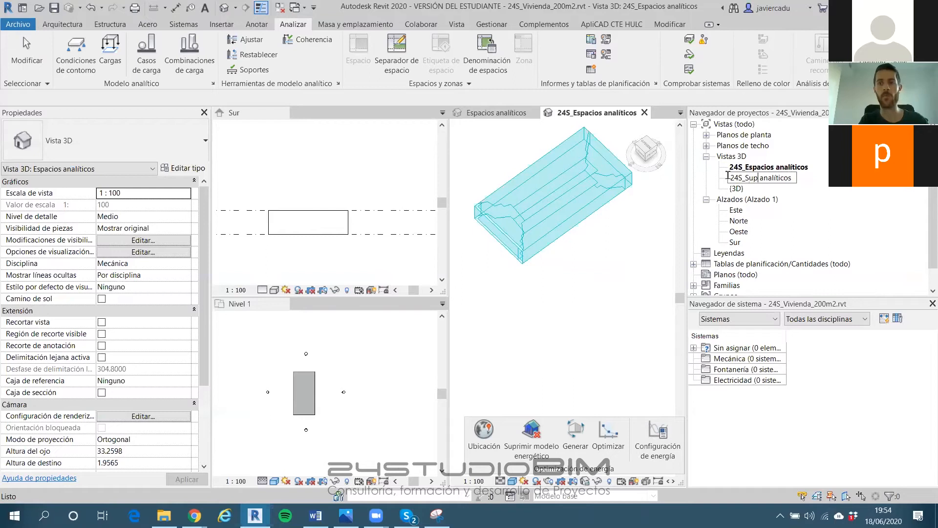
pyautogui.write('erficies')
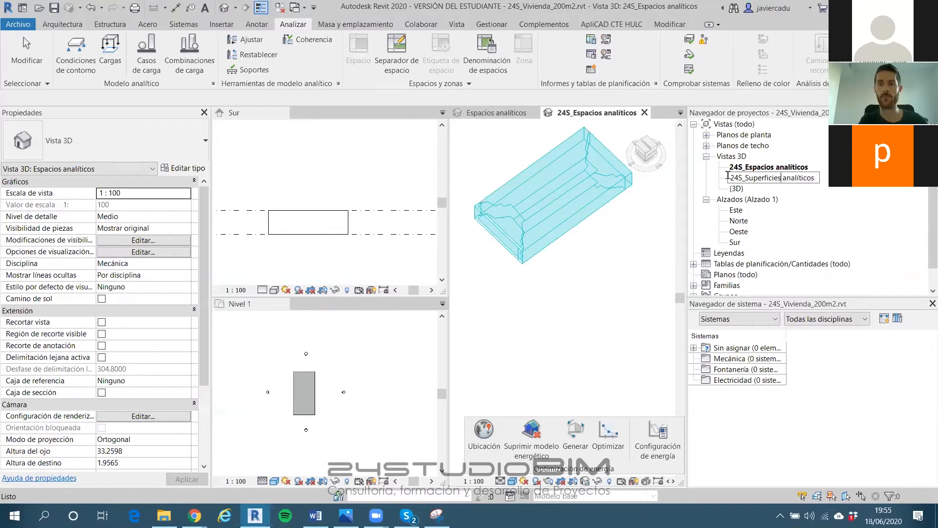
pyautogui.press('Return')
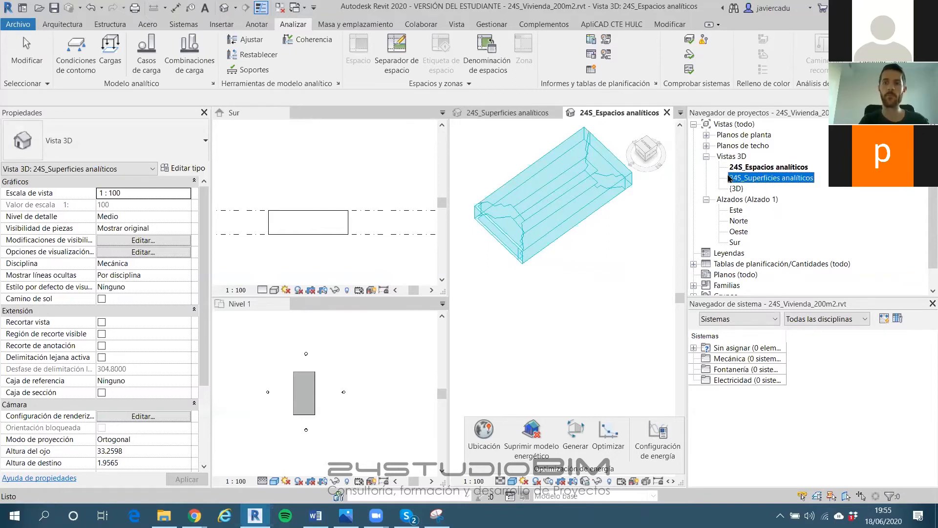
# Open the 24S_Superficies analíticos 3D view
pyautogui.doubleClick(771, 179)
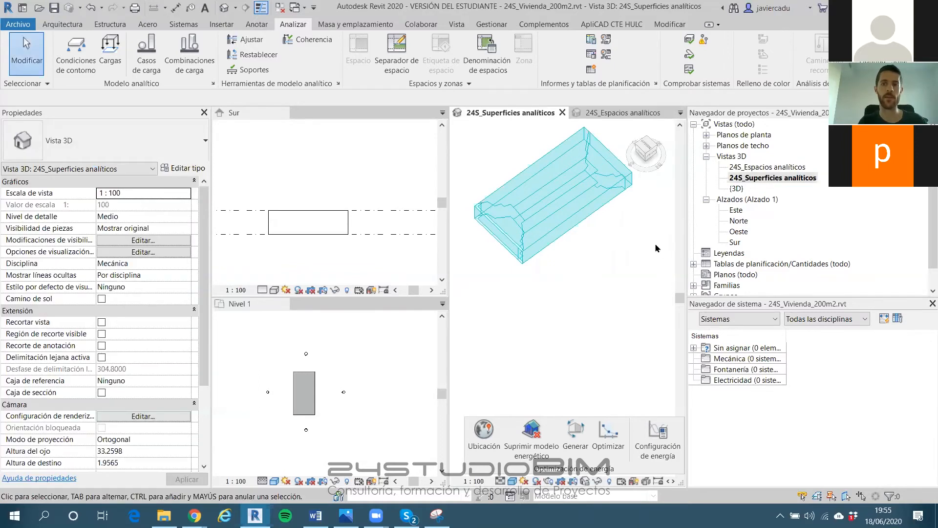
pyautogui.moveTo(600, 221); pyautogui.dragTo(584, 250, button='middle')
pyautogui.press('v')
pyautogui.press('v')
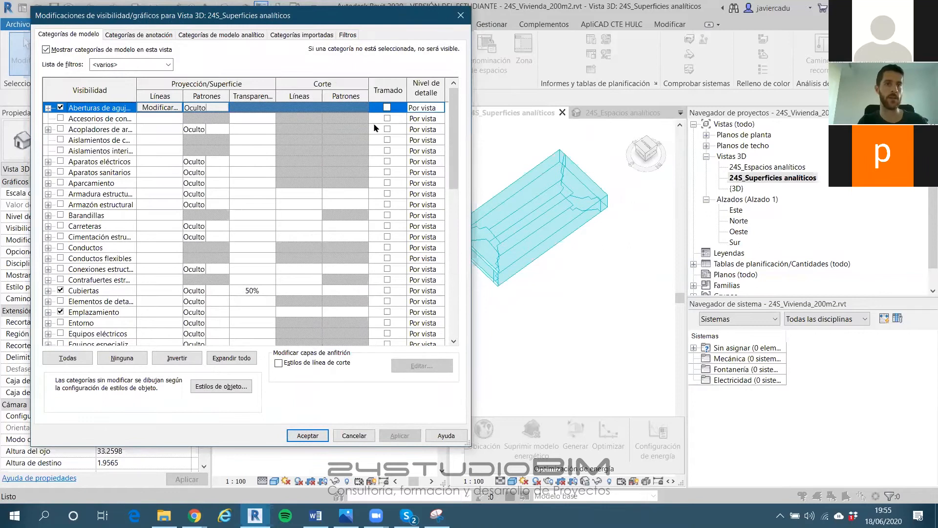
pyautogui.press('Escape')
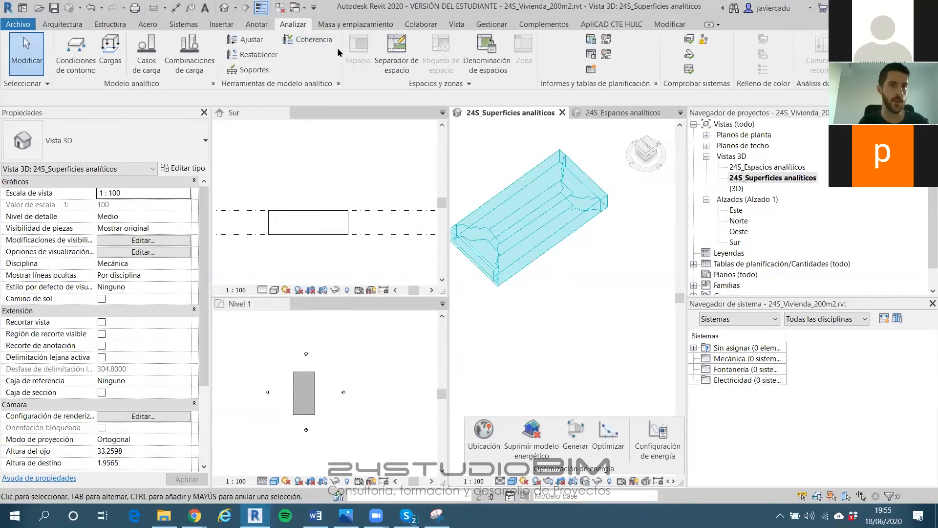
pyautogui.click(457, 24)
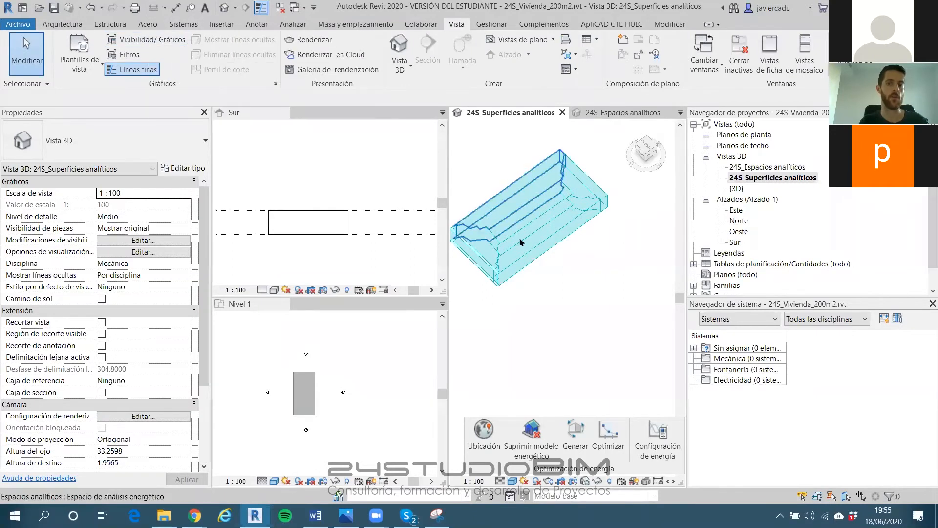
pyautogui.moveTo(569, 293); pyautogui.dragTo(583, 295, button='middle')
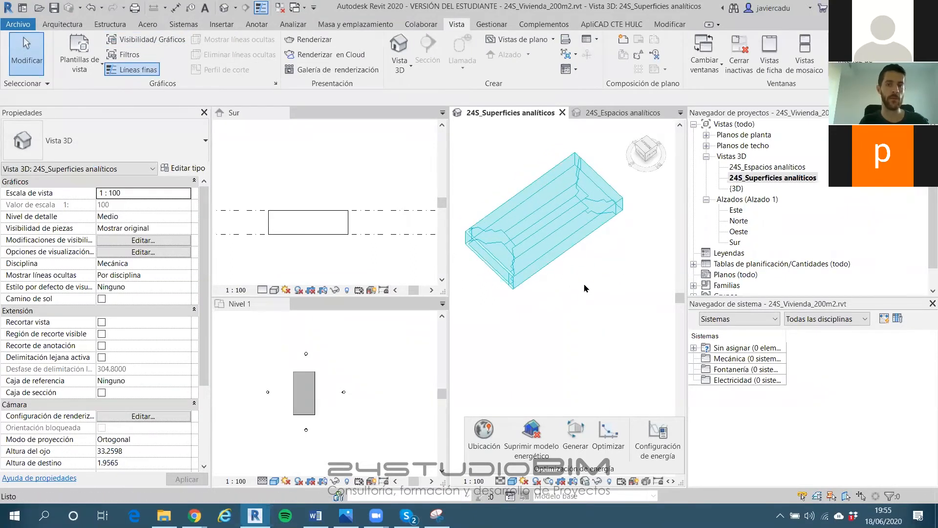
# Show the Superficies analíticas category and hide Espacios analíticos in the visibility overrides of the 24S_Superficies analíticos view
pyautogui.press('v')
pyautogui.press('v')
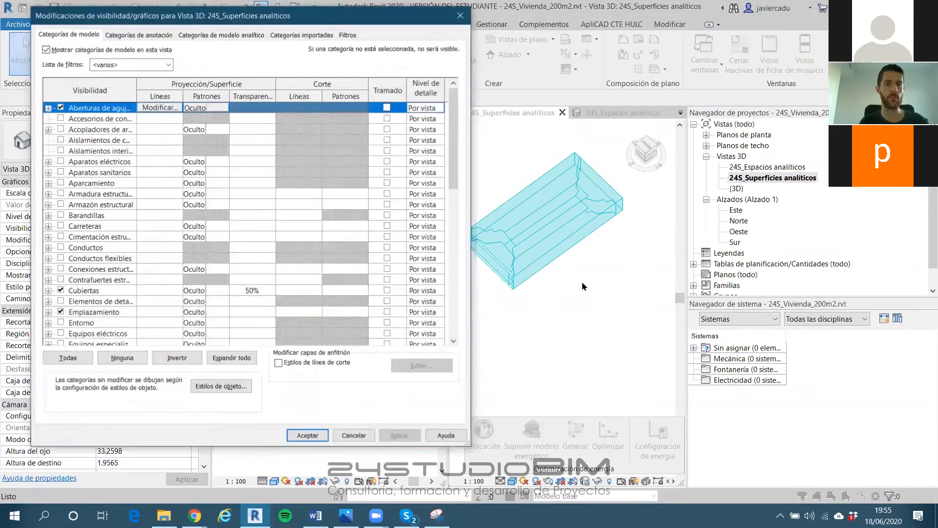
pyautogui.click(217, 35)
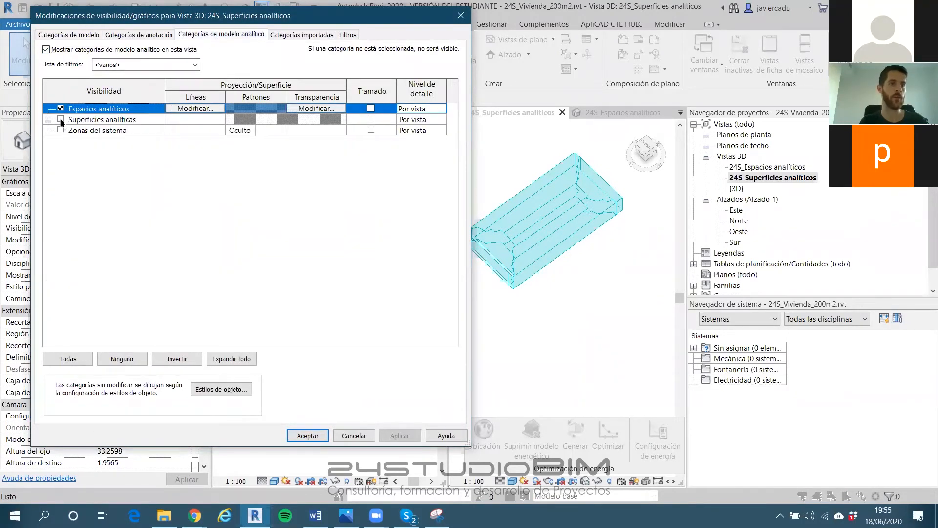
pyautogui.click(61, 119)
pyautogui.click(61, 108)
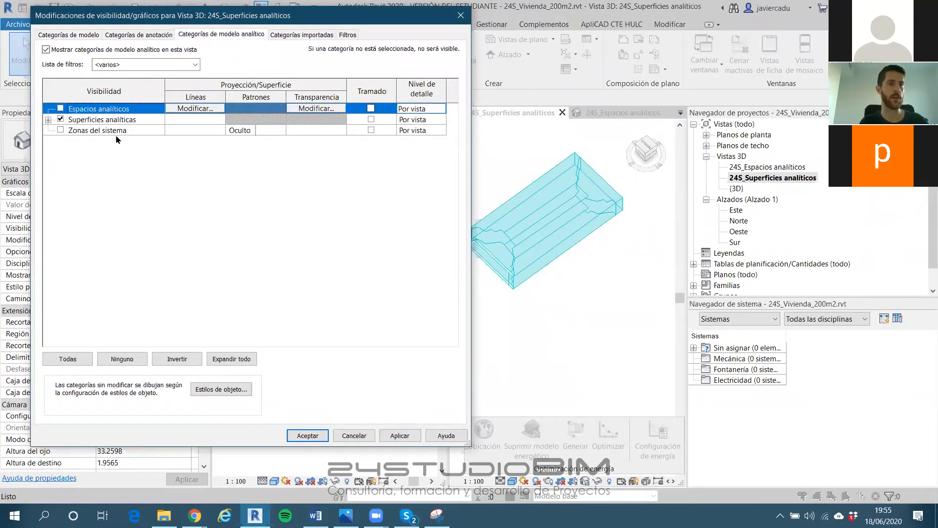
pyautogui.click(313, 437)
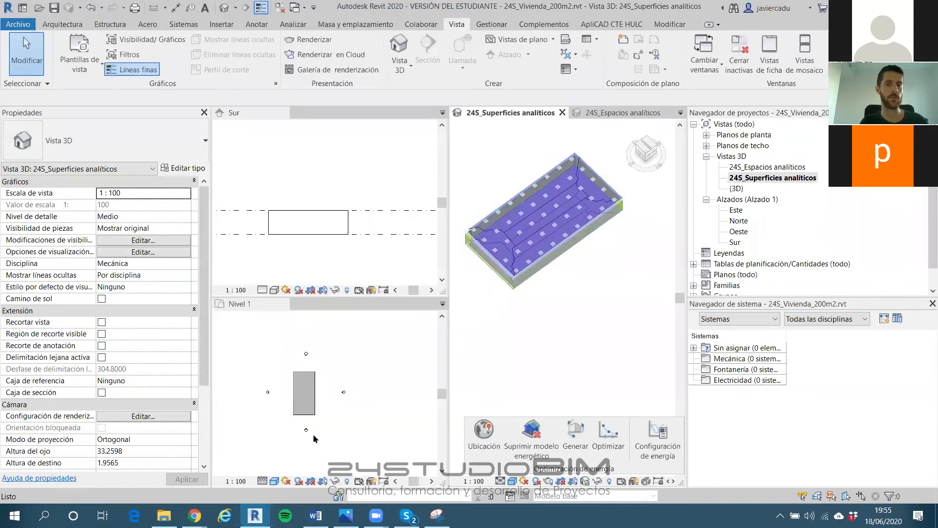
# Hide every model category in the 24S_Superficies analíticos view, leaving the analytical categories as they are
pyautogui.keyDown('shift'); pyautogui.moveTo(542, 327); pyautogui.dragTo(514, 236, button='middle'); pyautogui.keyUp('shift')
pyautogui.scroll(4, 515, 240)
pyautogui.moveTo(519, 268)
pyautogui.mouseDown(button='middle')
pyautogui.moveTo(570, 274)
pyautogui.moveTo(519, 275)
pyautogui.mouseUp(button='middle')
pyautogui.scroll(-5, 520, 274)
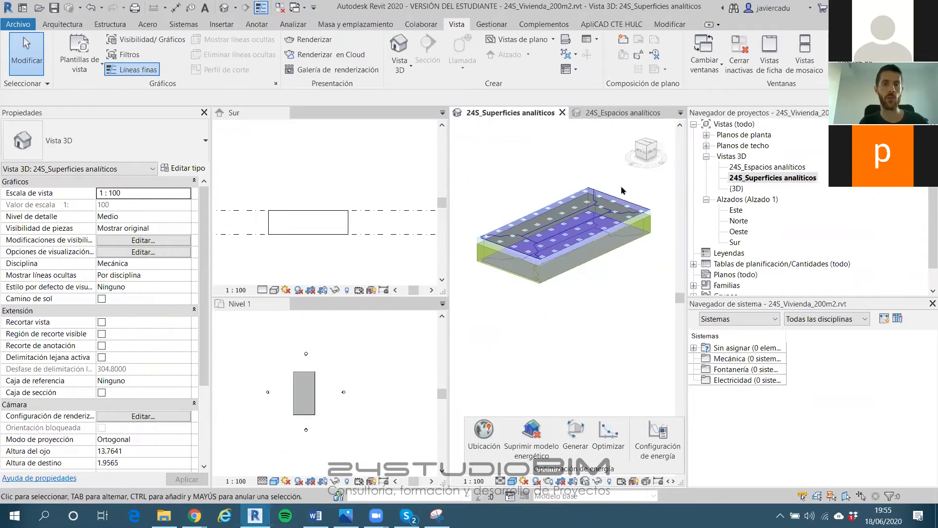
pyautogui.click(161, 240)
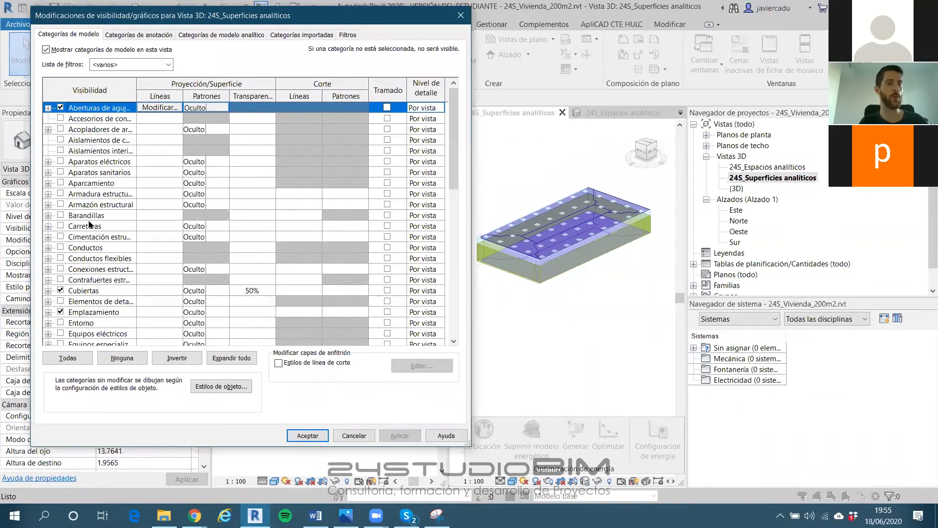
pyautogui.click(67, 360)
pyautogui.click(60, 312)
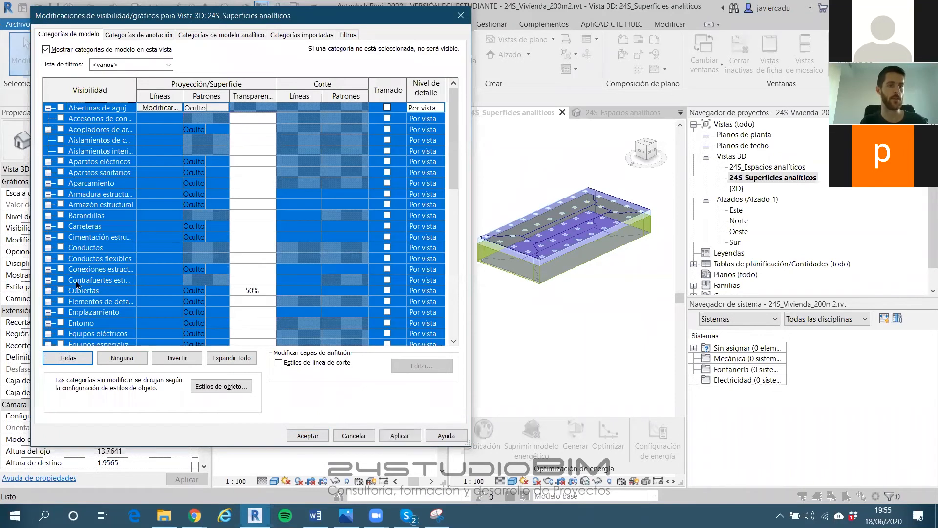
pyautogui.click(136, 66)
pyautogui.click(96, 89)
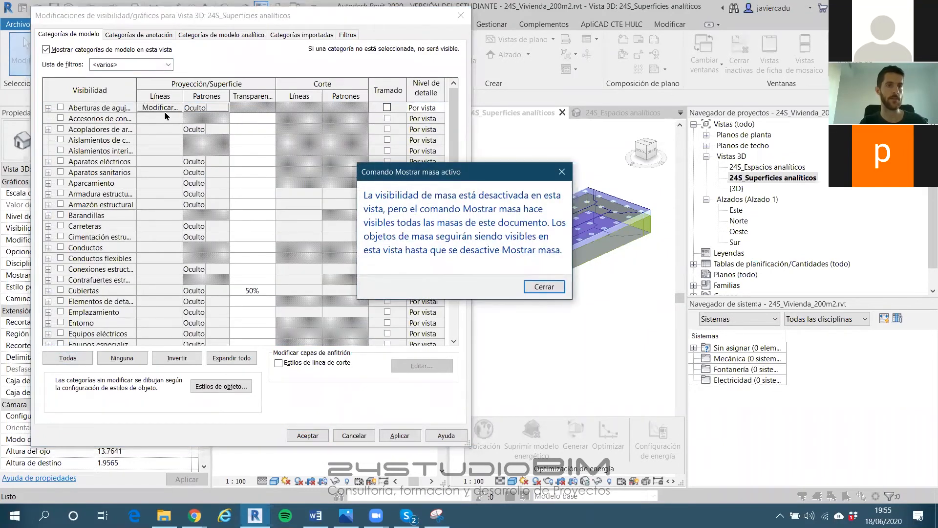
pyautogui.press('Return')
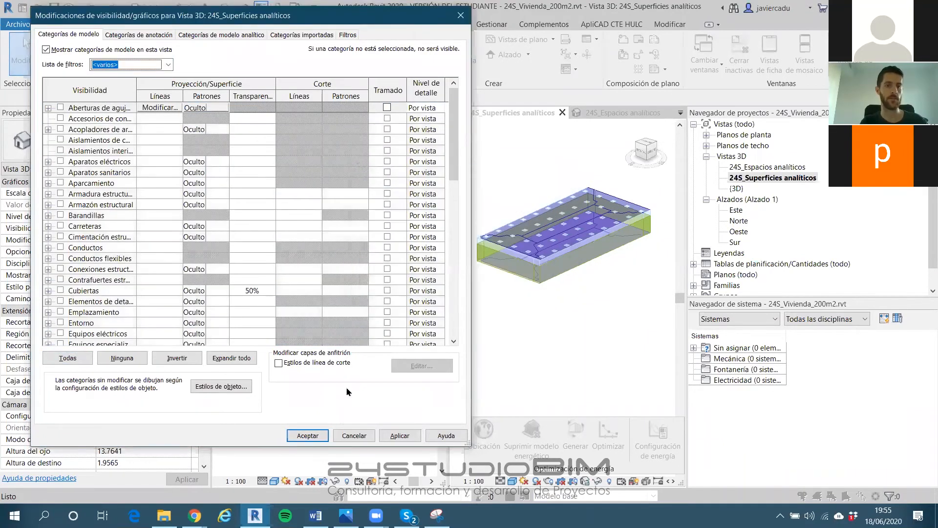
pyautogui.click(309, 435)
# Select a long exterior wall surface and a window surface on the short facade to read their analytical properties
pyautogui.keyDown('shift'); pyautogui.moveTo(561, 246); pyautogui.dragTo(575, 221, button='middle'); pyautogui.keyUp('shift')
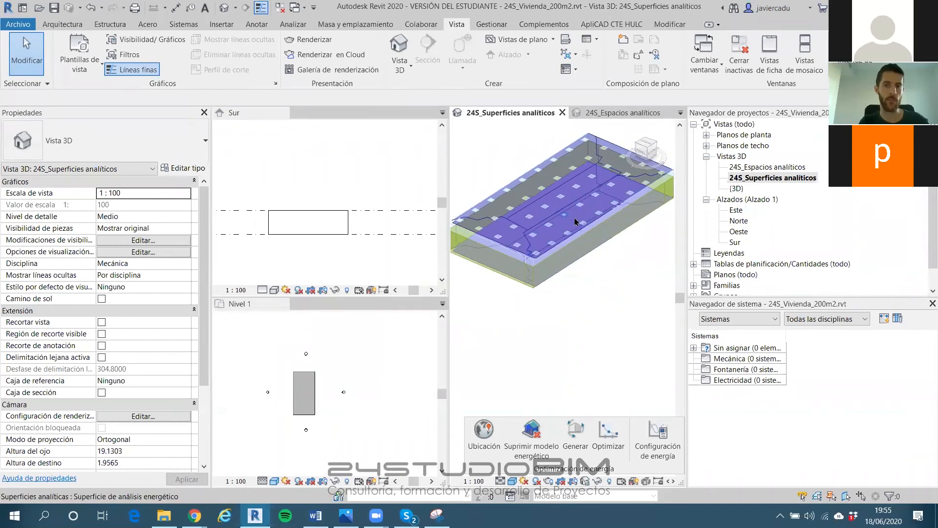
pyautogui.click(545, 274)
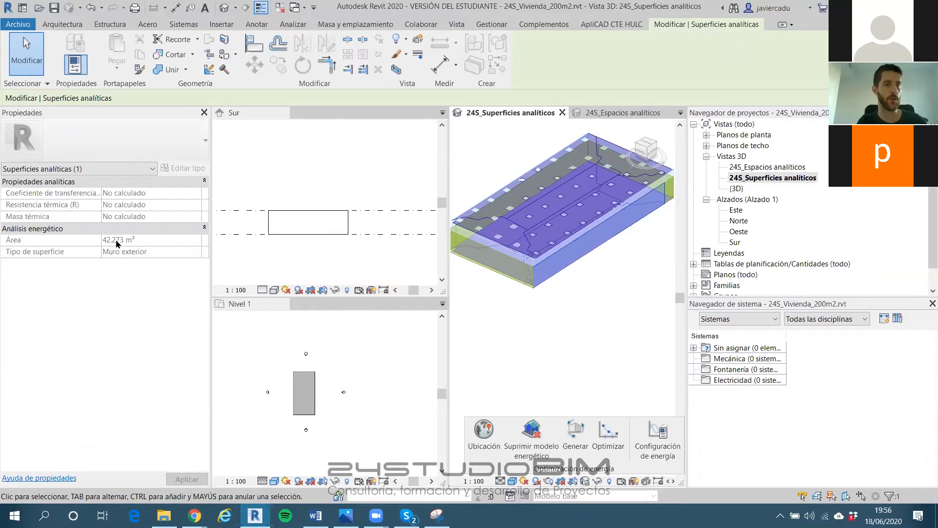
pyautogui.scroll(3, 516, 257)
pyautogui.click(516, 256)
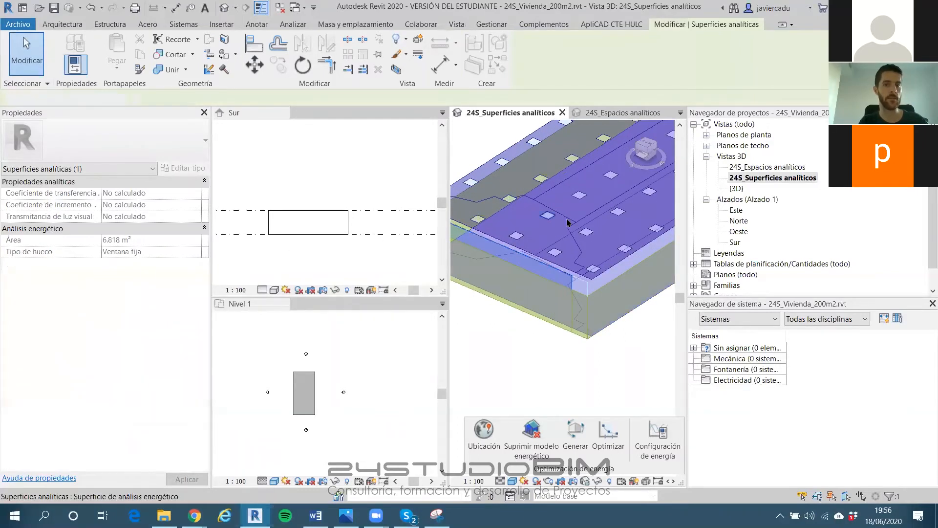
# Select a roof skylight and the short facade's exterior wall surface to read their analytical properties, and examine the facade windows' height
pyautogui.click(478, 218)
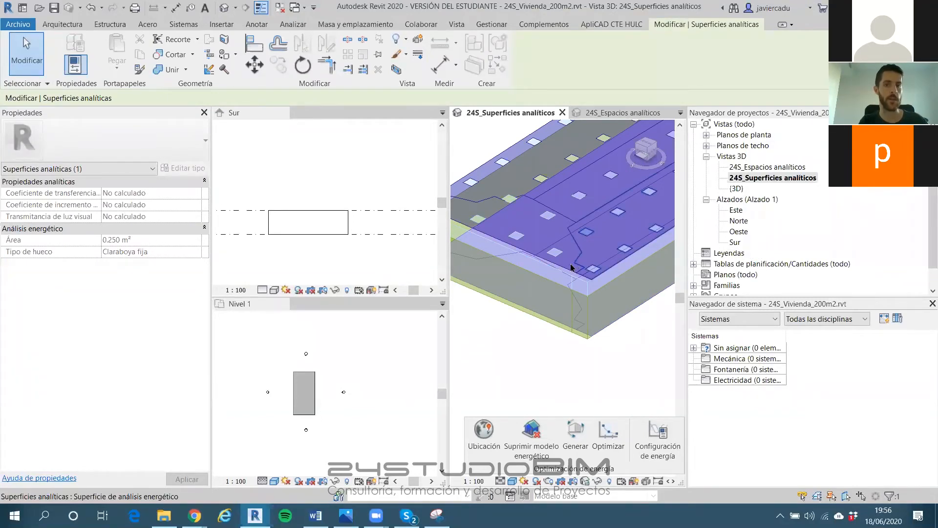
pyautogui.press('Escape')
pyautogui.click(543, 293)
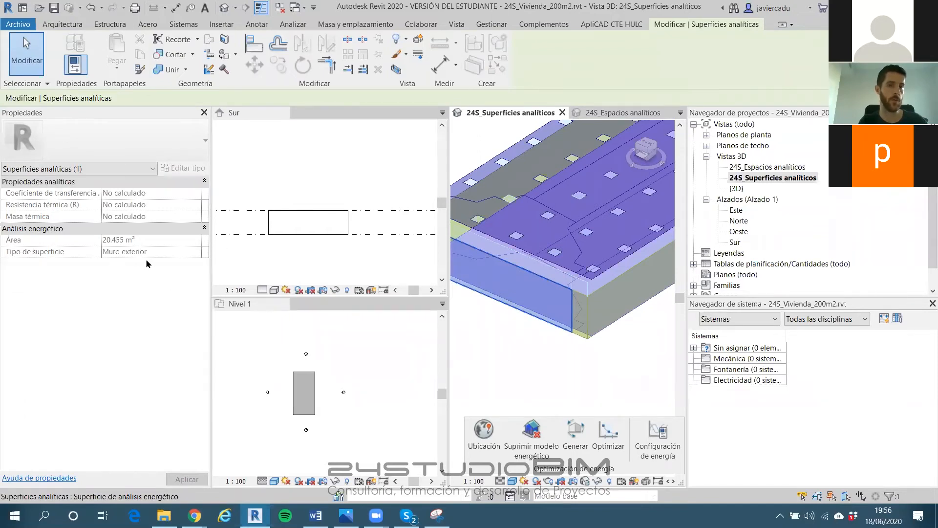
pyautogui.press('Escape')
pyautogui.scroll(-3, 555, 260)
pyautogui.keyDown('shift'); pyautogui.moveTo(556, 260); pyautogui.dragTo(613, 182, button='middle'); pyautogui.keyUp('shift')
pyautogui.scroll(3, 617, 191)
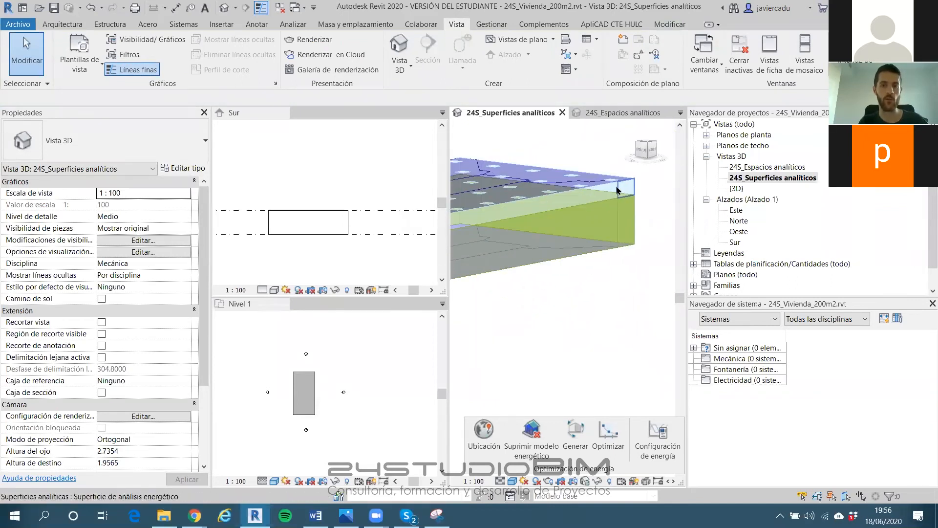
pyautogui.scroll(-2, 619, 196)
pyautogui.keyDown('shift'); pyautogui.moveTo(620, 205); pyautogui.dragTo(598, 282, button='middle'); pyautogui.keyUp('shift')
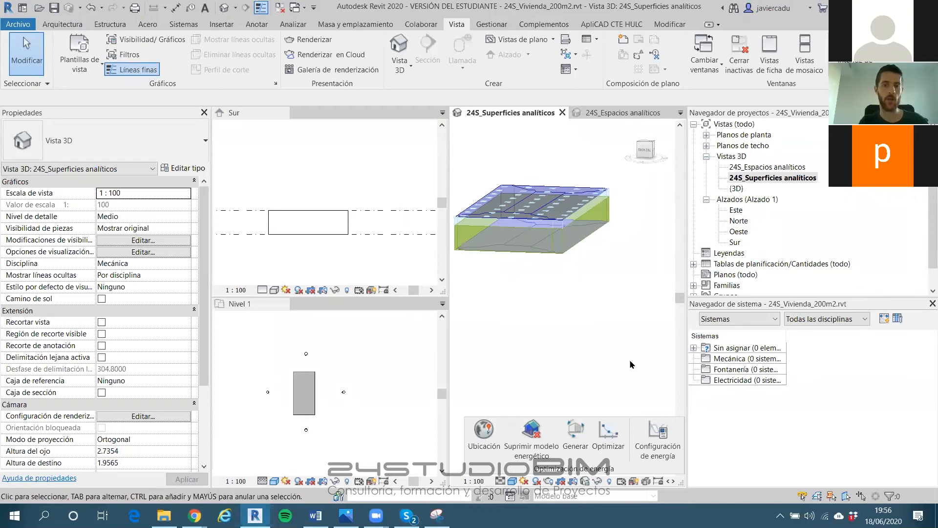
pyautogui.moveTo(569, 245)
pyautogui.keyDown('shift'); pyautogui.mouseDown(button='middle')
pyautogui.moveTo(543, 257)
pyautogui.moveTo(577, 244)
pyautogui.mouseUp(button='middle'); pyautogui.keyUp('shift')
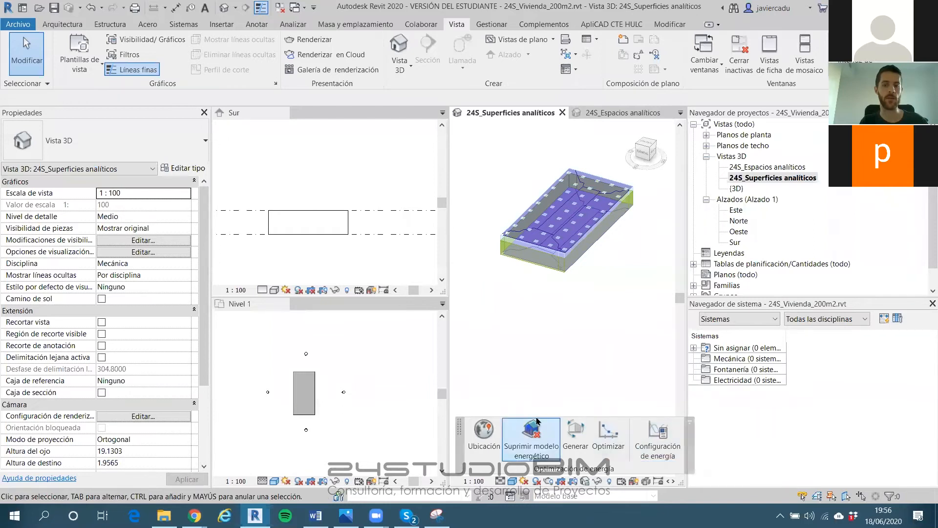
# Set the target sill height to 0.7500 in the advanced energy settings, and review the conceptual construction types
pyautogui.click(651, 447)
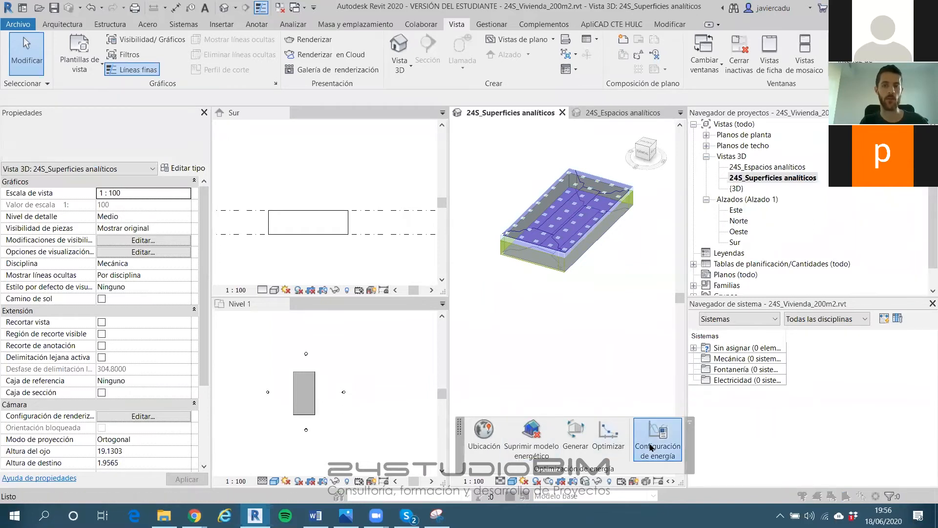
pyautogui.click(384, 249)
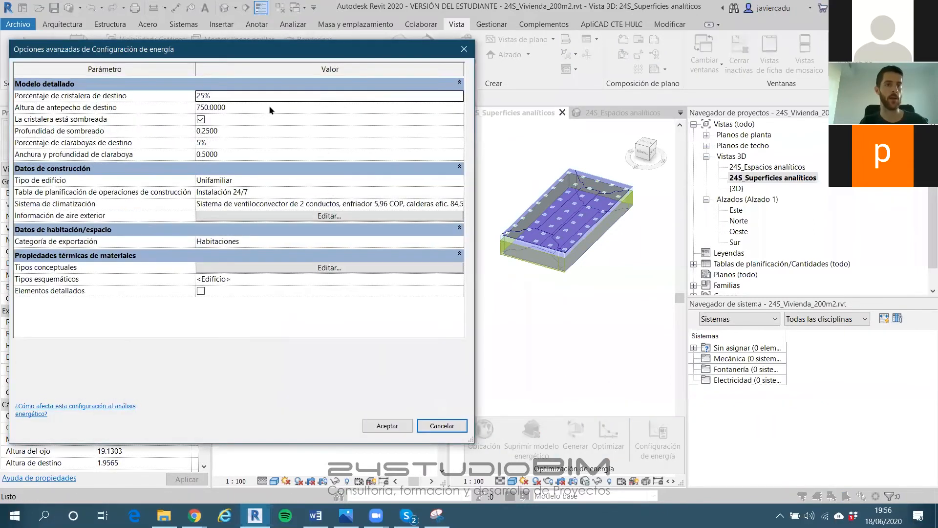
pyautogui.click(236, 107)
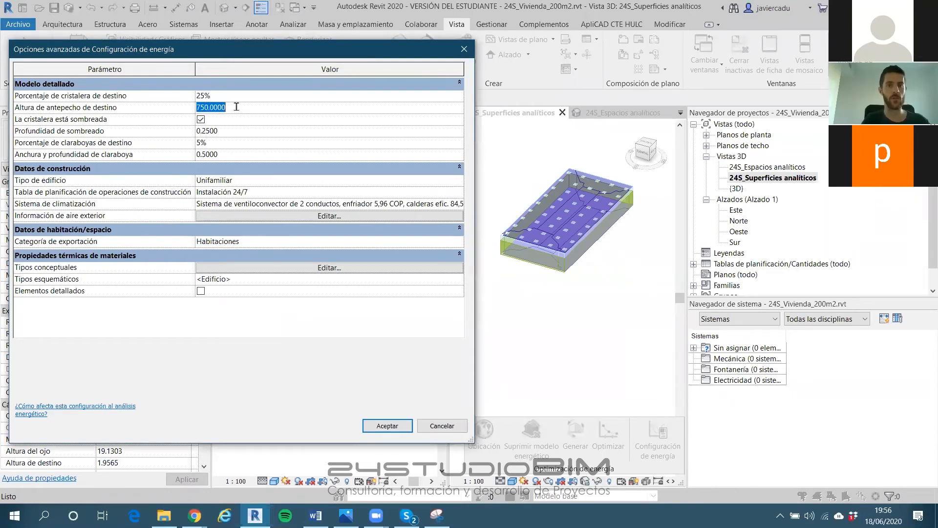
pyautogui.write('0.7500')
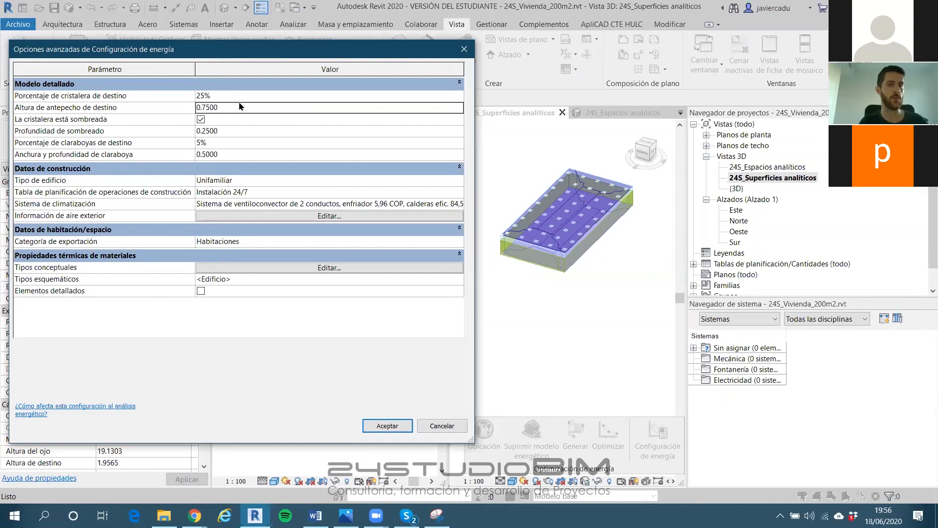
pyautogui.click(227, 268)
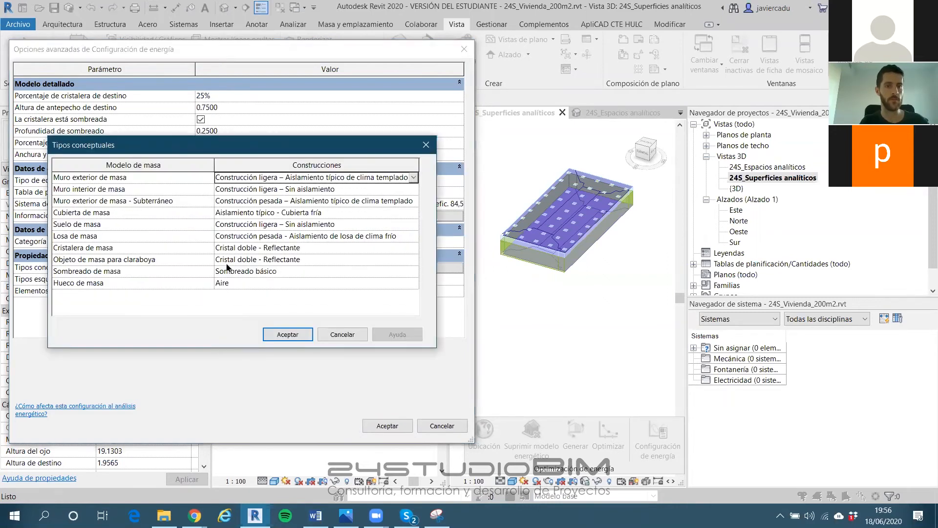
pyautogui.click(291, 334)
pyautogui.click(394, 428)
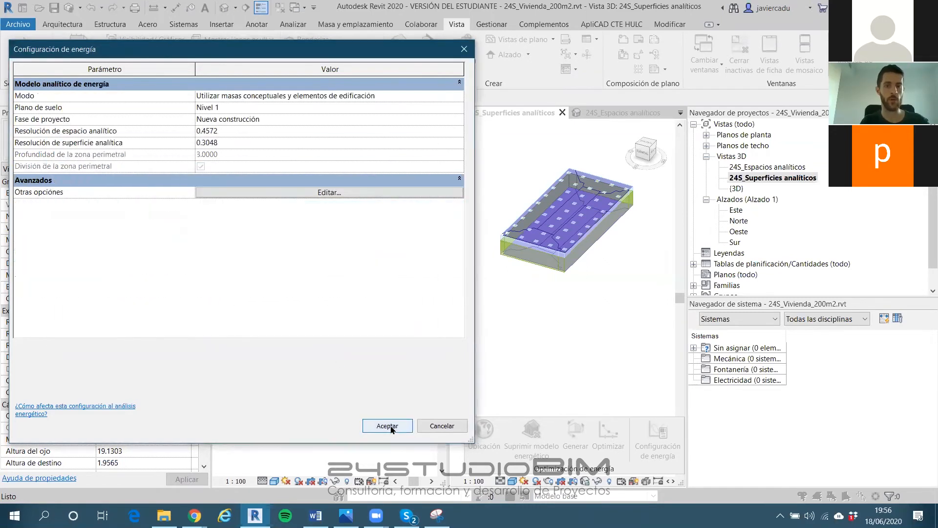
pyautogui.click(398, 429)
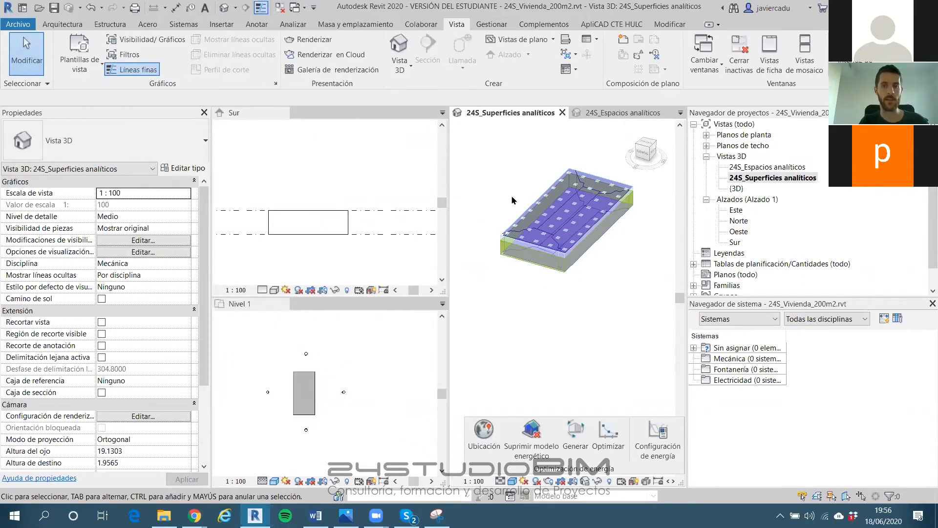
# Delete the existing energy model and create it again with the new energy settings
pyautogui.keyDown('shift'); pyautogui.moveTo(597, 227); pyautogui.dragTo(529, 189, button='middle'); pyautogui.keyUp('shift')
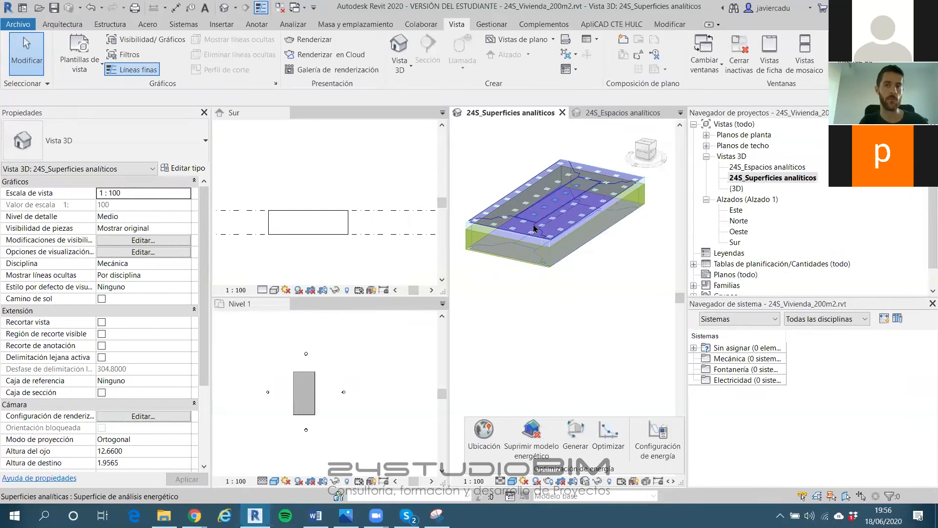
pyautogui.scroll(-2, 557, 242)
pyautogui.click(532, 430)
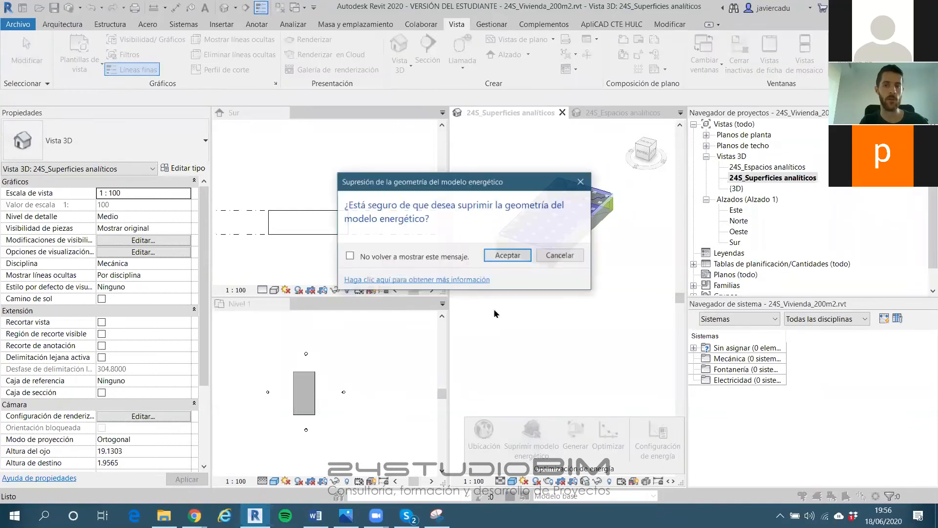
pyautogui.click(516, 254)
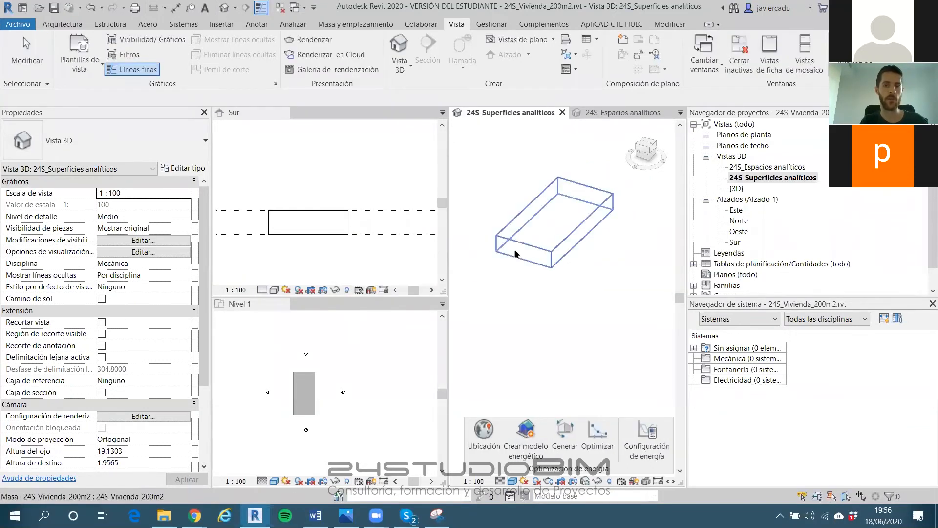
pyautogui.click(521, 438)
pyautogui.click(559, 252)
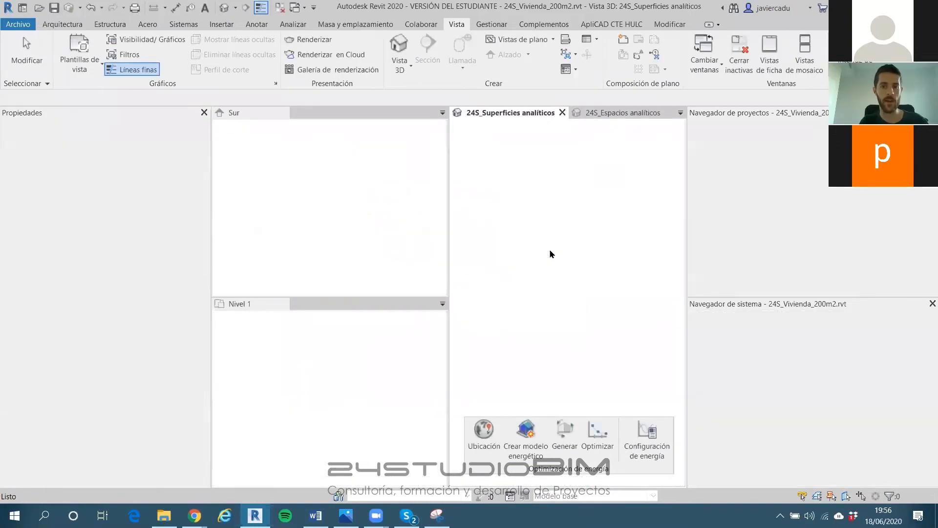
# Return to the 24S_Superficies analíticos 3D view and examine the regenerated window surfaces on the facades
pyautogui.doubleClick(755, 179)
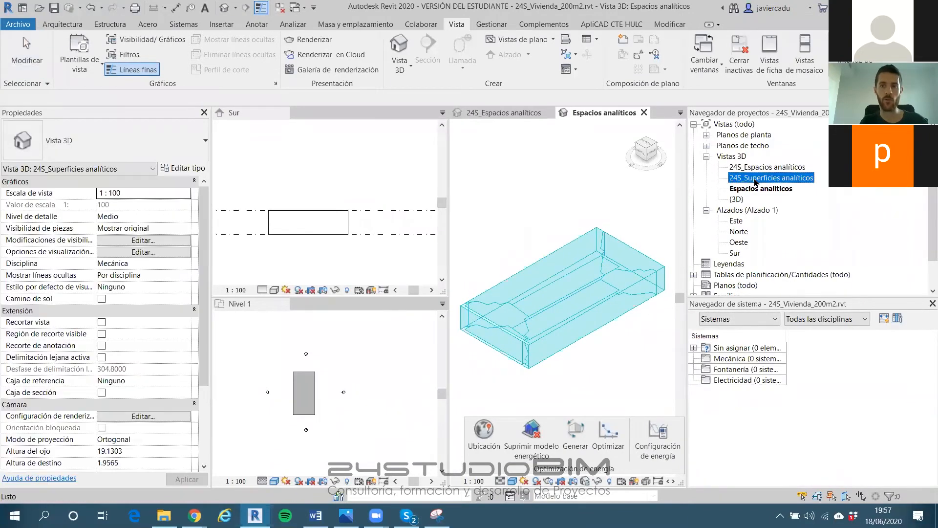
pyautogui.scroll(5, 557, 242)
pyautogui.keyDown('shift'); pyautogui.moveTo(557, 243); pyautogui.dragTo(594, 224, button='middle'); pyautogui.keyUp('shift')
pyautogui.click(593, 225)
pyautogui.press('Escape')
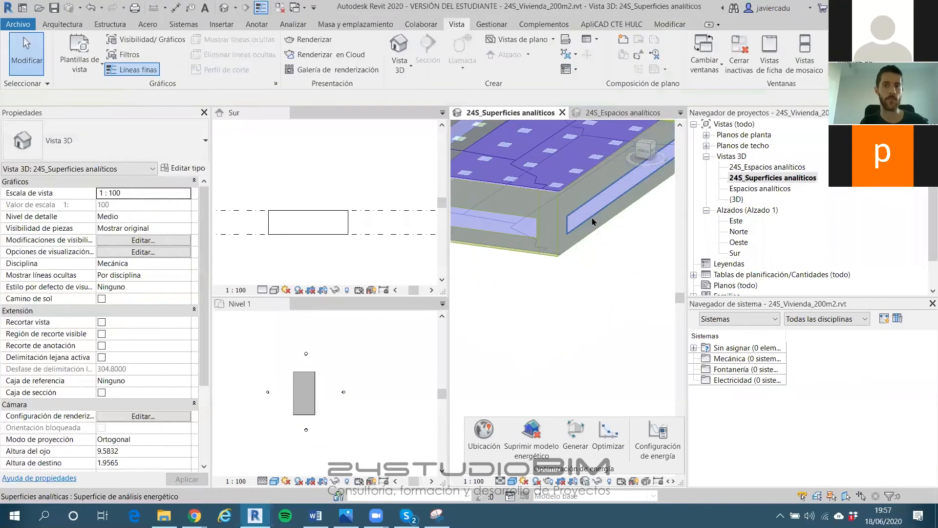
pyautogui.click(593, 222)
pyautogui.press('Escape')
pyautogui.scroll(-3, 574, 192)
pyautogui.moveTo(572, 182); pyautogui.dragTo(553, 212, button='middle')
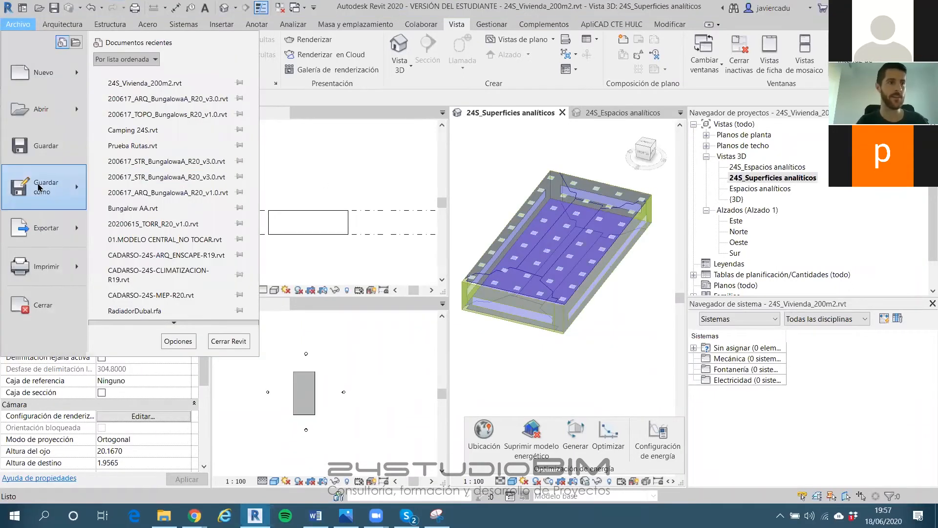
# Save the project as a copy named 24S_Vivienda_200m2_1planta.rvt in the Webinar sostenibilidad folder
pyautogui.moveTo(41, 187)
pyautogui.click(155, 147)
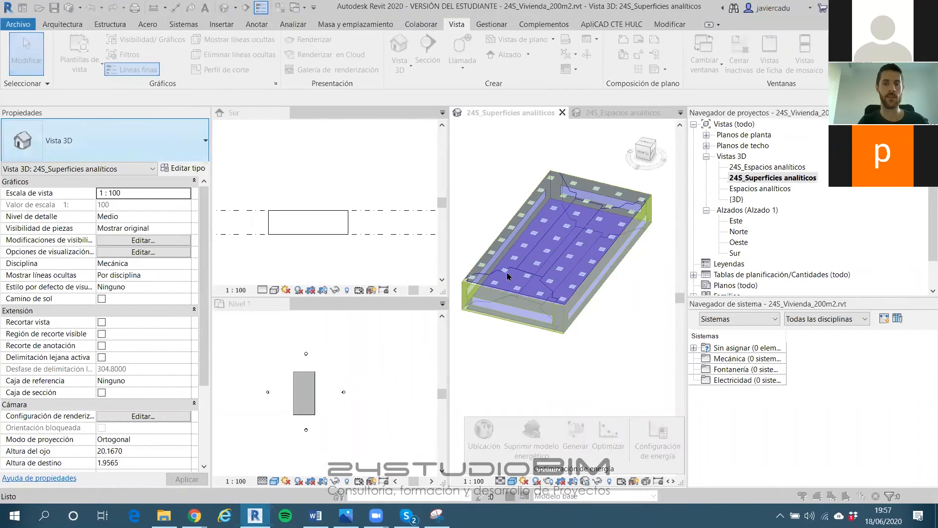
pyautogui.click(509, 404)
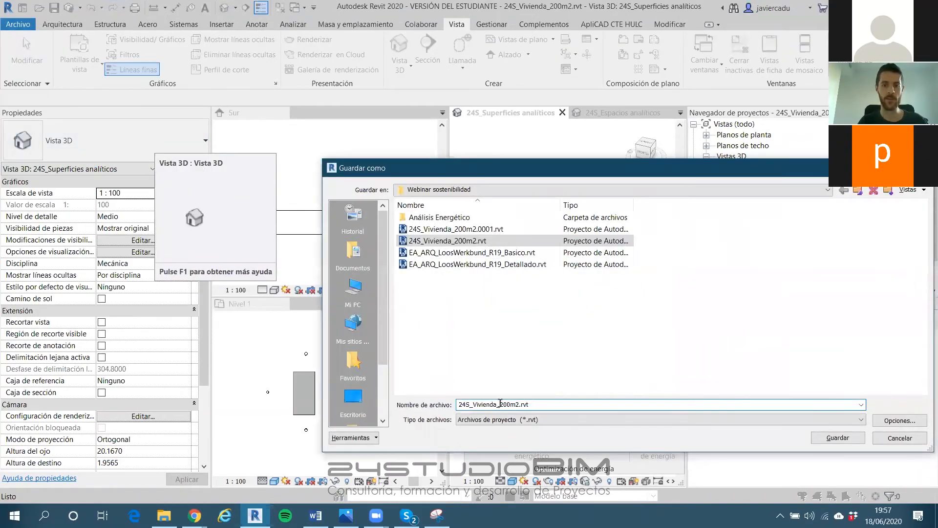
pyautogui.write('_1plan')
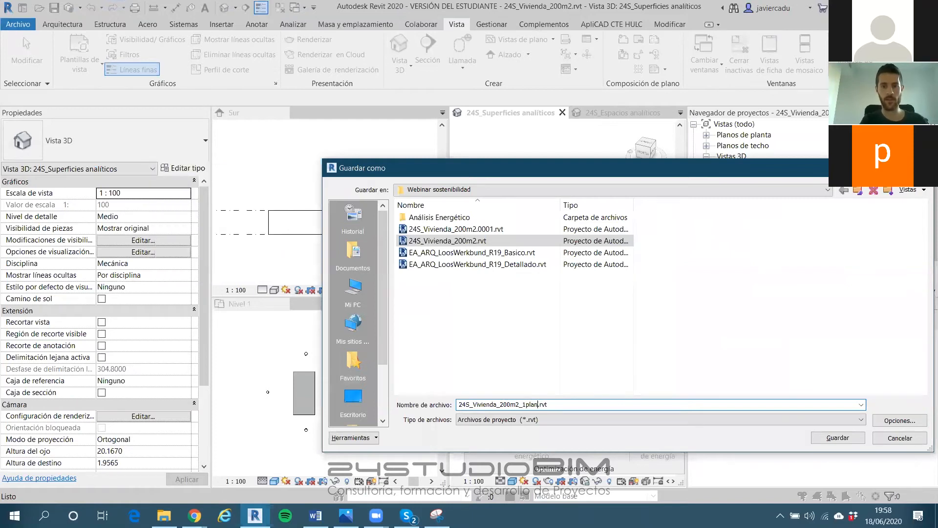
pyautogui.write('ta')
pyautogui.press('Return')
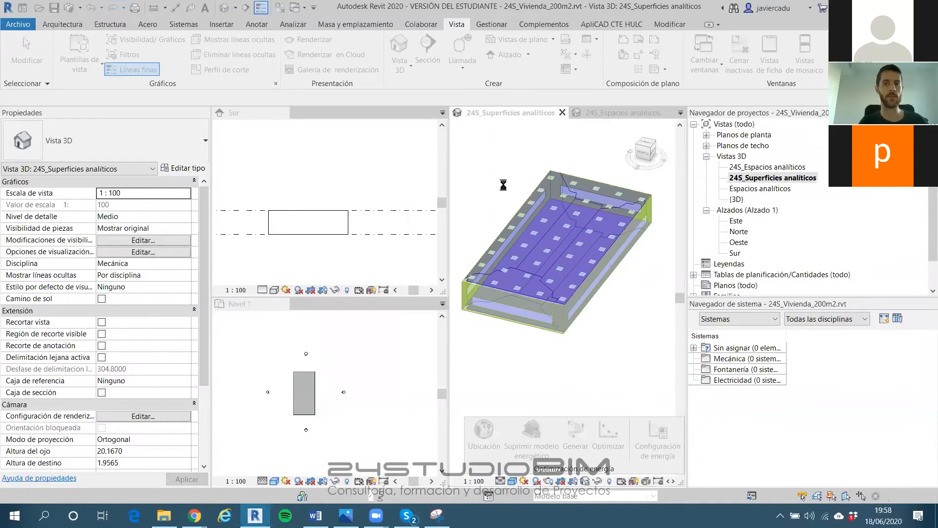
# Generate the energy simulation with the option to update the energy analytical model, and accept the completion notice
pyautogui.scroll(-1, 523, 192)
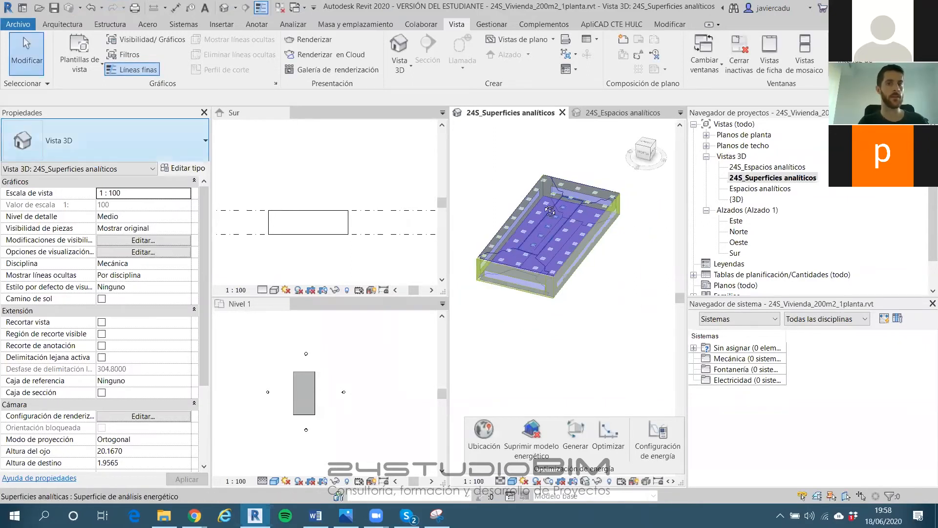
pyautogui.keyDown('shift'); pyautogui.moveTo(595, 240); pyautogui.dragTo(579, 235, button='middle'); pyautogui.keyUp('shift')
pyautogui.moveTo(554, 203); pyautogui.dragTo(563, 235, button='middle')
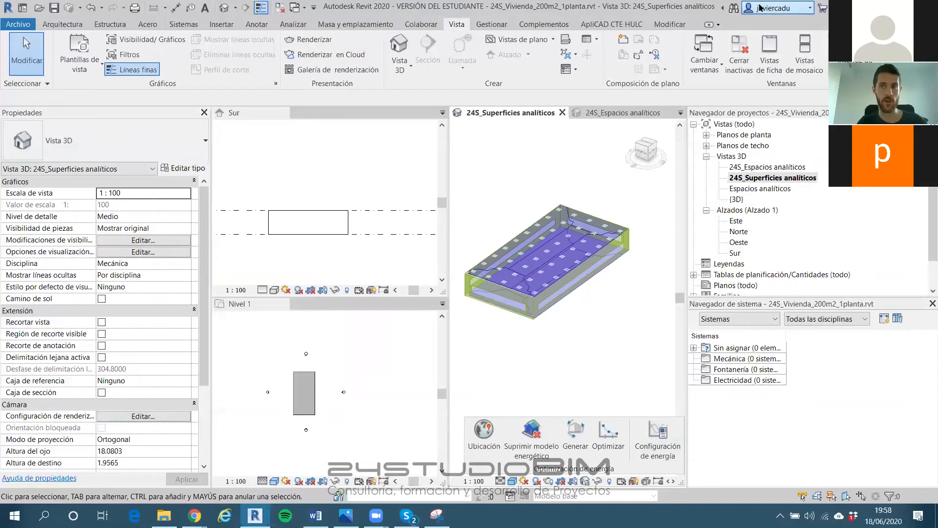
pyautogui.click(577, 433)
pyautogui.moveTo(454, 138); pyautogui.dragTo(316, 90)
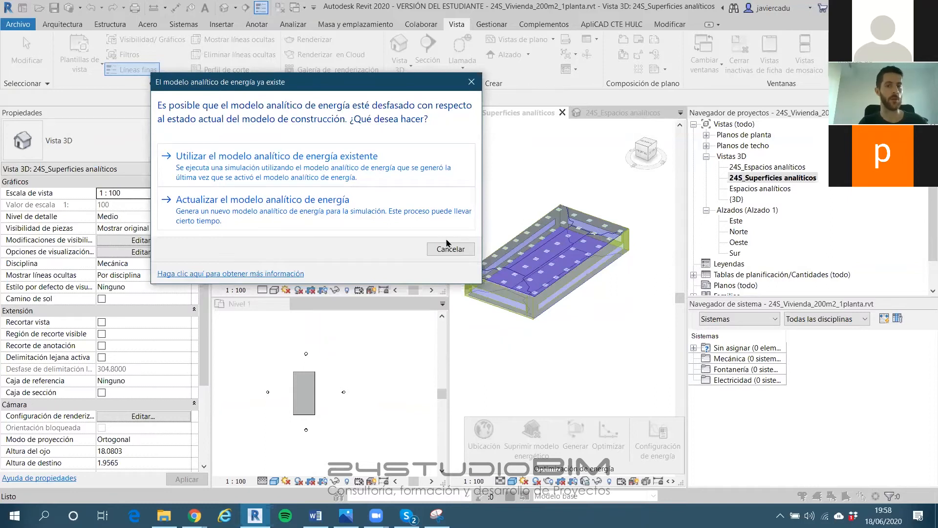
pyautogui.click(253, 208)
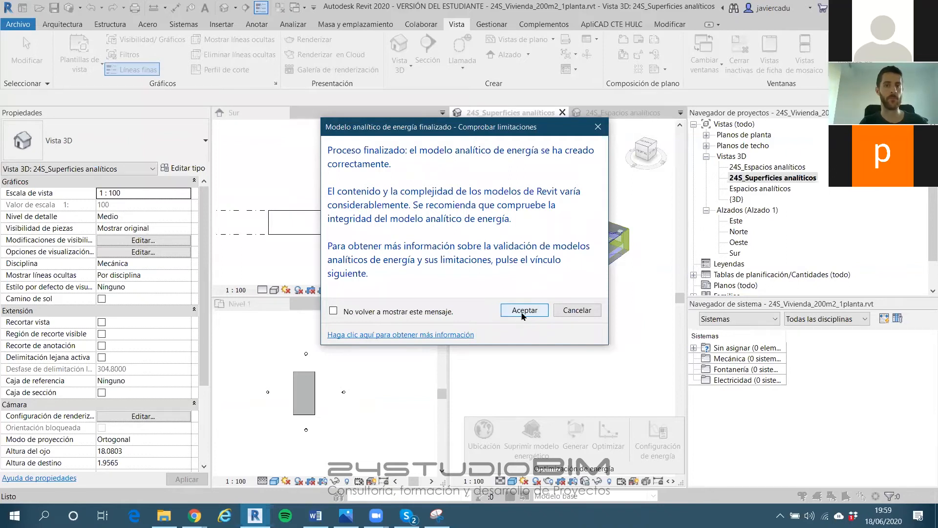
pyautogui.click(523, 313)
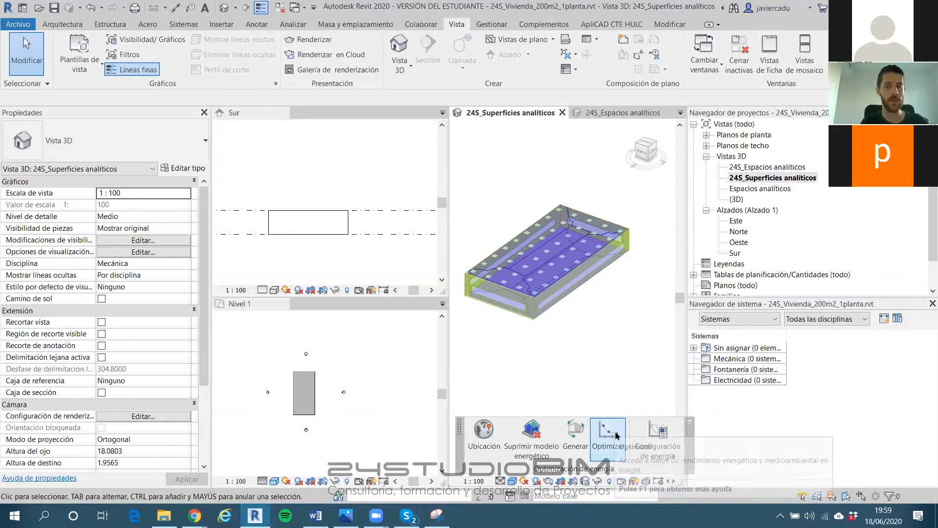
# Launch Autodesk Insight in the browser with the Optimizar command and go to the Insights overview
pyautogui.moveTo(692, 449); pyautogui.dragTo(678, 446)
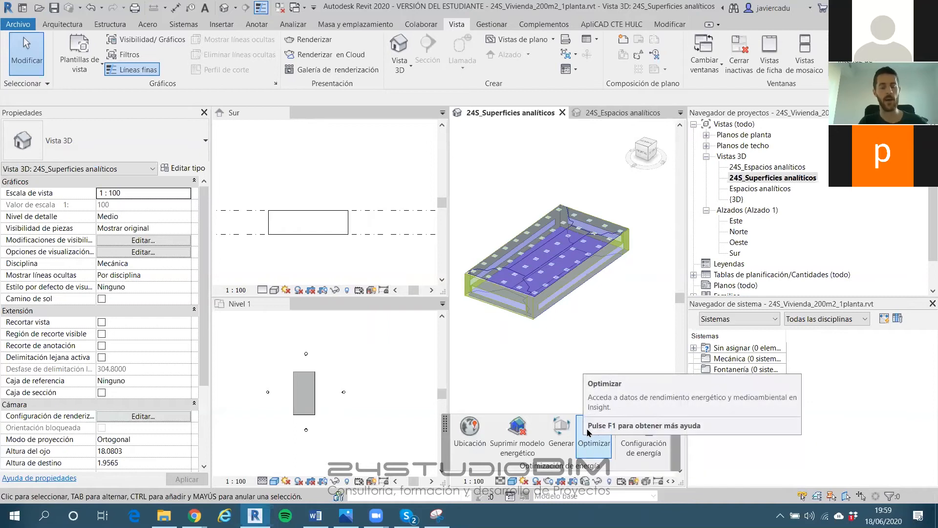
pyautogui.click(590, 437)
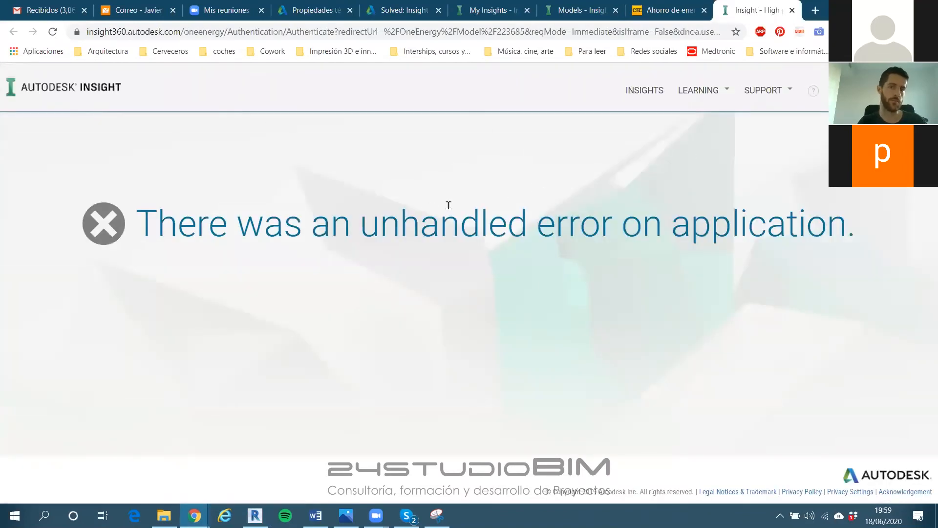
pyautogui.click(641, 93)
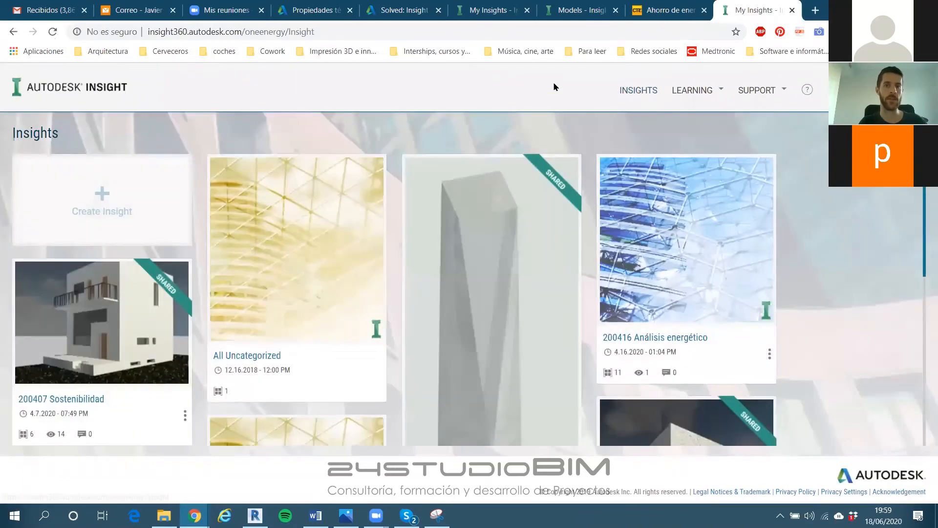
# Look through the existing insight projects on the Insights overview page
pyautogui.scroll(-3, 478, 178)
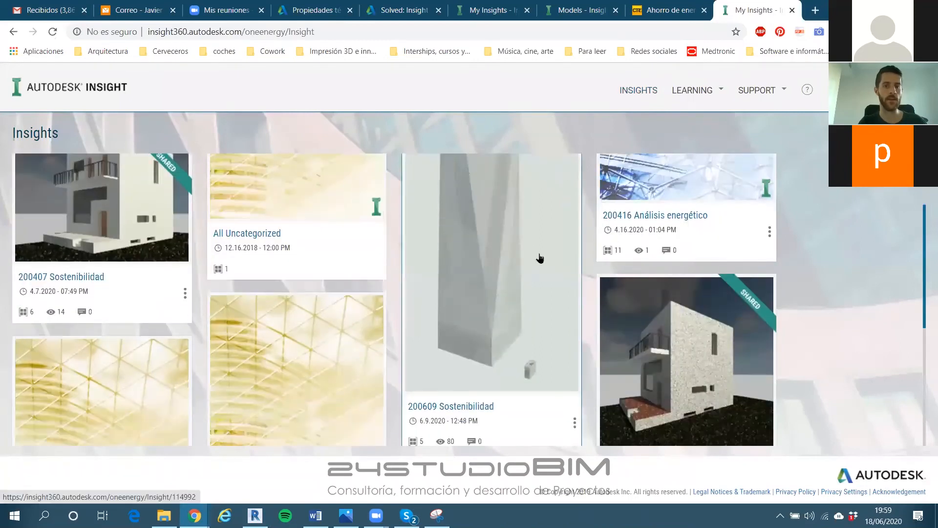
pyautogui.scroll(3, 540, 258)
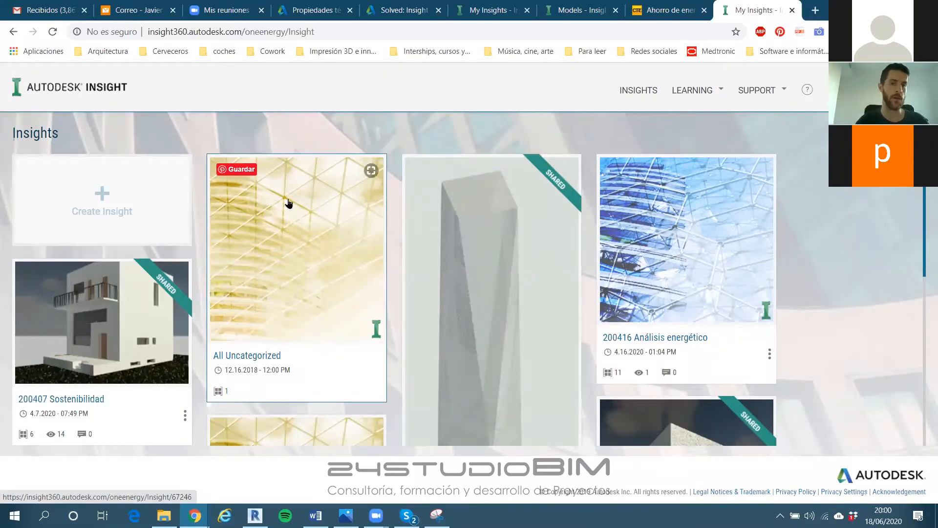
pyautogui.scroll(-1, 289, 189)
pyautogui.scroll(-2, 344, 292)
pyautogui.scroll(2, 318, 285)
pyautogui.scroll(-4, 461, 279)
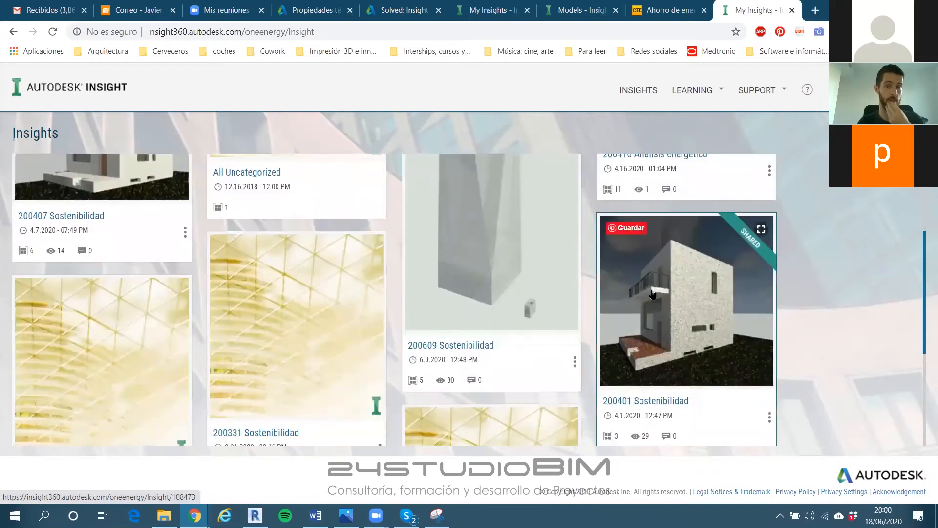
pyautogui.scroll(5, 586, 268)
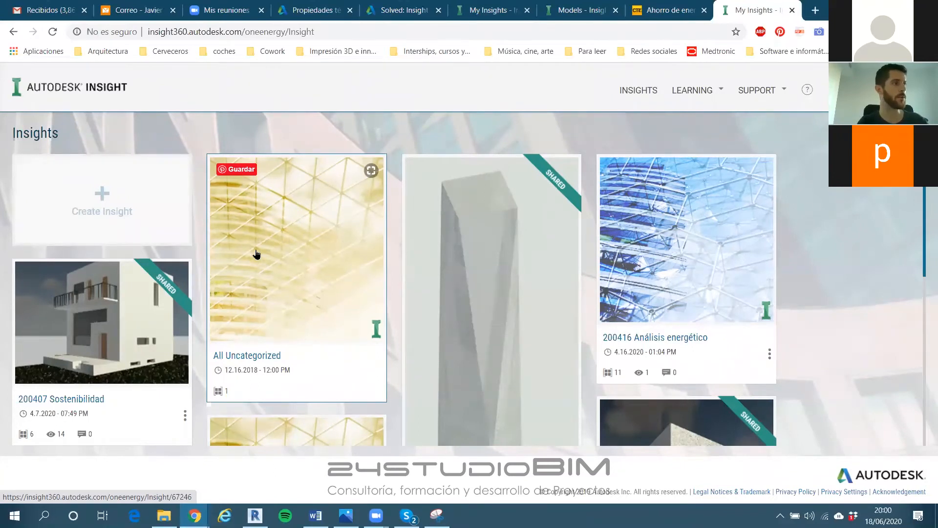
# Open the All Uncategorized insight to check the uploaded dwelling model, and switch back to Revit
pyautogui.click(280, 256)
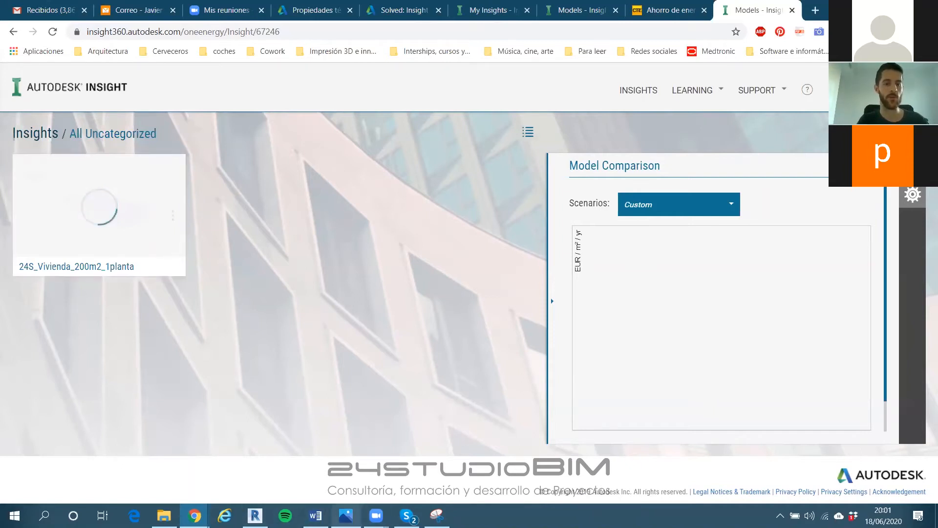
pyautogui.click(255, 516)
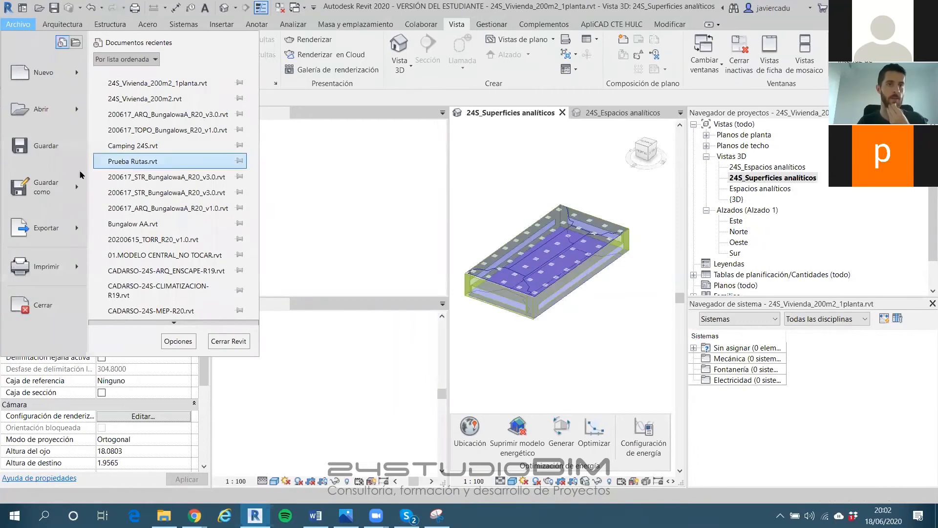
# Save the project as a copy named 24S_Vivienda_200m2_2 plantas.rvt in the Webinar sostenibilidad folder
pyautogui.moveTo(34, 197)
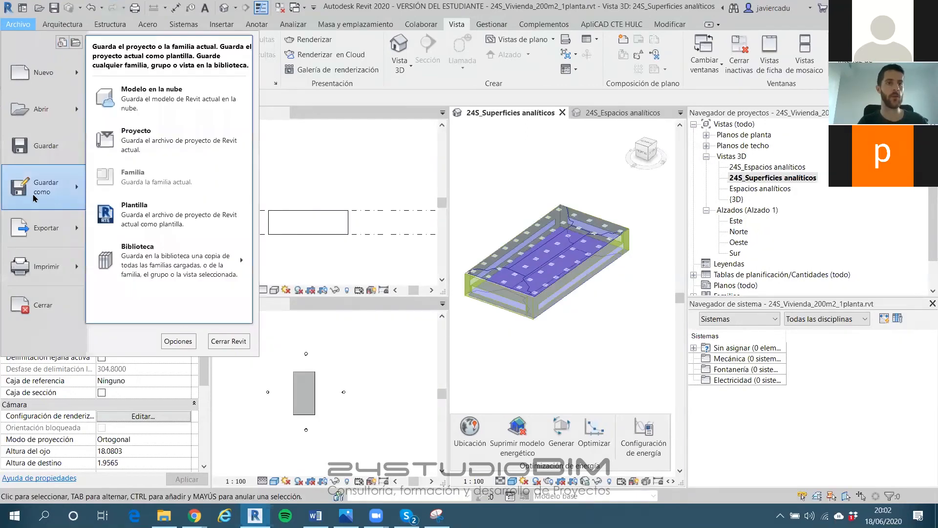
pyautogui.click(153, 145)
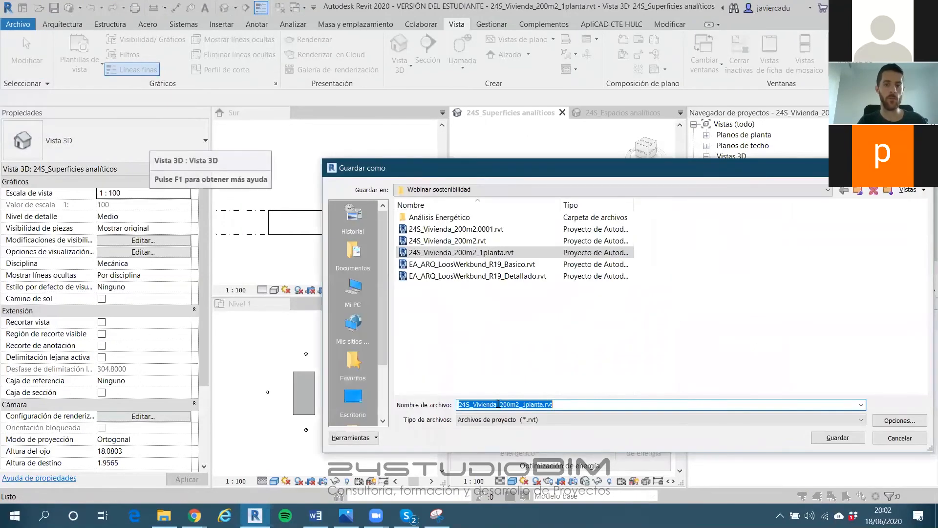
pyautogui.click(519, 406)
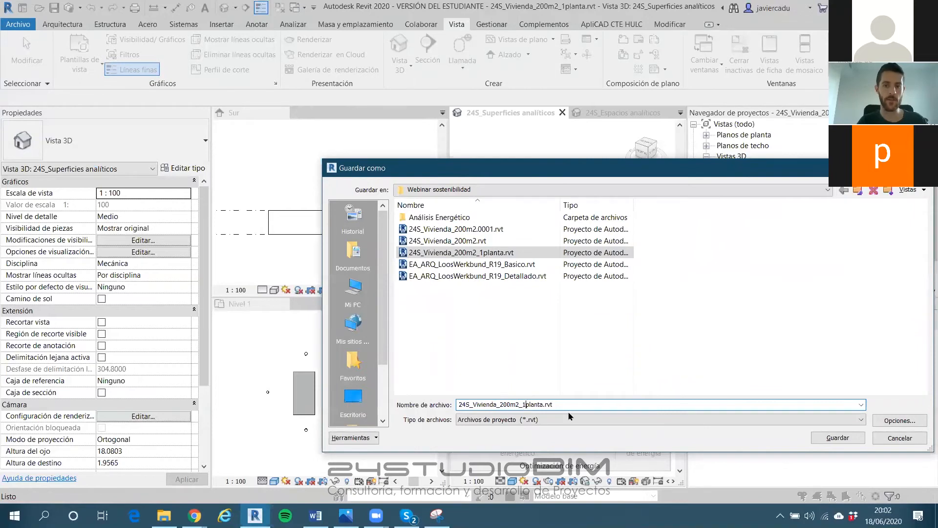
pyautogui.press('BackSpace')
pyautogui.press('Delete')
pyautogui.write('_2 ')
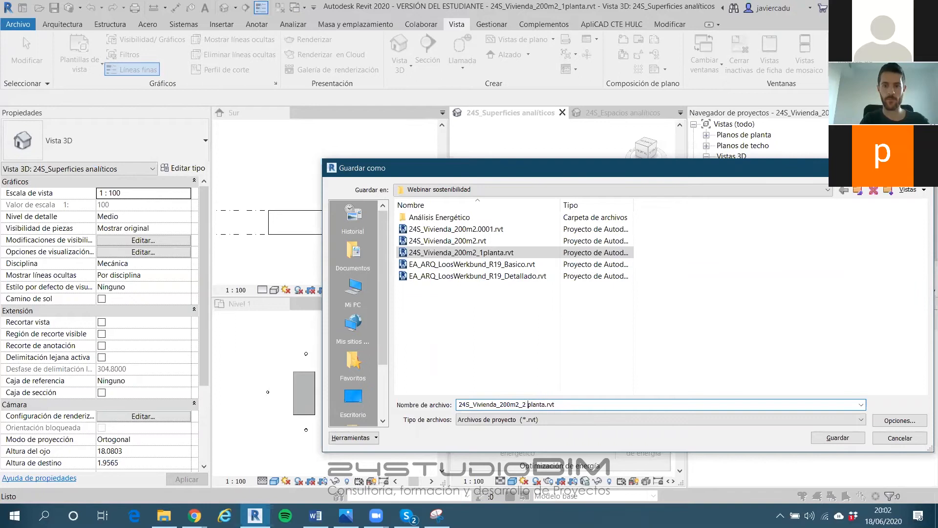
pyautogui.write('s')
pyautogui.press('Return')
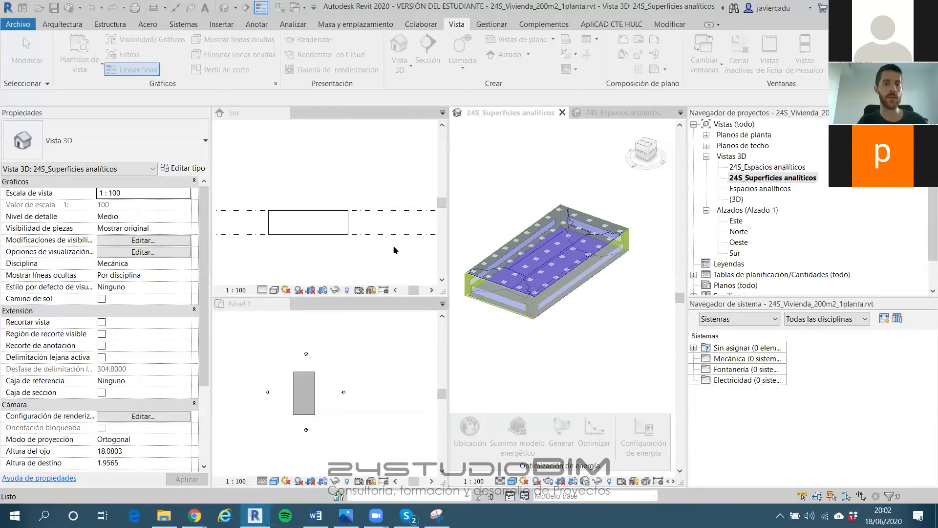
# Copy the Nivel 2 level upward in the Sur elevation to add a third level 3 m above it
pyautogui.click(356, 255)
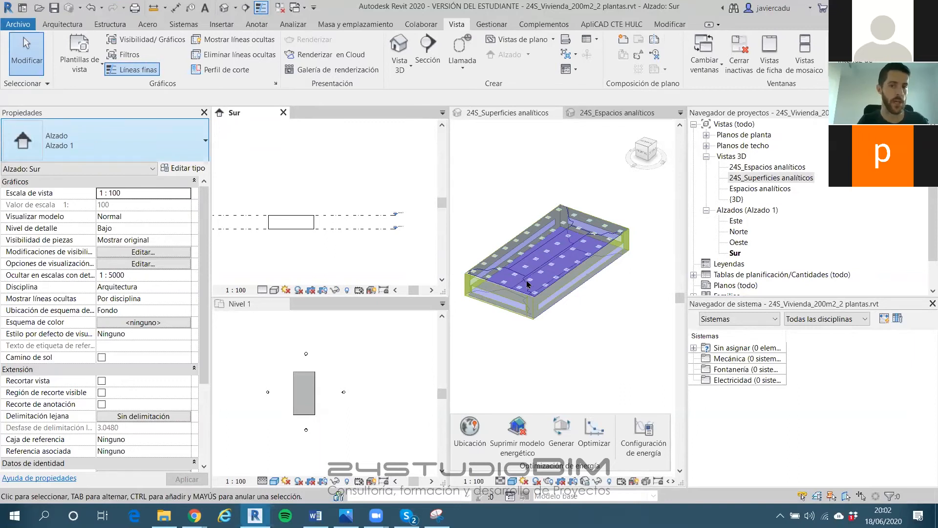
pyautogui.click(528, 305)
pyautogui.click(347, 222)
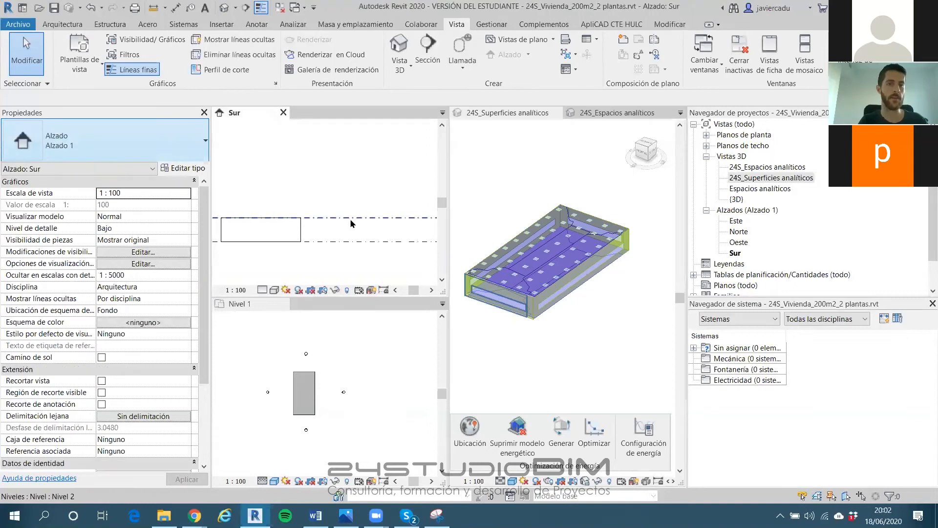
pyautogui.click(276, 66)
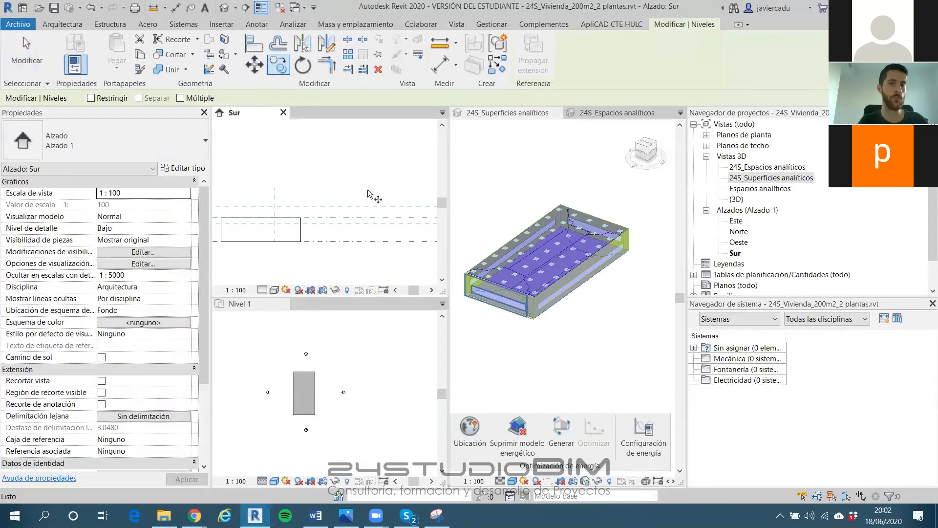
pyautogui.click(367, 217)
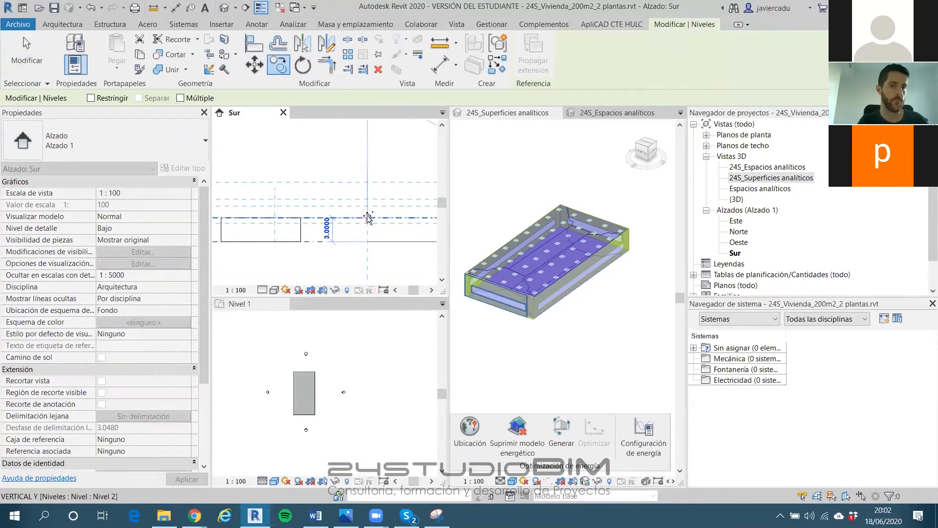
pyautogui.click(366, 194)
pyautogui.press('Escape')
pyautogui.scroll(-2, 336, 193)
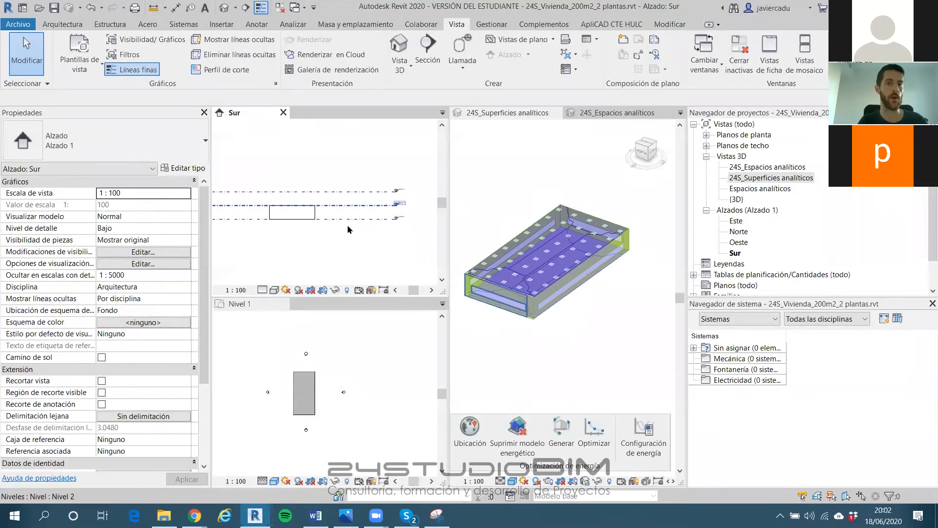
# Stretch the top of the dwelling mass up to the new third level in the Sur elevation
pyautogui.click(317, 215)
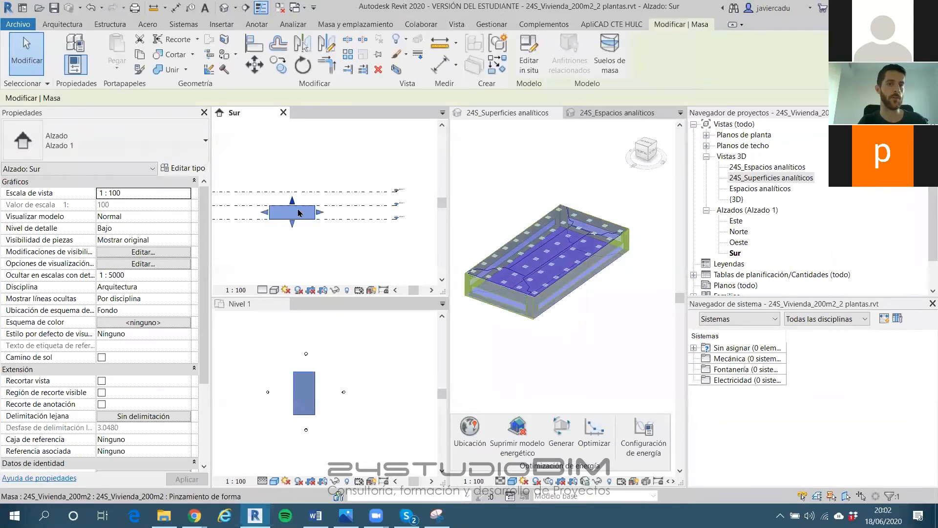
pyautogui.moveTo(293, 191); pyautogui.dragTo(292, 191)
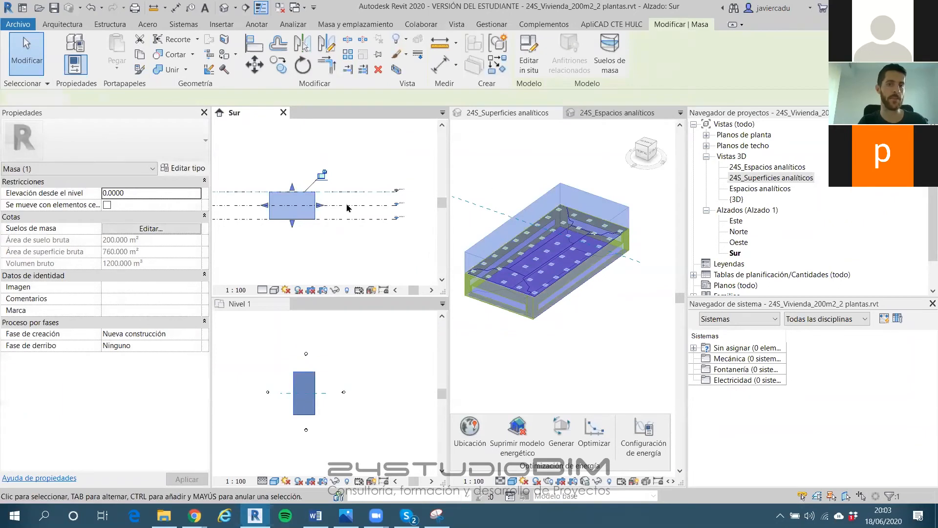
pyautogui.press('Escape')
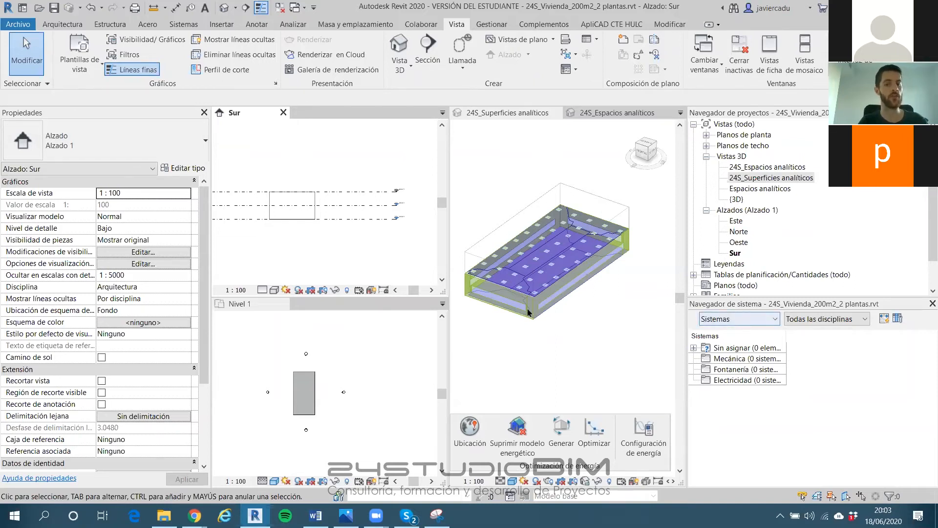
# Edit the mass in place from the Nivel 1 plan, reduce its 20 m length to 10 m, and finish the mass
pyautogui.click(304, 405)
pyautogui.scroll(3, 303, 402)
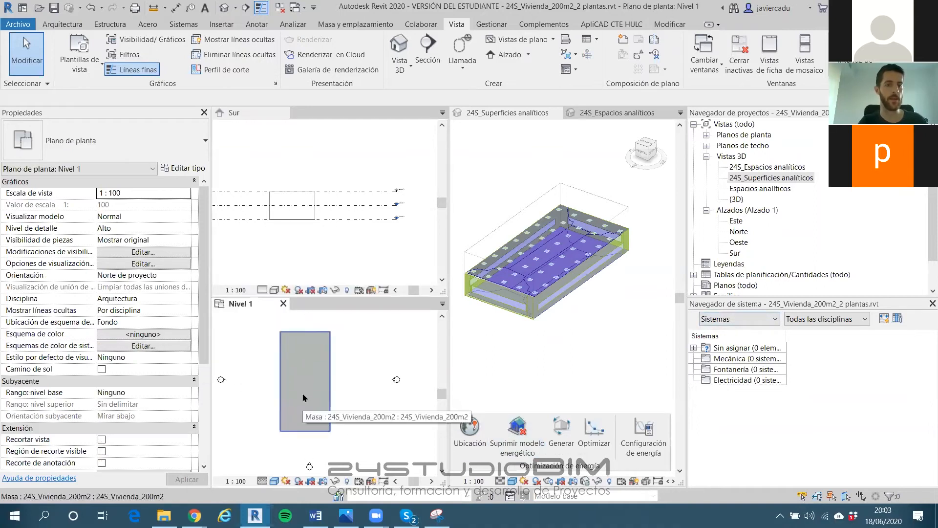
pyautogui.doubleClick(324, 342)
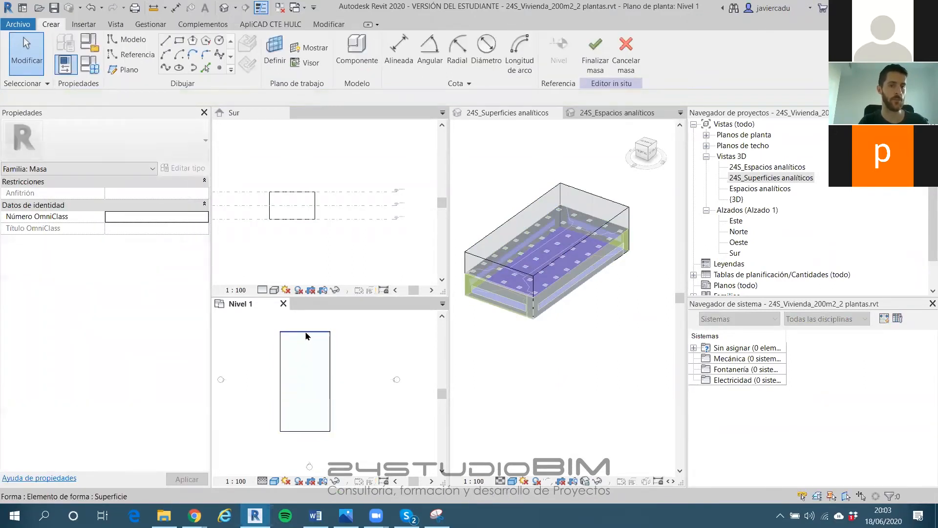
pyautogui.click(307, 334)
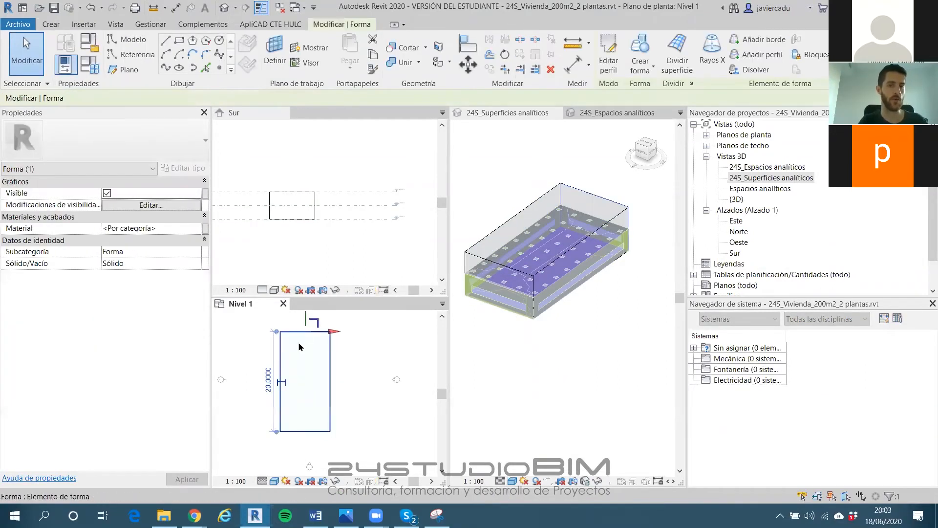
pyautogui.click(268, 380)
pyautogui.write('10')
pyautogui.press('Return')
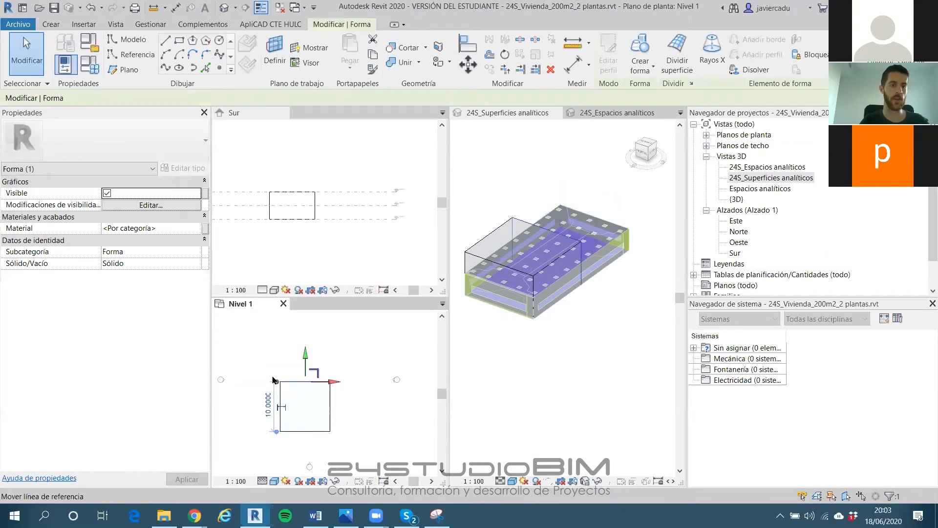
pyautogui.scroll(-2, 277, 353)
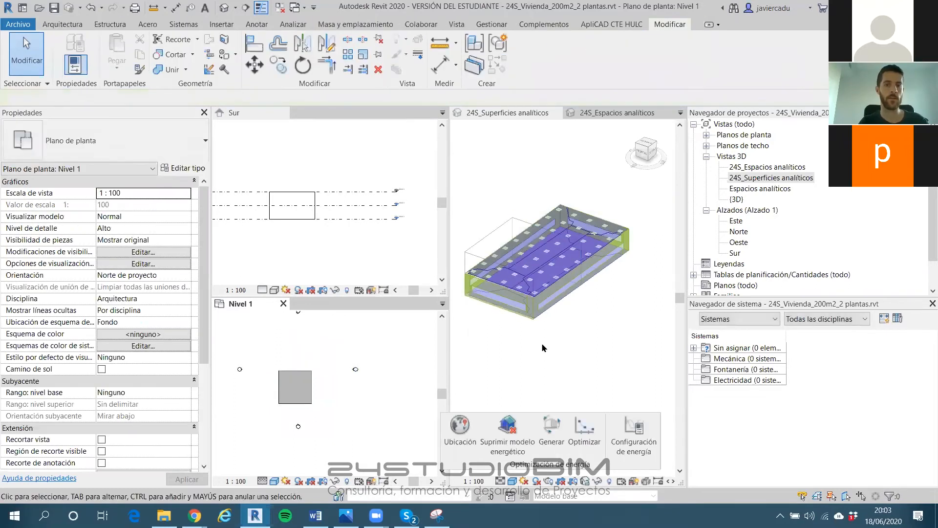
# Add a mass floor at Nivel 2 to the dwelling mass, keeping the one at Nivel 1
pyautogui.click(566, 348)
pyautogui.keyDown('shift'); pyautogui.moveTo(566, 344); pyautogui.dragTo(571, 279, button='middle'); pyautogui.keyUp('shift')
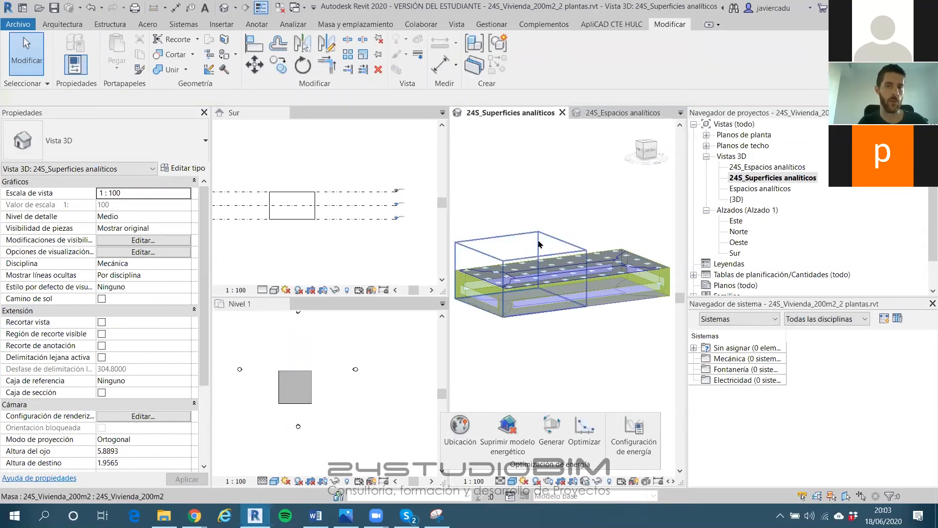
pyautogui.moveTo(499, 239); pyautogui.dragTo(562, 245, button='middle')
pyautogui.scroll(-1, 546, 252)
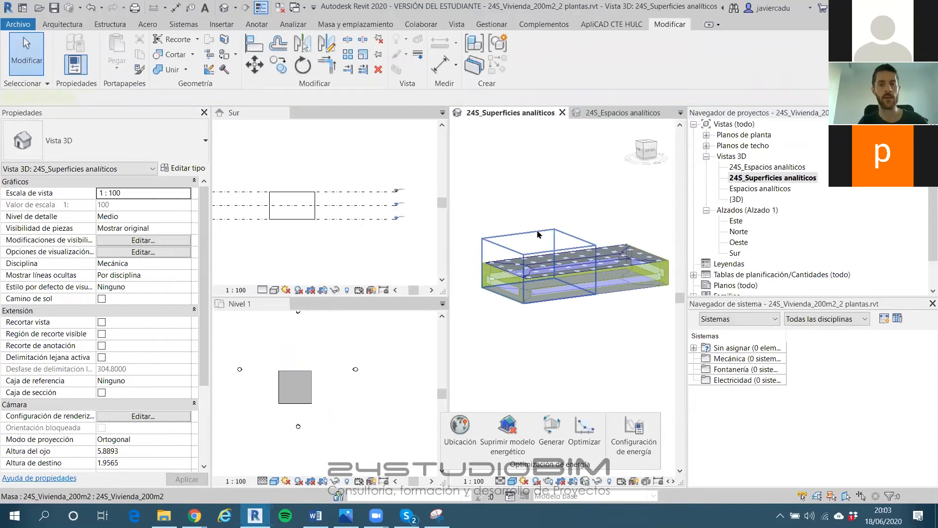
pyautogui.click(540, 236)
pyautogui.scroll(4, 521, 245)
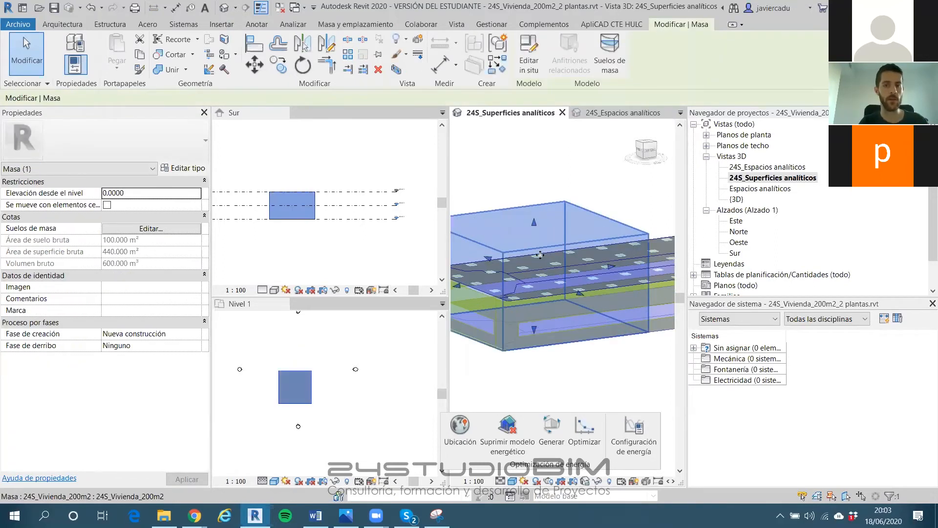
pyautogui.scroll(-2, 596, 254)
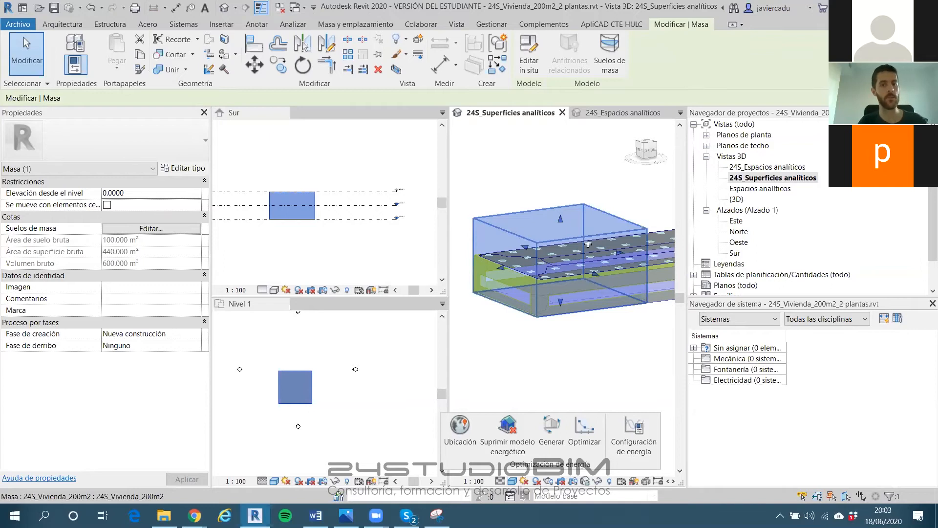
pyautogui.click(610, 51)
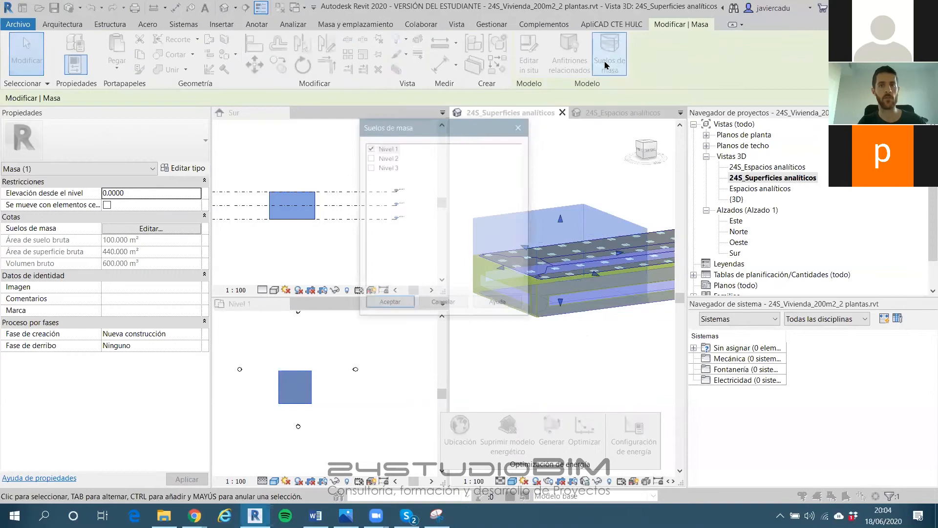
pyautogui.click(370, 157)
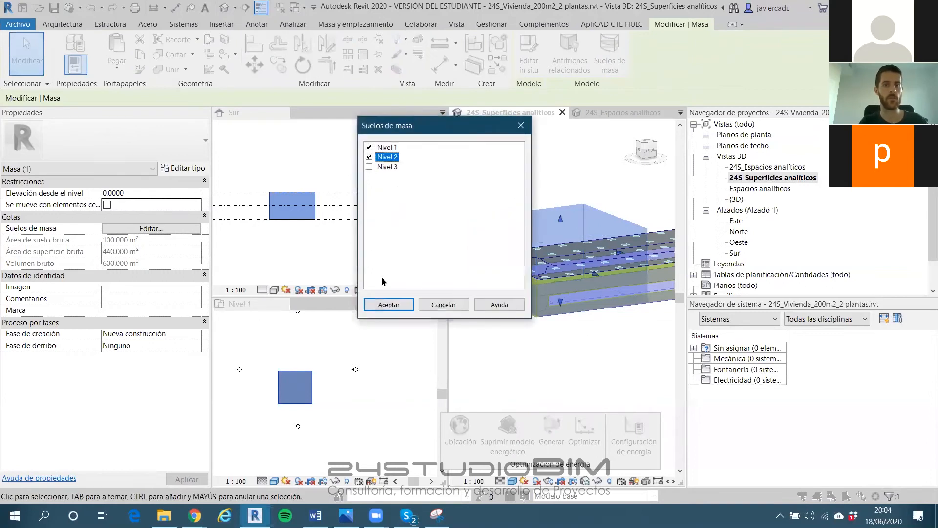
pyautogui.click(384, 304)
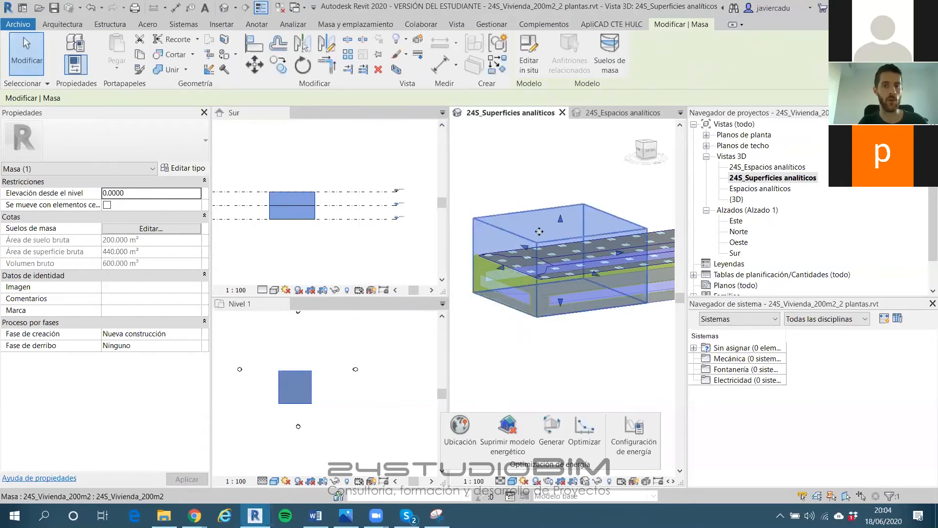
pyautogui.scroll(-2, 540, 233)
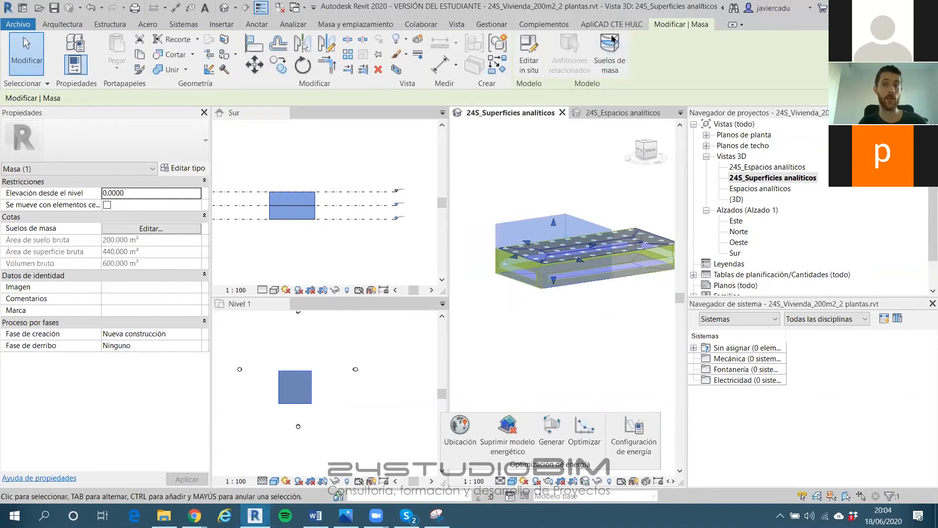
pyautogui.press('Escape')
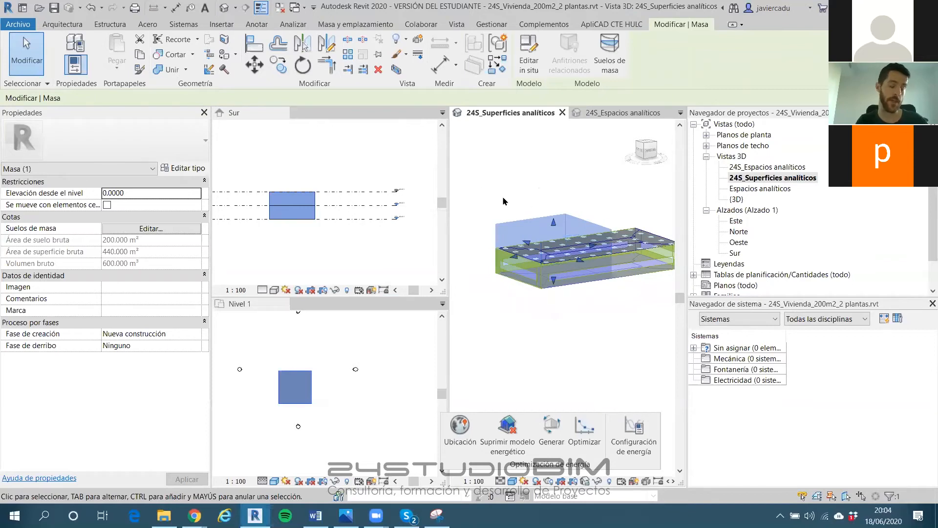
pyautogui.keyDown('shift'); pyautogui.moveTo(541, 202); pyautogui.dragTo(540, 212, button='middle'); pyautogui.keyUp('shift')
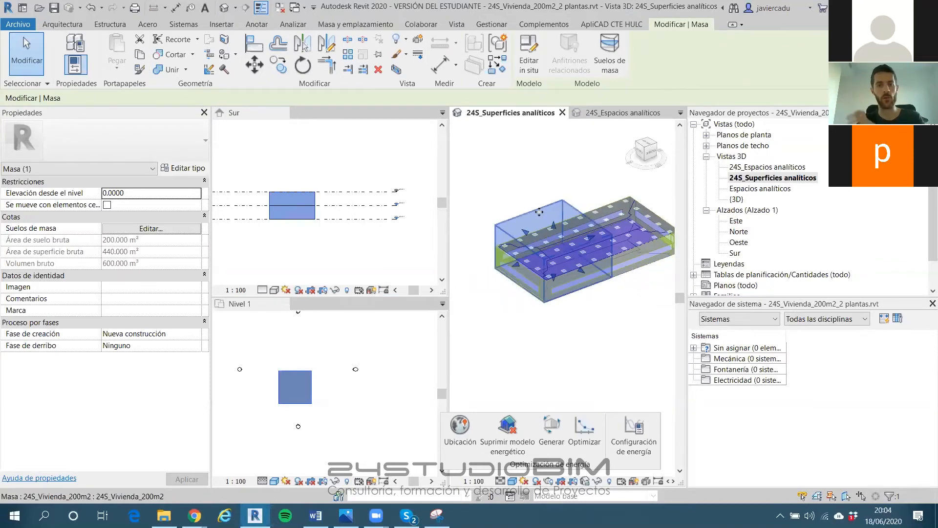
pyautogui.keyDown('shift'); pyautogui.moveTo(540, 211); pyautogui.dragTo(524, 211, button='middle'); pyautogui.keyUp('shift')
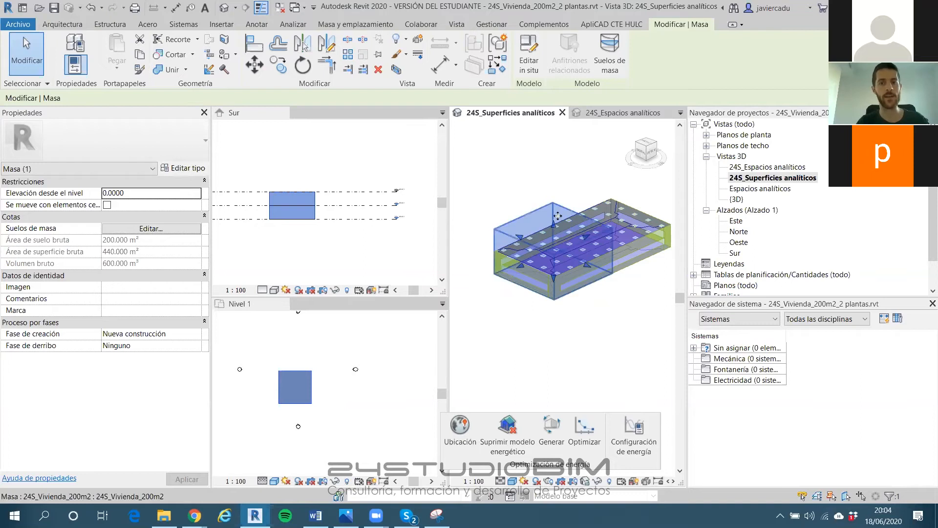
pyautogui.keyDown('shift'); pyautogui.moveTo(537, 340); pyautogui.dragTo(530, 222, button='middle'); pyautogui.keyUp('shift')
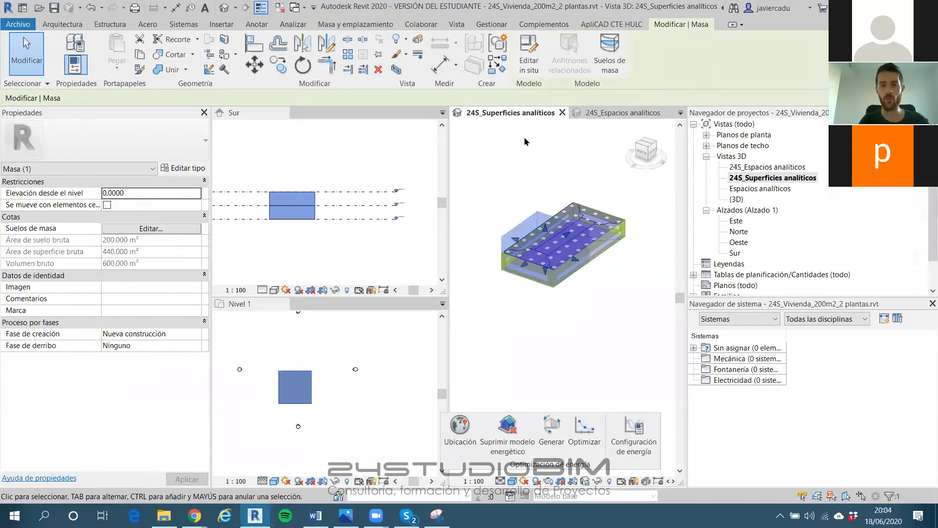
pyautogui.keyDown('shift'); pyautogui.moveTo(559, 304); pyautogui.dragTo(576, 269, button='middle'); pyautogui.keyUp('shift')
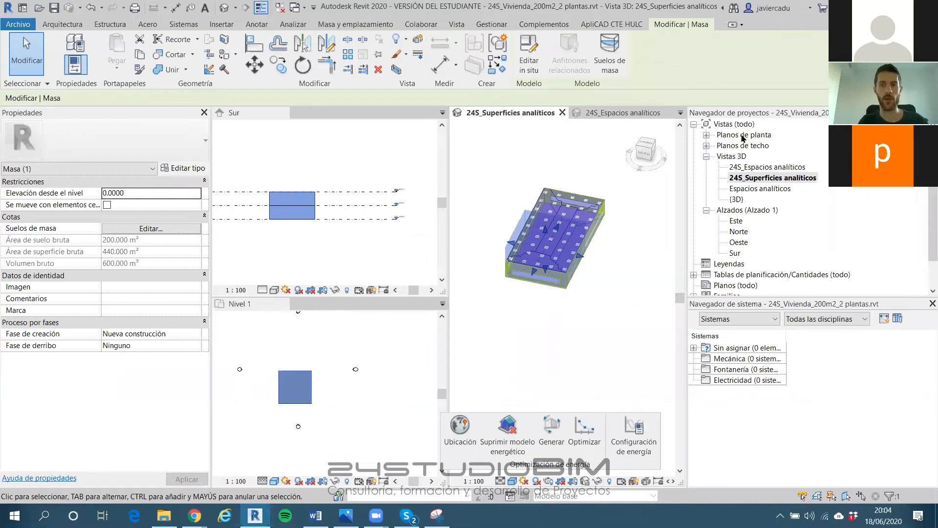
# Start a new in-place mass named Entorno from the Nivel 1 plan
pyautogui.doubleClick(739, 135)
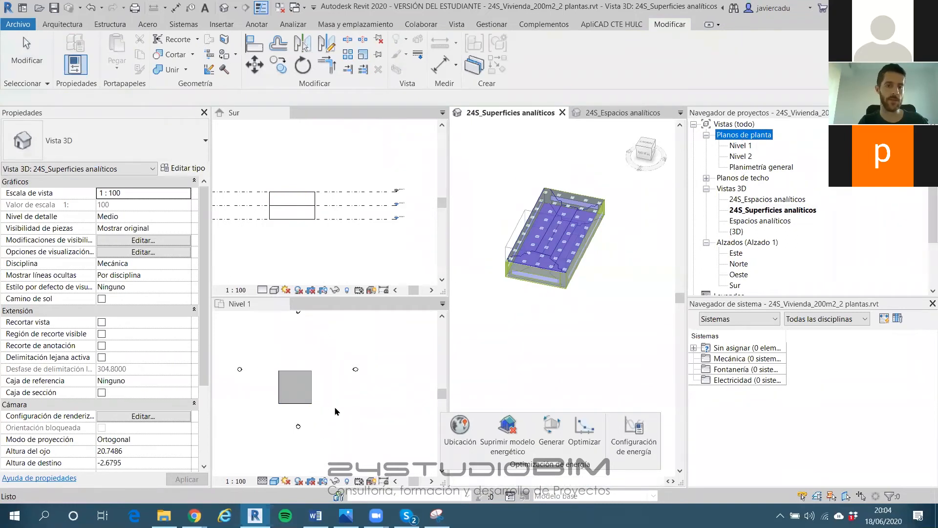
pyautogui.scroll(-4, 336, 411)
pyautogui.moveTo(364, 401); pyautogui.dragTo(377, 361, button='middle')
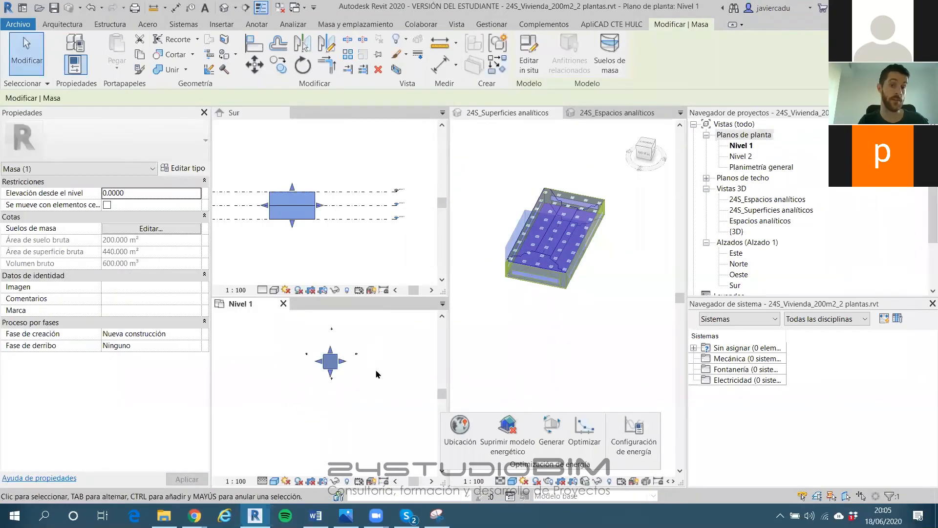
pyautogui.click(389, 374)
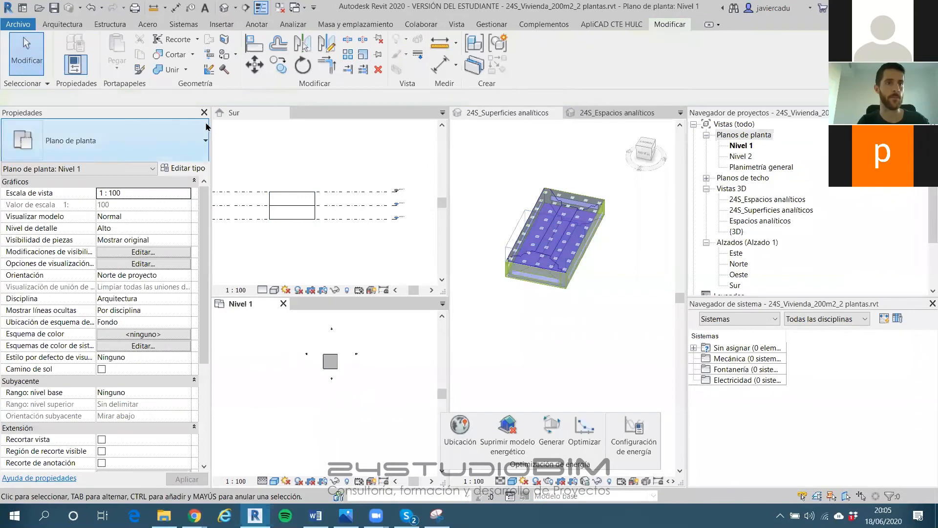
pyautogui.click(358, 25)
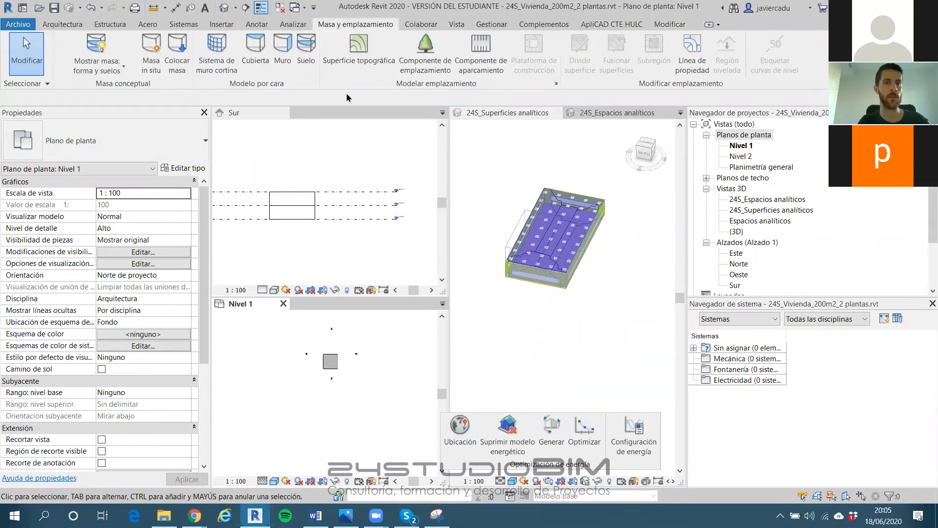
pyautogui.click(152, 49)
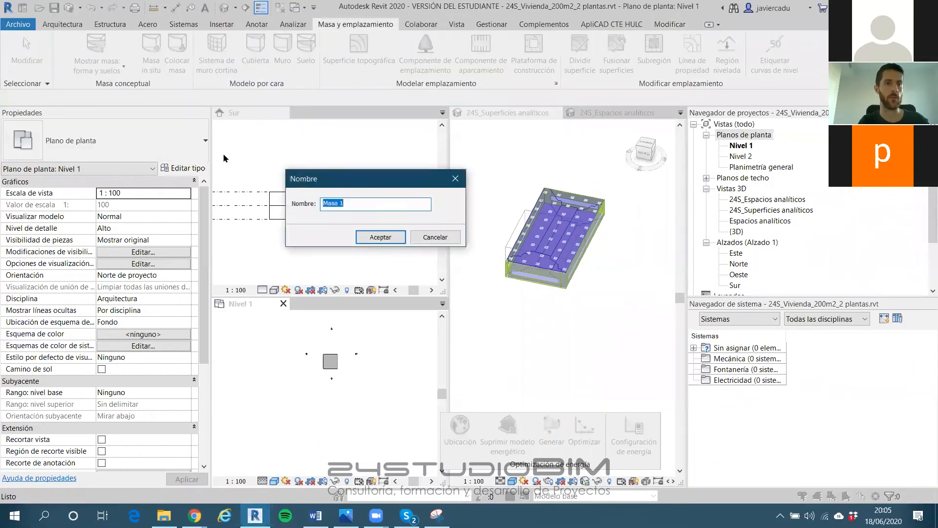
pyautogui.write('Entorno')
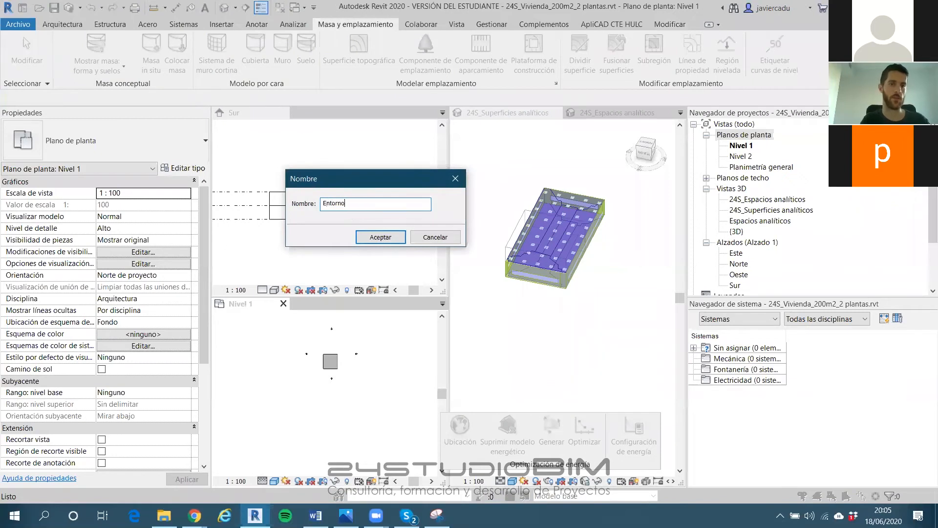
pyautogui.press('Return')
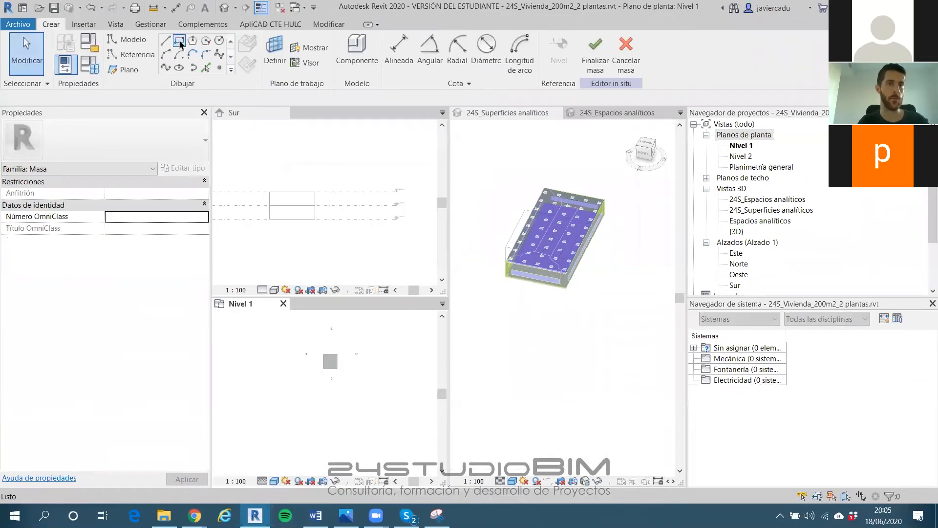
# Sketch a closed U-shaped outline around the dwelling in the Nivel 1 plan, about 90 m wide inside with one arm about 22 m wide
pyautogui.click(165, 42)
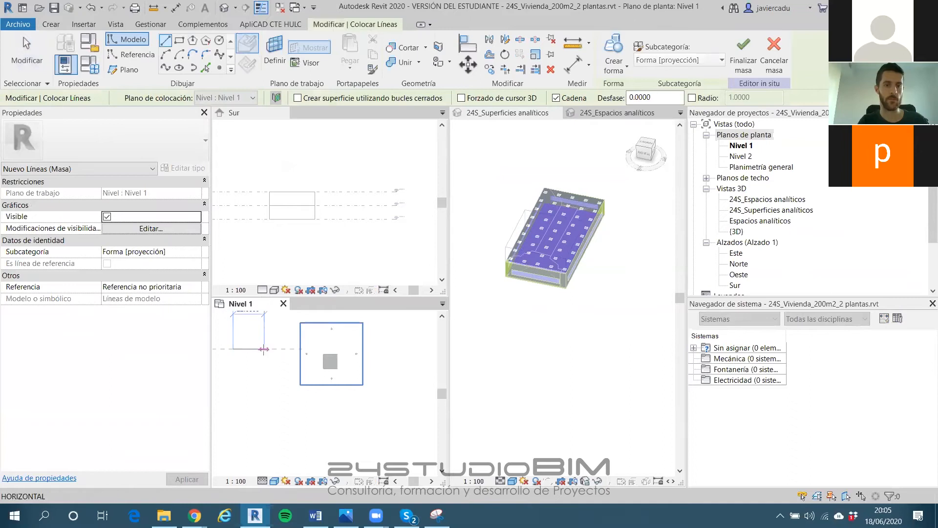
pyautogui.click(265, 349)
pyautogui.click(264, 437)
pyautogui.click(393, 436)
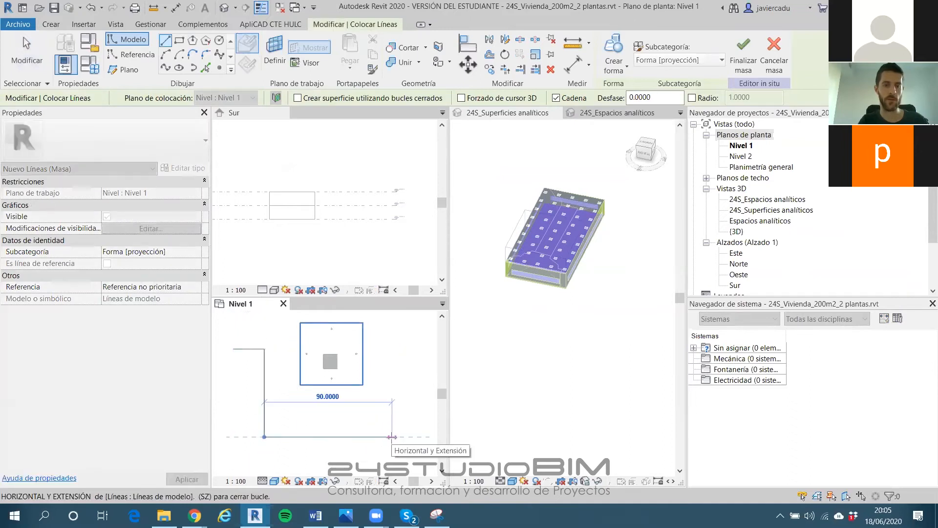
pyautogui.click(392, 349)
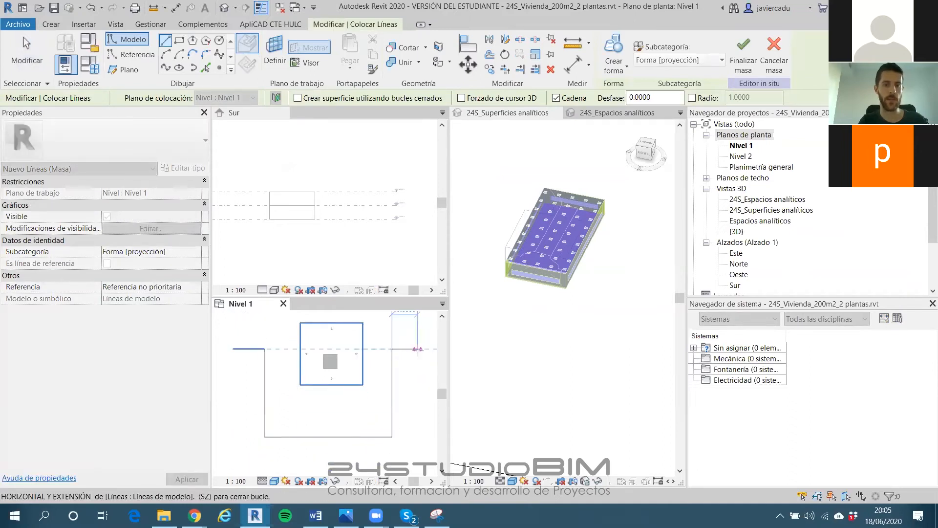
pyautogui.click(418, 460)
pyautogui.click(236, 459)
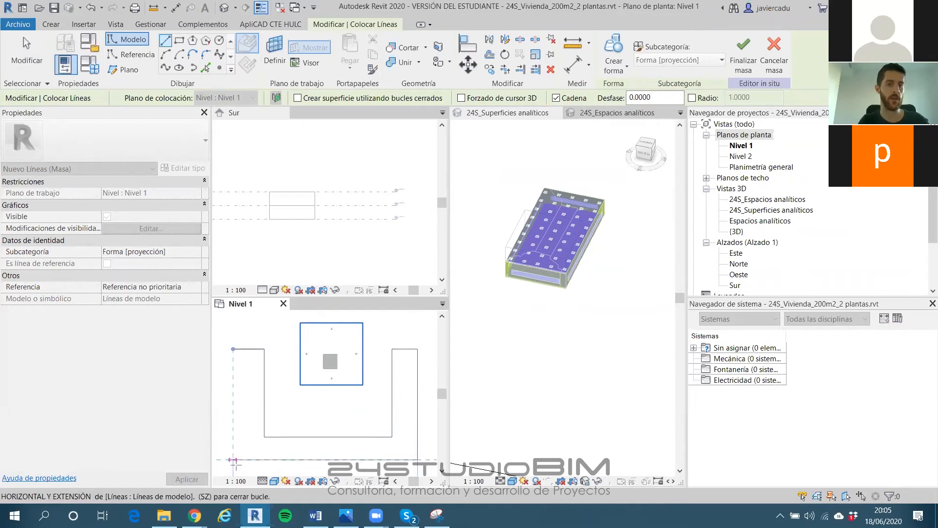
pyautogui.click(233, 349)
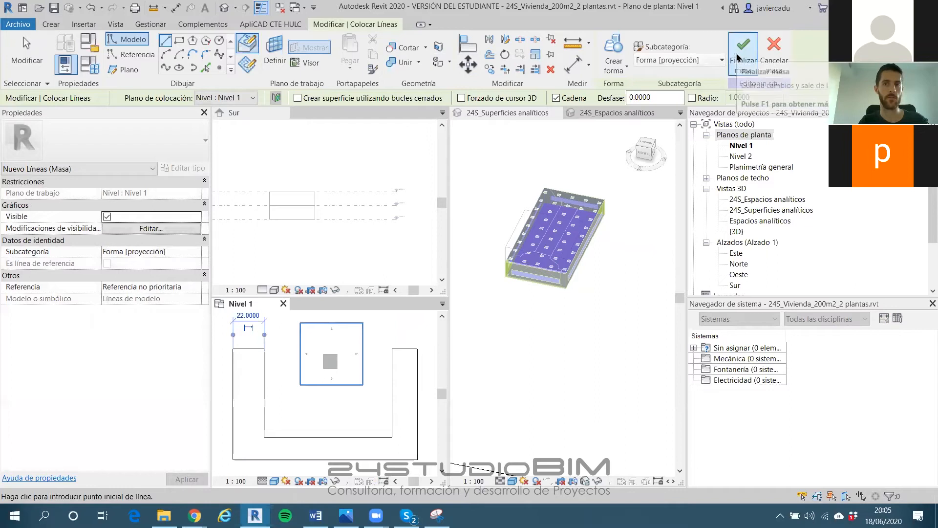
pyautogui.press('Escape')
pyautogui.press('Escape')
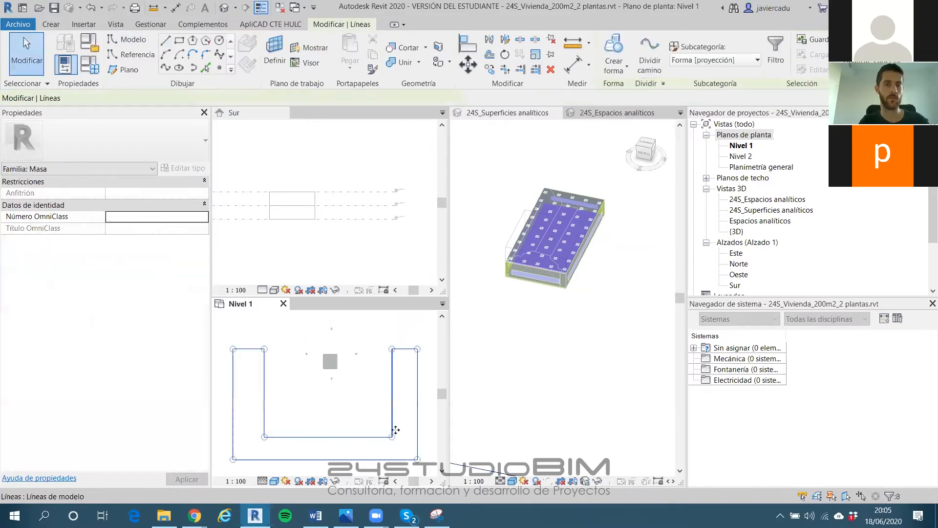
# Create a solid form from the U-shaped outline and open its height dimension for editing in the 24S_Superficies analíticos 3D view
pyautogui.click(614, 66)
pyautogui.click(621, 100)
pyautogui.scroll(5, 563, 232)
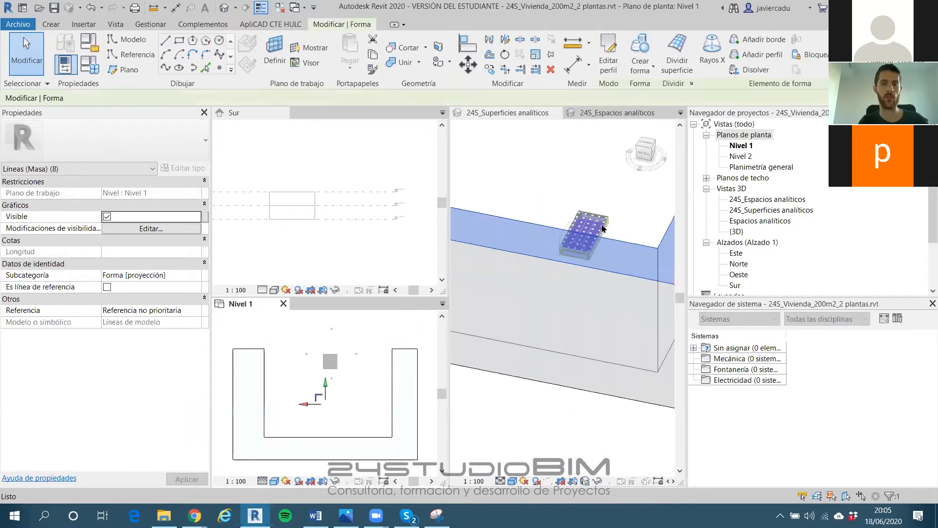
pyautogui.keyDown('shift'); pyautogui.moveTo(563, 231); pyautogui.dragTo(618, 207, button='middle'); pyautogui.keyUp('shift')
pyautogui.scroll(2, 619, 208)
pyautogui.click(602, 221)
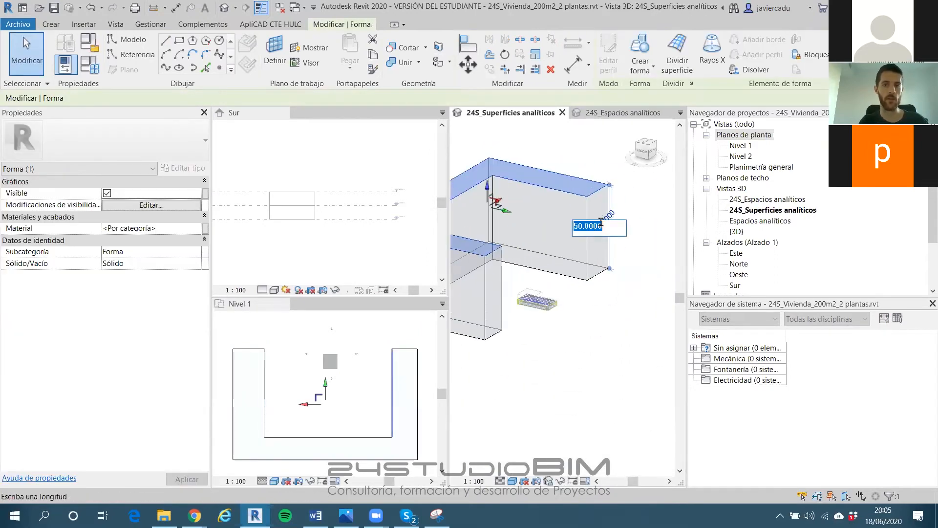
# Set the height of the U-shaped surrounding mass form to 10 and reduce it to 8
pyautogui.write('10')
pyautogui.press('Return')
pyautogui.scroll(2, 604, 261)
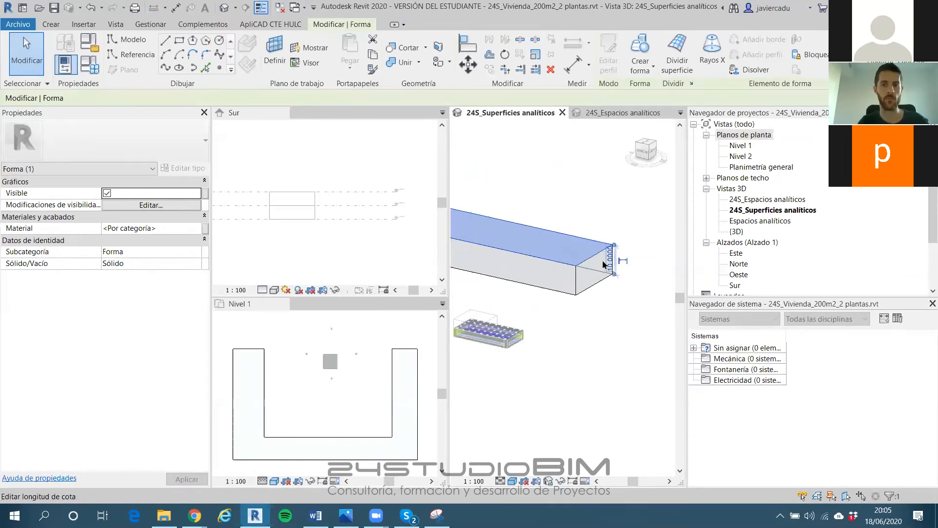
pyautogui.click(608, 262)
pyautogui.press('Return')
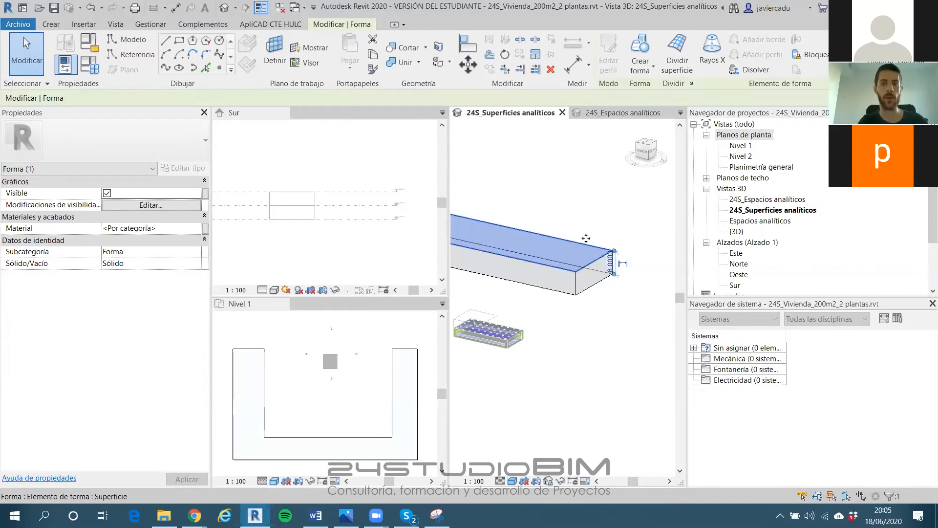
pyautogui.scroll(-4, 616, 260)
pyautogui.moveTo(529, 263); pyautogui.dragTo(608, 288, button='middle')
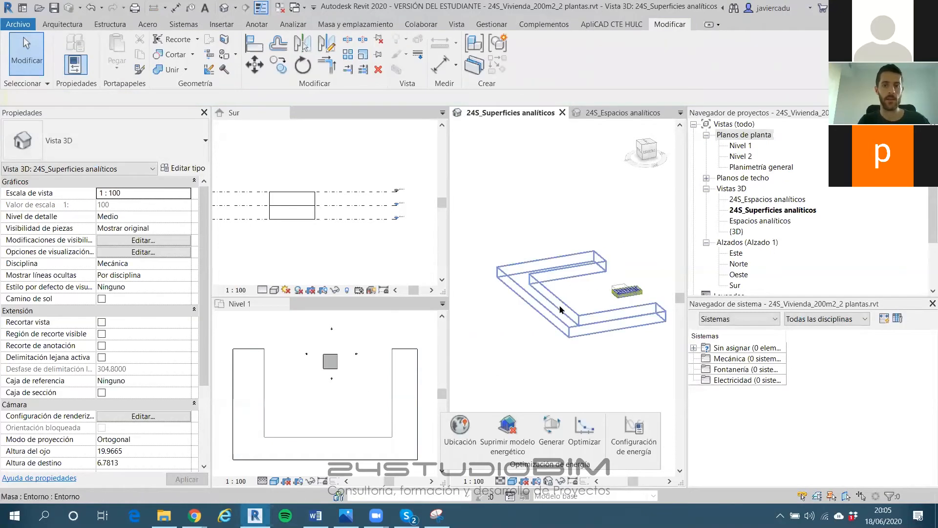
# Delete the existing energy model geometry and create a new energy analytical model
pyautogui.scroll(4, 568, 289)
pyautogui.scroll(4, 568, 288)
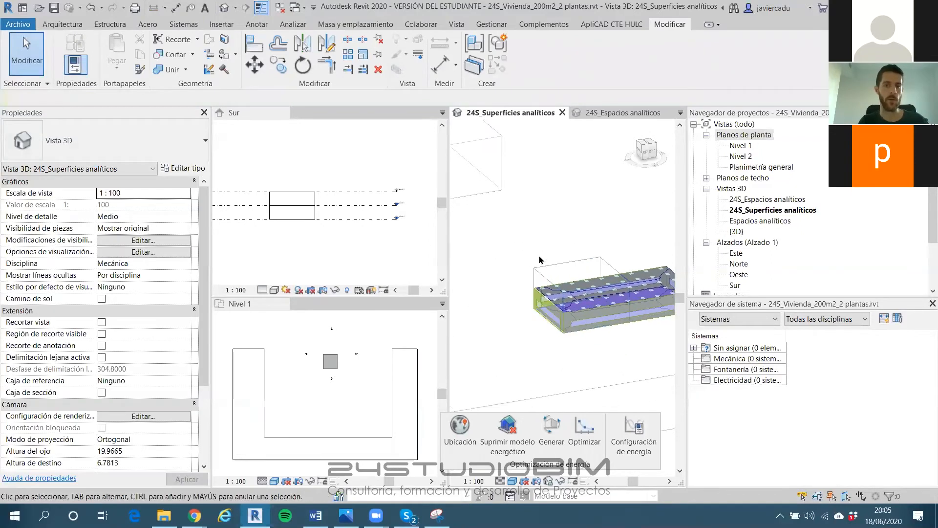
pyautogui.moveTo(540, 257); pyautogui.dragTo(516, 244, button='middle')
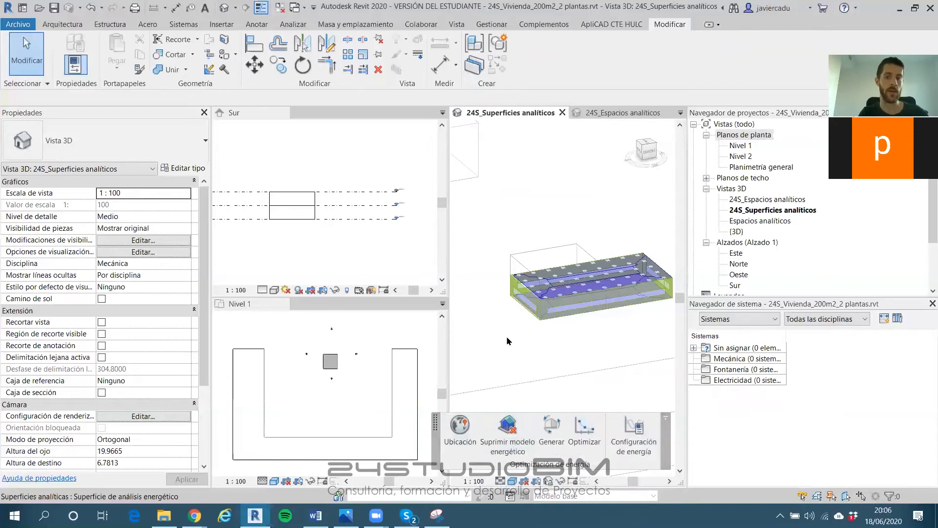
pyautogui.click(506, 437)
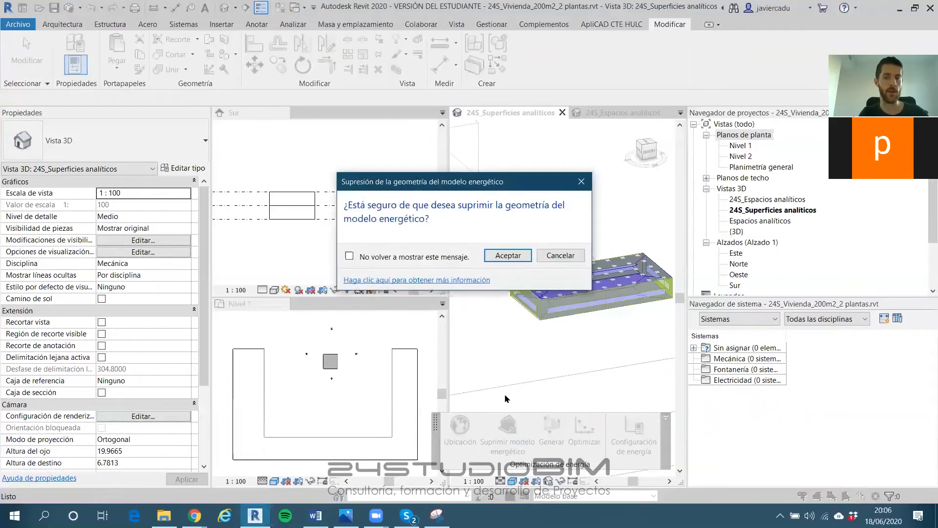
pyautogui.click(507, 256)
pyautogui.click(508, 426)
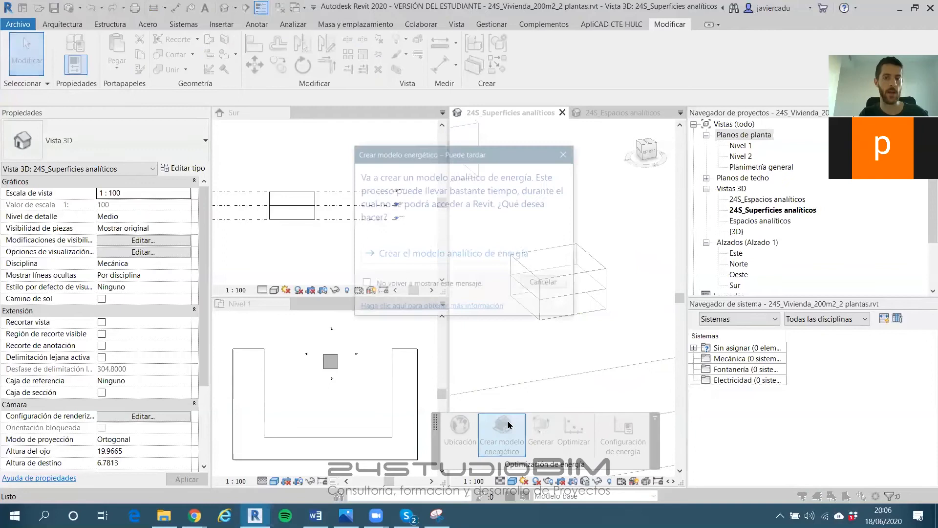
pyautogui.click(453, 253)
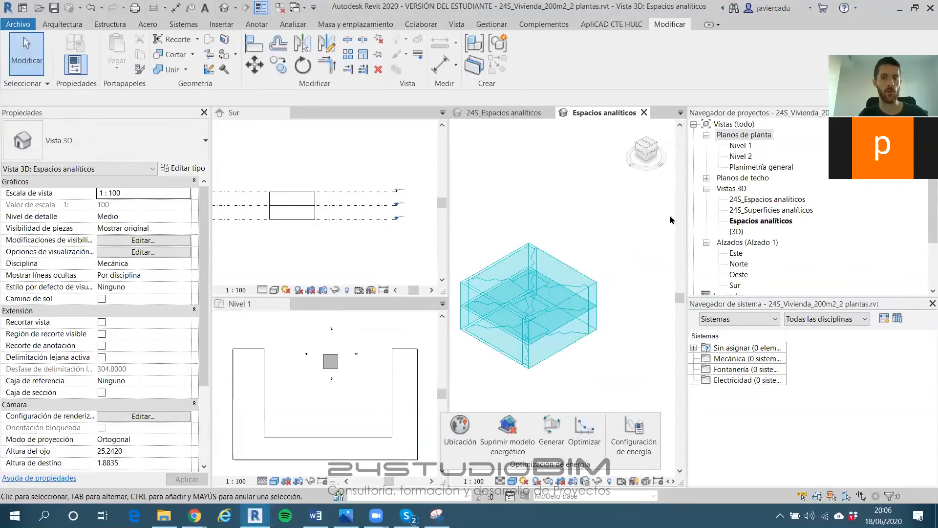
# Open the 3D view 24S_Superficies analíticos and inspect the analytical surfaces of the two-storey building
pyautogui.click(757, 200)
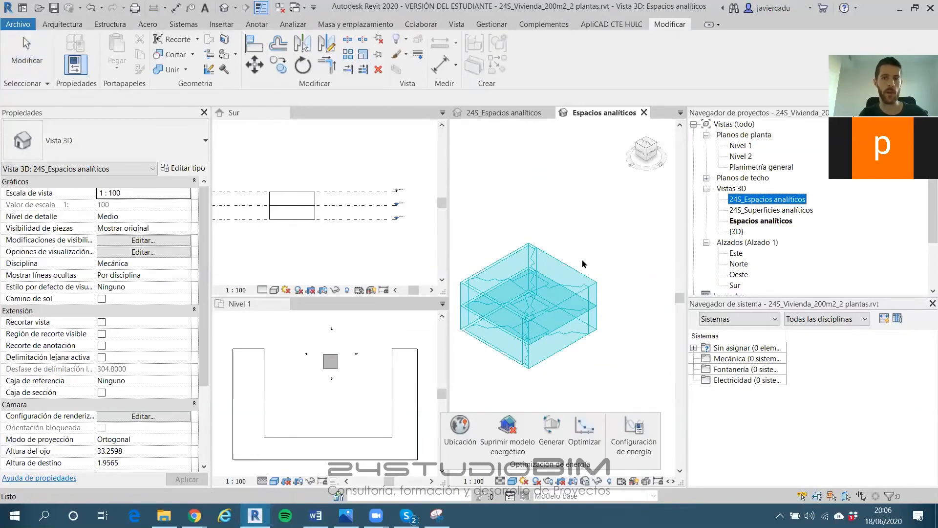
pyautogui.scroll(2, 519, 285)
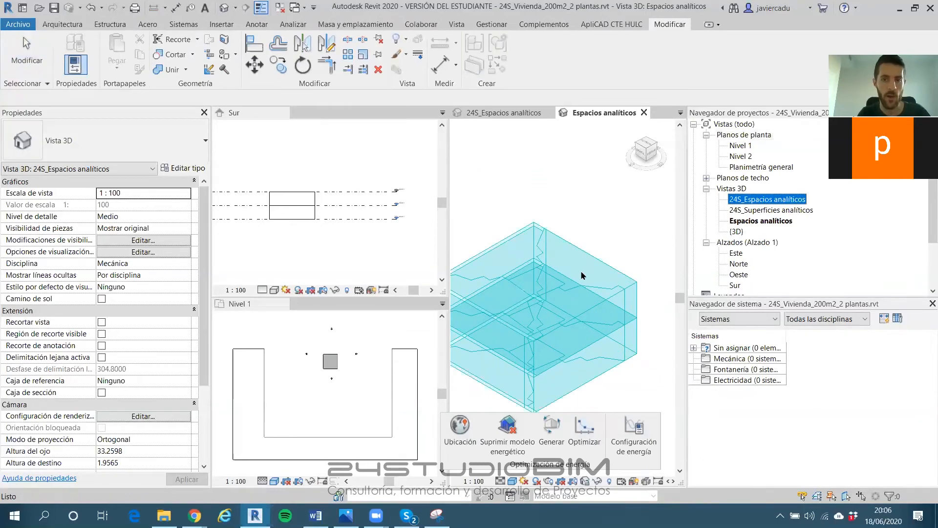
pyautogui.click(758, 211)
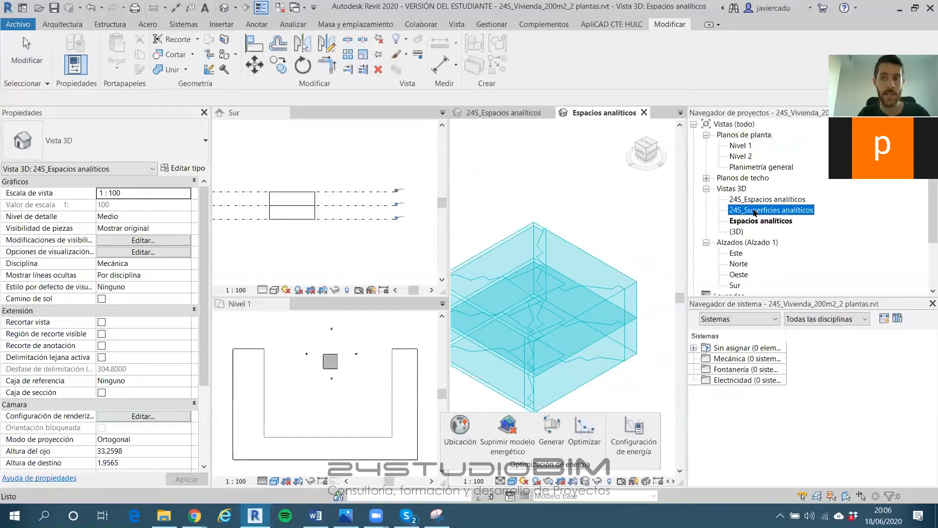
pyautogui.doubleClick(782, 211)
pyautogui.keyDown('shift'); pyautogui.moveTo(582, 293); pyautogui.dragTo(572, 247, button='middle'); pyautogui.keyUp('shift')
pyautogui.scroll(-2, 571, 247)
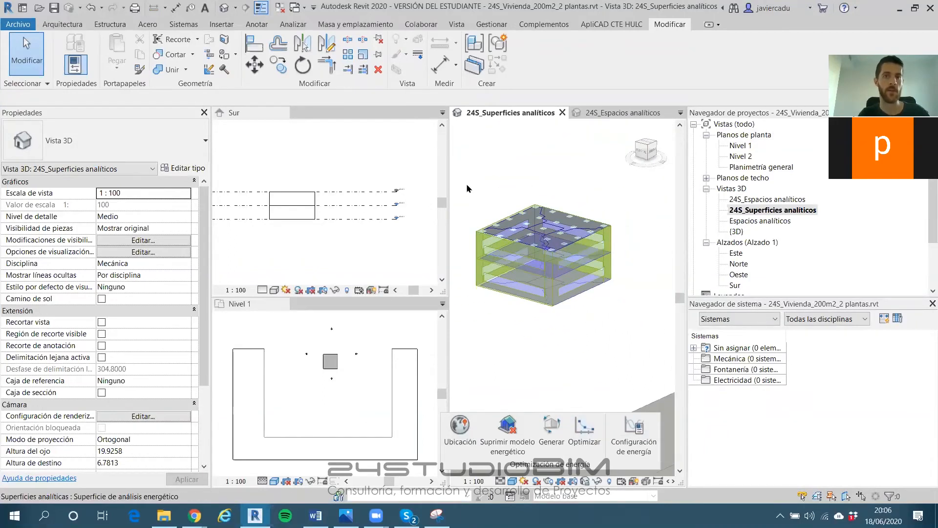
# Generate the Insight energy simulation, choosing to update the energy analytical model first
pyautogui.click(554, 438)
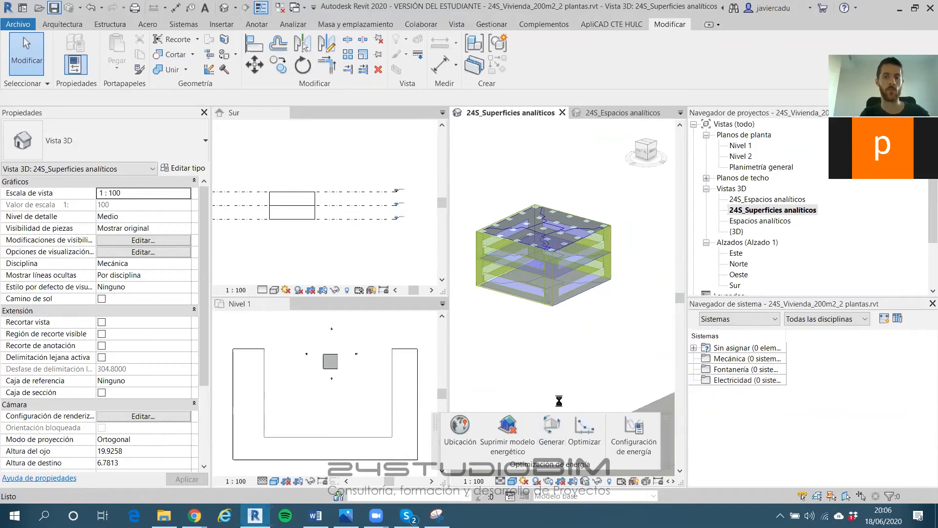
pyautogui.click(552, 432)
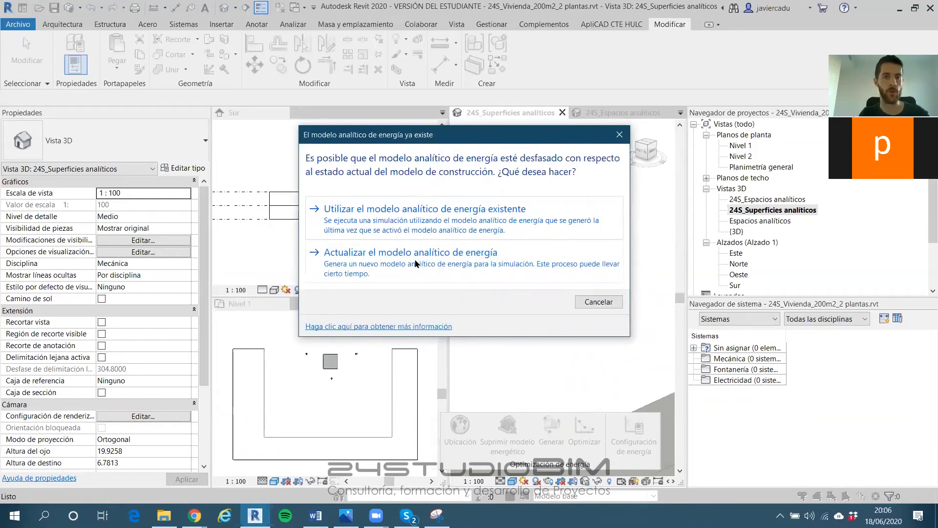
pyautogui.click(416, 264)
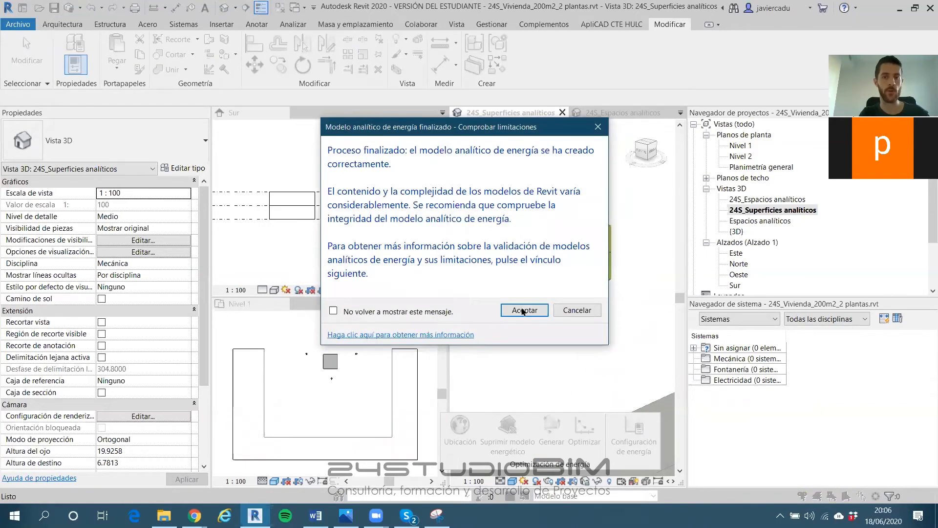
pyautogui.click(524, 311)
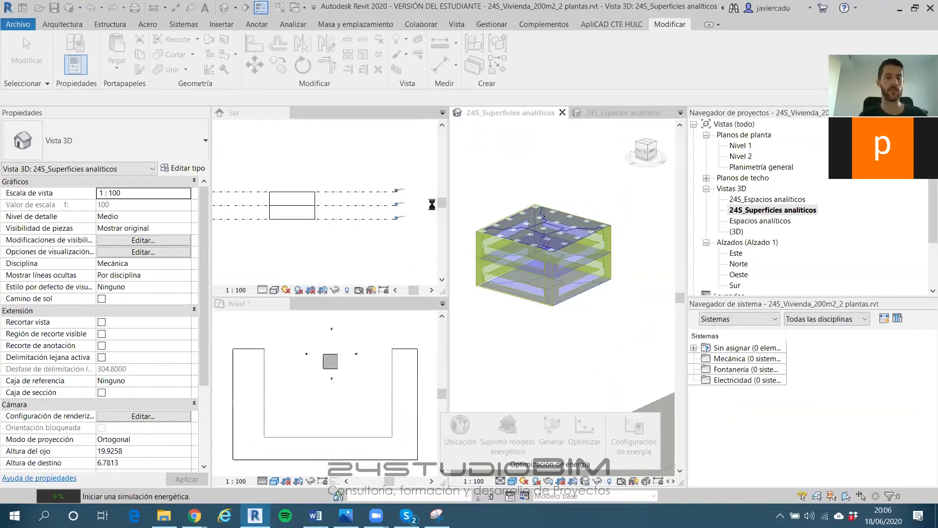
# Switch to Autodesk Insight in Chrome, reload the model list and check the annual cost of 24S_Vivienda_200m2_1planta
pyautogui.moveTo(194, 516)
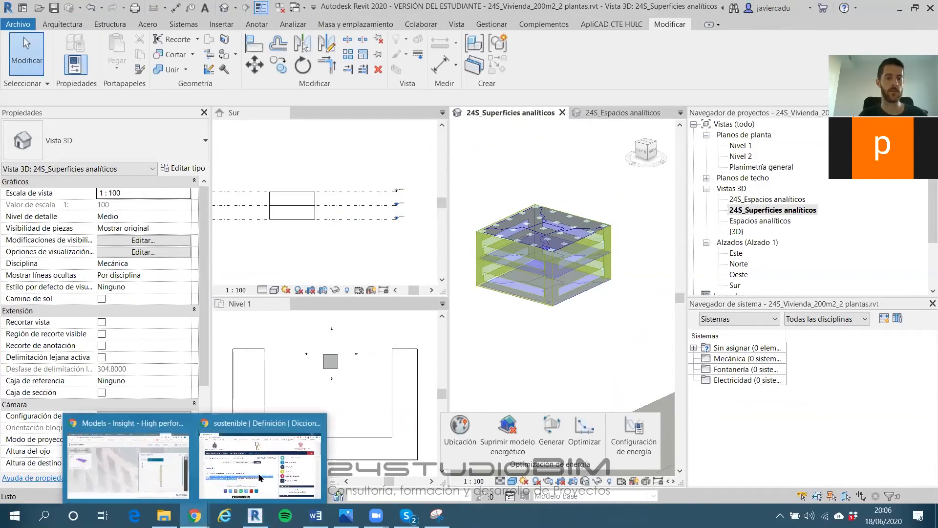
pyautogui.click(157, 469)
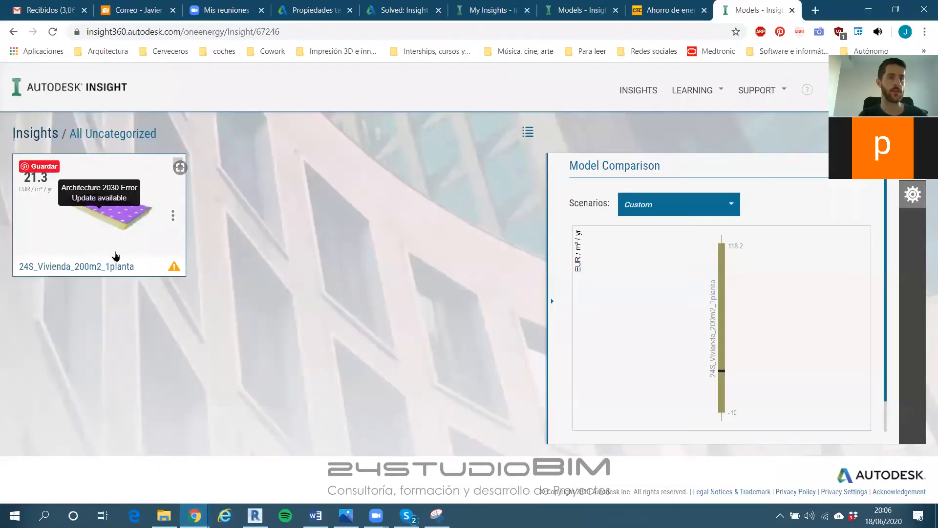
pyautogui.click(52, 31)
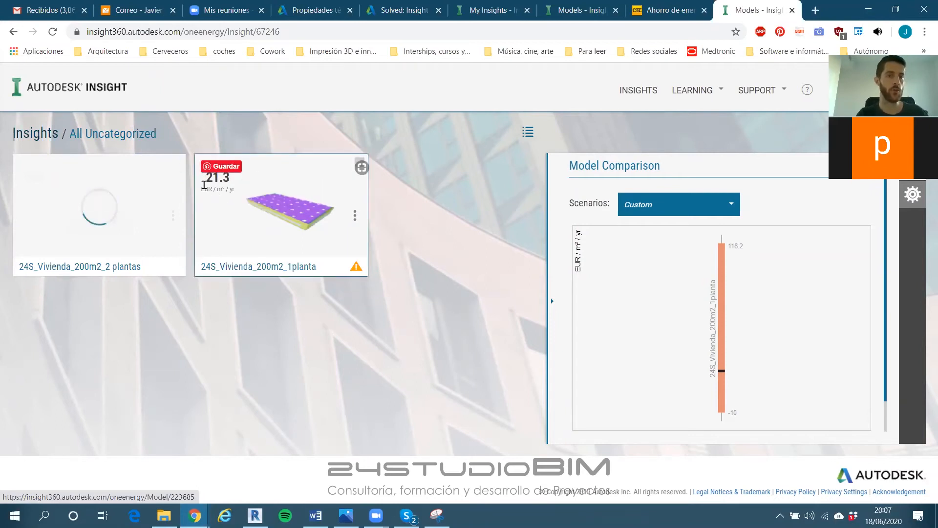
pyautogui.doubleClick(209, 177)
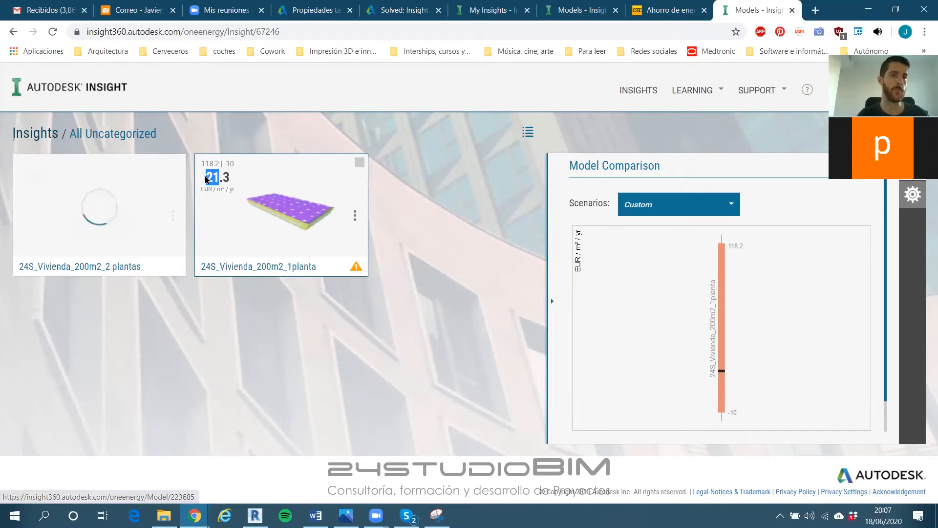
pyautogui.moveTo(206, 177)
pyautogui.mouseDown()
pyautogui.moveTo(234, 179)
pyautogui.moveTo(208, 178)
pyautogui.mouseUp()
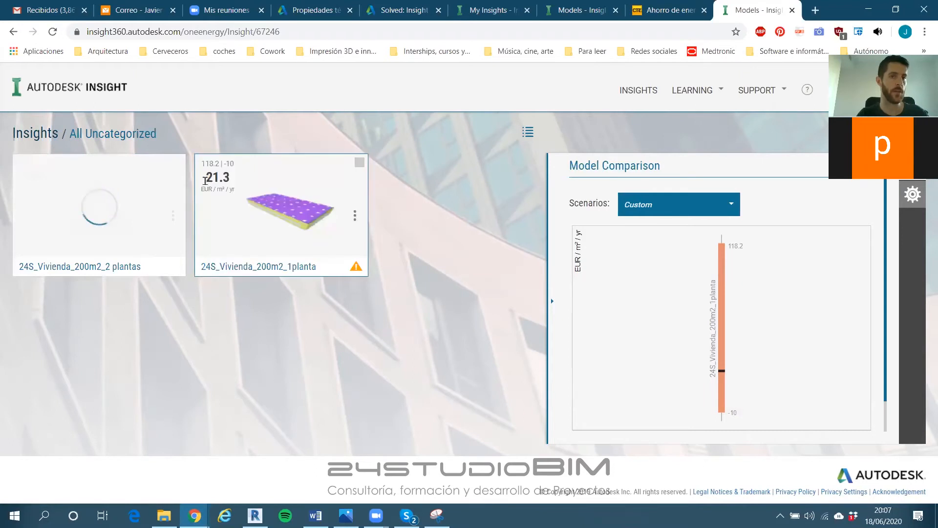
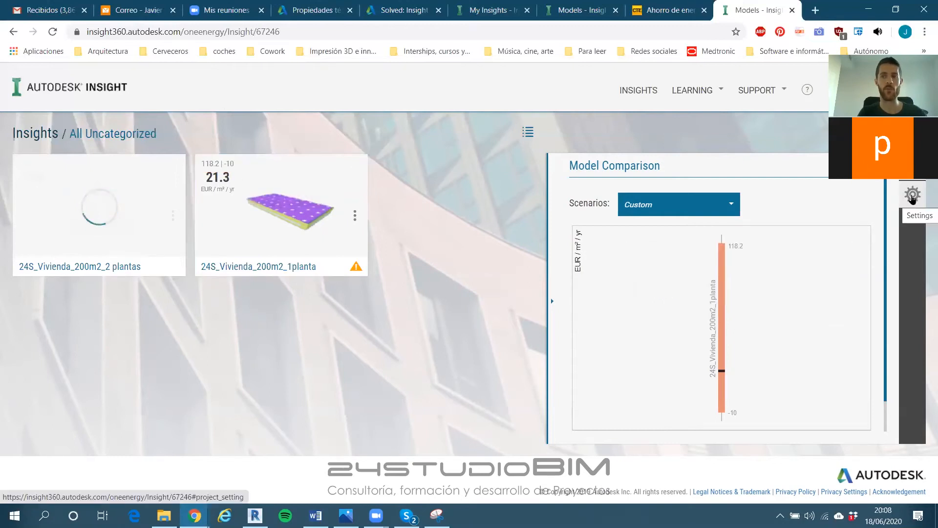
# Review the Insight settings, apply the electricity and gas utility rates without changes, and return to the model comparison
pyautogui.click(912, 195)
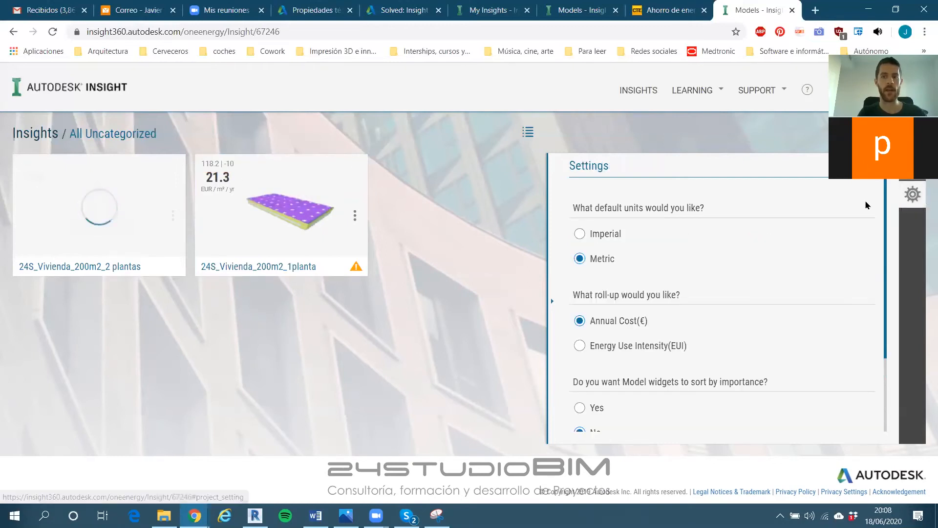
pyautogui.scroll(-2, 866, 205)
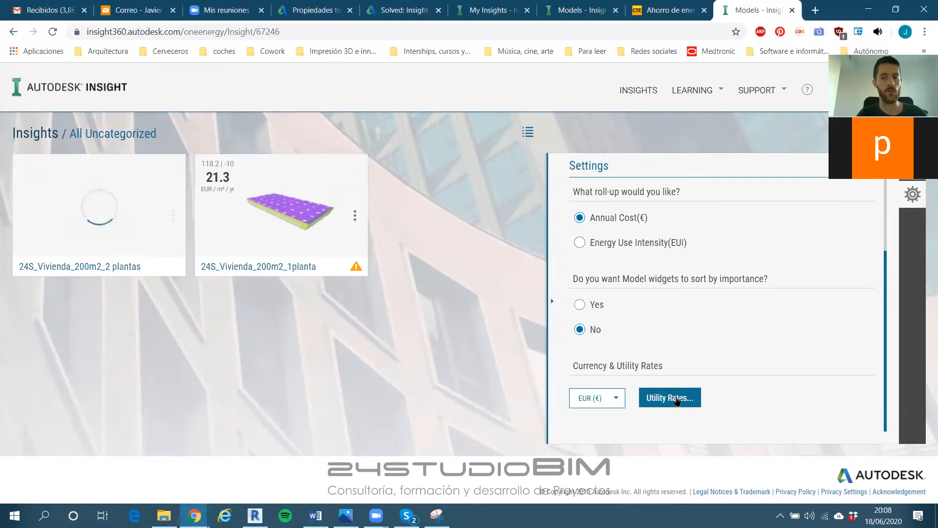
pyautogui.click(669, 400)
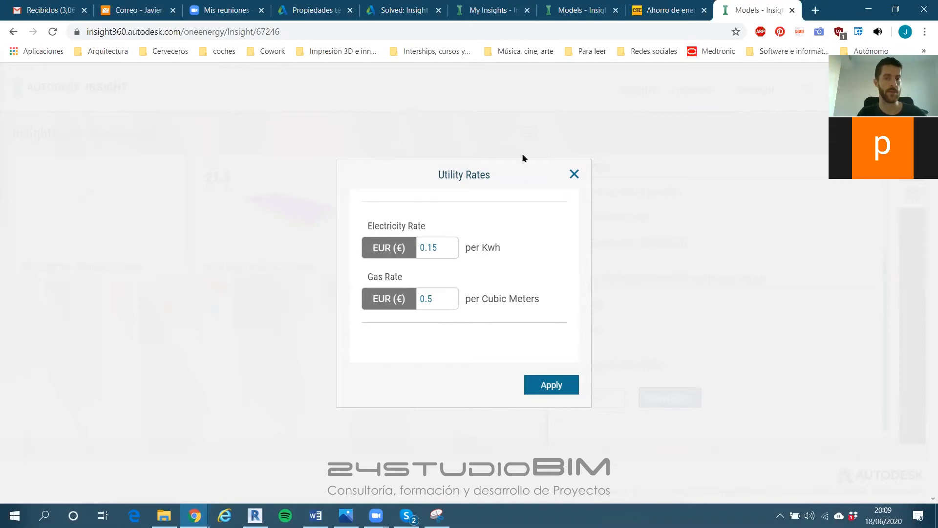
pyautogui.click(549, 391)
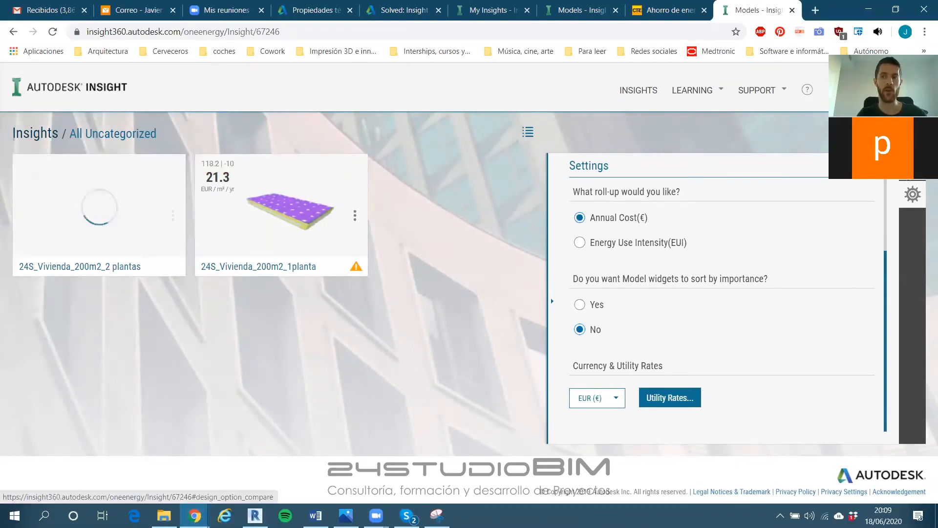
pyautogui.click(910, 194)
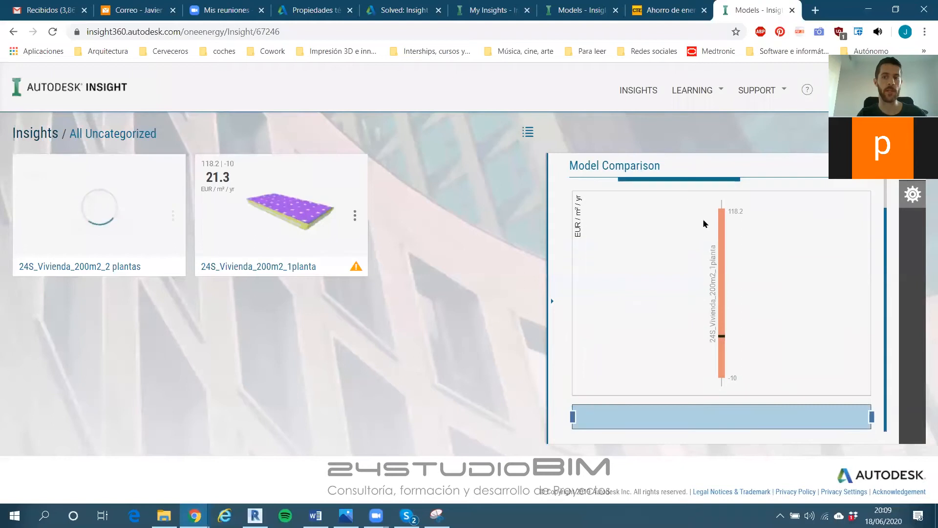
# Open the 24S_Vivienda_200m2_1planta model and examine its benchmark comparison, model history, building orientation and window factor cards
pyautogui.moveTo(844, 308)
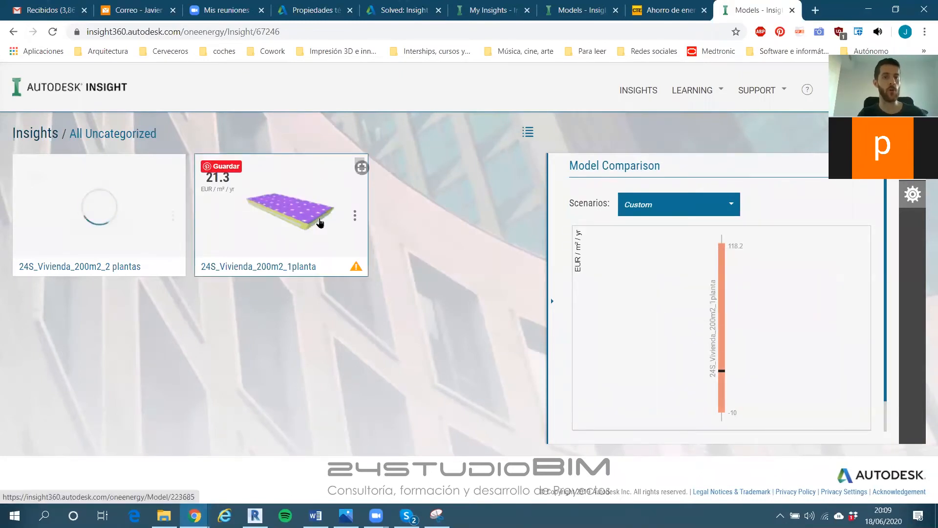
pyautogui.click(315, 221)
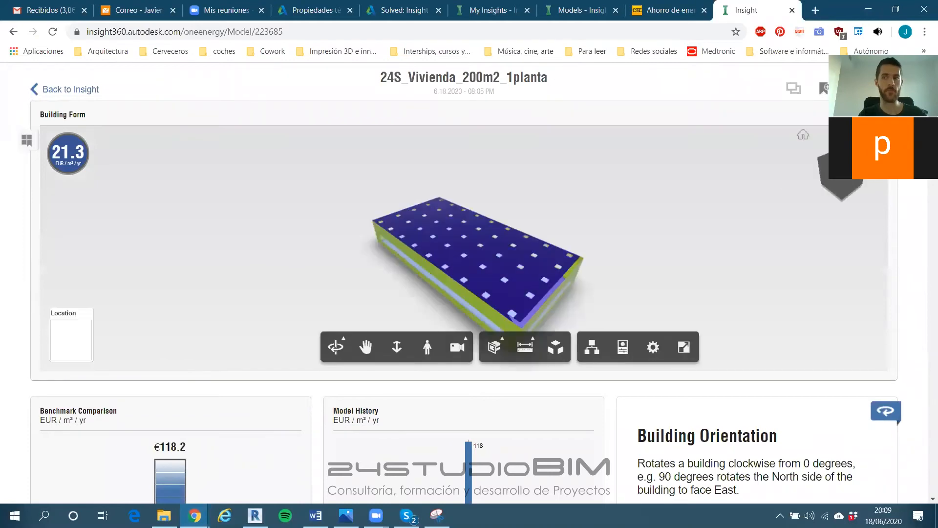
pyautogui.scroll(-2, 464, 283)
pyautogui.scroll(-12, 925, 228)
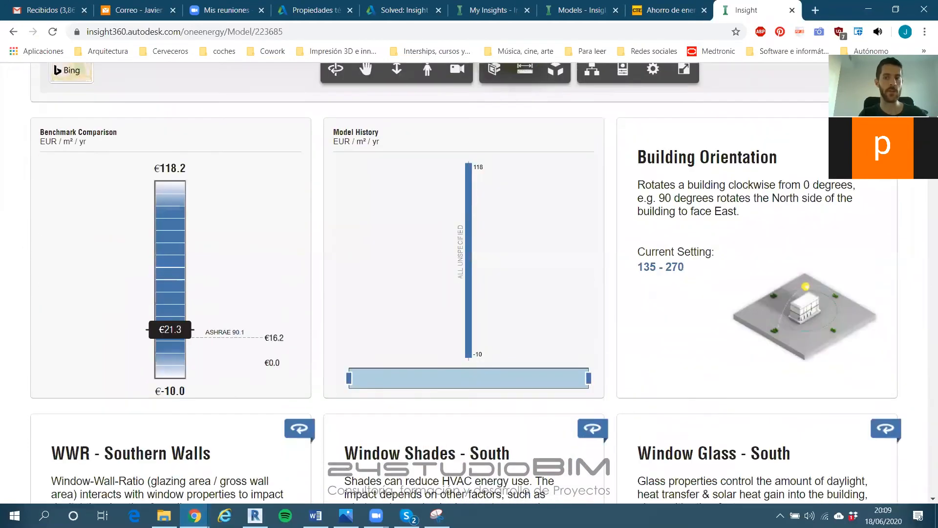
pyautogui.moveTo(925, 228); pyautogui.dragTo(924, 109)
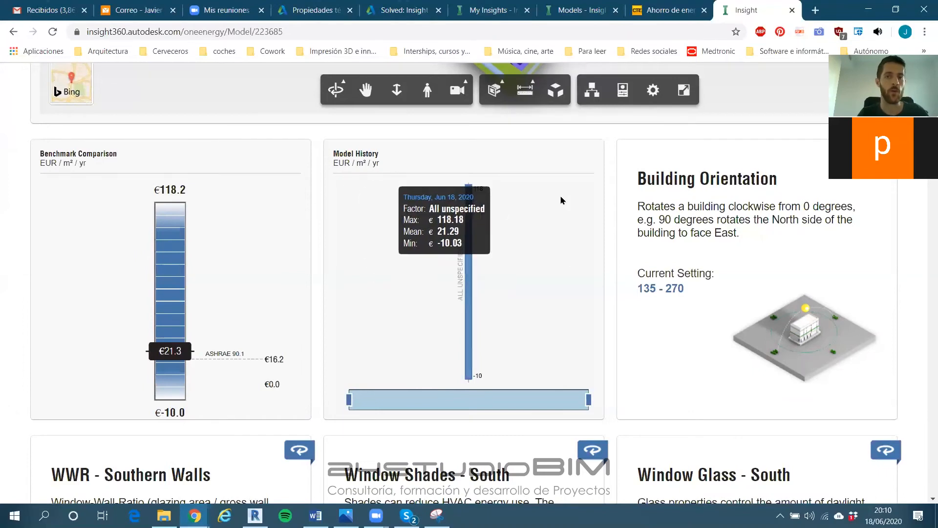
pyautogui.scroll(-6, 861, 184)
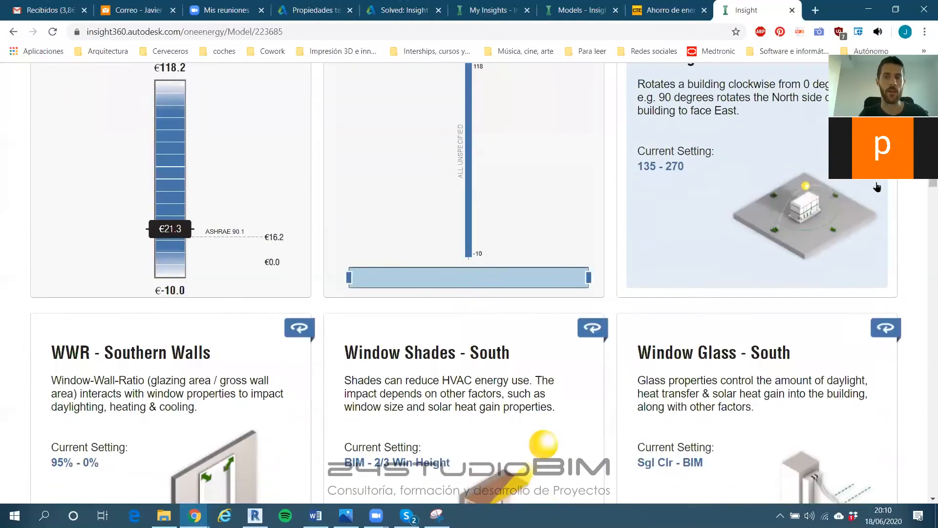
pyautogui.scroll(-3, 758, 290)
pyautogui.scroll(11, 614, 293)
pyautogui.scroll(-2, 515, 230)
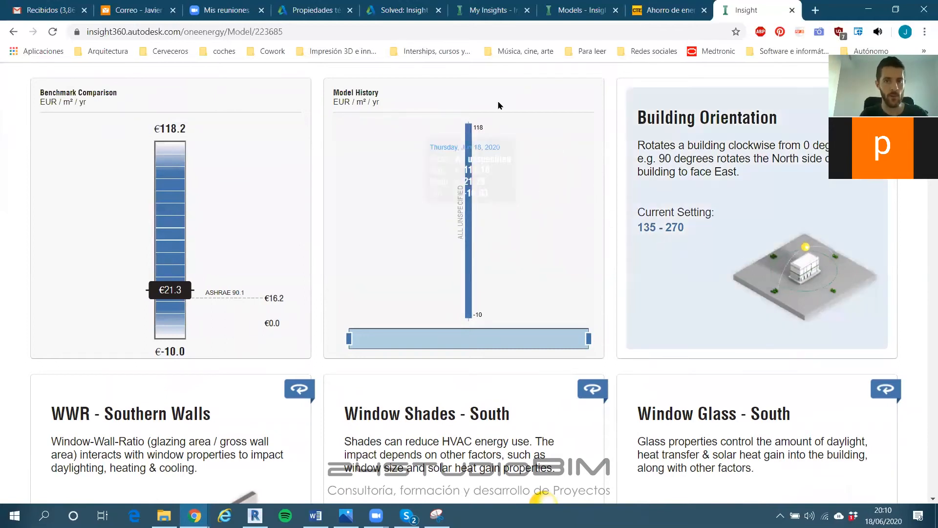
pyautogui.scroll(4, 577, 286)
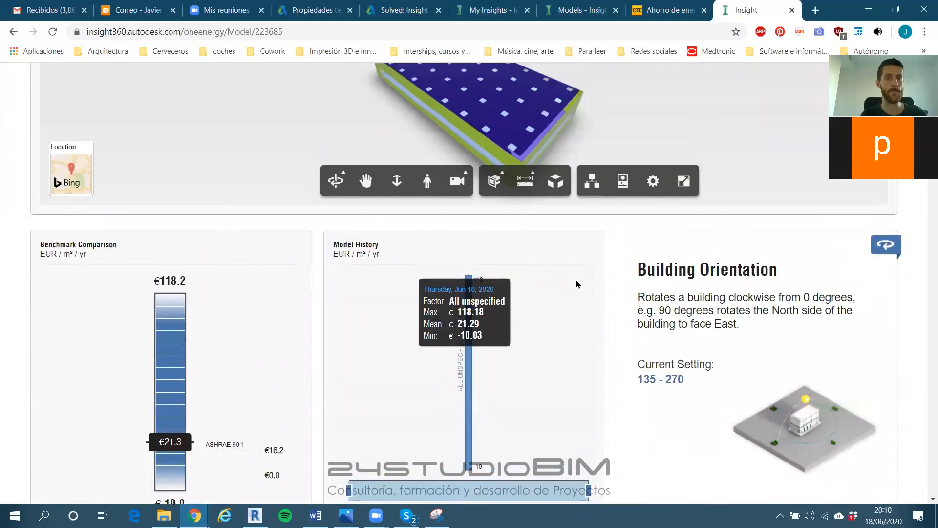
pyautogui.scroll(1, 575, 277)
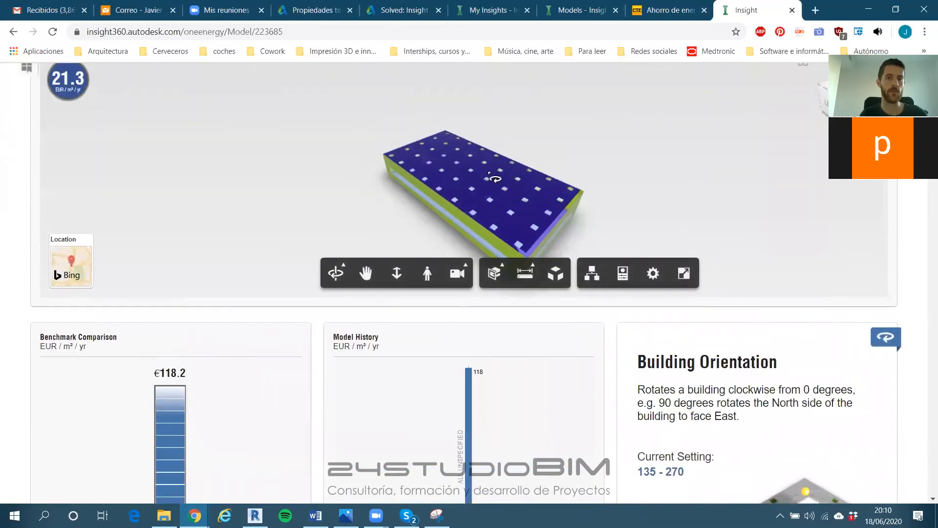
# Open the Building Orientation factor and narrow its range to only the as-modeled BIM orientation
pyautogui.moveTo(498, 171); pyautogui.dragTo(585, 160)
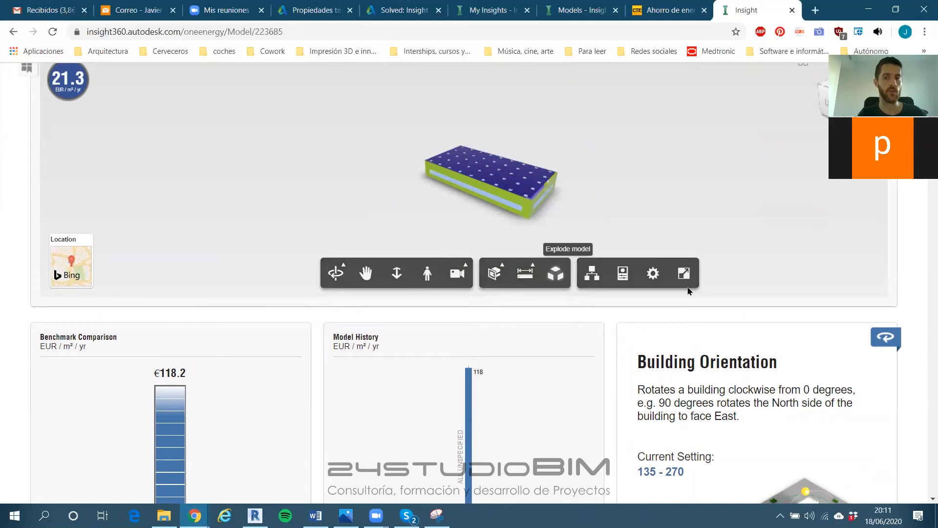
pyautogui.scroll(-7, 917, 181)
pyautogui.scroll(2, 914, 184)
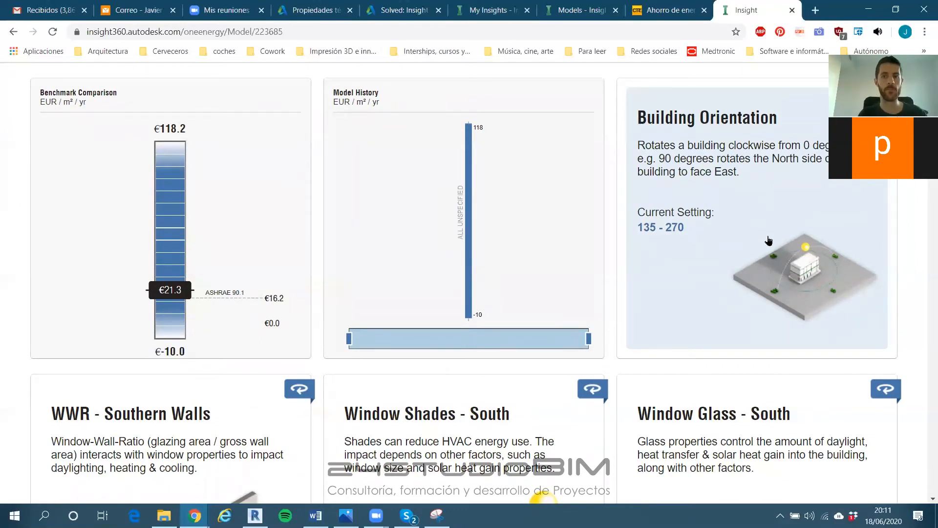
pyautogui.click(769, 216)
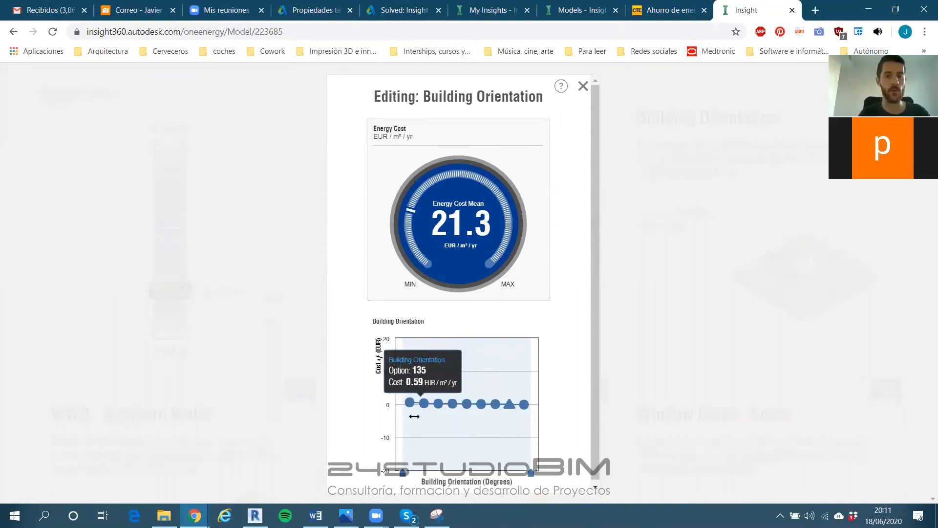
pyautogui.moveTo(403, 473); pyautogui.dragTo(517, 473)
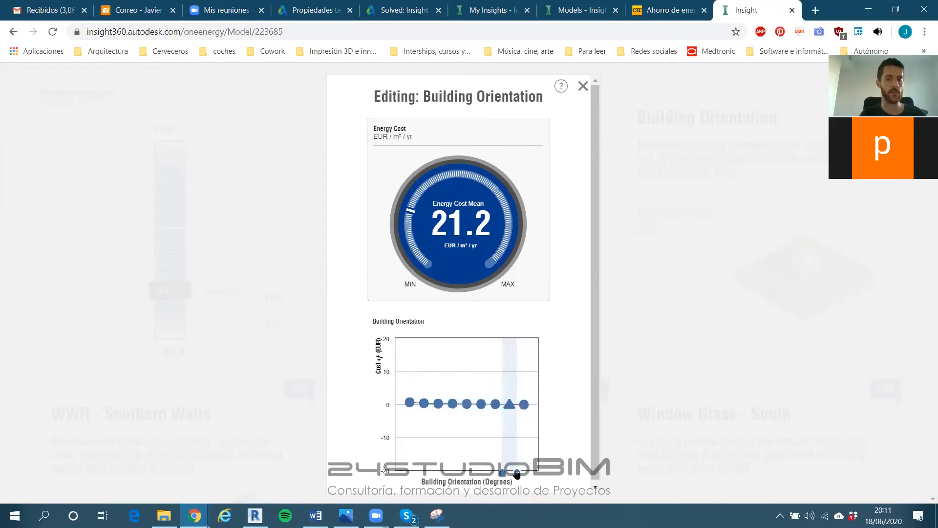
pyautogui.moveTo(510, 441); pyautogui.dragTo(474, 472)
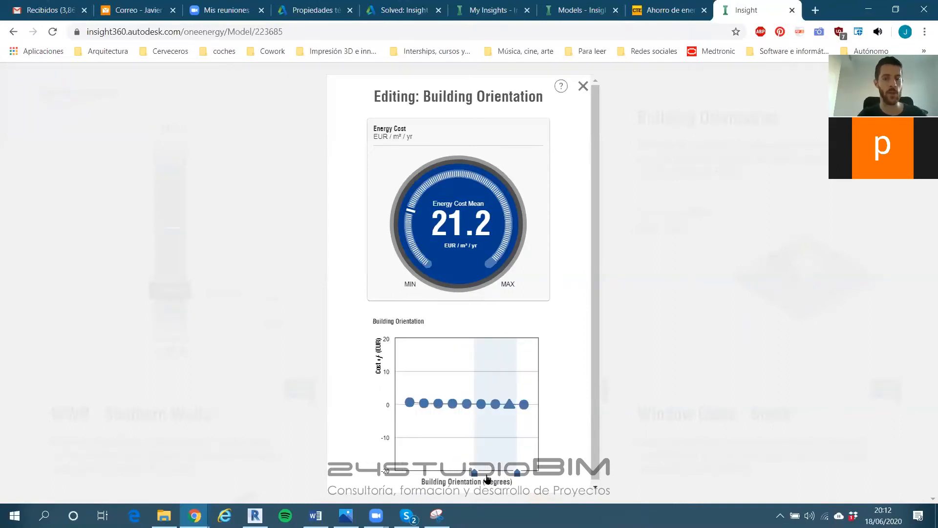
pyautogui.moveTo(474, 473); pyautogui.dragTo(503, 472)
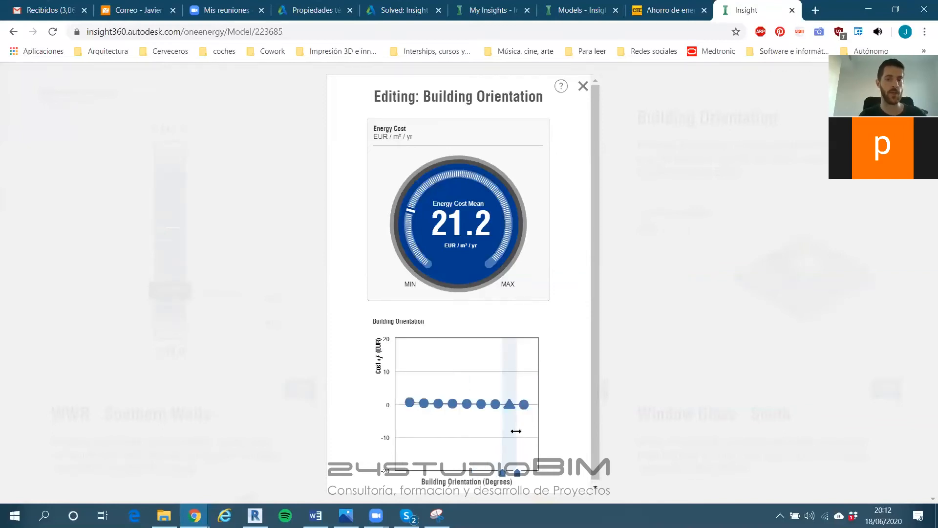
pyautogui.moveTo(509, 404)
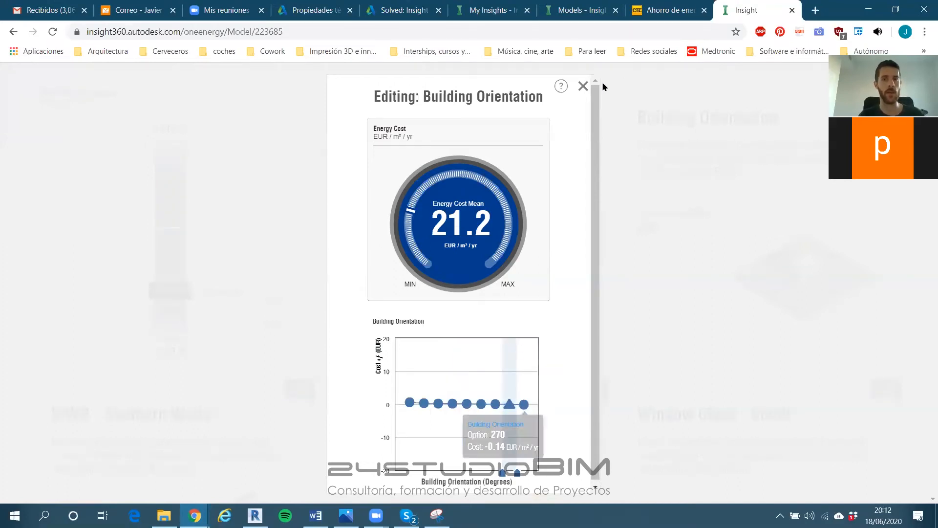
pyautogui.click(584, 86)
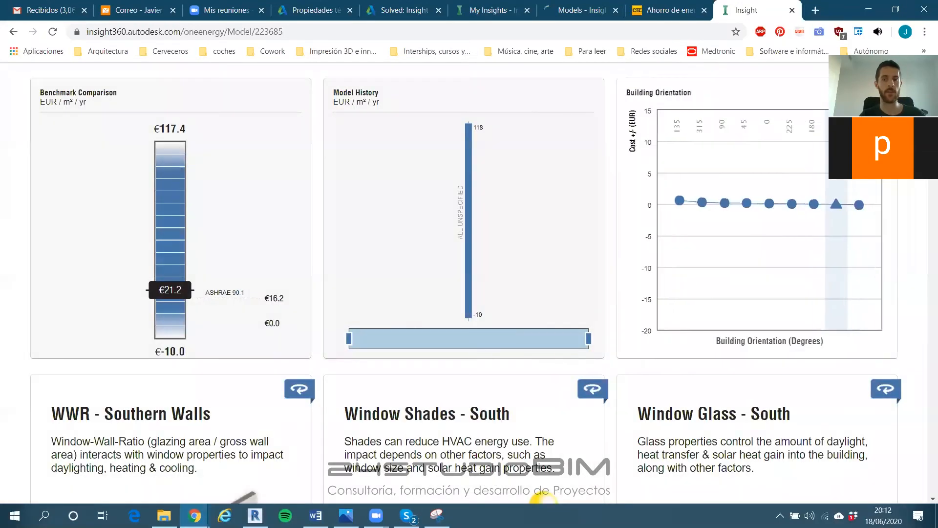
# Limit the WWR - Southern Walls range to 30%–0% and check the cost effect of the 95% and 0% options
pyautogui.scroll(-5, 541, 499)
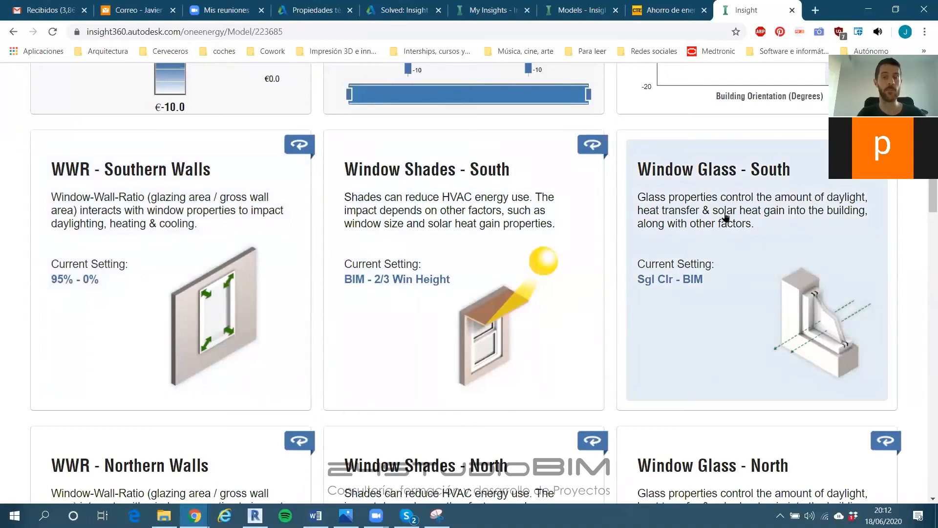
pyautogui.scroll(-1, 448, 264)
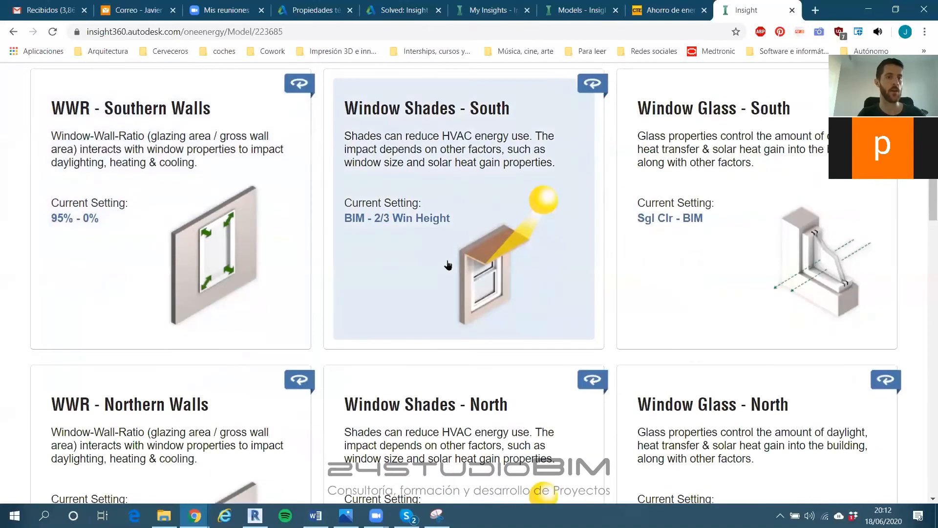
pyautogui.scroll(-8, 169, 210)
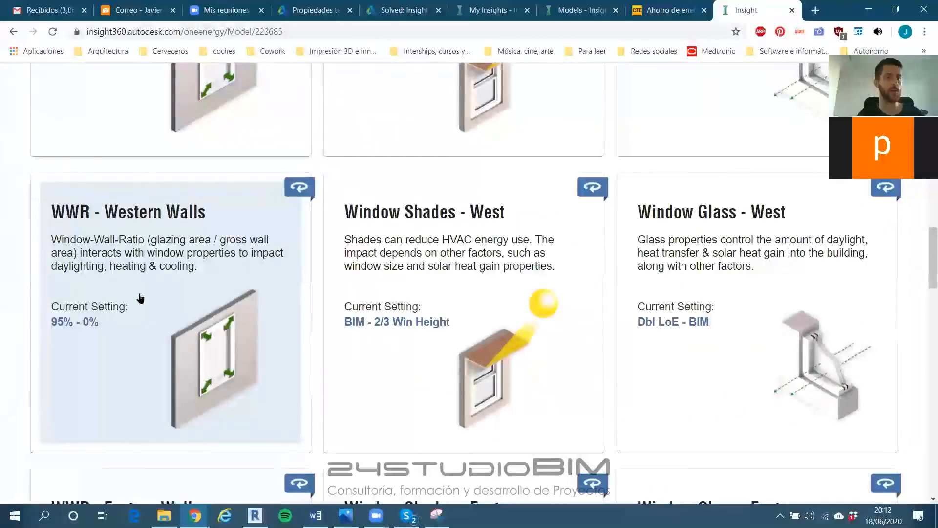
pyautogui.scroll(9, 141, 298)
pyautogui.click(143, 292)
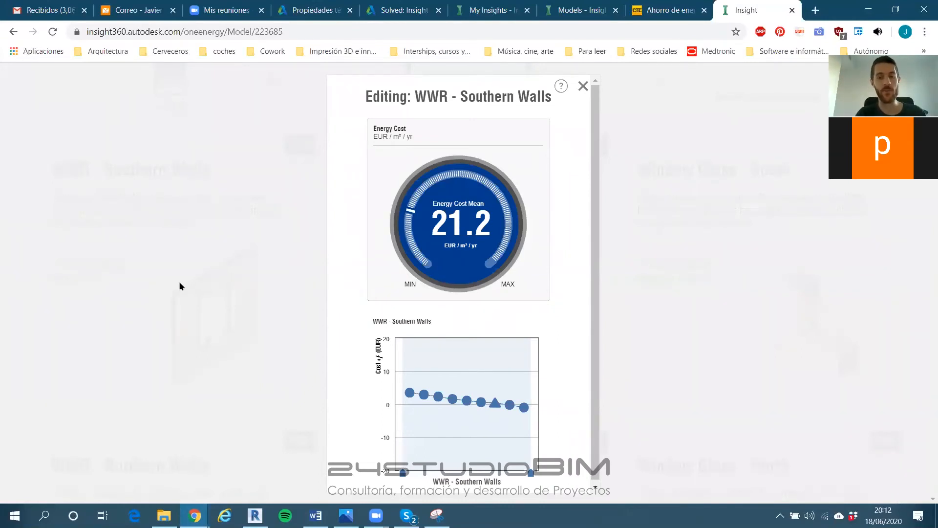
pyautogui.moveTo(530, 411)
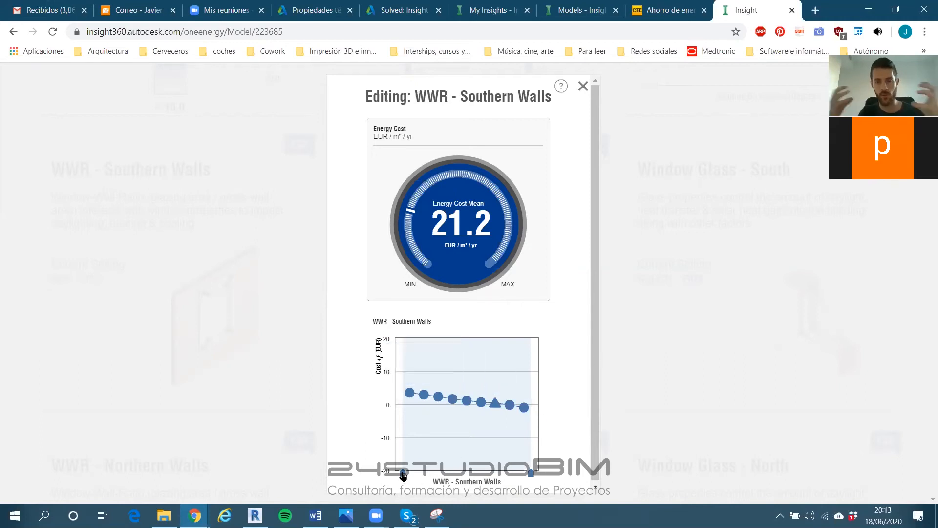
pyautogui.moveTo(403, 474)
pyautogui.mouseDown()
pyautogui.moveTo(508, 457)
pyautogui.moveTo(489, 452)
pyautogui.moveTo(488, 417)
pyautogui.moveTo(489, 427)
pyautogui.mouseUp()
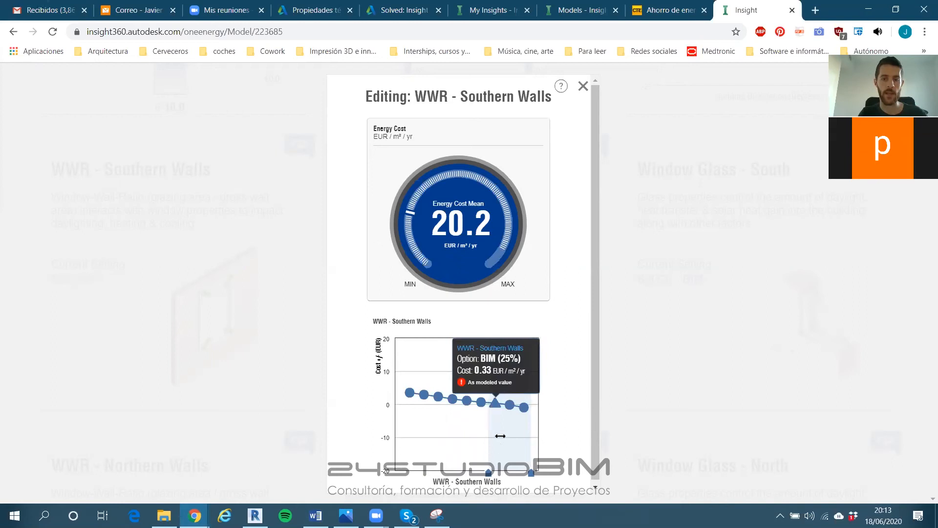
pyautogui.moveTo(488, 472); pyautogui.dragTo(475, 472)
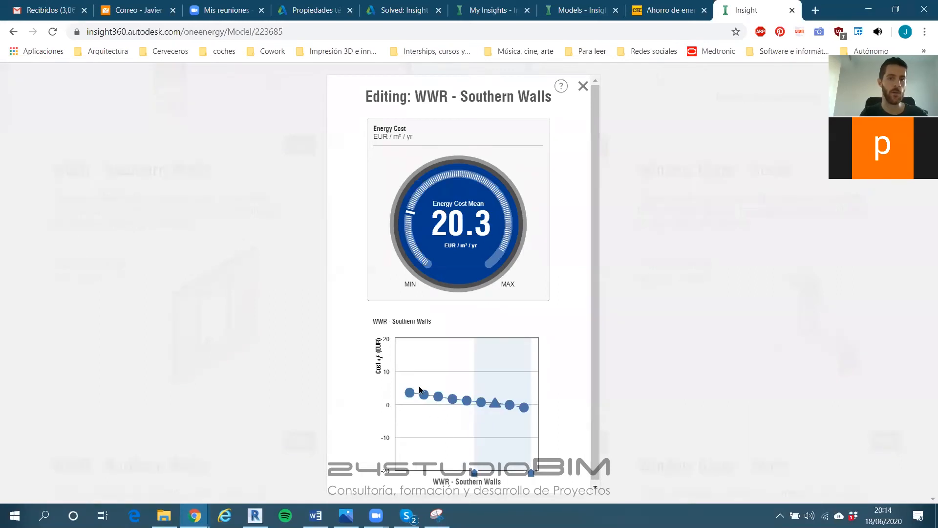
pyautogui.moveTo(406, 392)
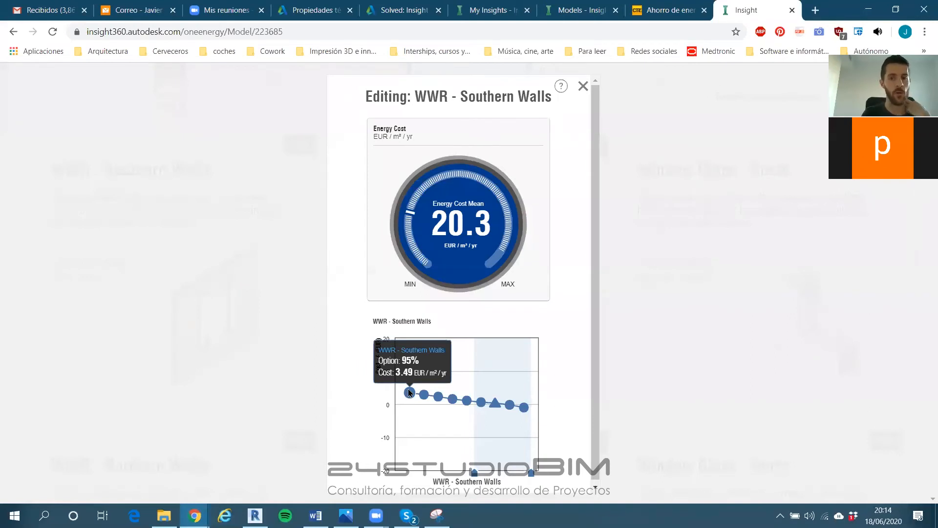
pyautogui.moveTo(522, 409)
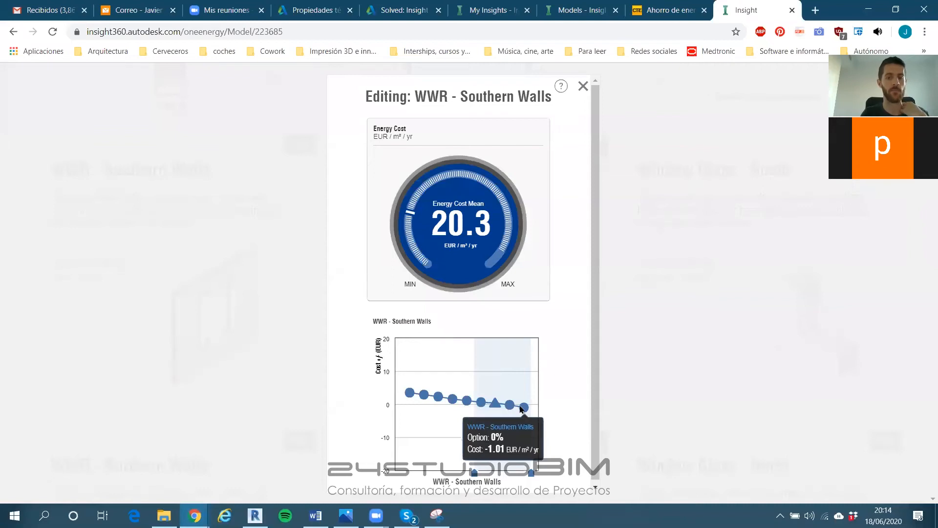
# Set the WWR - Southern Walls range to 40%–BIM (25%) and return to the factor overview
pyautogui.moveTo(531, 475); pyautogui.dragTo(459, 470)
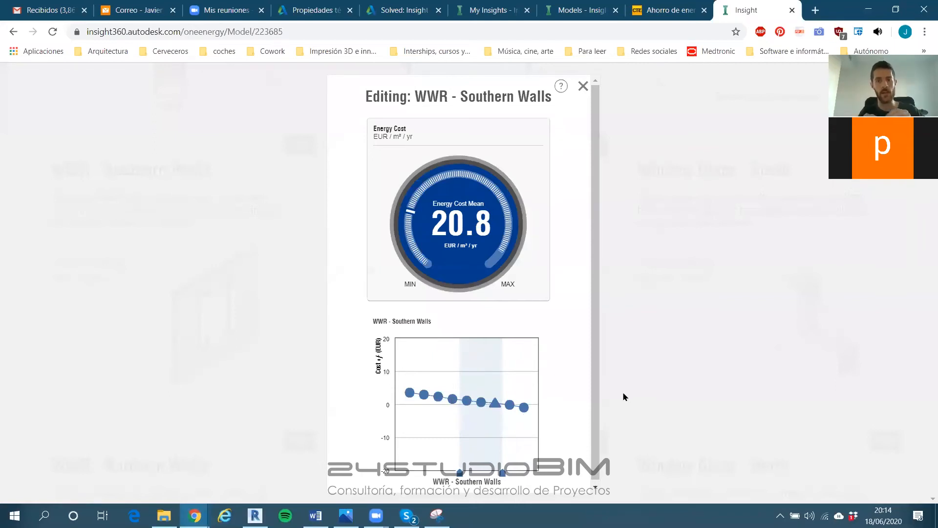
pyautogui.moveTo(502, 471)
pyautogui.mouseDown()
pyautogui.moveTo(477, 473)
pyautogui.moveTo(505, 474)
pyautogui.mouseUp()
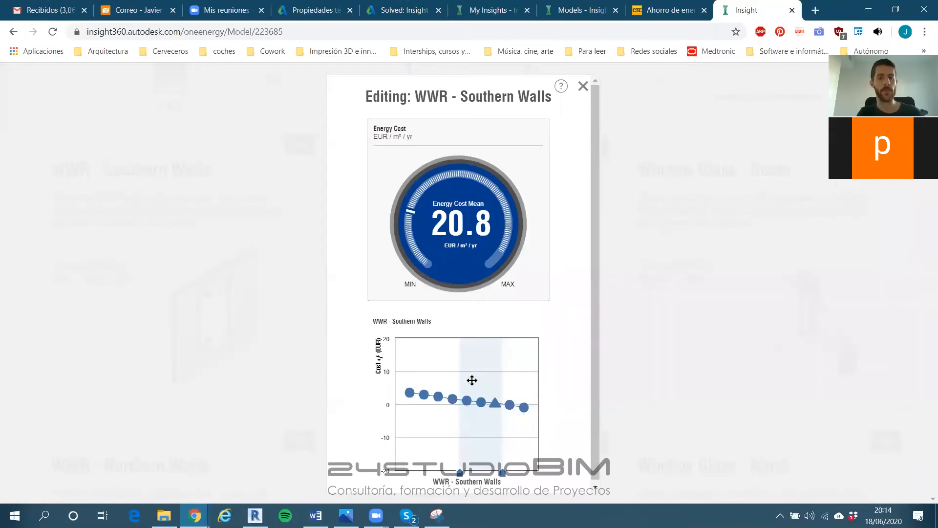
pyautogui.moveTo(410, 394)
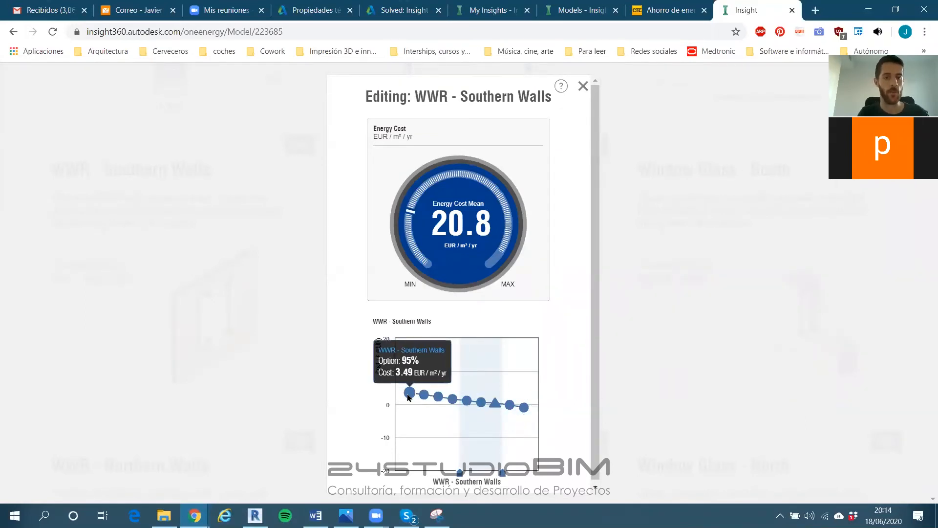
pyautogui.moveTo(530, 404)
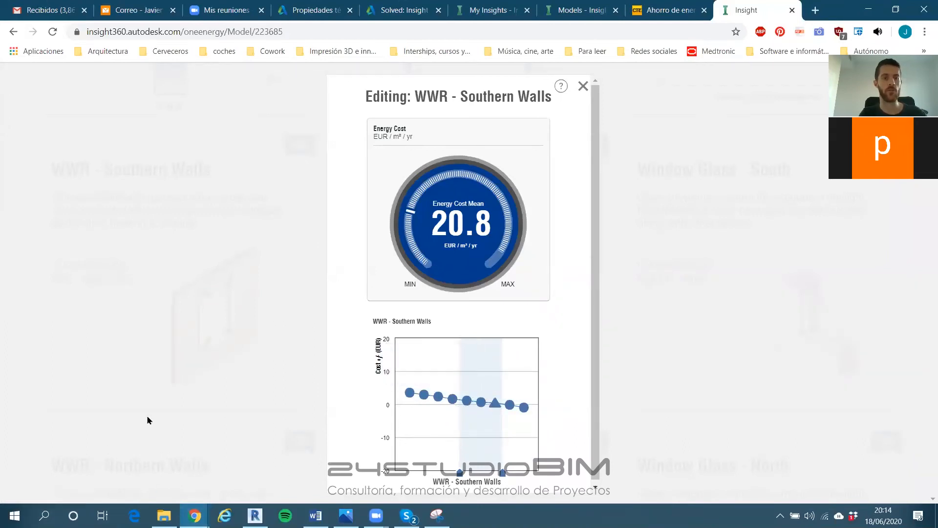
pyautogui.click(584, 89)
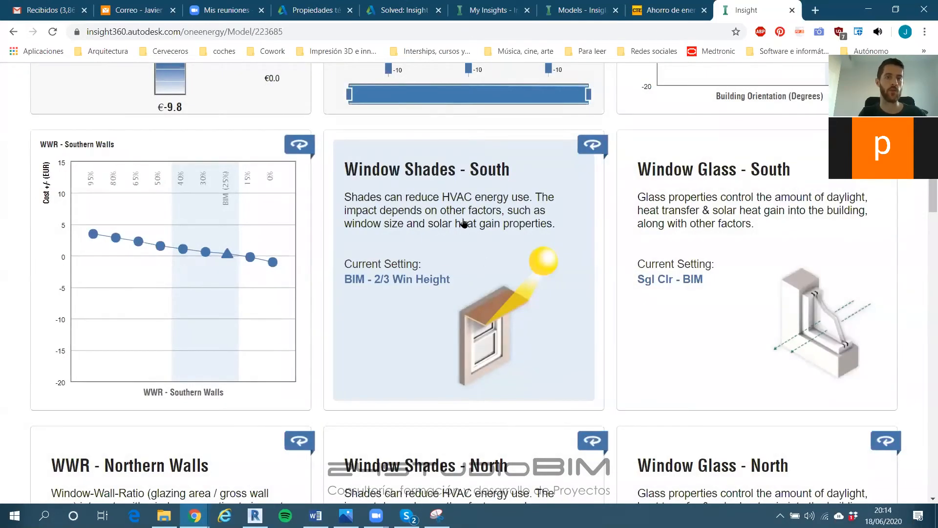
# Restrict the Window Shades - South factor to the 1/2 to 2/3 Win Height range
pyautogui.click(466, 216)
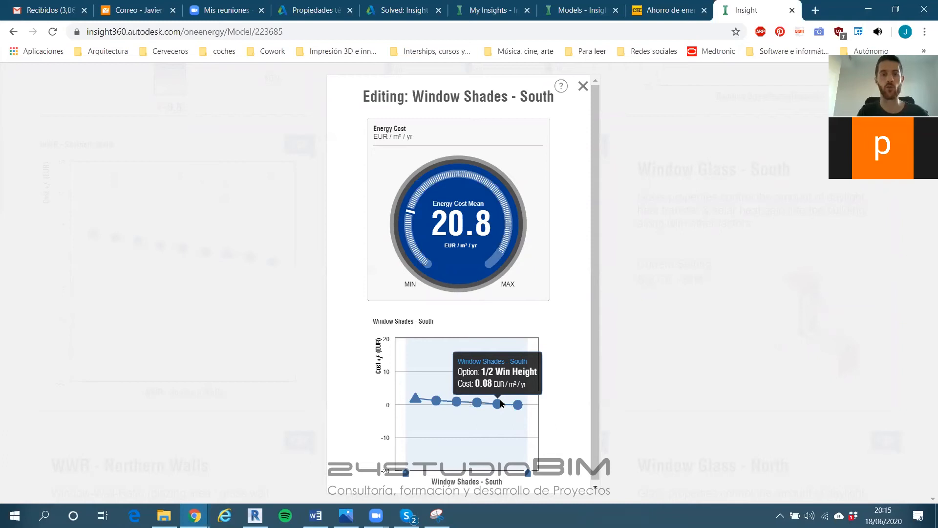
pyautogui.moveTo(406, 475)
pyautogui.mouseDown()
pyautogui.moveTo(409, 447)
pyautogui.moveTo(487, 450)
pyautogui.mouseUp()
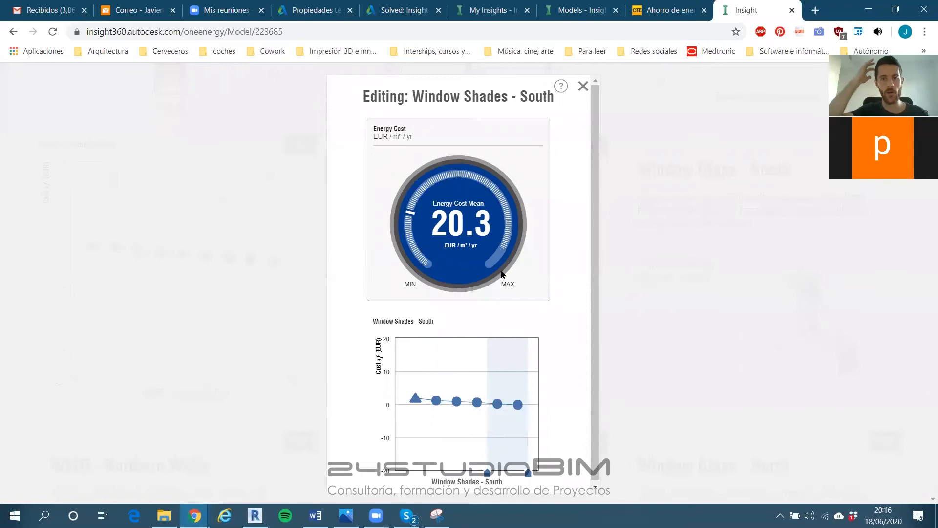
pyautogui.click(583, 87)
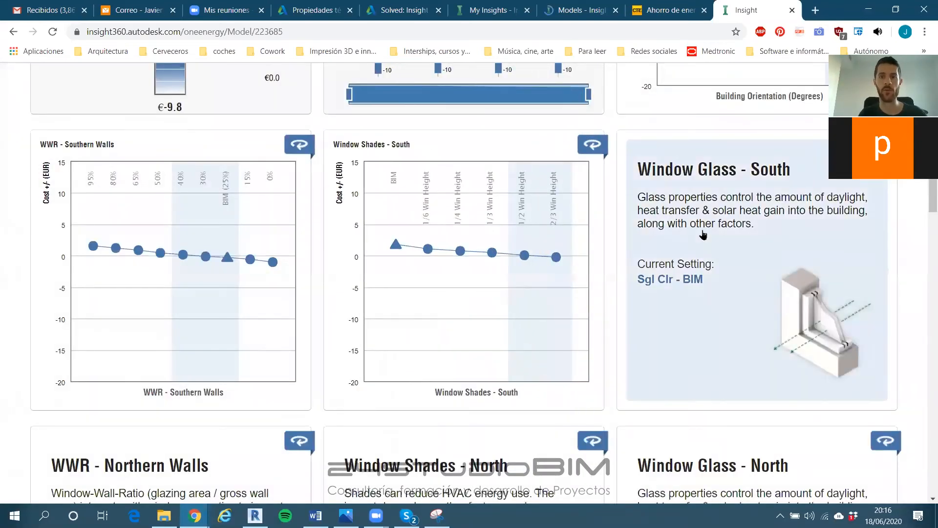
# Compare the Window Glass - South options and restrict the factor to the as-modeled BIM glass
pyautogui.click(748, 247)
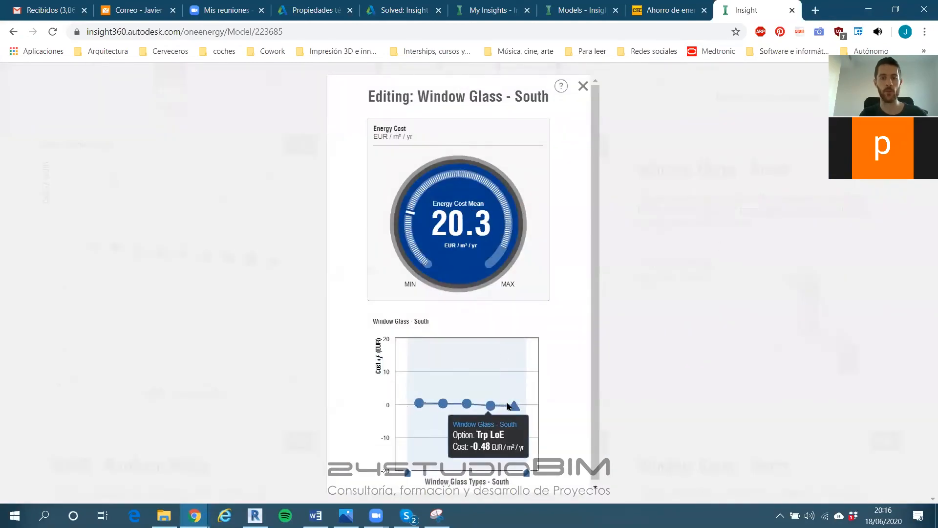
pyautogui.moveTo(514, 406)
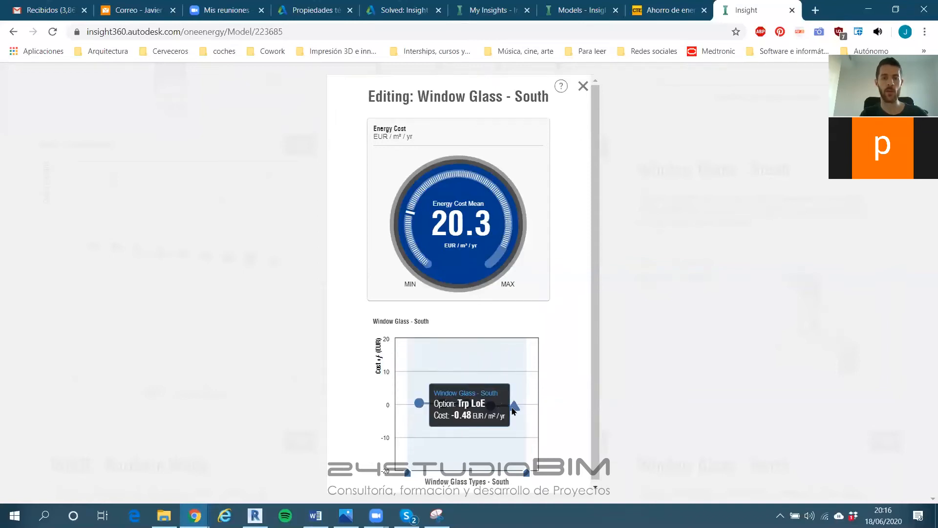
pyautogui.moveTo(417, 456); pyautogui.dragTo(504, 470)
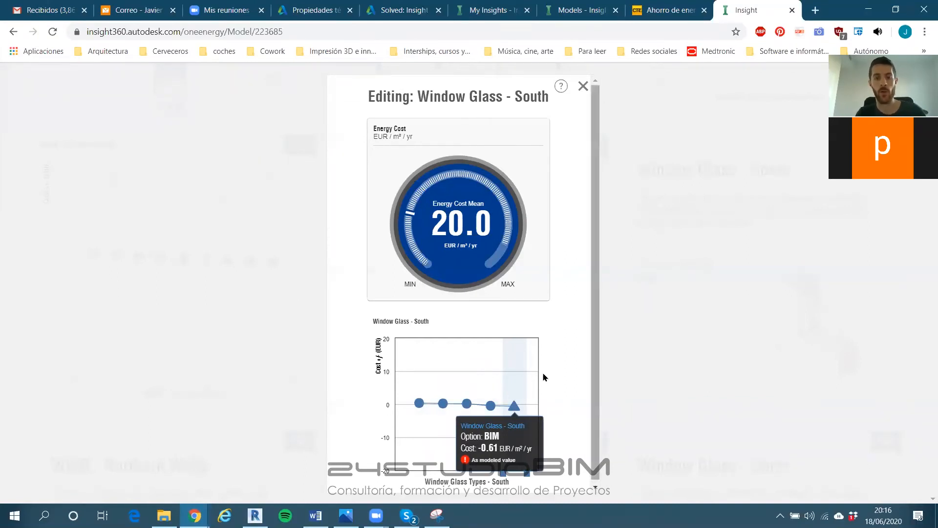
pyautogui.click(583, 87)
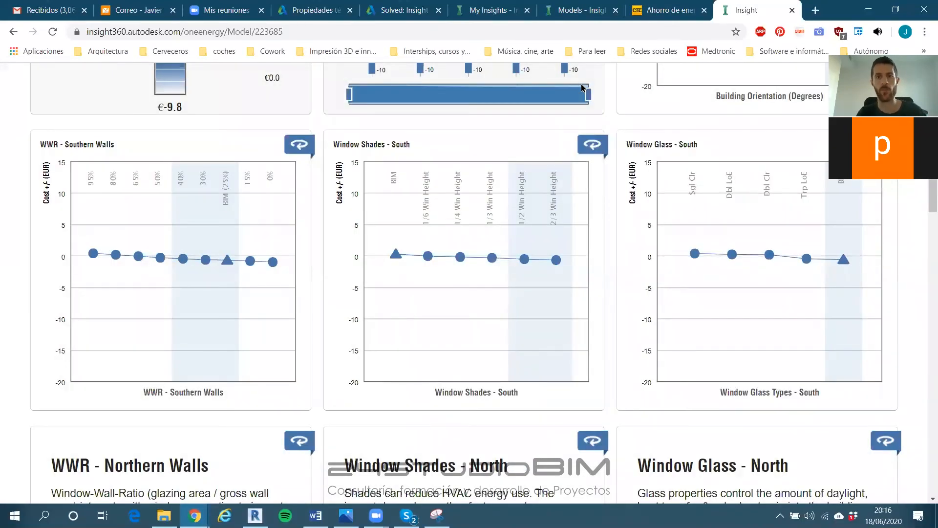
# Review the savings per factor in the model history, and set the WWR - Northern Walls range to 40%–BIM
pyautogui.scroll(5, 609, 166)
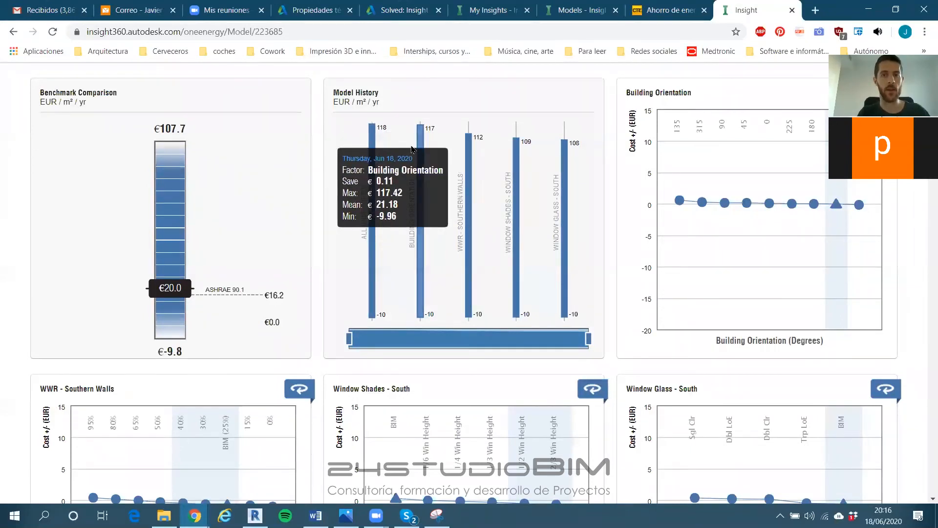
pyautogui.scroll(-4, 235, 310)
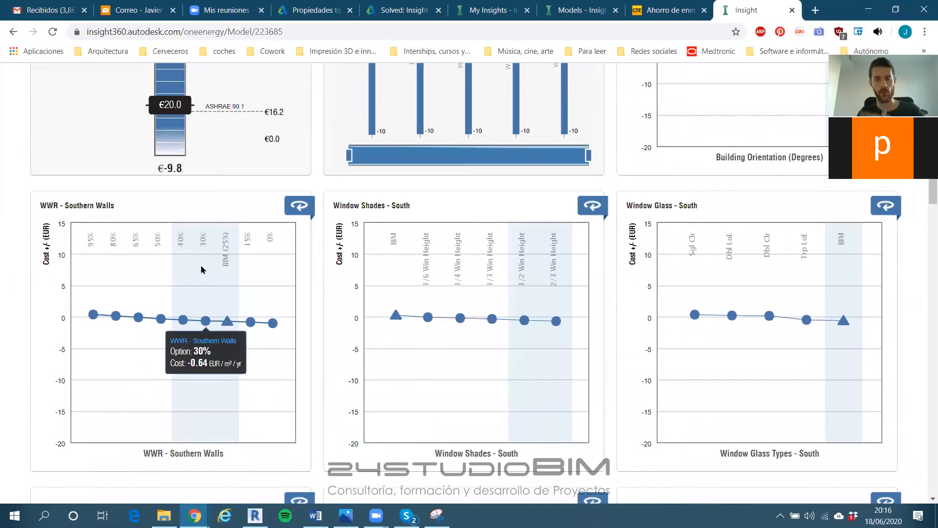
pyautogui.scroll(5, 421, 235)
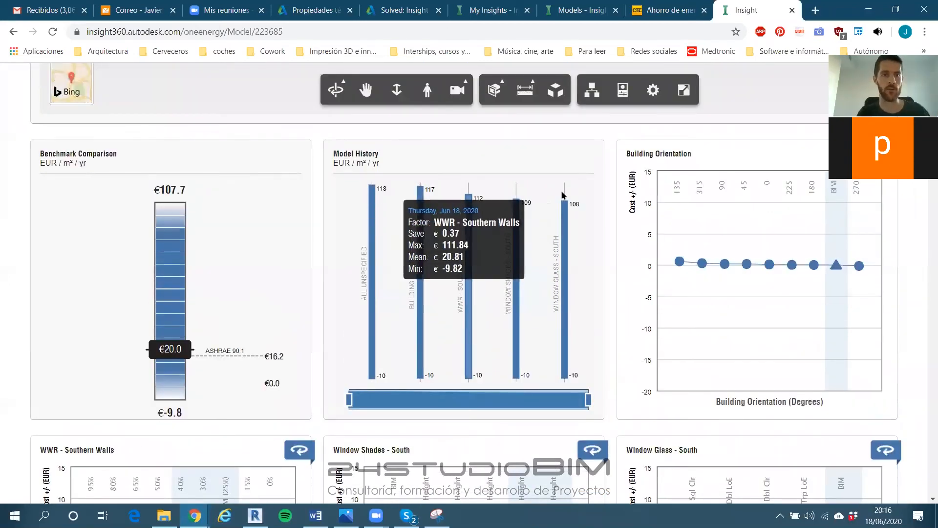
pyautogui.scroll(-1, 595, 184)
pyautogui.scroll(-11, 595, 184)
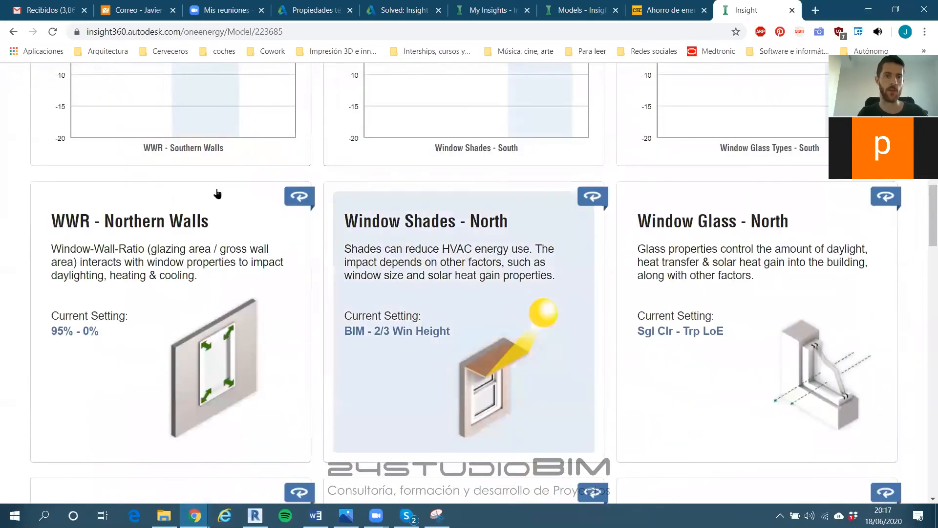
pyautogui.click(254, 279)
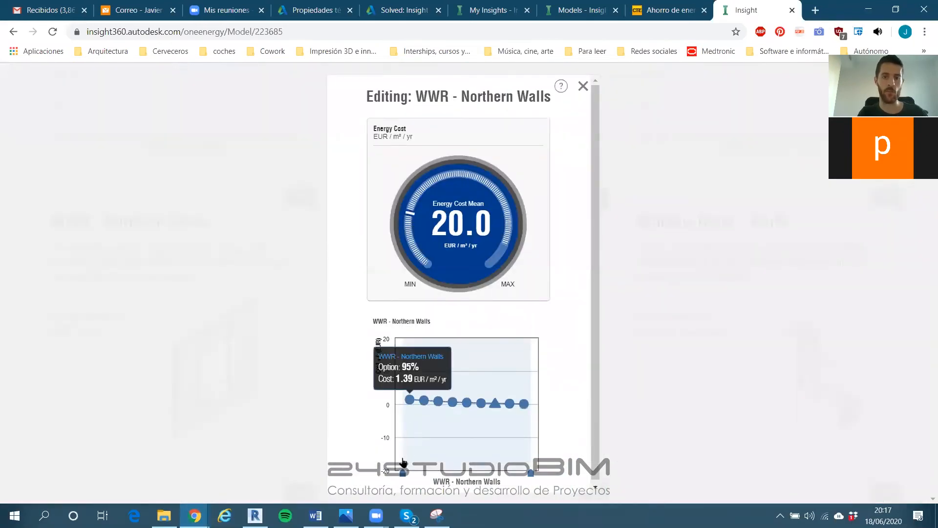
pyautogui.moveTo(403, 462); pyautogui.dragTo(460, 462)
pyautogui.moveTo(532, 450)
pyautogui.mouseDown()
pyautogui.moveTo(507, 449)
pyautogui.moveTo(509, 471)
pyautogui.mouseUp()
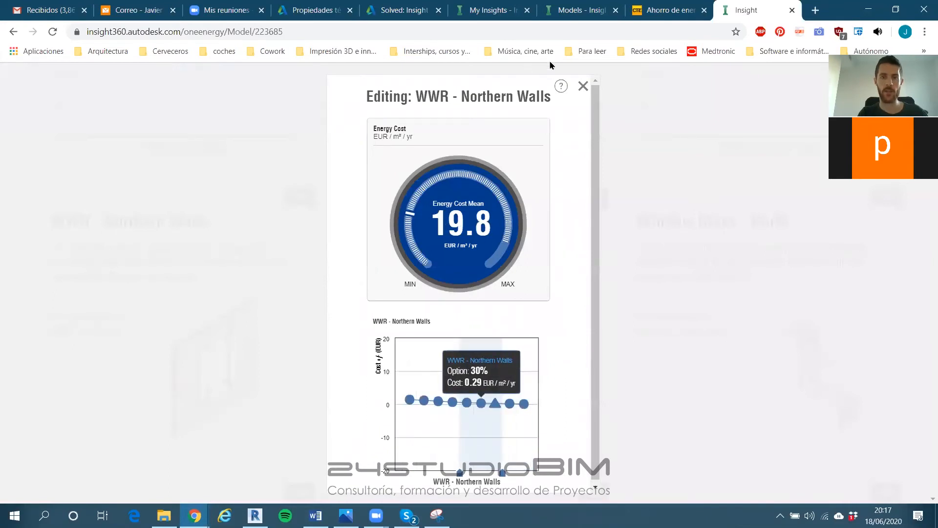
# Close the WWR - Northern Walls factor and restrict Window Shades - North to the as-modeled BIM option
pyautogui.click(583, 87)
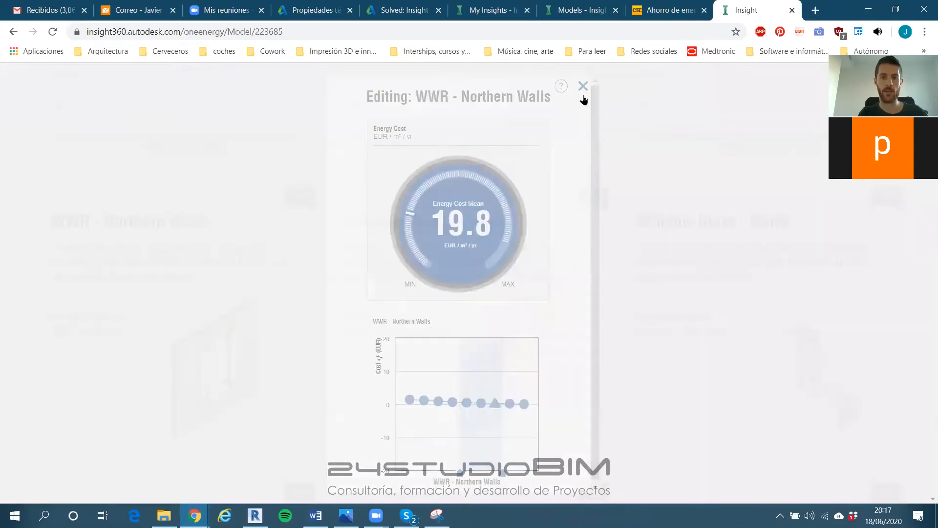
pyautogui.click(476, 290)
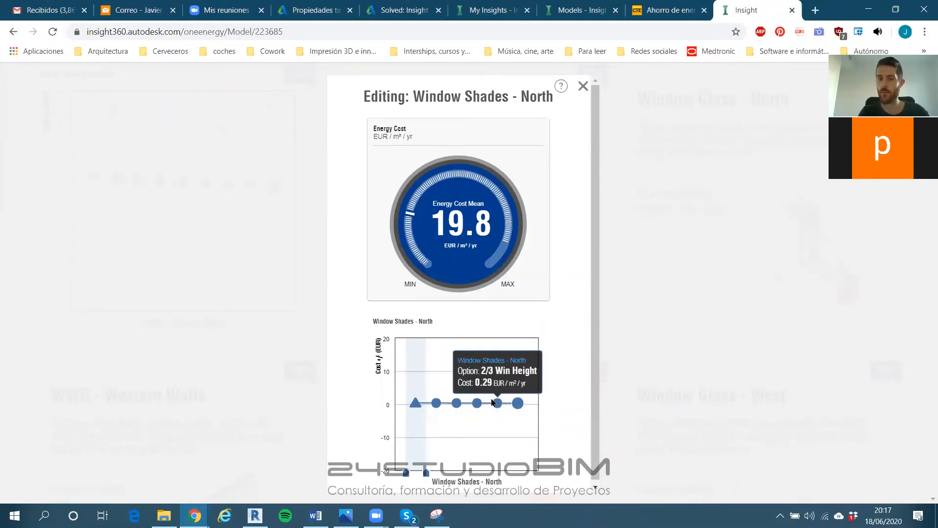
pyautogui.click(583, 87)
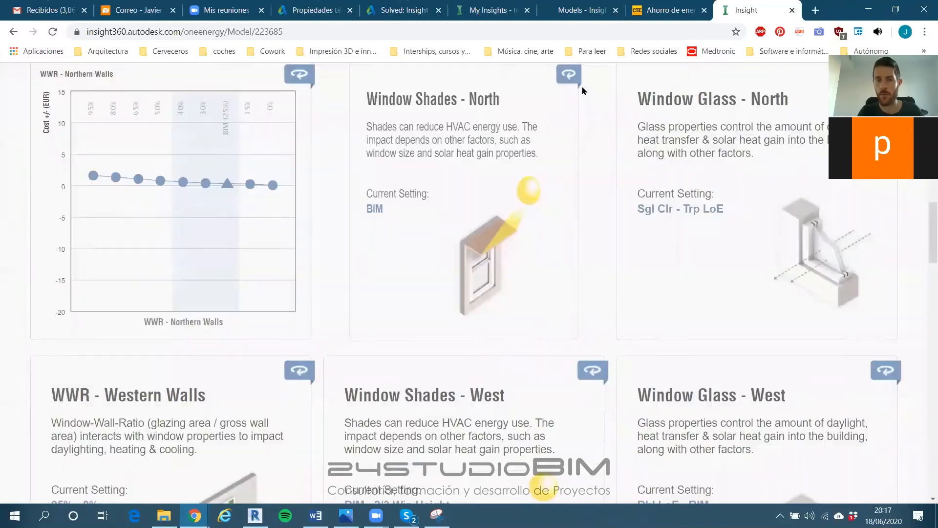
pyautogui.click(593, 74)
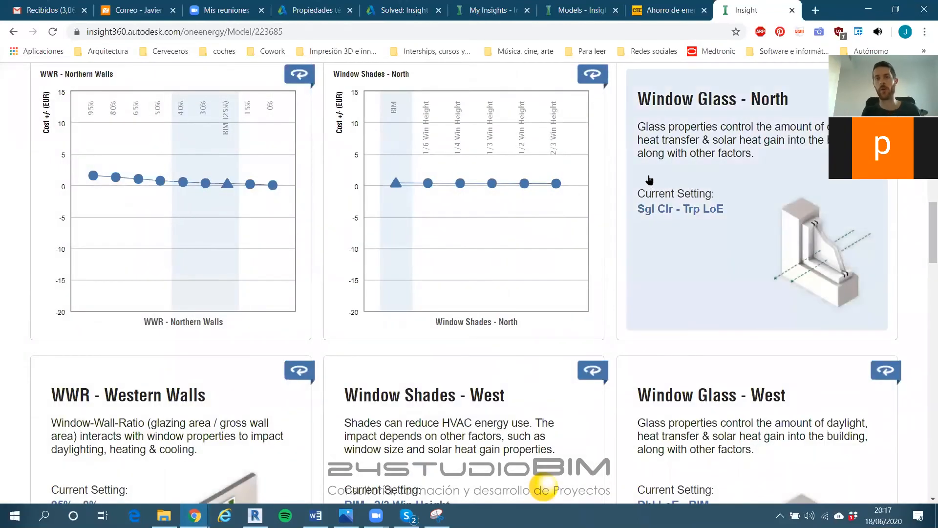
# Restrict the Window Glass - North factor to the as-modeled BIM glass and return to the factor overview
pyautogui.click(697, 166)
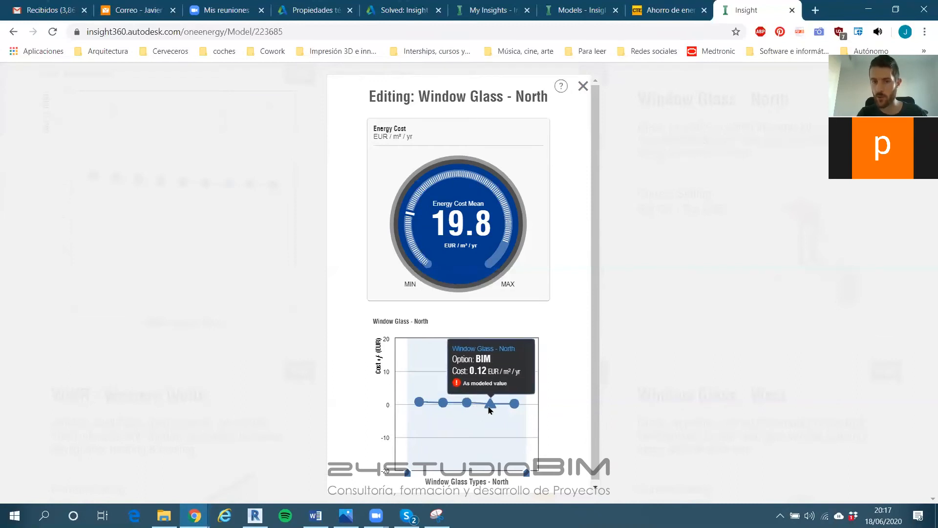
pyautogui.moveTo(408, 472); pyautogui.dragTo(503, 477)
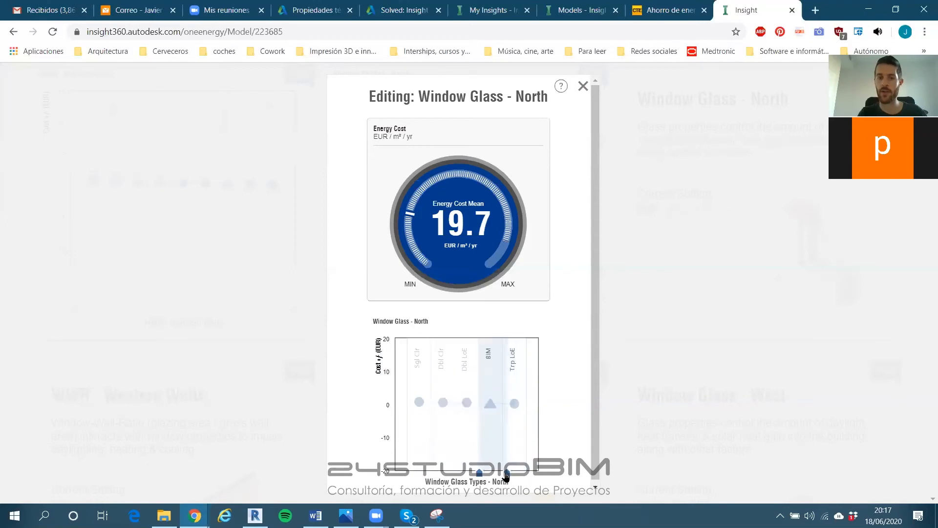
pyautogui.click(583, 87)
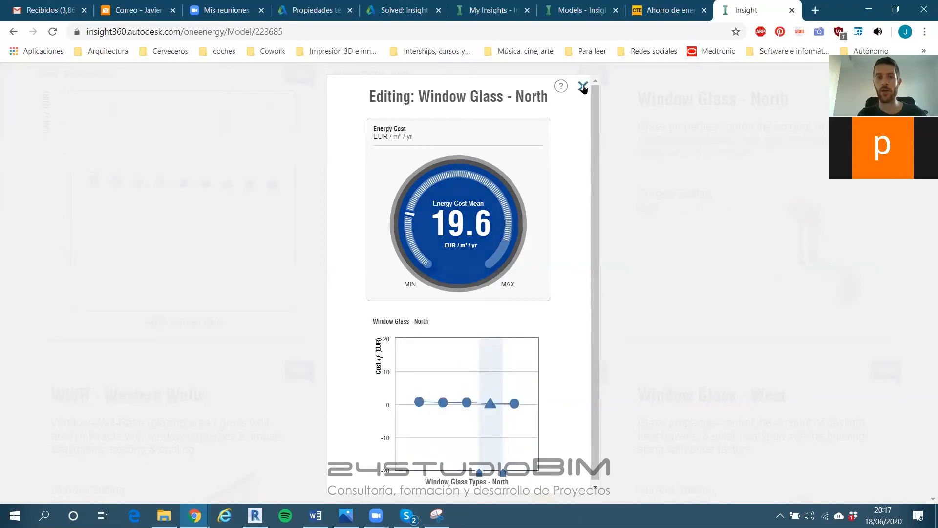
# Compare the costs of the WWR - Western Walls options and set the range to BIM (25%)–0%
pyautogui.scroll(-4, 878, 228)
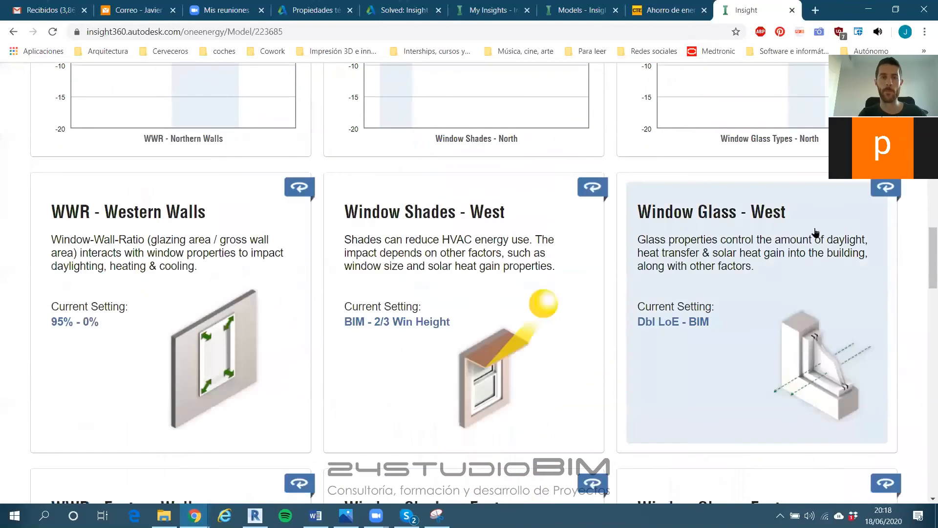
pyautogui.click(205, 288)
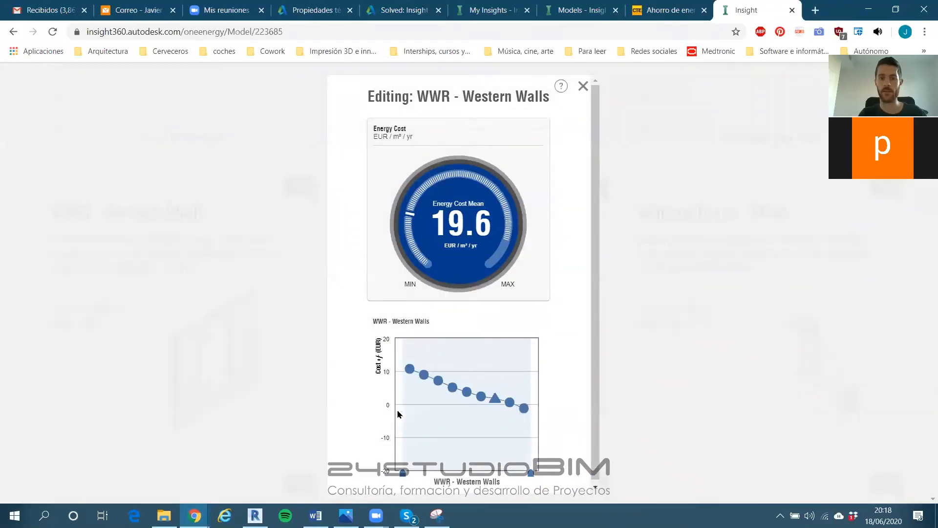
pyautogui.moveTo(436, 380)
pyautogui.moveTo(410, 371)
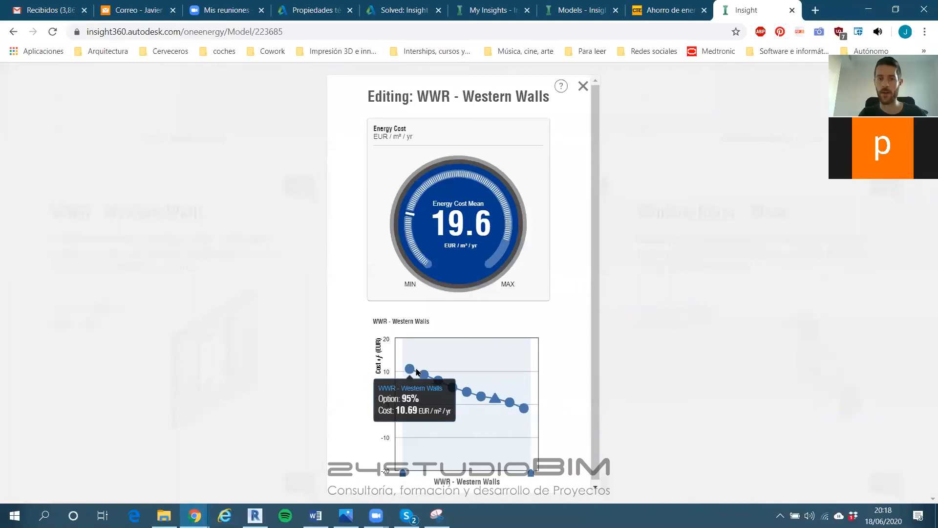
pyautogui.moveTo(530, 415)
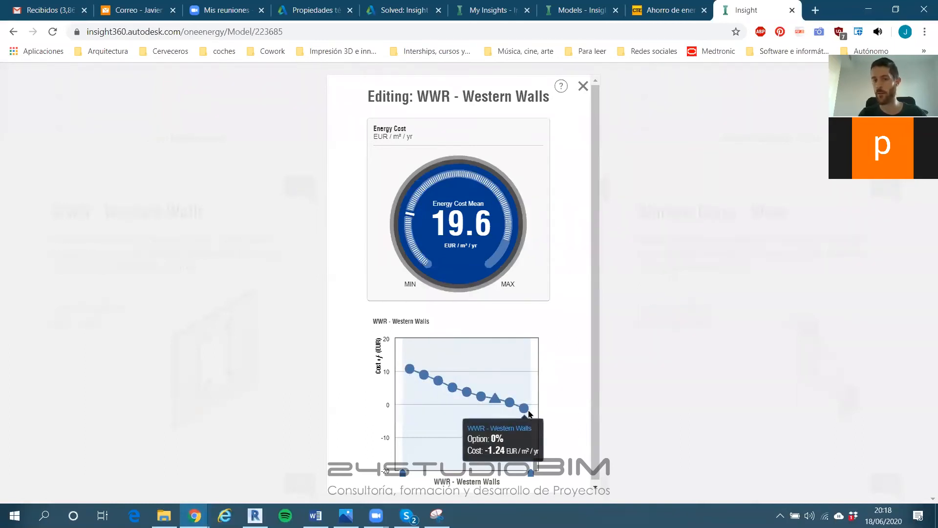
pyautogui.moveTo(403, 473)
pyautogui.mouseDown()
pyautogui.moveTo(486, 461)
pyautogui.moveTo(494, 429)
pyautogui.mouseUp()
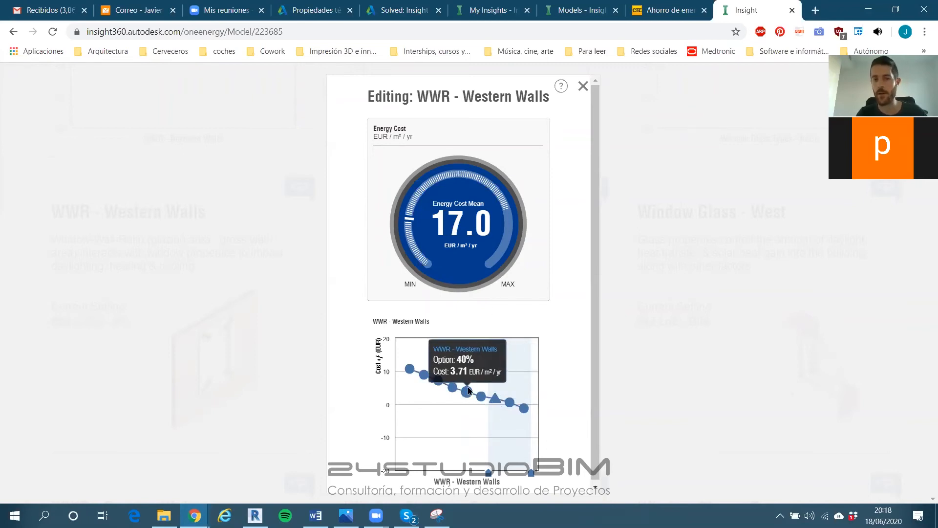
pyautogui.click(584, 87)
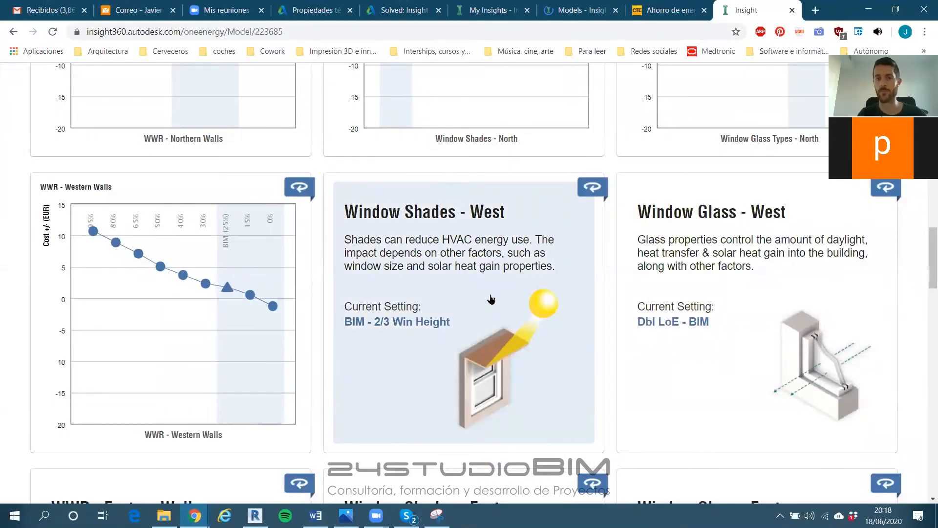
# Compare the Window Shades - West options, and restrict the Window Glass - West factor to the as-modeled BIM glass
pyautogui.click(480, 284)
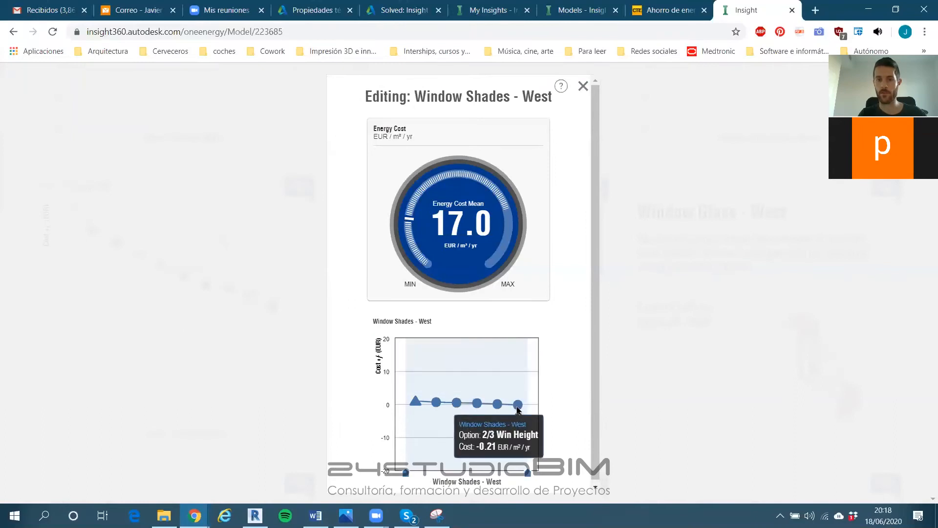
pyautogui.moveTo(420, 409)
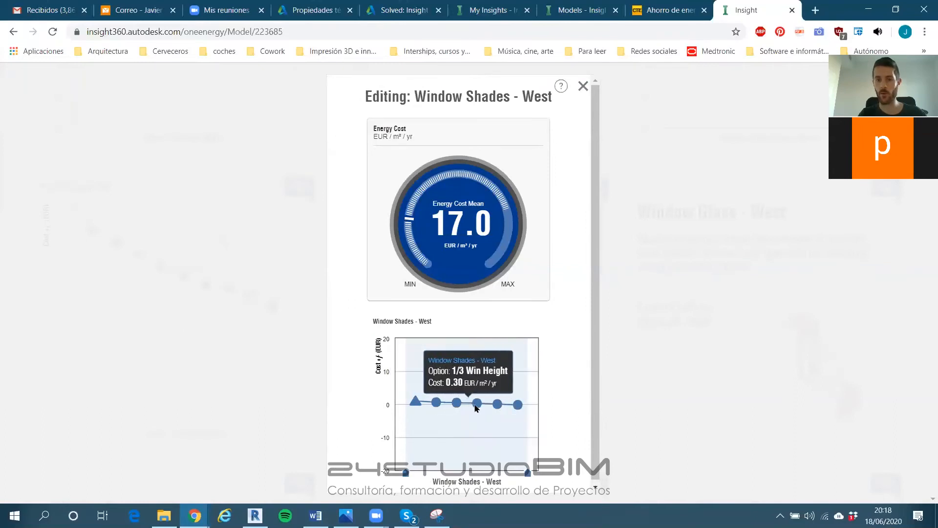
pyautogui.moveTo(512, 407)
pyautogui.moveTo(412, 436)
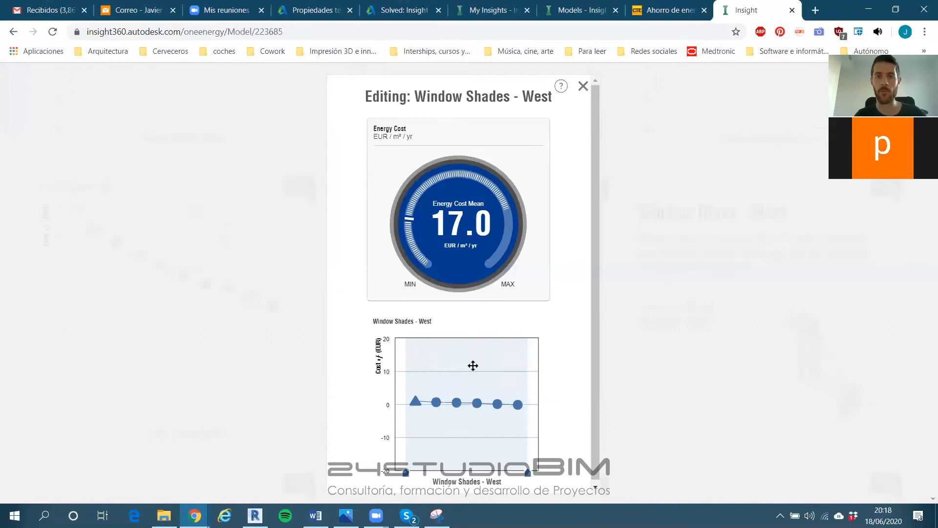
pyautogui.click(582, 88)
pyautogui.click(724, 291)
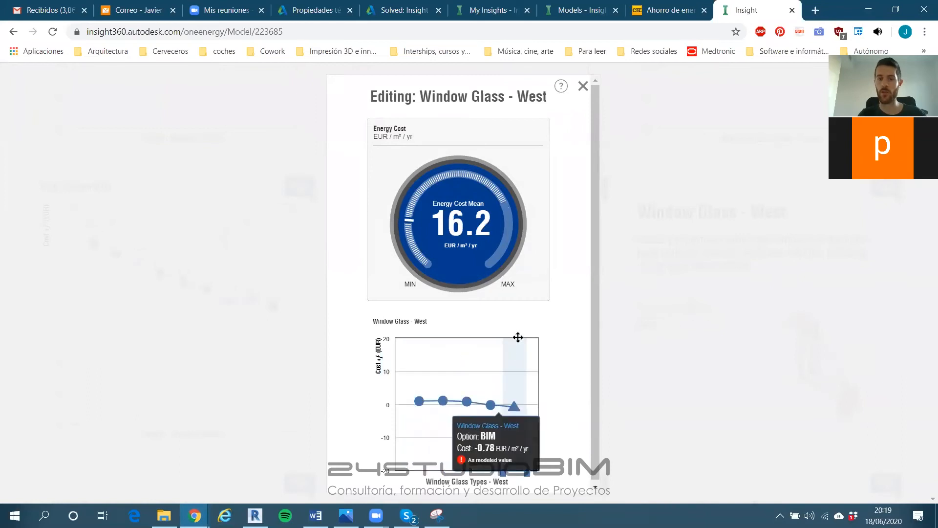
pyautogui.click(582, 88)
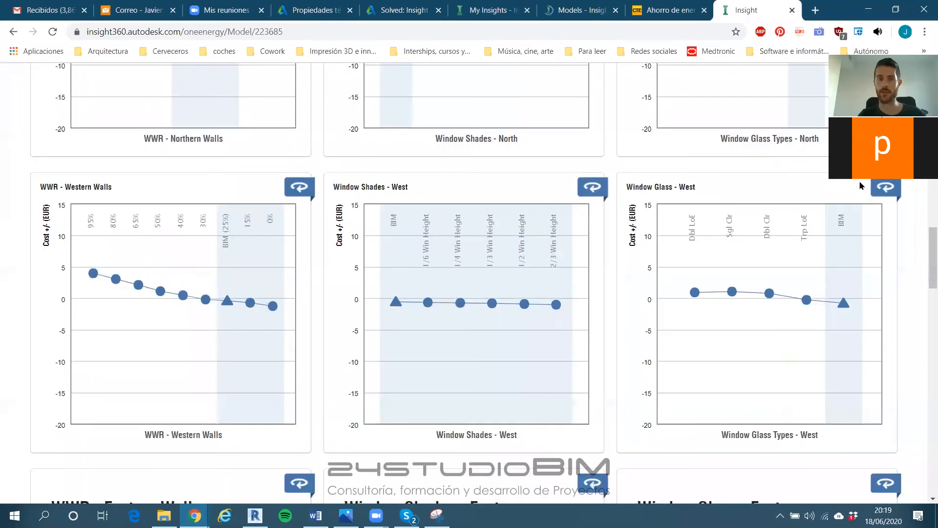
# Set the WWR - Eastern Walls range to BIM (25%)–0% and return to the factor overview
pyautogui.scroll(-5, 831, 195)
pyautogui.scroll(-2, 832, 226)
pyautogui.click(242, 189)
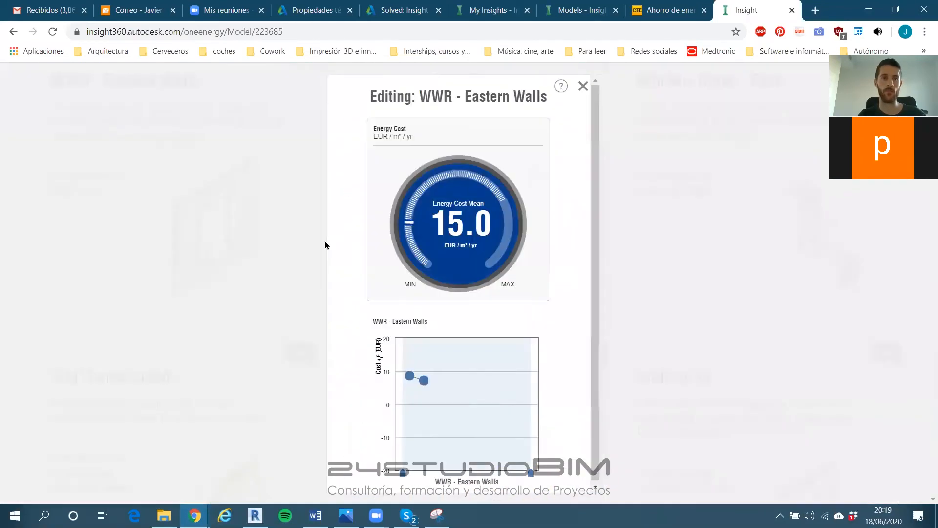
pyautogui.moveTo(495, 463); pyautogui.dragTo(489, 463)
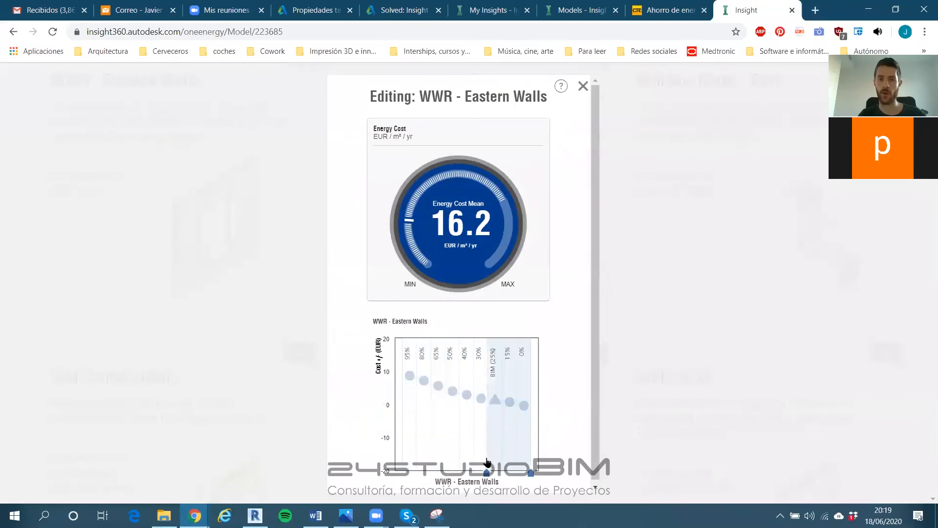
pyautogui.click(582, 86)
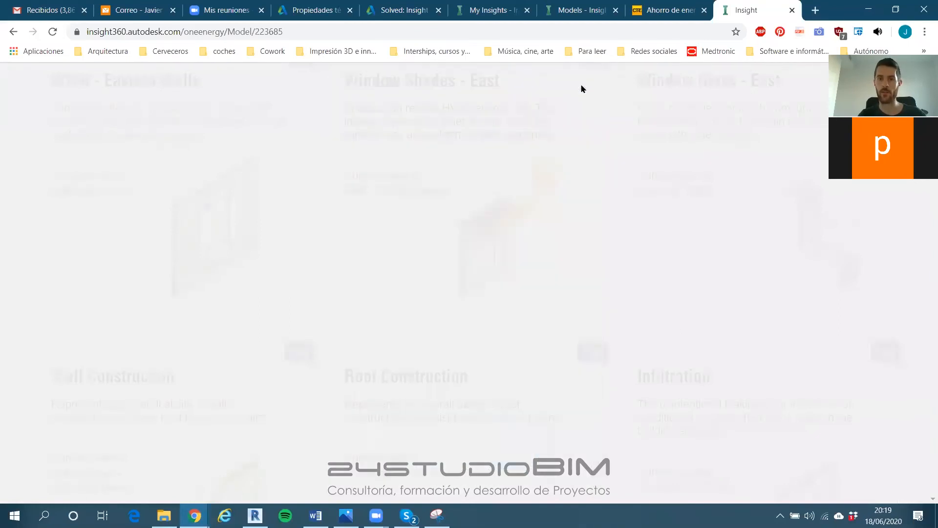
# Review the Window Shades - East factor, and narrow the Window Glass - East range by moving its starting option forward
pyautogui.click(488, 259)
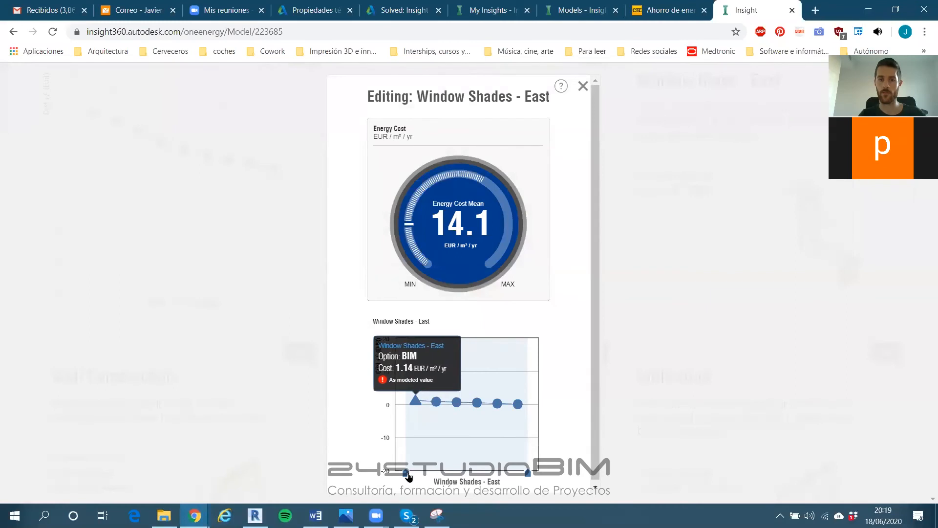
pyautogui.click(583, 86)
pyautogui.click(650, 241)
pyautogui.moveTo(408, 449); pyautogui.dragTo(503, 467)
pyautogui.click(579, 90)
# Compare the Wall Construction options and look up the wall definitions and R-values in the Autodesk forum thread on Insight 360 construction assumptions
pyautogui.scroll(-5, 616, 222)
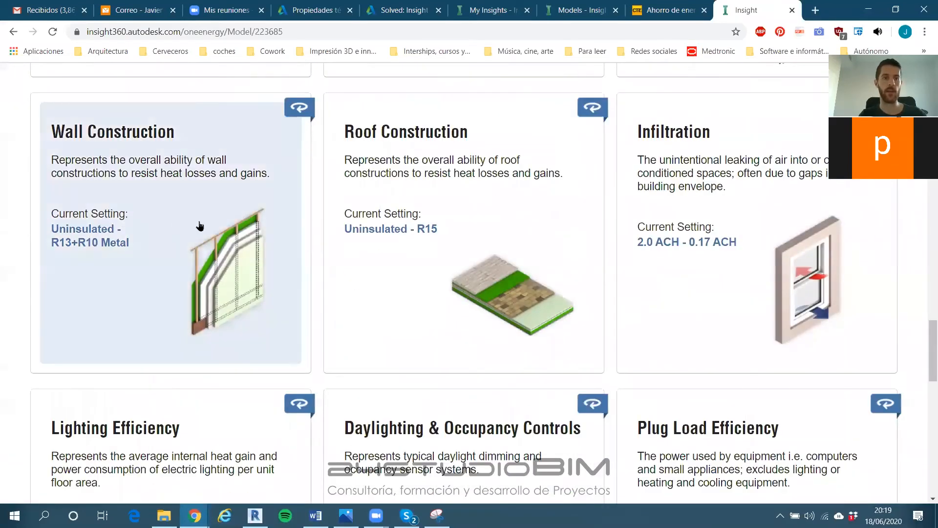
pyautogui.click(177, 213)
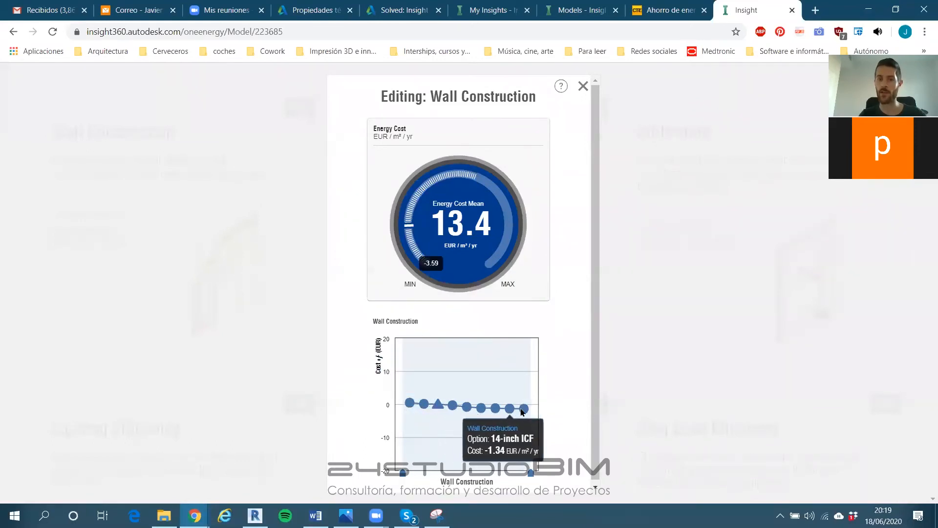
pyautogui.moveTo(465, 408)
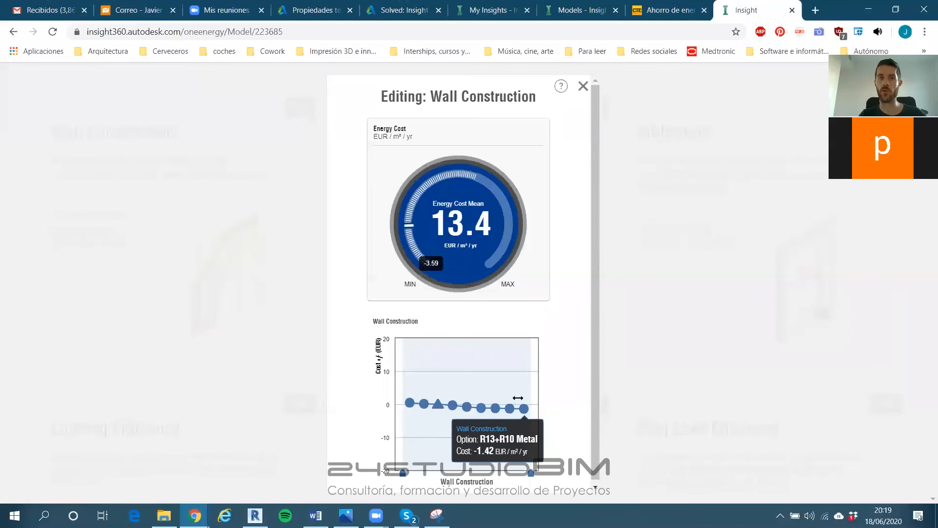
pyautogui.click(389, 9)
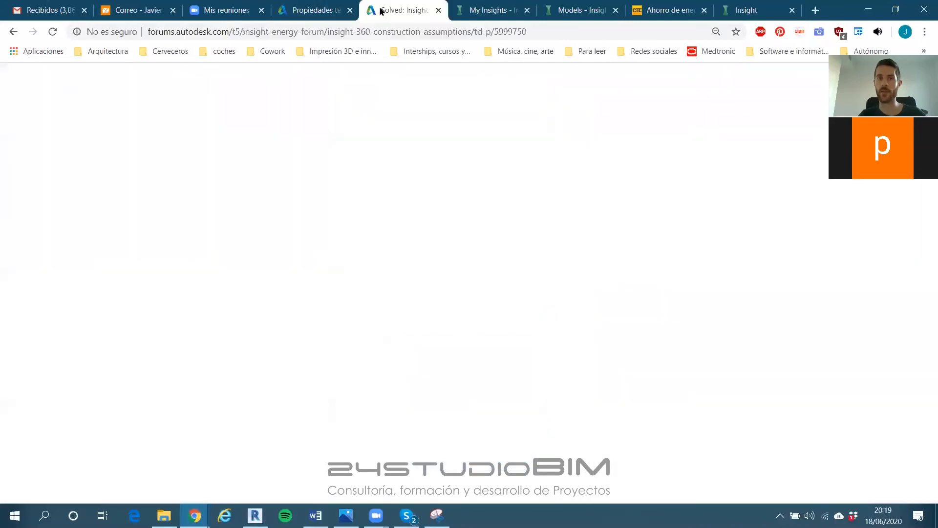
pyautogui.click(359, 33)
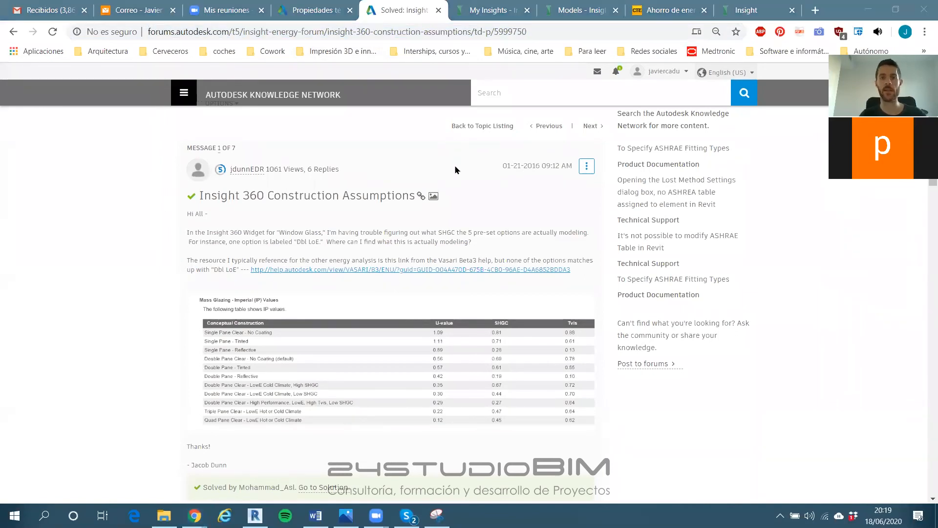
pyautogui.scroll(-10, 313, 268)
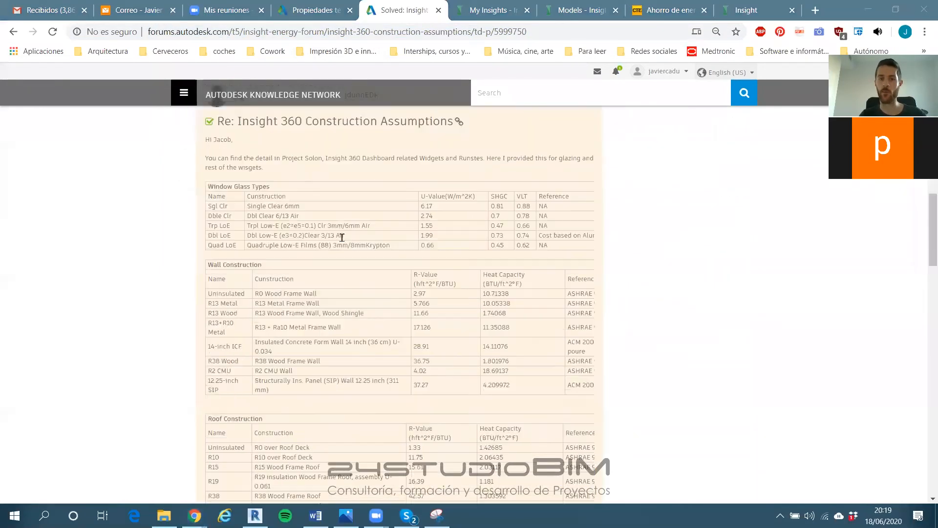
pyautogui.scroll(-4, 420, 220)
pyautogui.scroll(2, 413, 212)
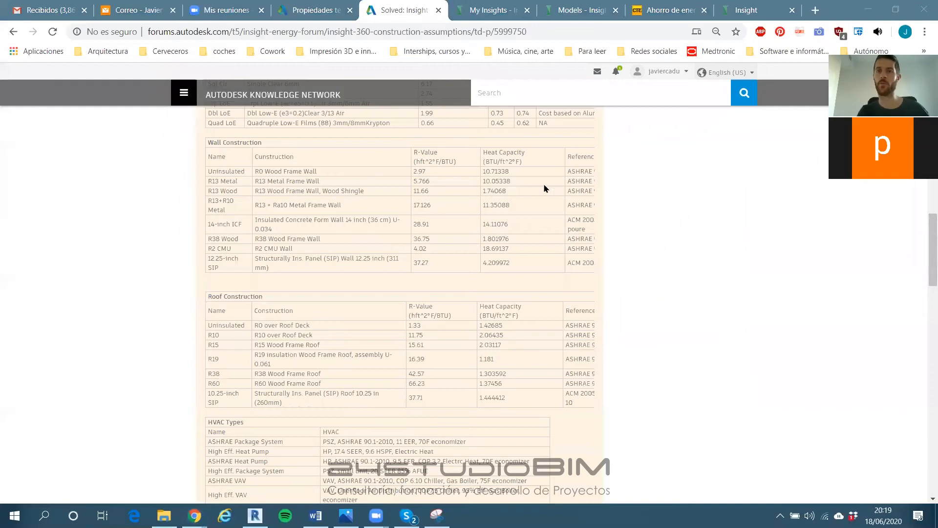
# Switch back to Insight and set the Wall Construction range to BIM–R13+R10 Metal
pyautogui.click(757, 11)
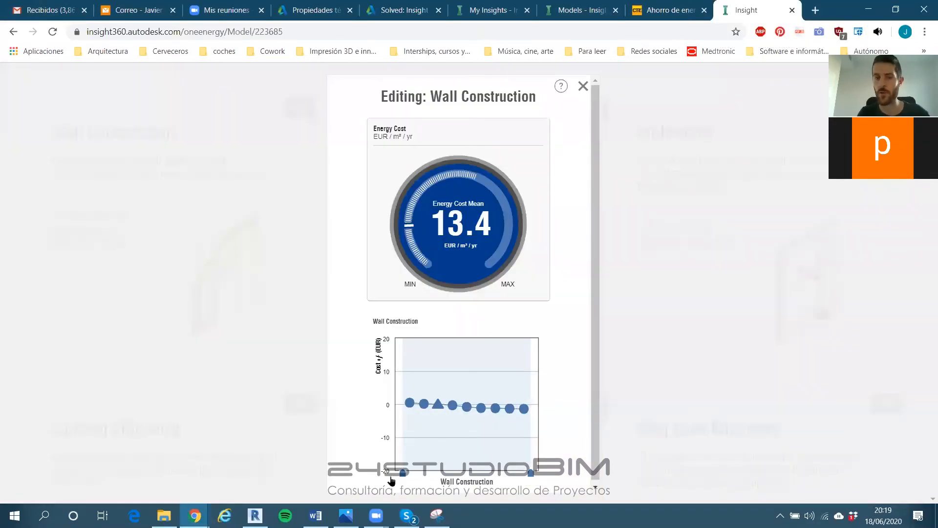
pyautogui.moveTo(404, 475); pyautogui.dragTo(431, 473)
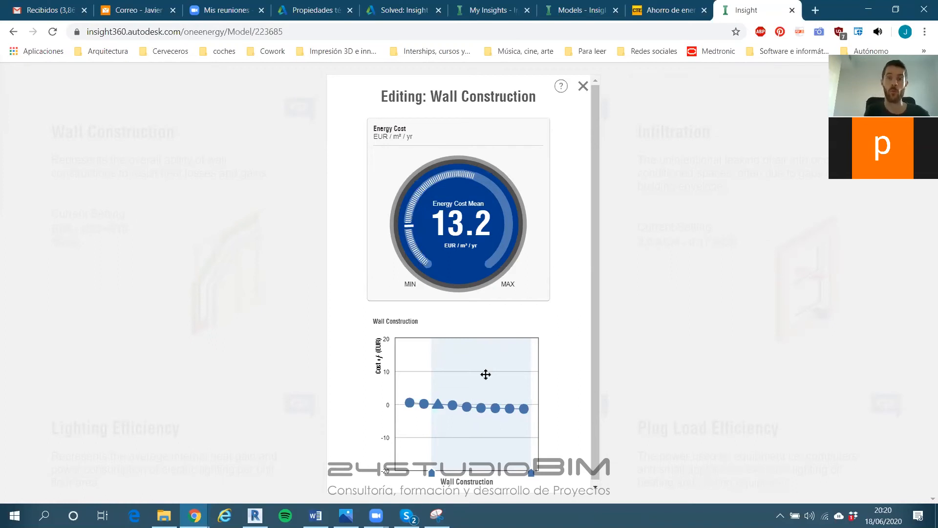
pyautogui.click(583, 88)
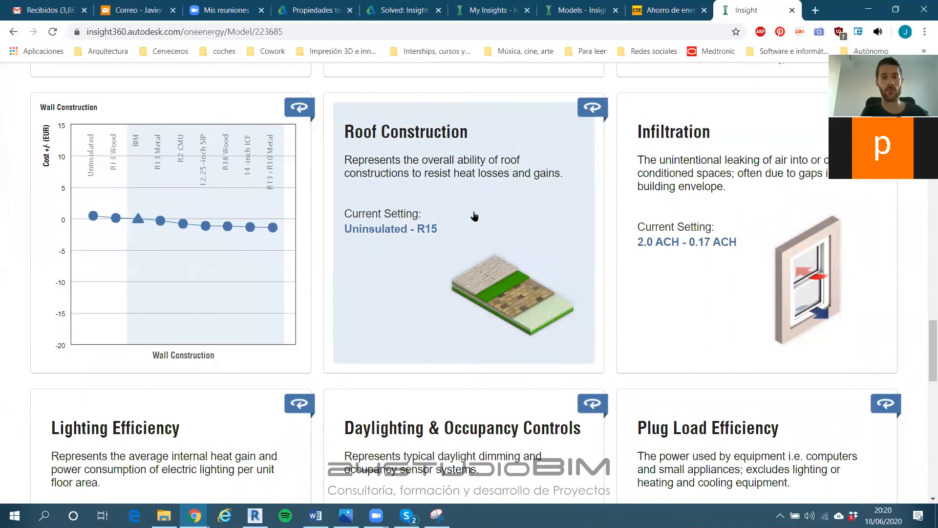
# Compare the Roof Construction options and set the range to BIM–R15
pyautogui.click(409, 230)
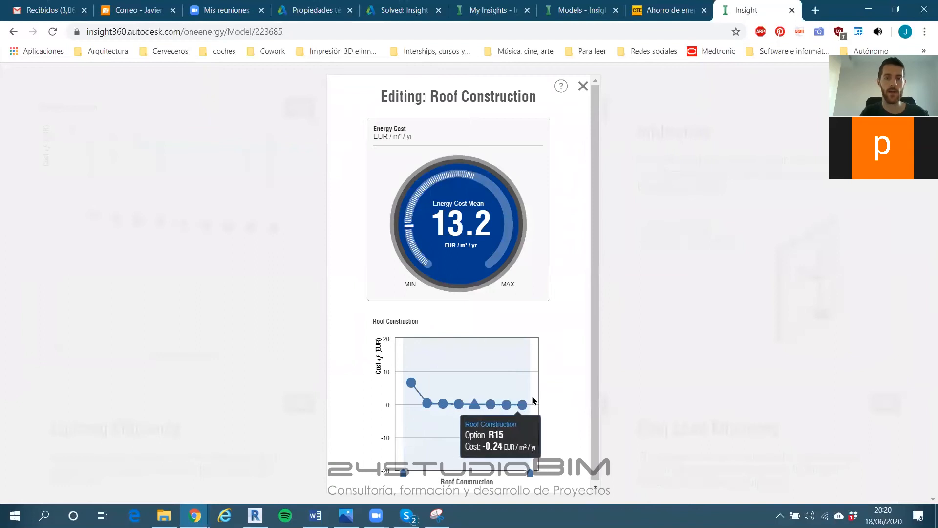
pyautogui.moveTo(417, 465)
pyautogui.mouseDown()
pyautogui.moveTo(406, 466)
pyautogui.moveTo(465, 465)
pyautogui.mouseUp()
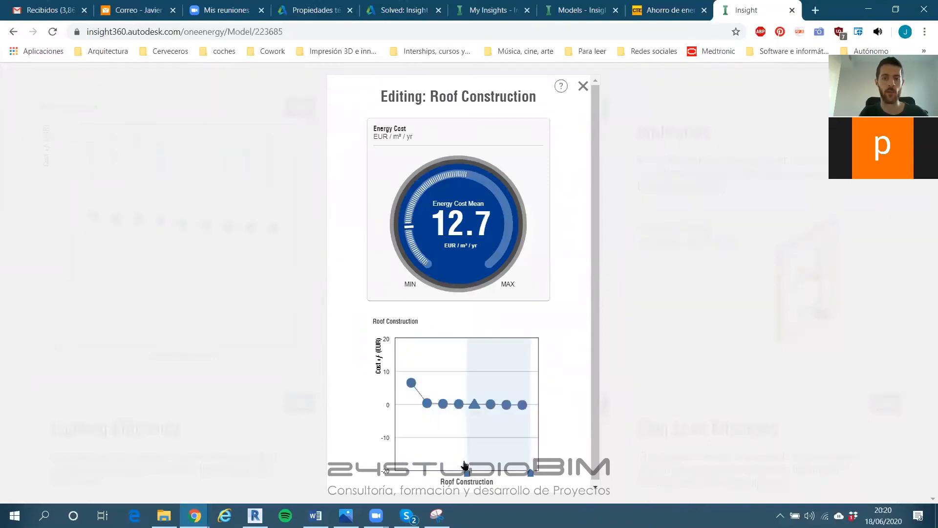
pyautogui.moveTo(508, 407)
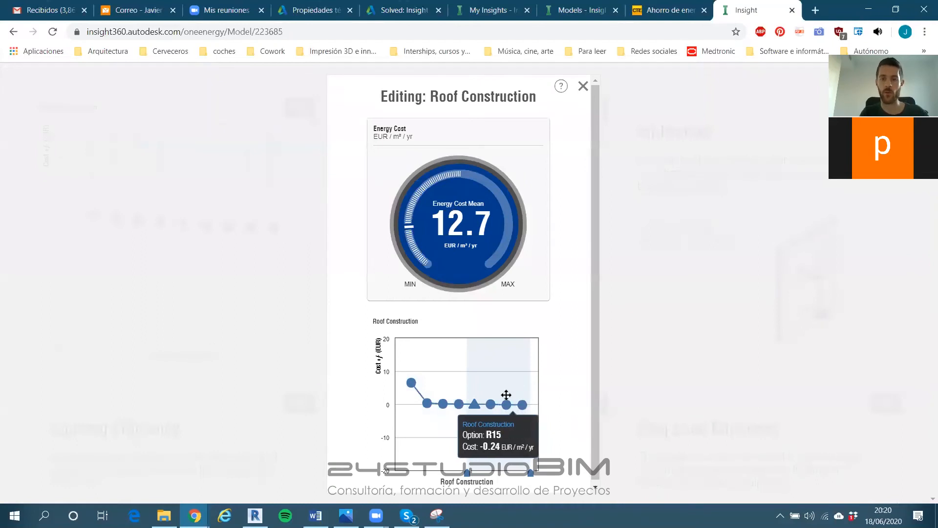
# Narrow the Roof Construction range to BIM–R60 and the Infiltration range to BIM–0.17 ACH
pyautogui.moveTo(531, 471); pyautogui.dragTo(499, 469)
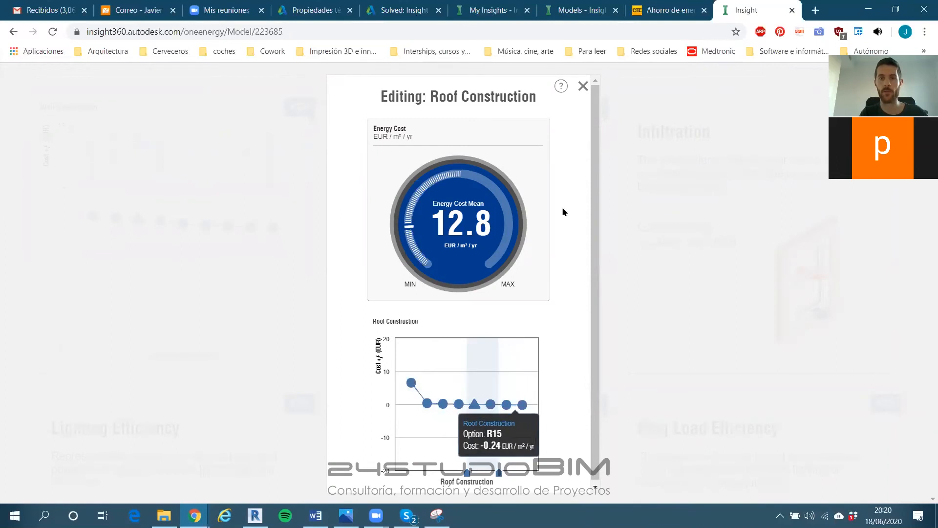
pyautogui.click(583, 87)
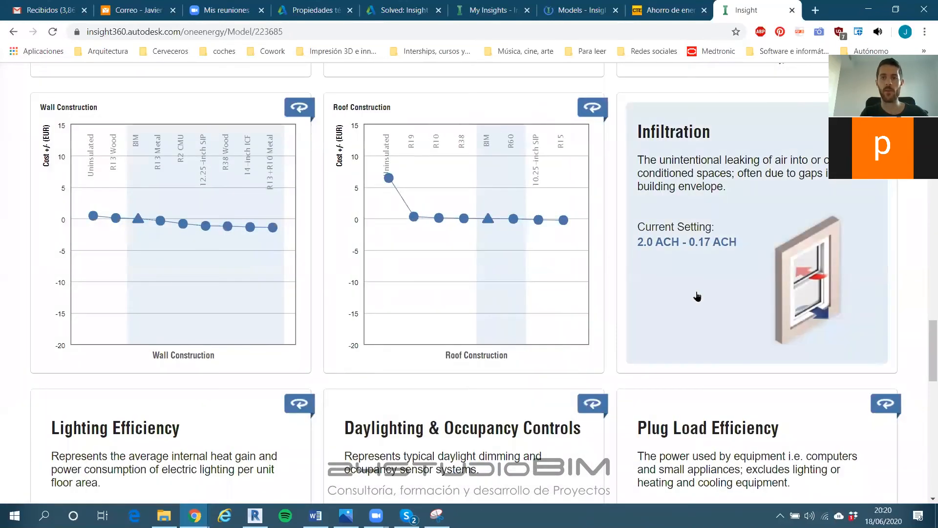
pyautogui.click(696, 295)
pyautogui.moveTo(498, 466)
pyautogui.mouseDown()
pyautogui.moveTo(481, 465)
pyautogui.moveTo(500, 466)
pyautogui.moveTo(490, 466)
pyautogui.mouseUp()
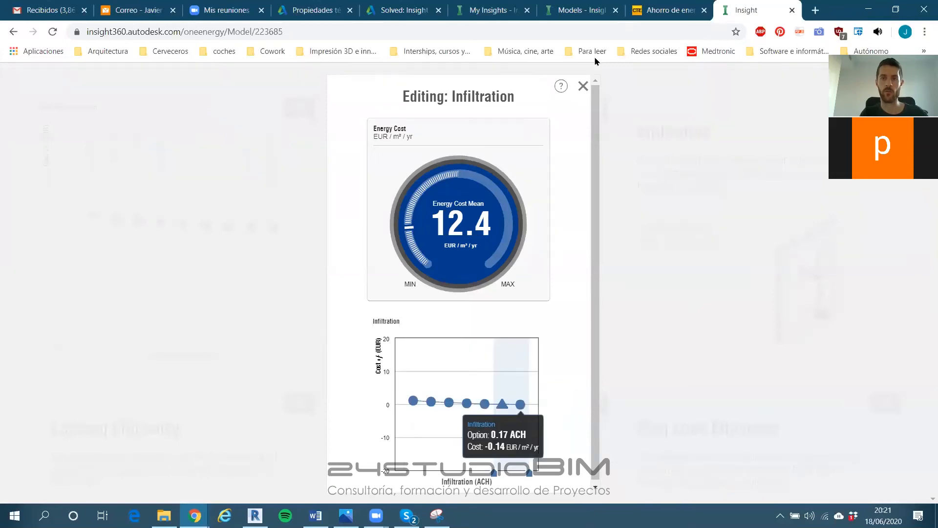
pyautogui.click(583, 86)
# Review the remaining lighting, plug load, HVAC, schedule and PV factors, and examine the Lighting Efficiency options
pyautogui.scroll(-4, 826, 220)
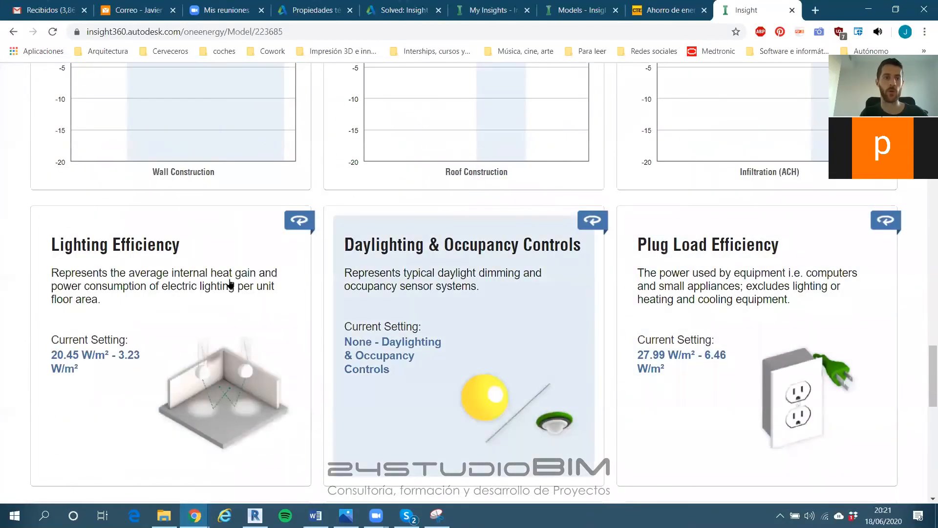
pyautogui.scroll(-5, 218, 283)
pyautogui.scroll(2, 199, 272)
pyautogui.scroll(5, 329, 172)
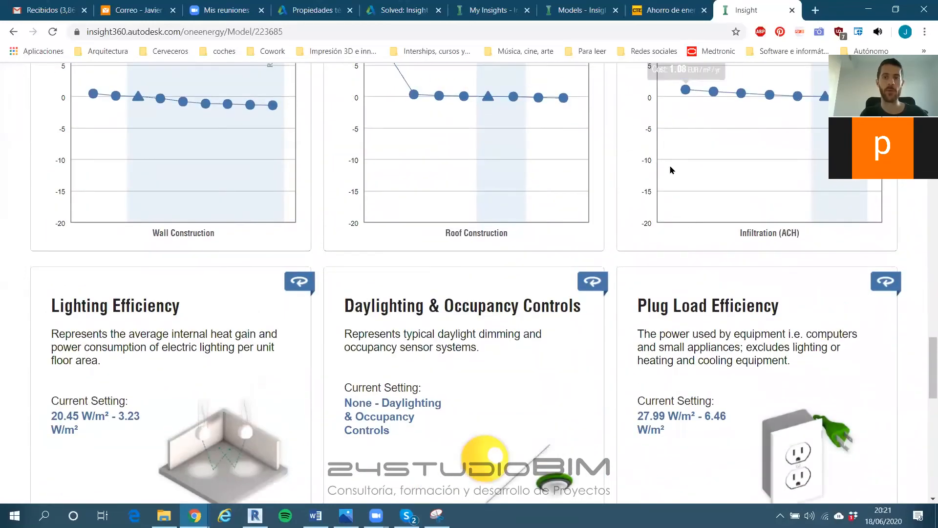
pyautogui.scroll(-5, 691, 181)
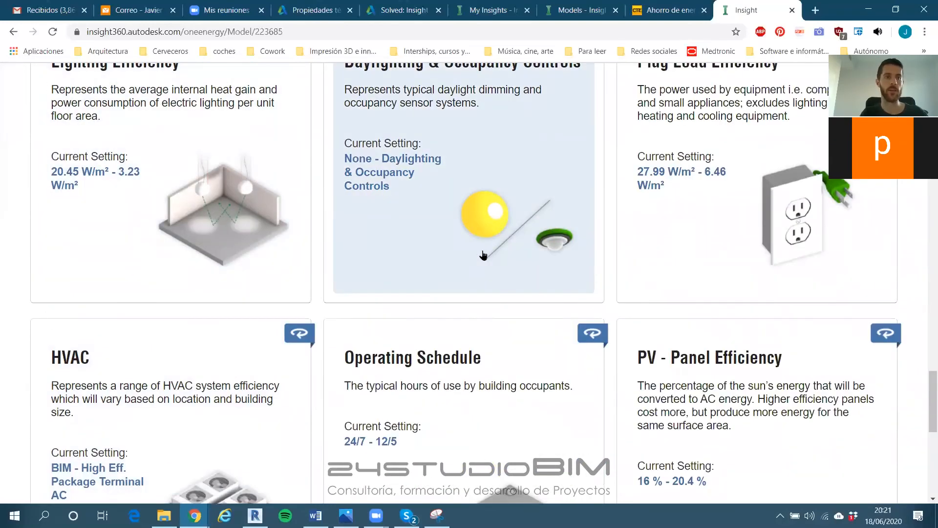
pyautogui.scroll(1, 466, 247)
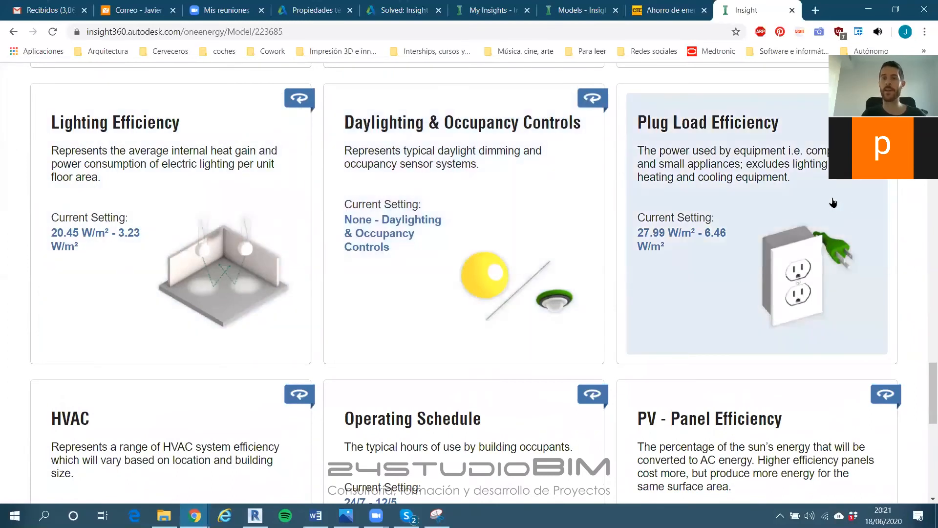
pyautogui.scroll(-2, 810, 209)
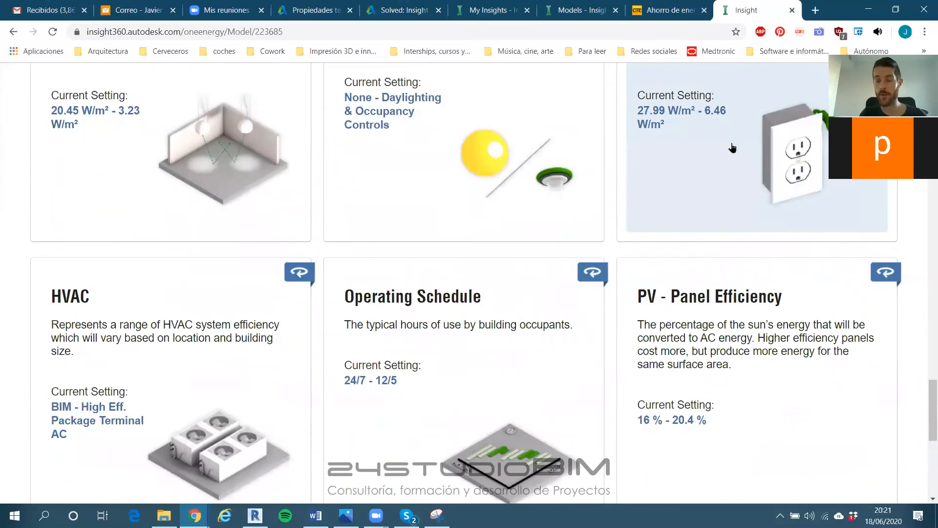
pyautogui.scroll(-2, 489, 220)
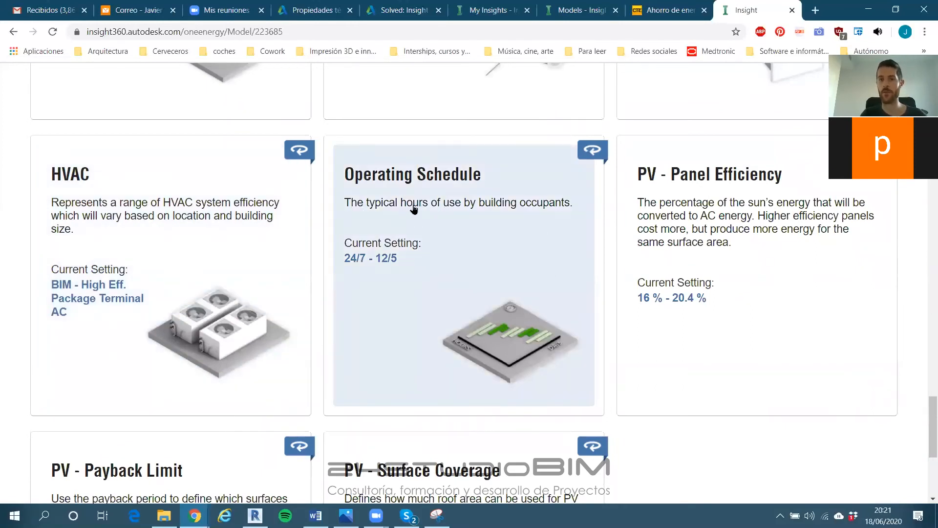
pyautogui.scroll(-3, 711, 230)
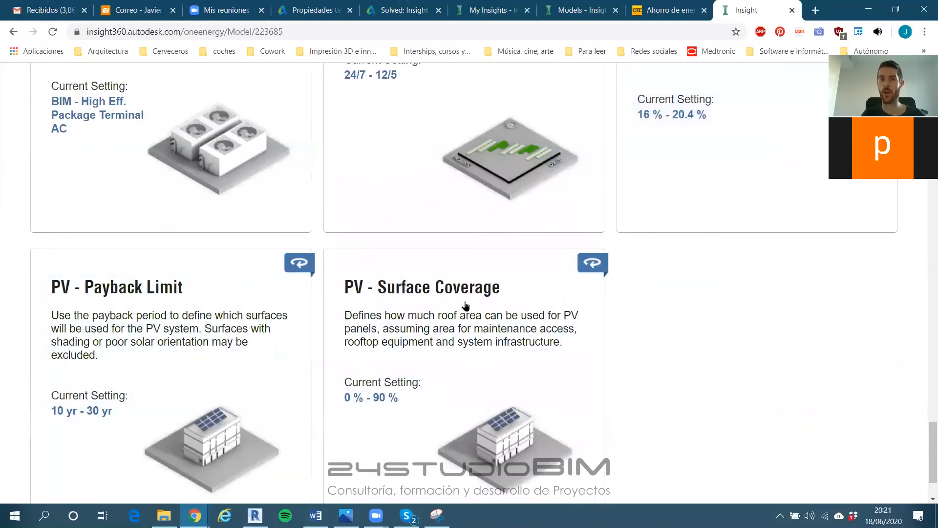
pyautogui.scroll(6, 465, 341)
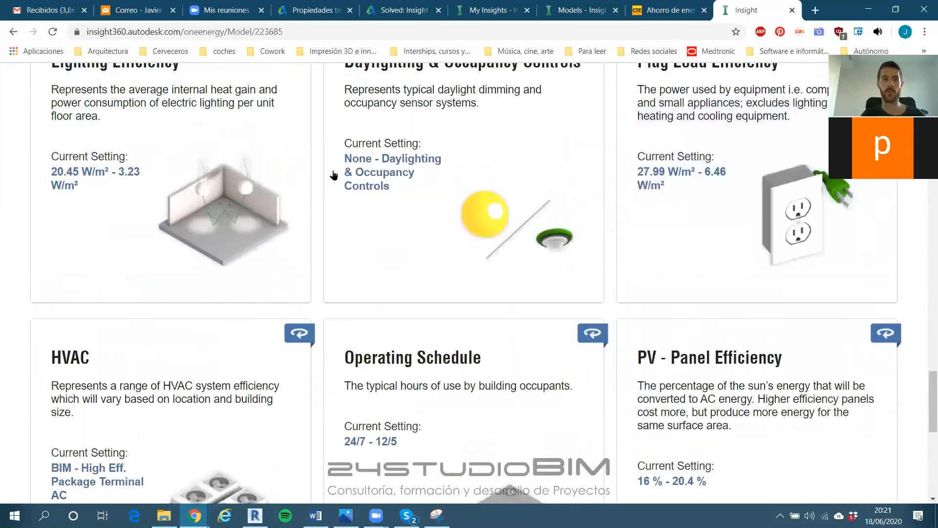
pyautogui.click(249, 170)
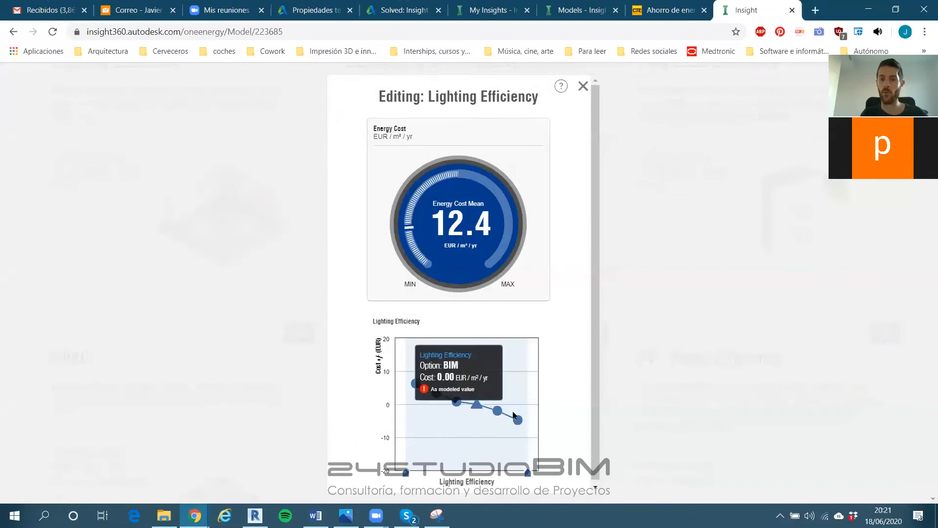
pyautogui.click(583, 86)
# Extend the Model History chart's time range to cover every recorded factor change, and review the entries
pyautogui.moveTo(928, 388); pyautogui.dragTo(924, 121)
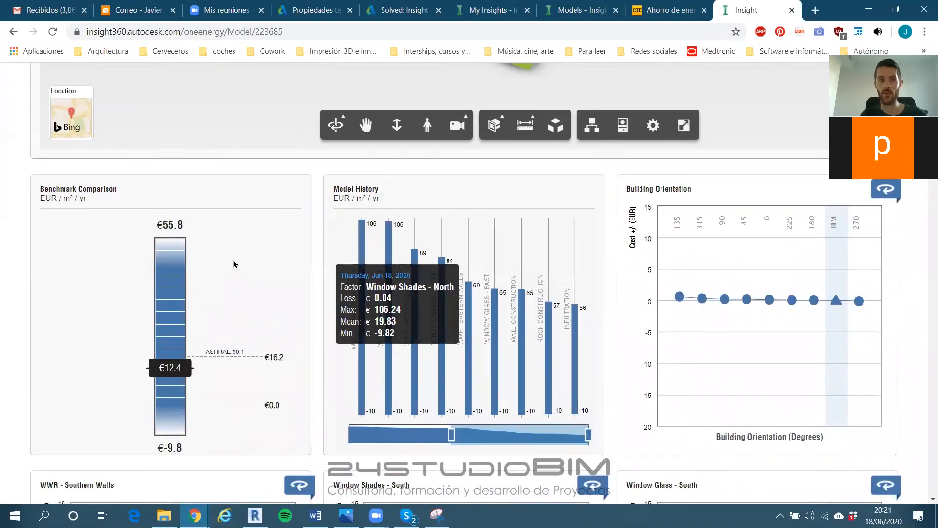
pyautogui.moveTo(454, 442); pyautogui.dragTo(335, 437)
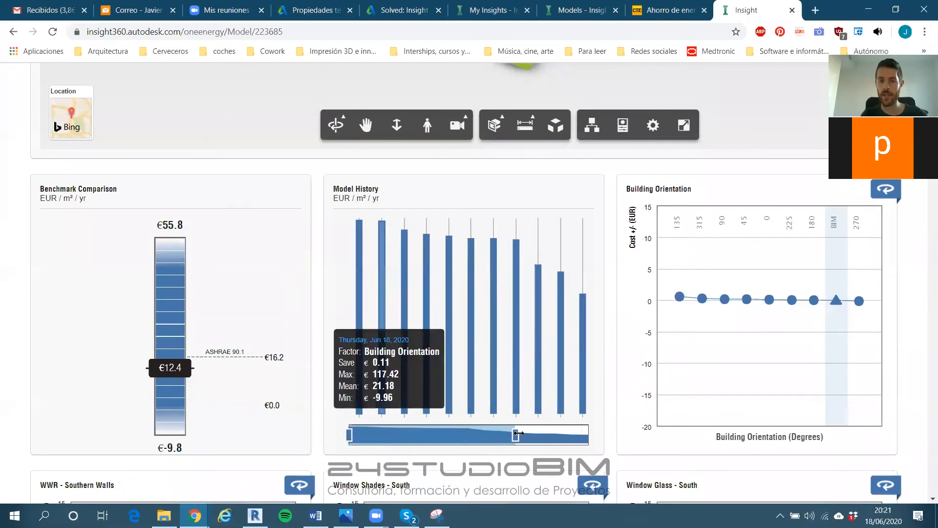
pyautogui.moveTo(518, 433); pyautogui.dragTo(610, 435)
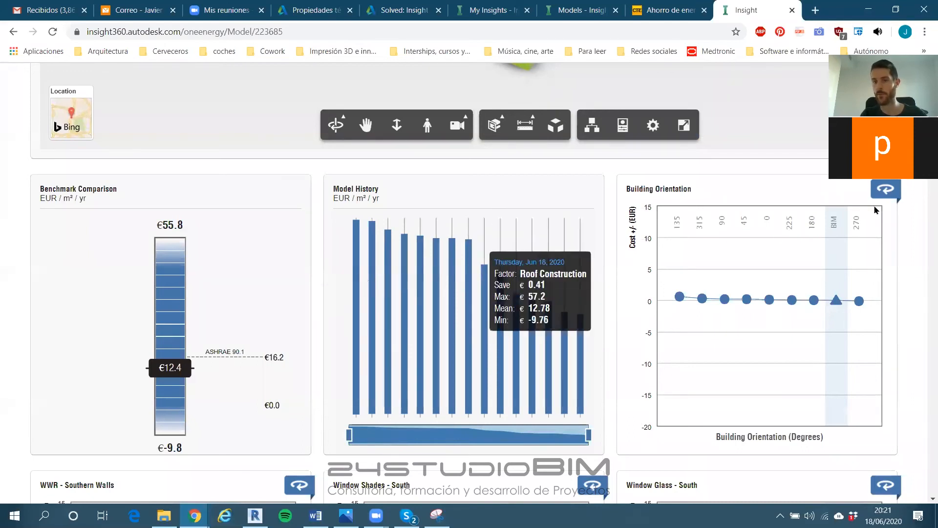
# Compare the Lighting Efficiency options and set the range to 11.84 W/m²–7.53 W/m²
pyautogui.moveTo(932, 149); pyautogui.dragTo(928, 397)
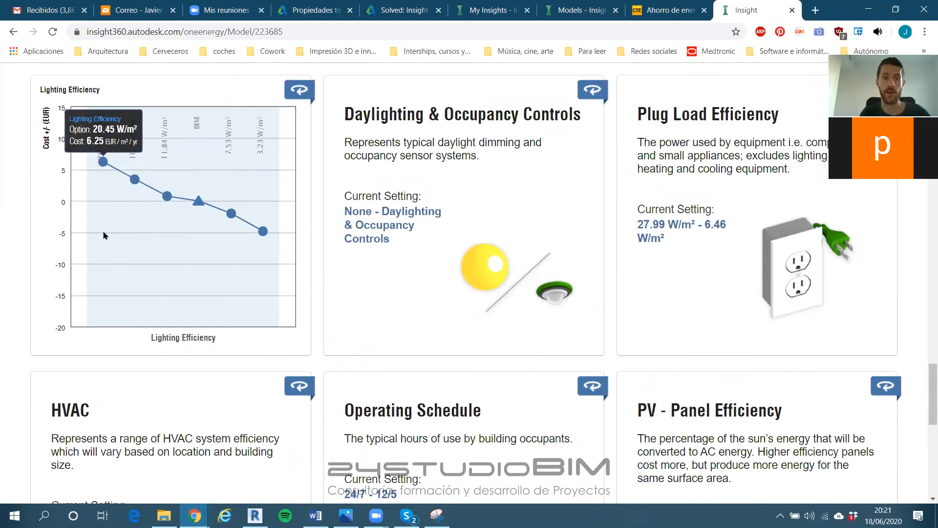
pyautogui.click(138, 228)
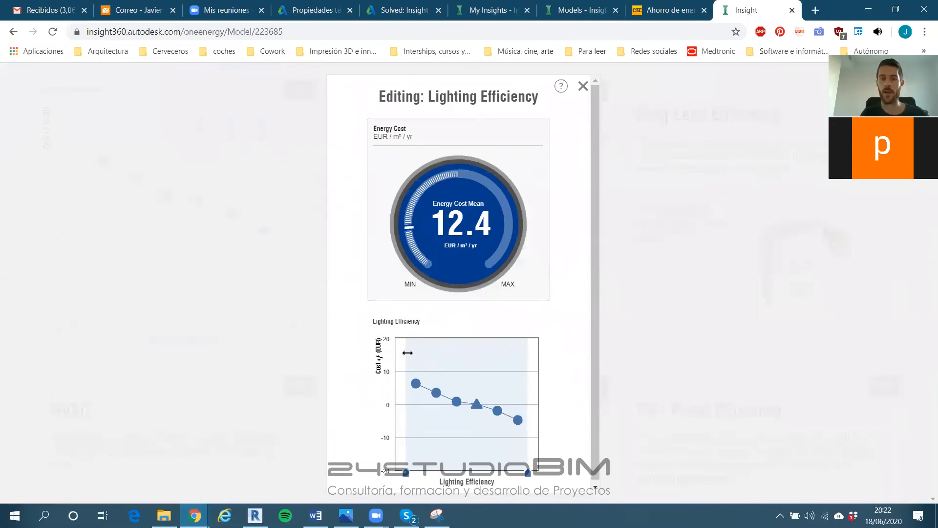
pyautogui.moveTo(408, 353); pyautogui.dragTo(447, 357)
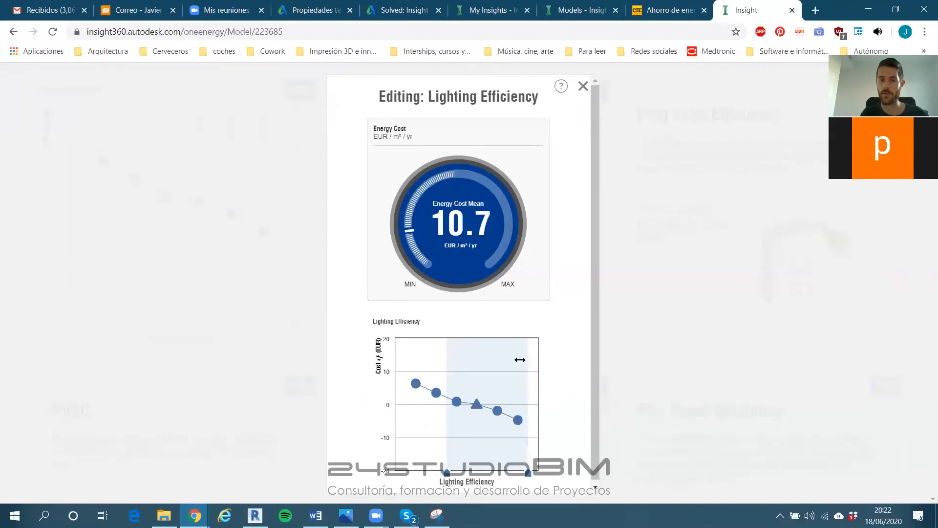
pyautogui.moveTo(519, 422)
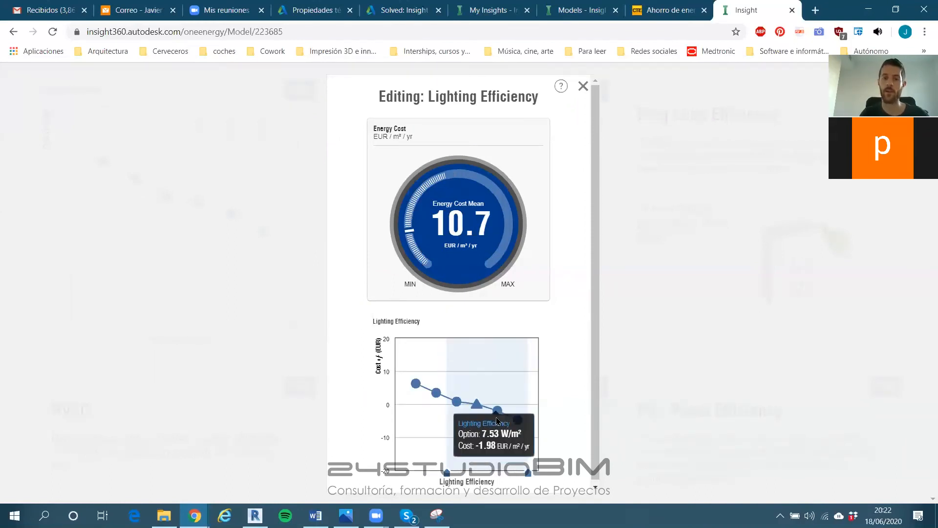
pyautogui.moveTo(527, 384); pyautogui.dragTo(507, 386)
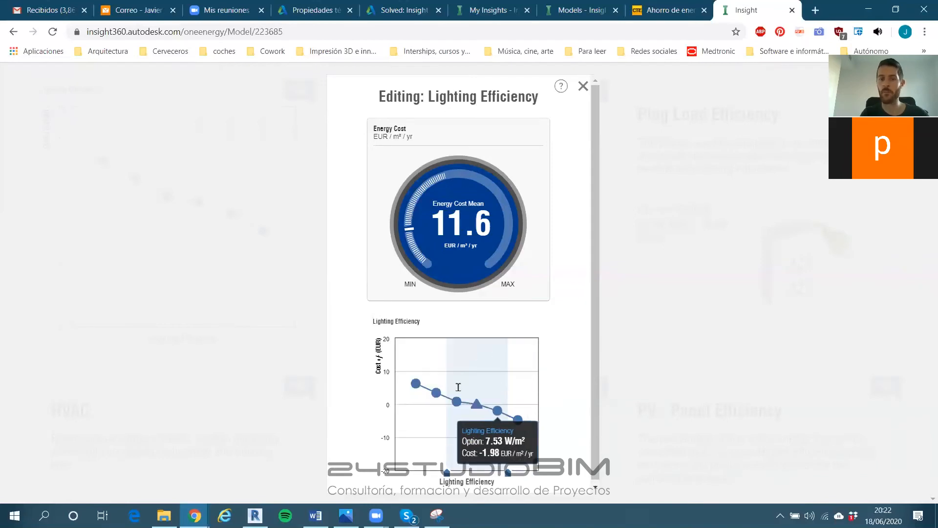
pyautogui.click(584, 88)
# Set the Daylighting & Occupancy Controls range to BIM–Daylighting Controls
pyautogui.click(526, 195)
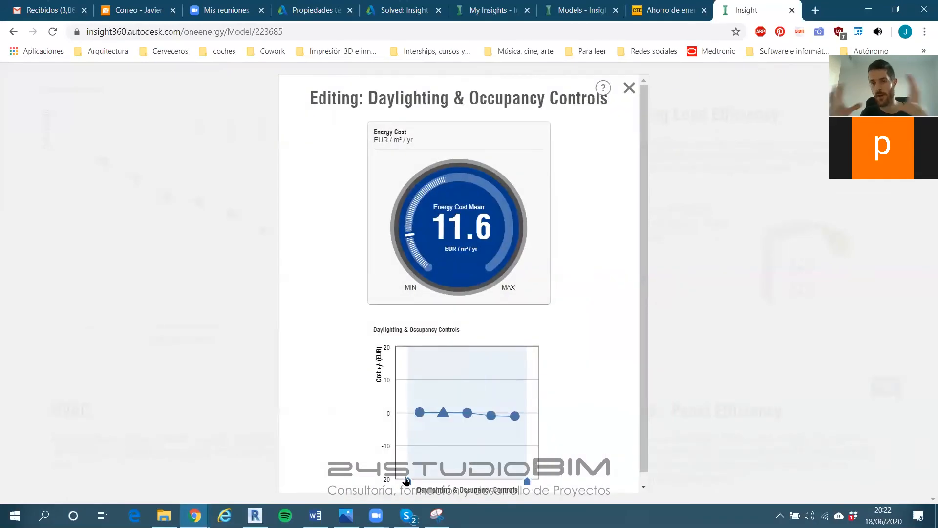
pyautogui.moveTo(409, 479); pyautogui.dragTo(433, 481)
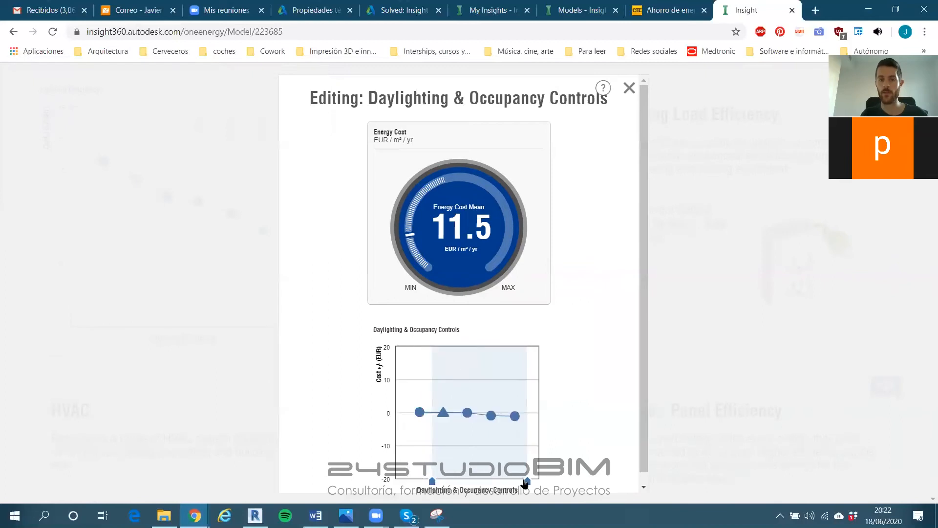
pyautogui.moveTo(526, 482); pyautogui.dragTo(480, 483)
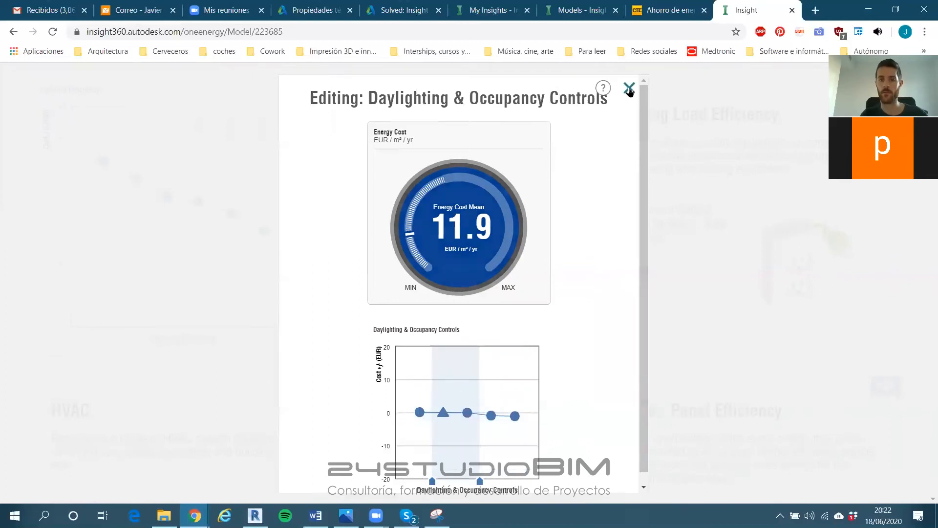
pyautogui.click(629, 89)
# Compare the Plug Load Efficiency options and set the range to 10.76 W/m²–6.46 W/m²
pyautogui.click(738, 149)
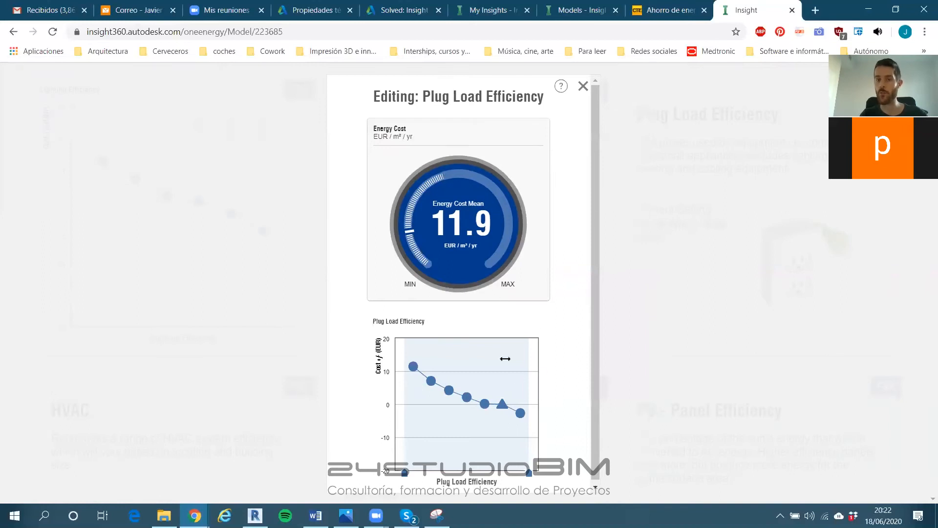
pyautogui.moveTo(503, 408)
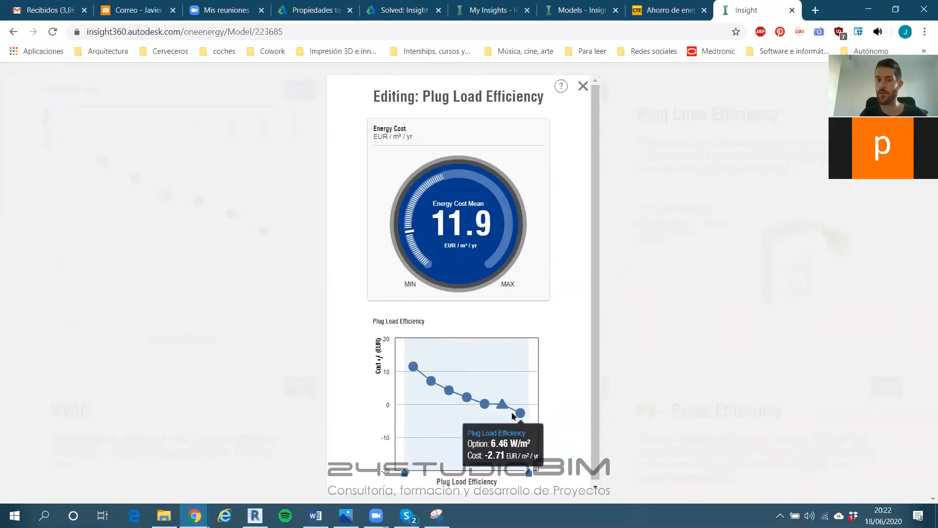
pyautogui.moveTo(413, 369)
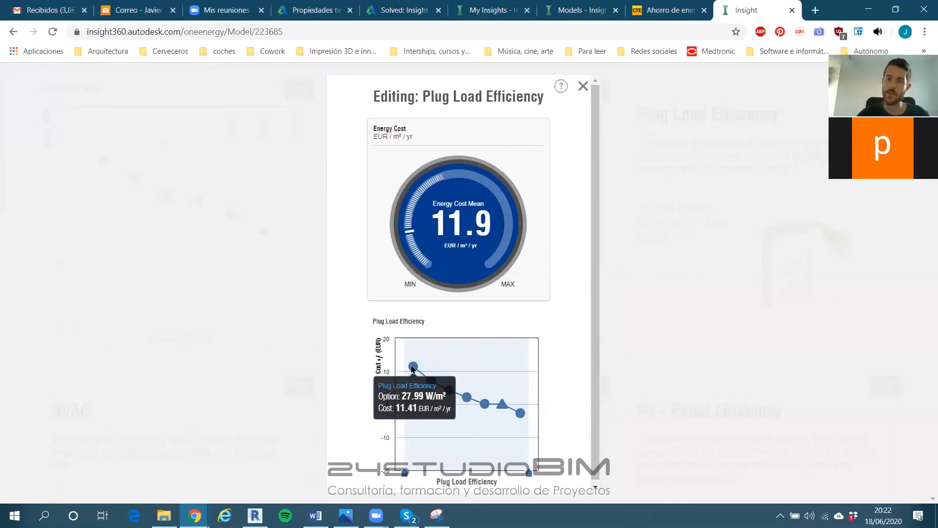
pyautogui.moveTo(450, 385)
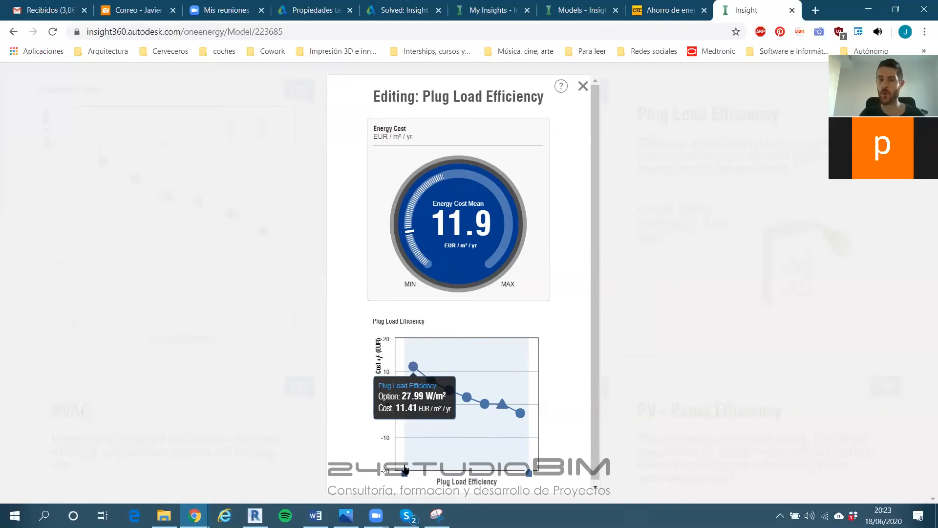
pyautogui.moveTo(404, 470); pyautogui.dragTo(476, 472)
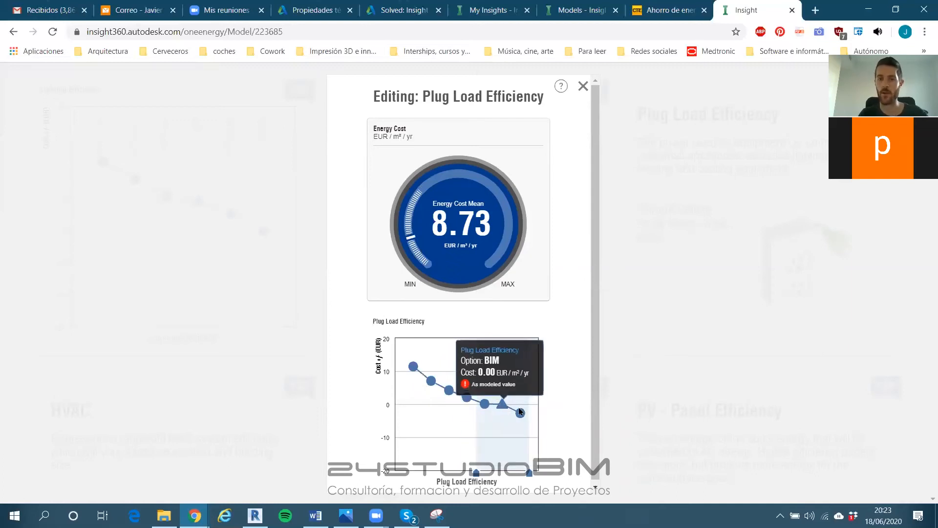
pyautogui.click(583, 87)
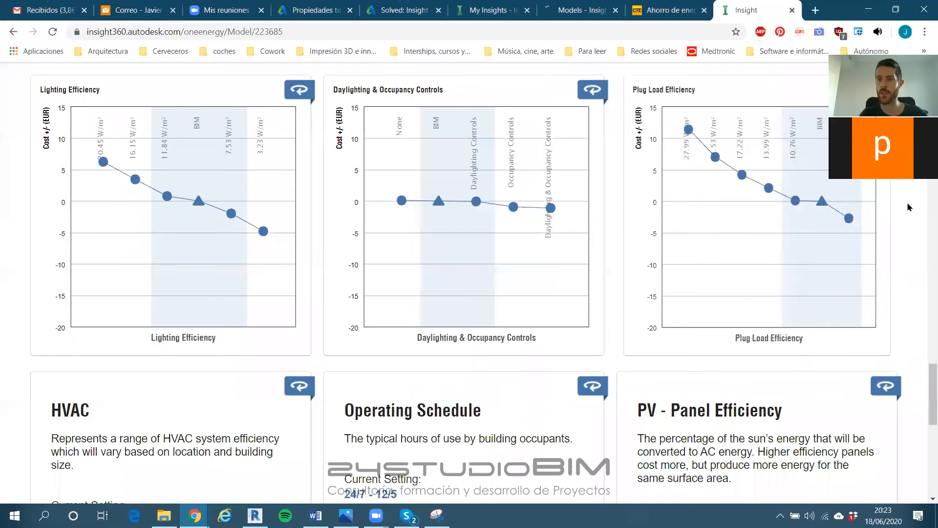
# Examine the HVAC factor's system types and the Operating Schedule and PV factor settings
pyautogui.scroll(-5, 909, 207)
pyautogui.scroll(4, 914, 204)
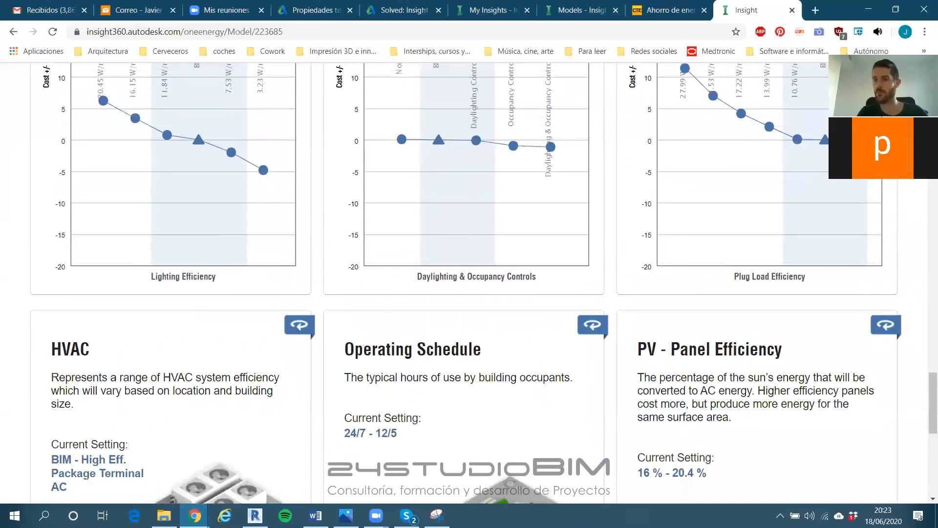
pyautogui.scroll(-3, 684, 203)
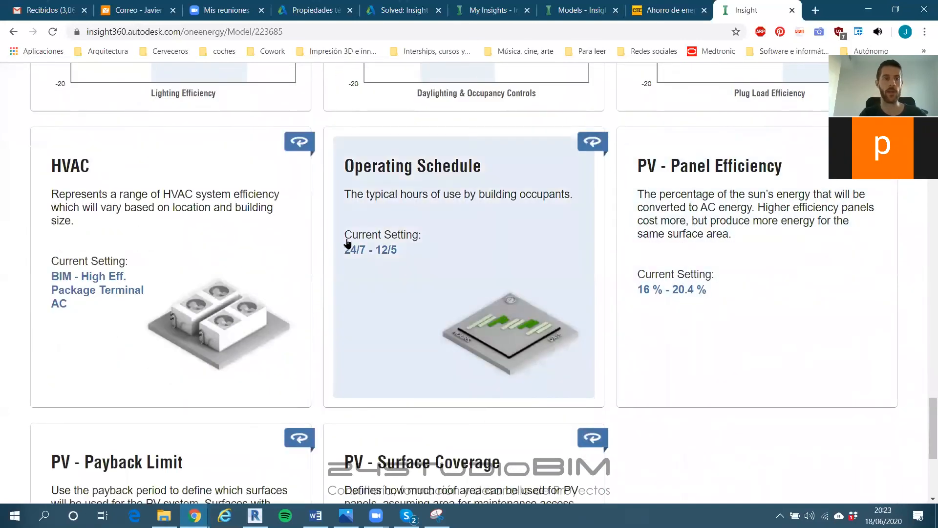
pyautogui.click(225, 235)
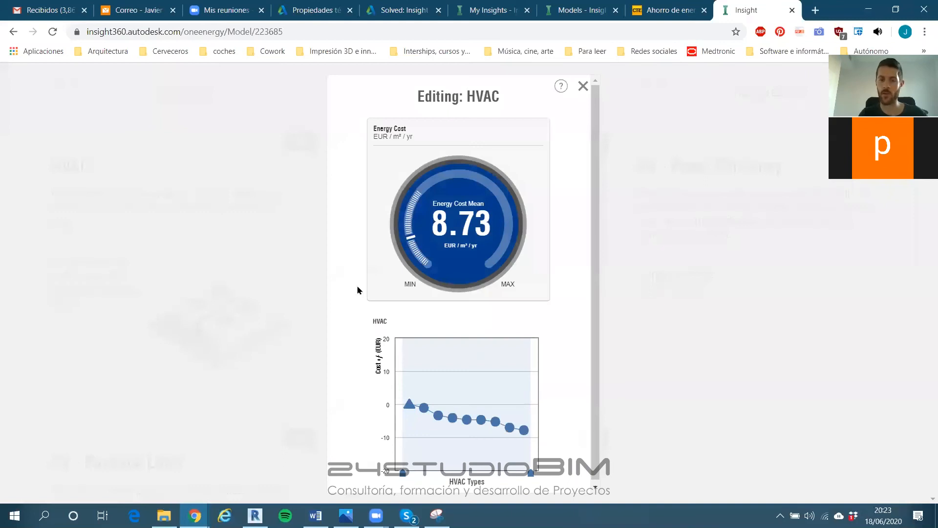
pyautogui.click(582, 87)
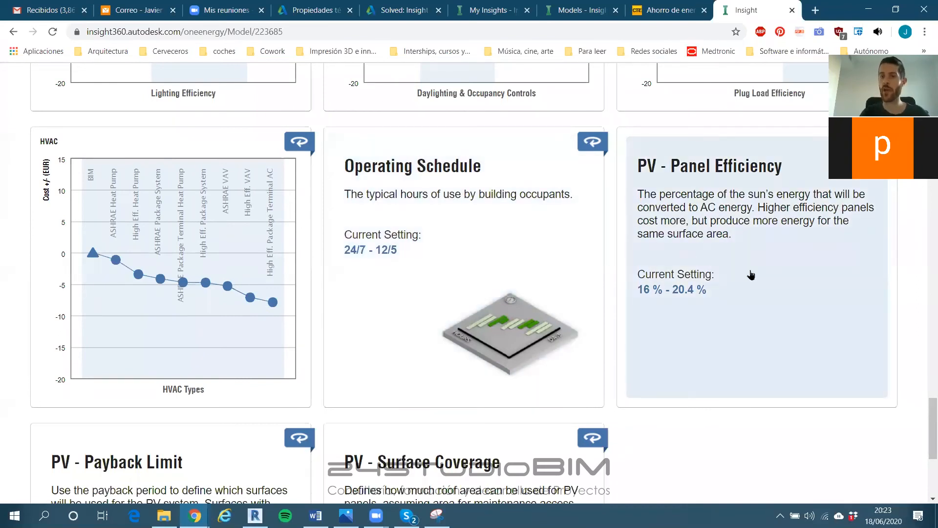
pyautogui.scroll(-1, 741, 208)
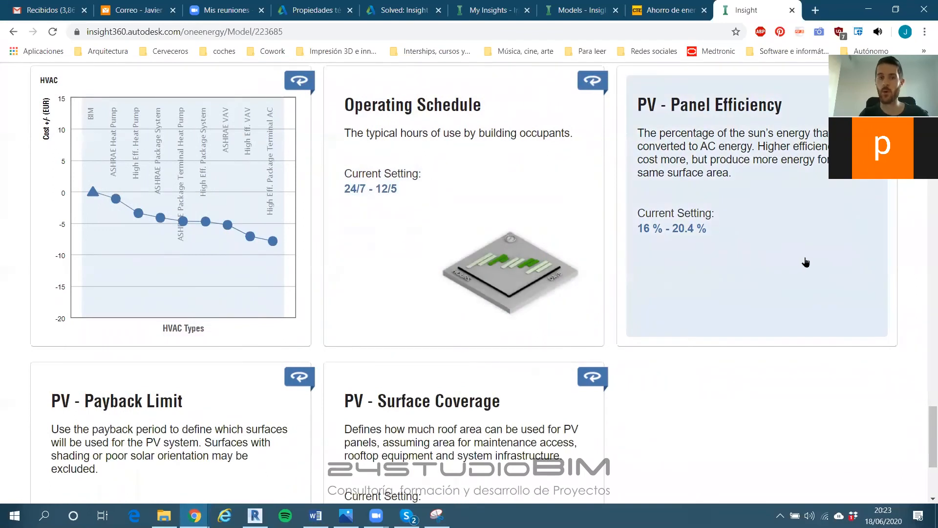
pyautogui.scroll(-2, 805, 262)
pyautogui.scroll(2, 806, 262)
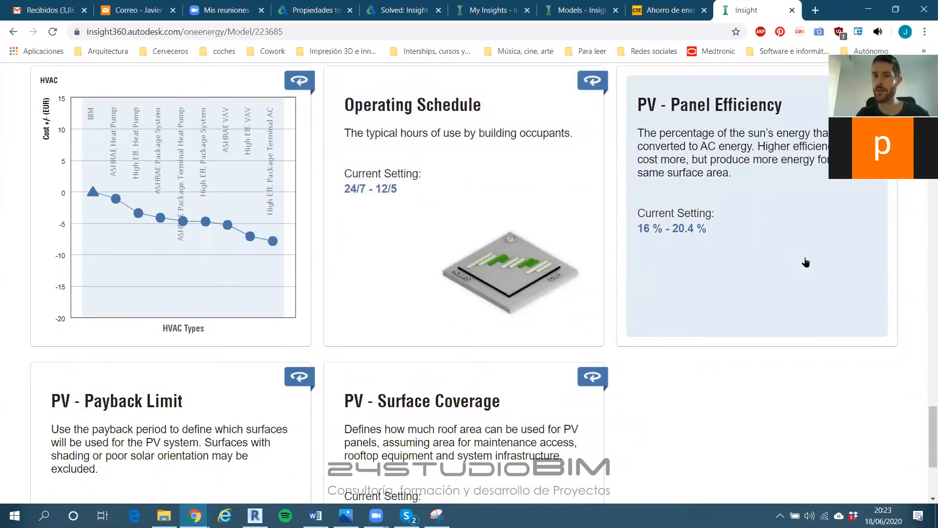
# Compare the PV - Panel Efficiency options and restrict the setting to 18.6 %
pyautogui.click(806, 262)
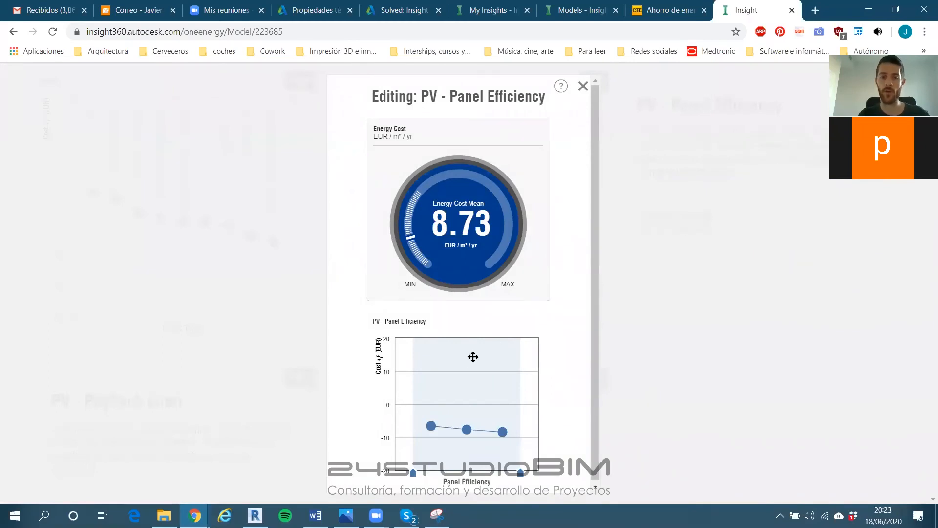
pyautogui.moveTo(432, 427)
pyautogui.moveTo(503, 431)
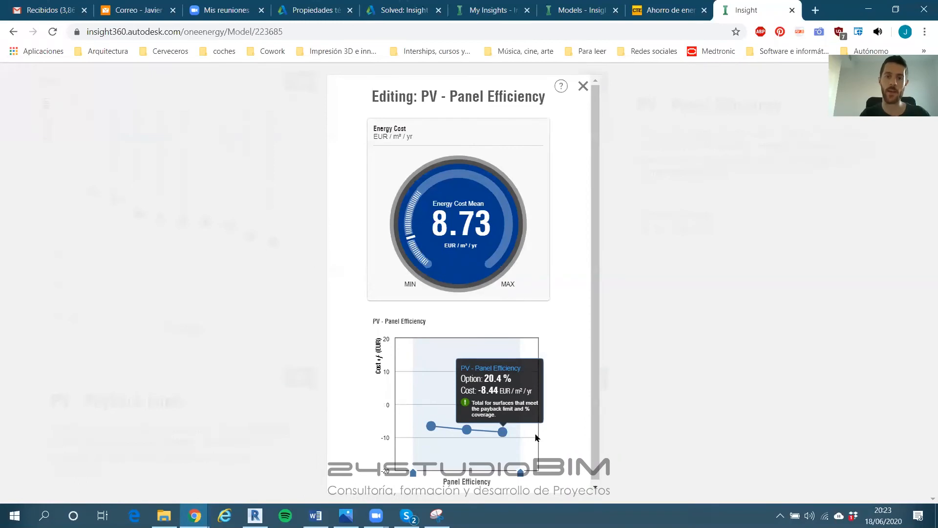
pyautogui.moveTo(414, 474); pyautogui.dragTo(450, 474)
pyautogui.moveTo(521, 473); pyautogui.dragTo(484, 473)
pyautogui.click(584, 87)
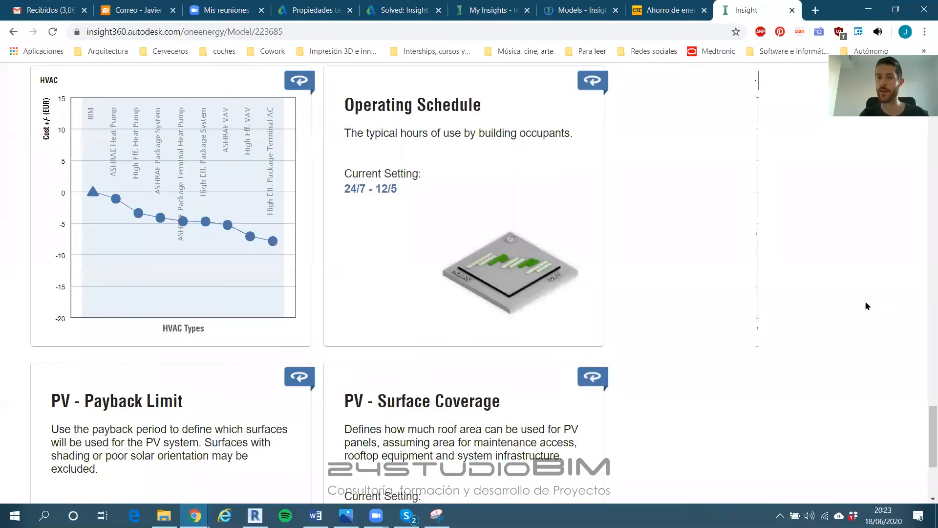
# Compare the PV - Payback Limit options and restrict the setting to 10 yr
pyautogui.scroll(-4, 866, 303)
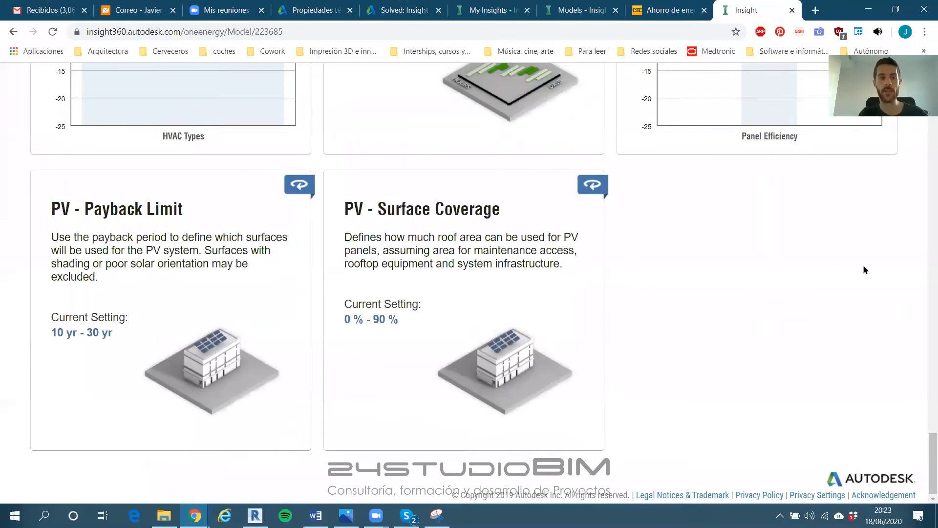
pyautogui.click(217, 282)
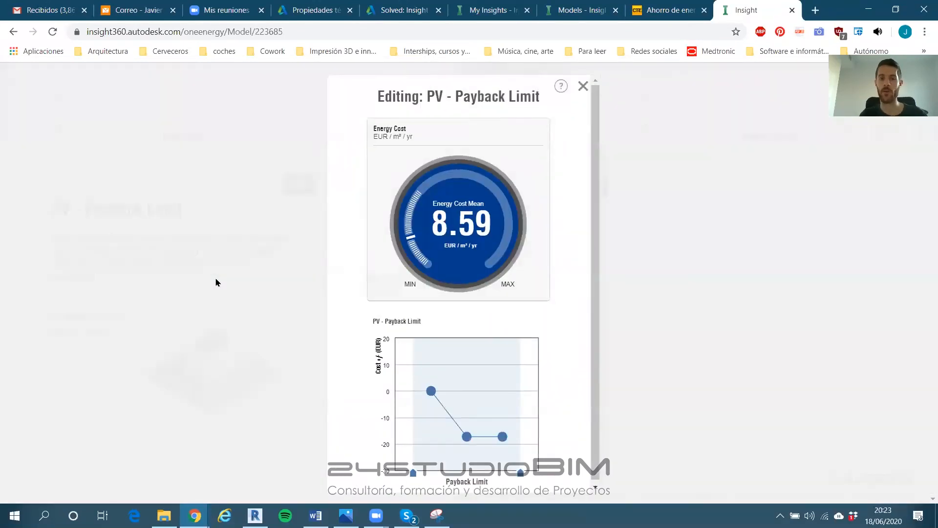
pyautogui.moveTo(428, 400)
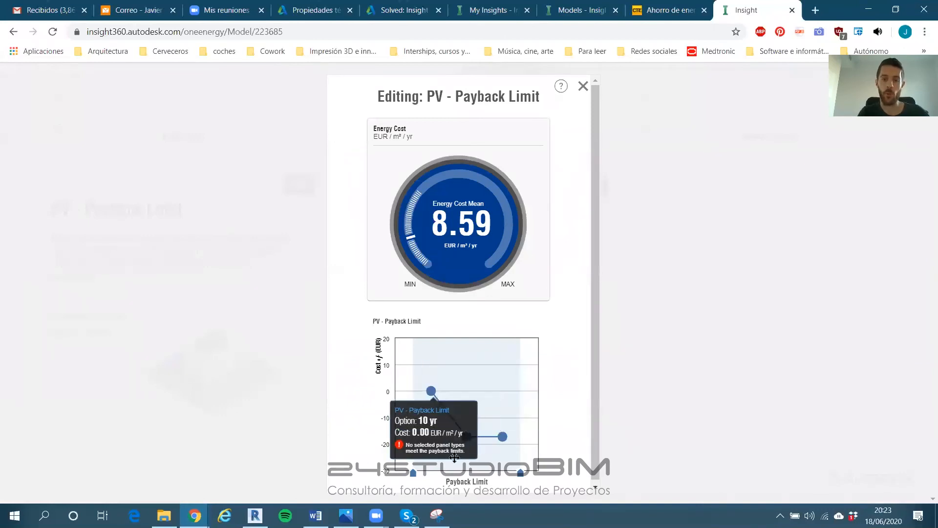
pyautogui.moveTo(469, 446)
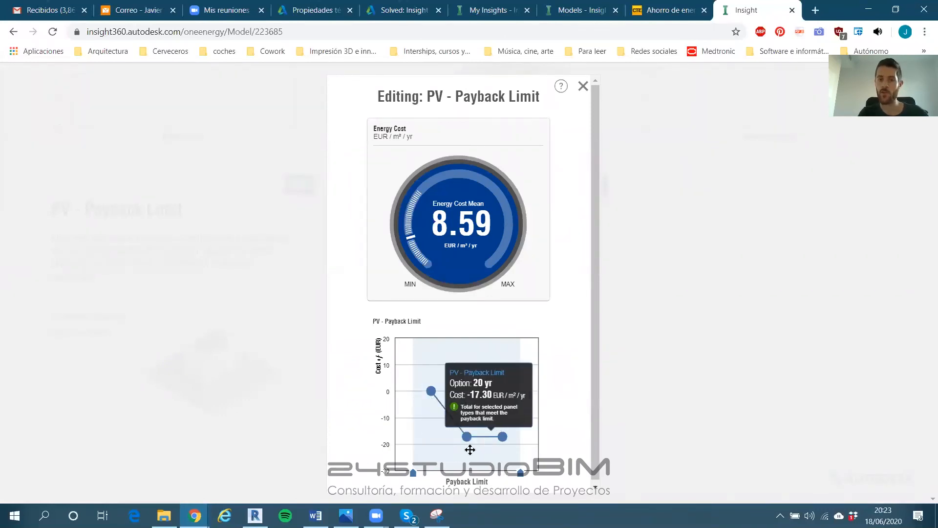
pyautogui.moveTo(521, 473); pyautogui.dragTo(448, 462)
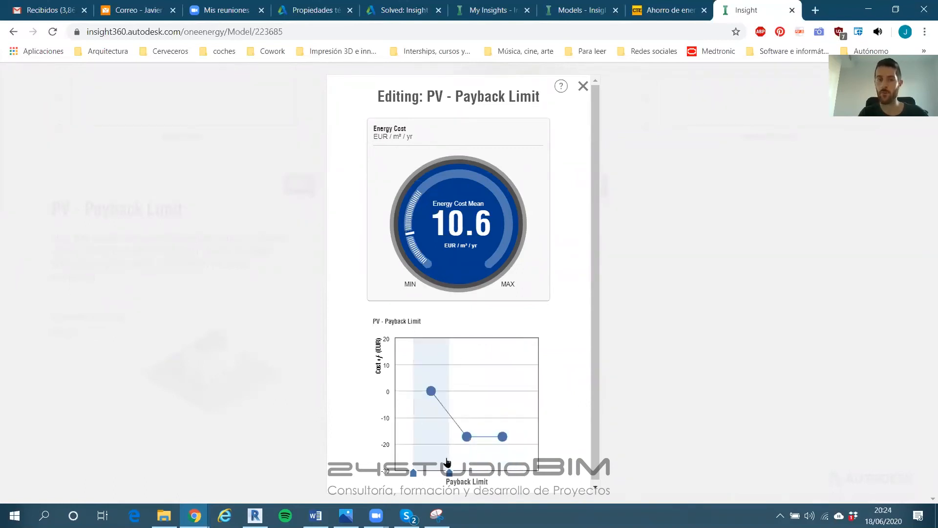
pyautogui.click(583, 88)
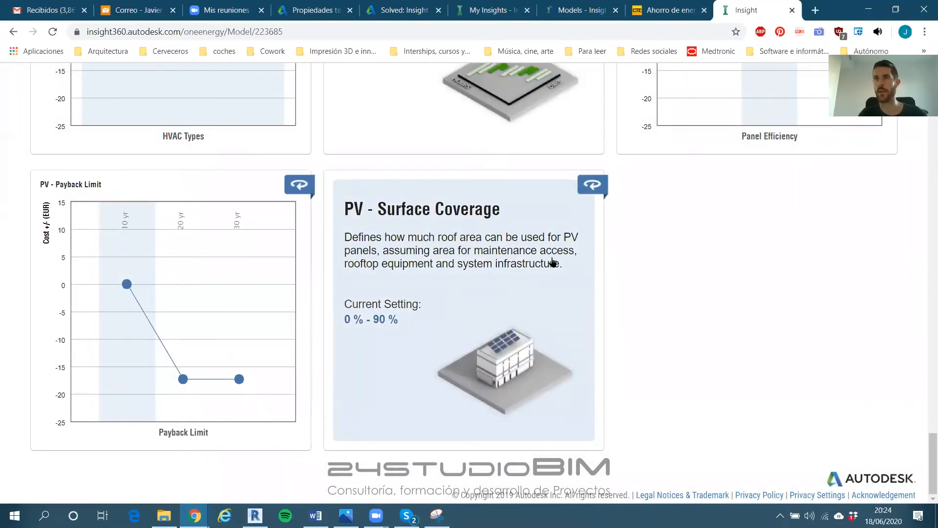
# Compare the PV - Surface Coverage options and restrict the setting to 75 %
pyautogui.click(529, 241)
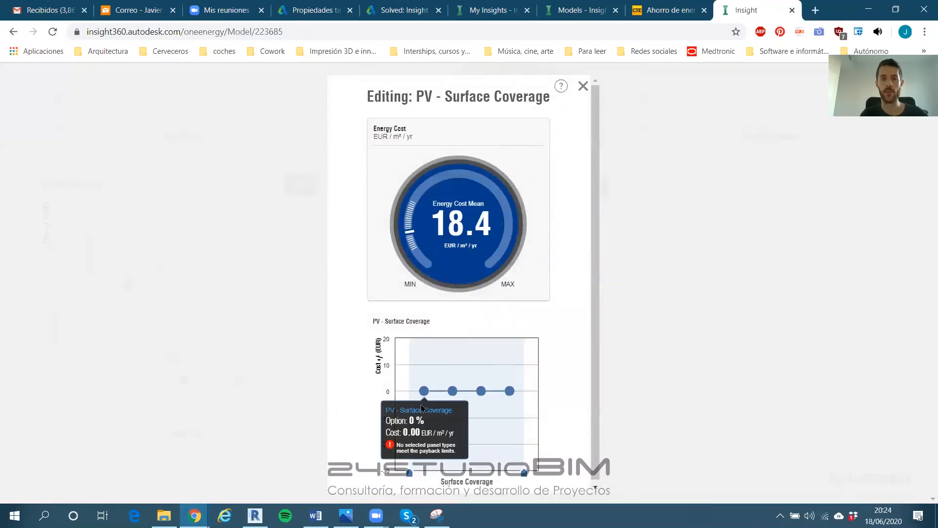
pyautogui.moveTo(482, 395)
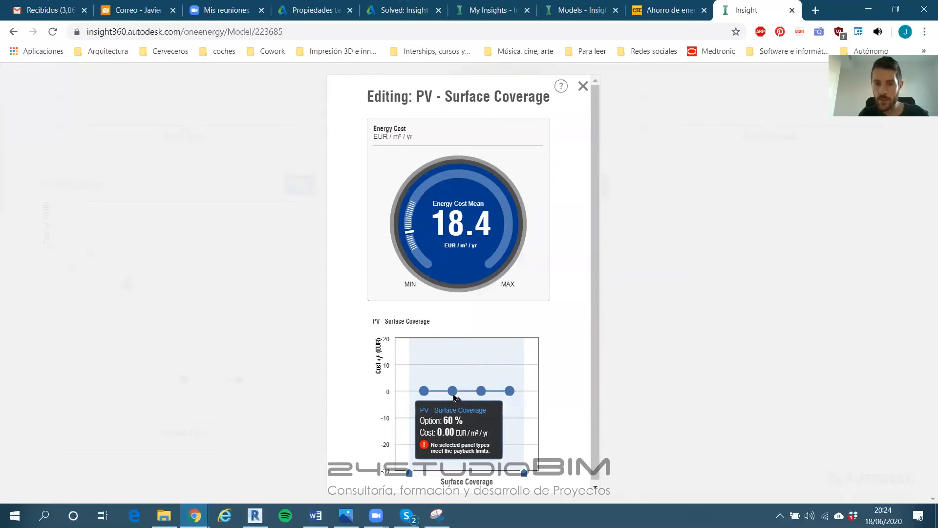
pyautogui.moveTo(409, 472); pyautogui.dragTo(466, 470)
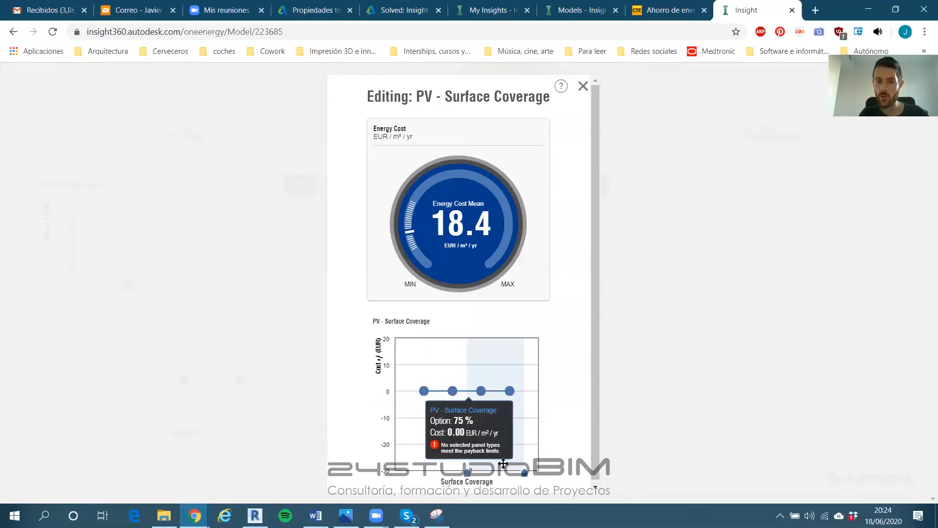
pyautogui.moveTo(525, 473); pyautogui.dragTo(495, 472)
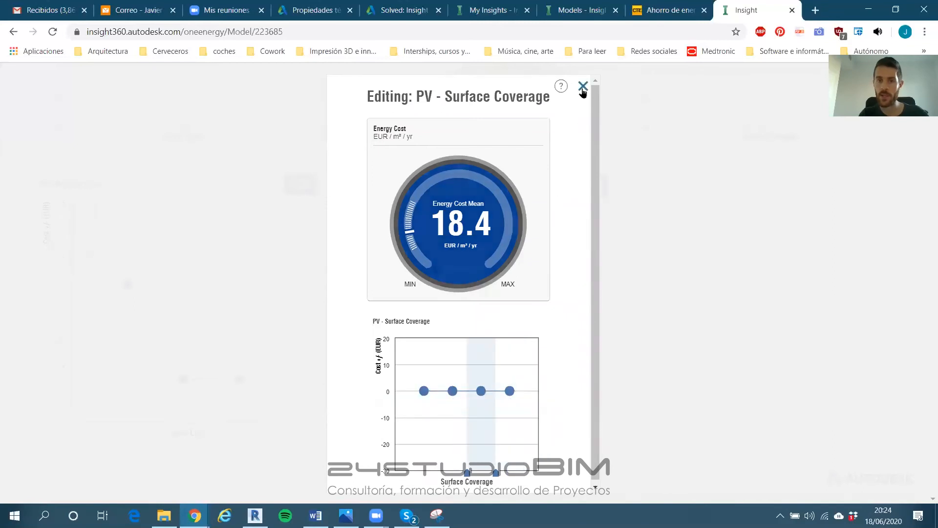
pyautogui.click(583, 86)
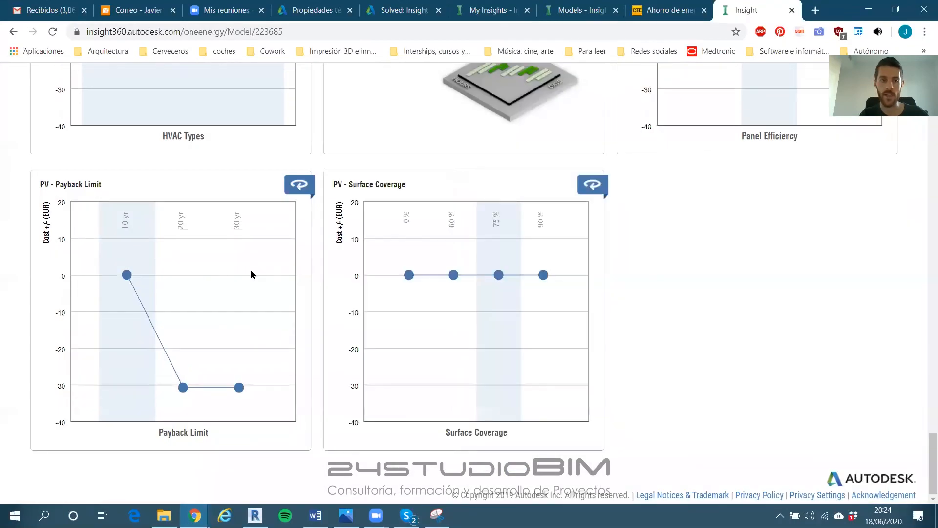
# Set the PV - Payback Limit range to 10 yr–20 yr and recheck its cost effect
pyautogui.click(257, 274)
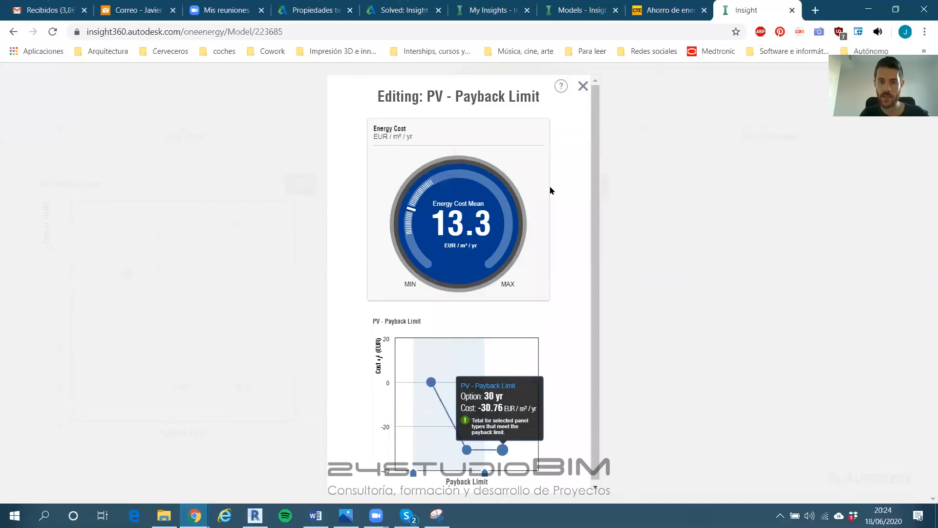
pyautogui.click(583, 86)
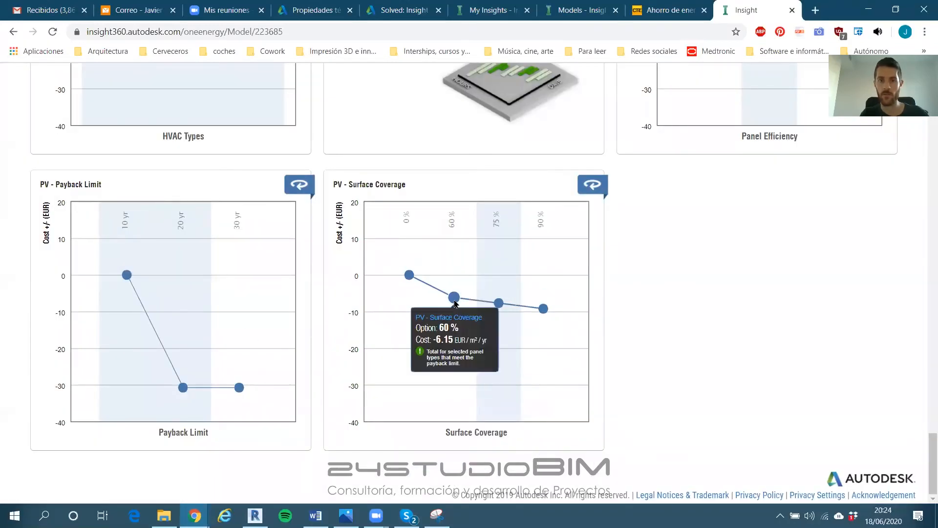
pyautogui.click(239, 293)
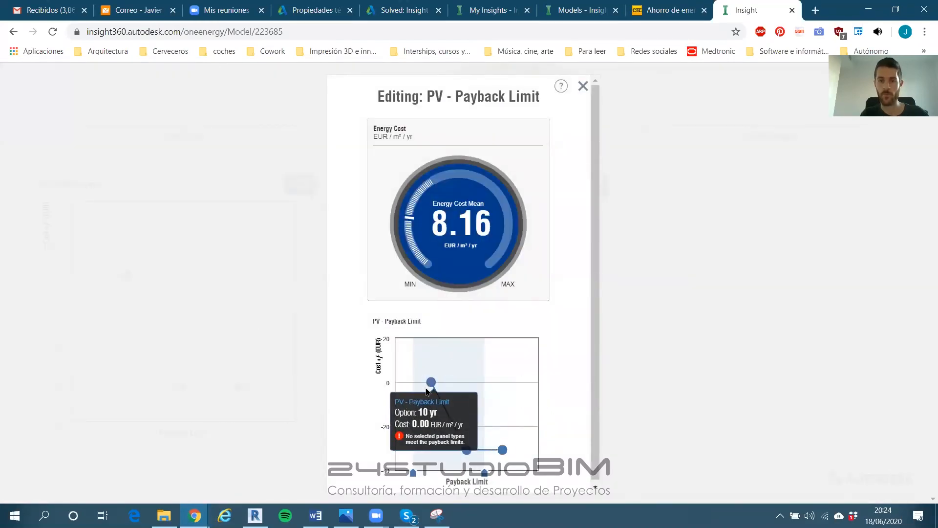
pyautogui.click(583, 86)
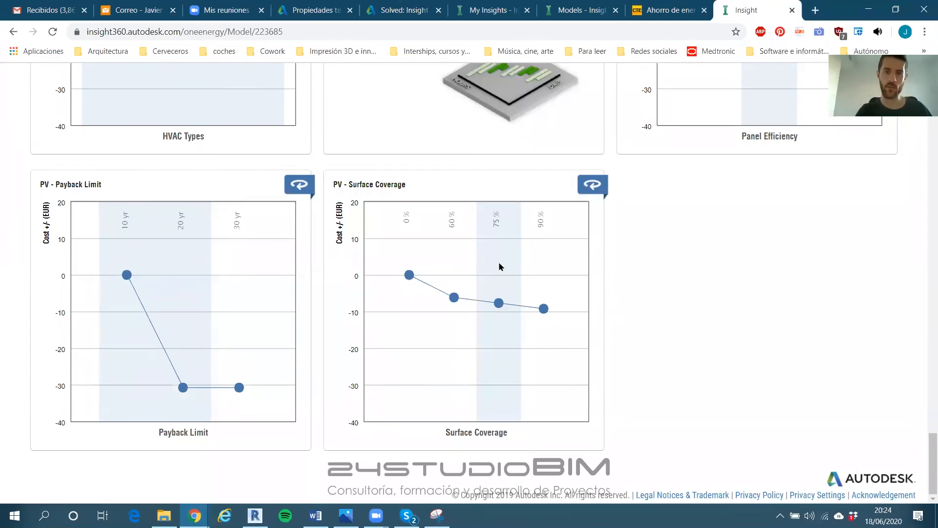
# Set the PV - Surface Coverage factor to 60 % only
pyautogui.moveTo(504, 304)
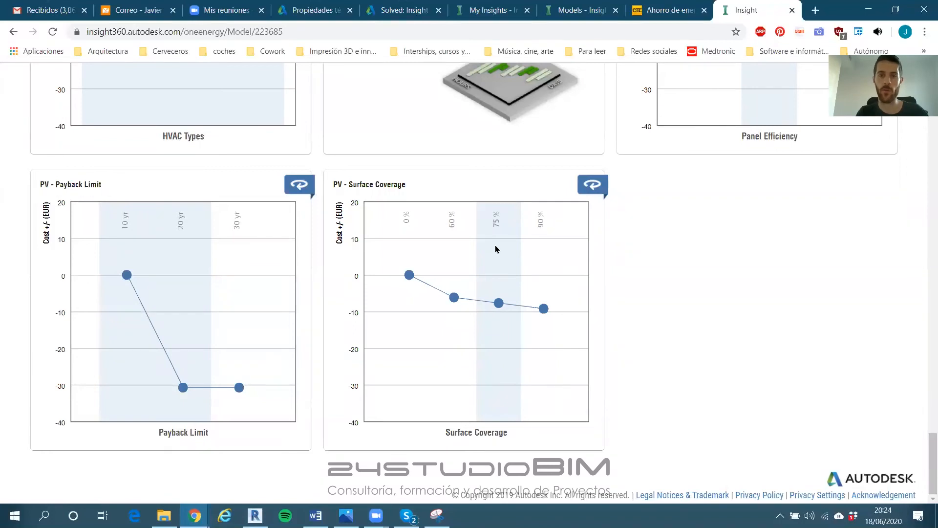
pyautogui.click(488, 394)
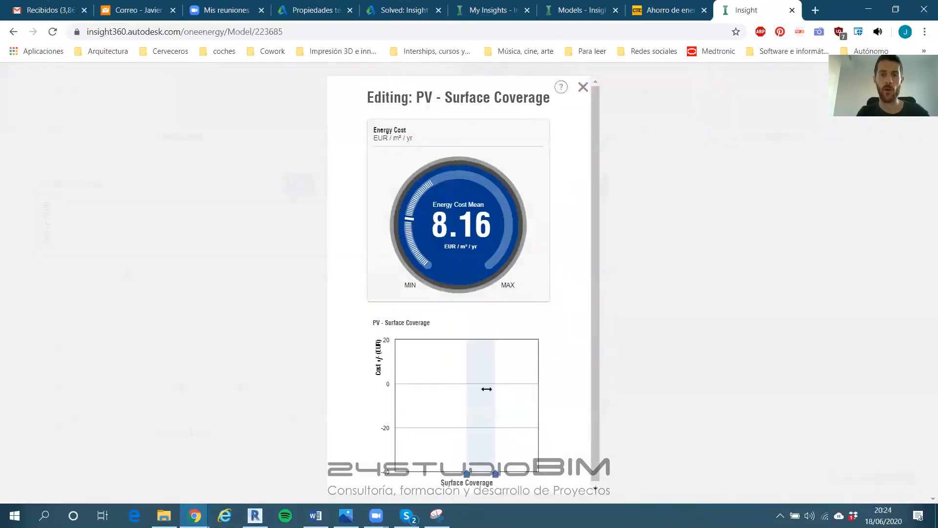
pyautogui.moveTo(467, 474); pyautogui.dragTo(438, 474)
pyautogui.moveTo(496, 474); pyautogui.dragTo(466, 474)
pyautogui.click(583, 87)
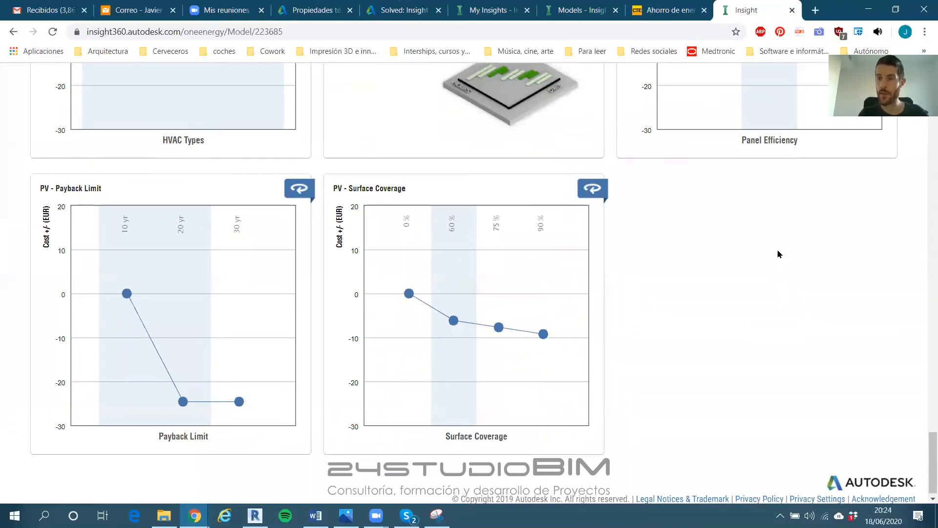
# Review the model's benchmark and history, and save the current factor settings as a scenario named "200618 24S_Arquitecto"
pyautogui.scroll(5, 878, 320)
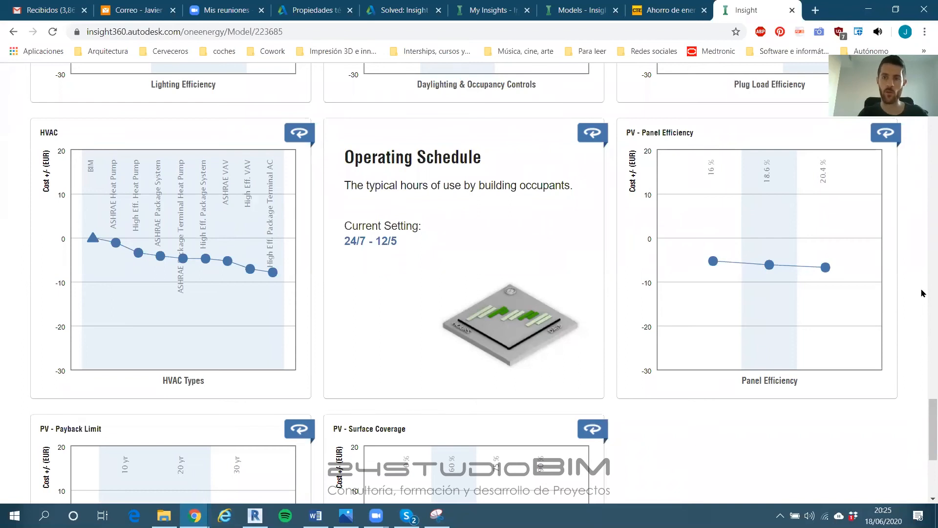
pyautogui.scroll(20, 922, 293)
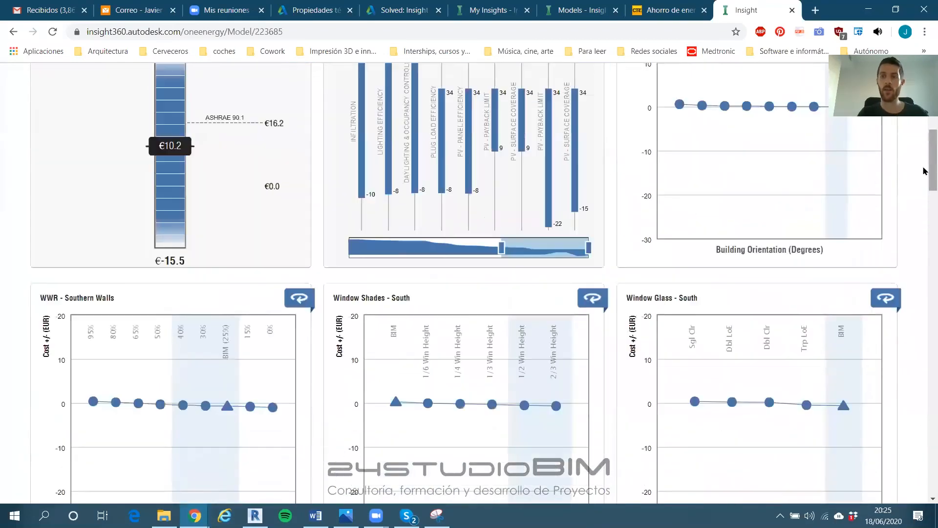
pyautogui.scroll(6, 926, 172)
pyautogui.scroll(-3, 909, 160)
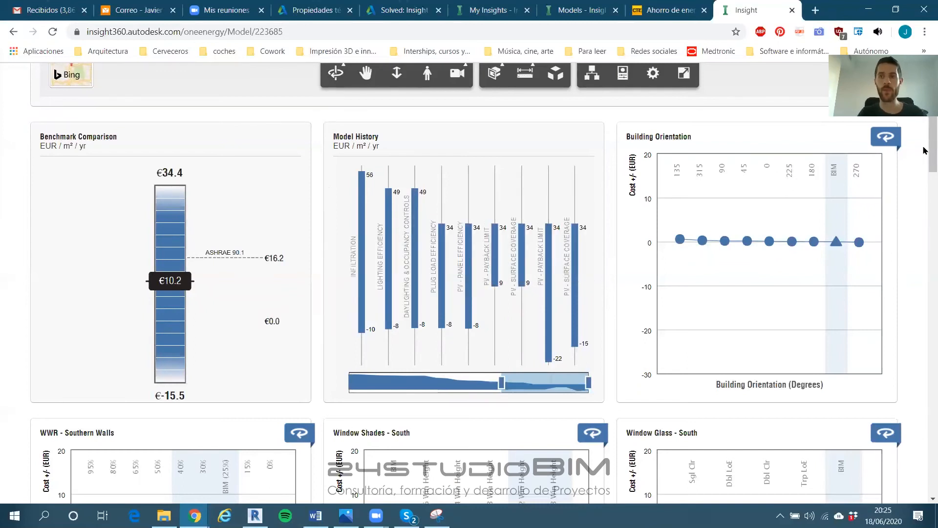
pyautogui.scroll(5, 513, 245)
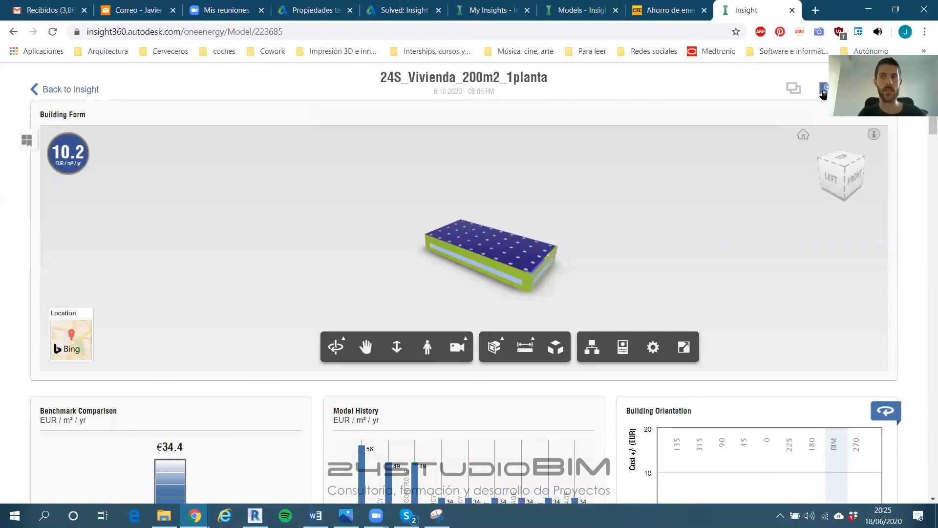
pyautogui.click(824, 90)
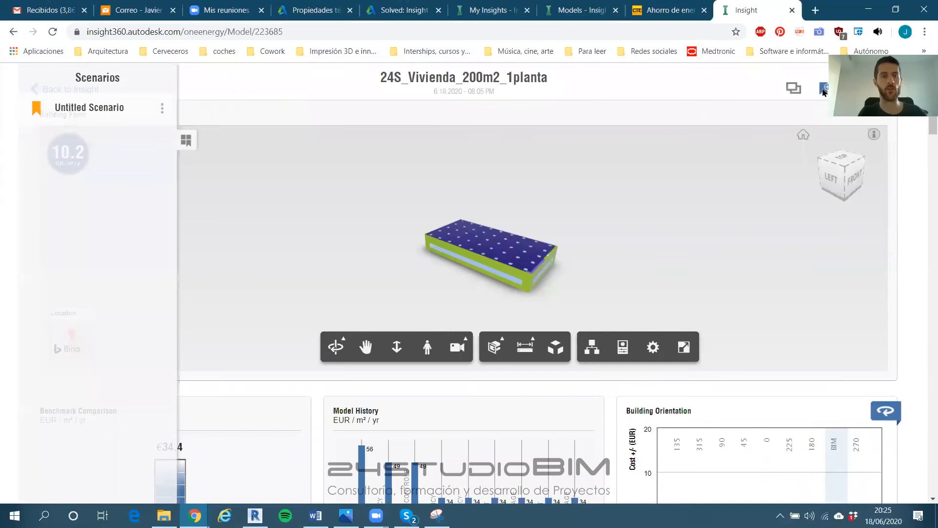
pyautogui.click(162, 109)
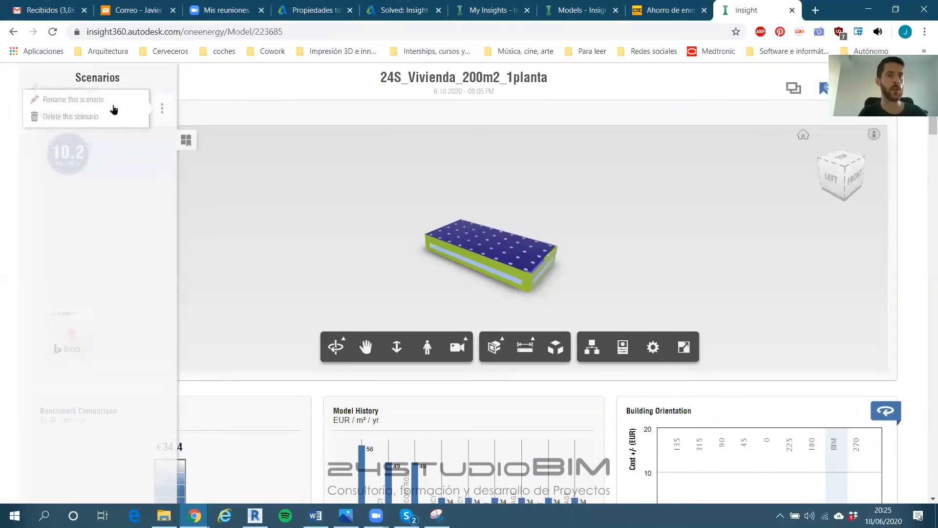
pyautogui.click(75, 100)
pyautogui.write('200618')
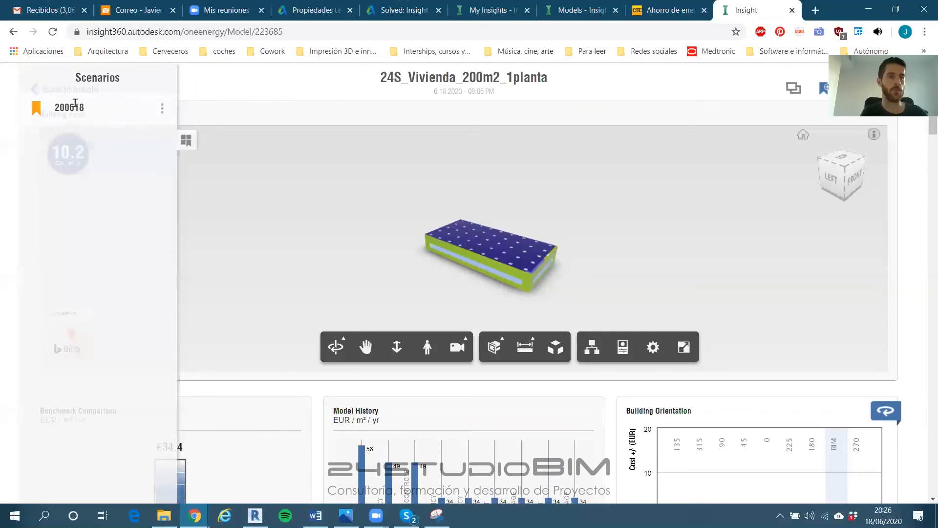
pyautogui.write(' 24S_Arquitecto')
pyautogui.press('Return')
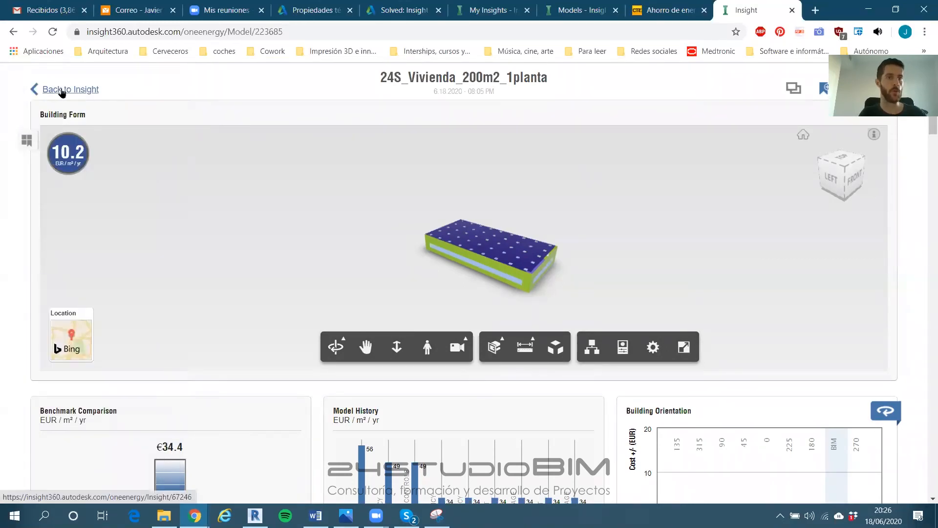
# Return to the insight's model overview and compare the energy cost ranges of the one-storey and two-storey houses
pyautogui.click(51, 91)
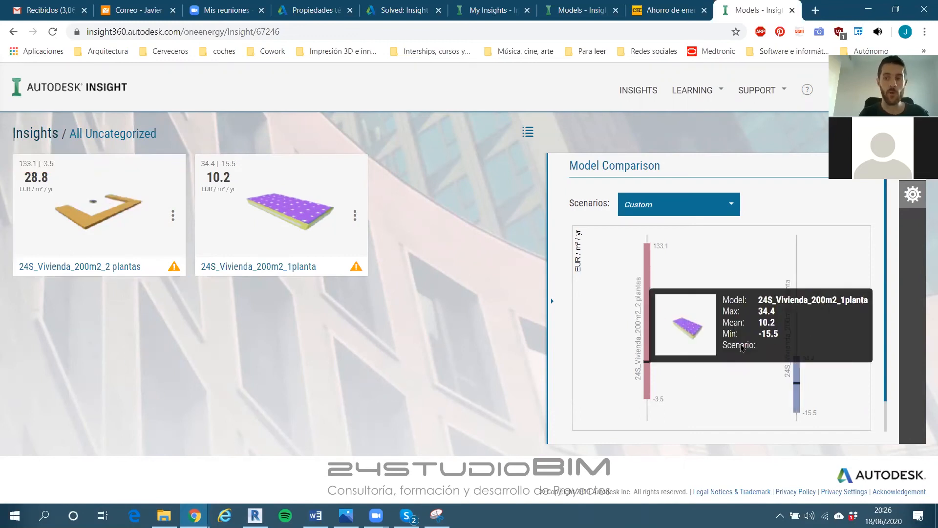
pyautogui.moveTo(660, 315)
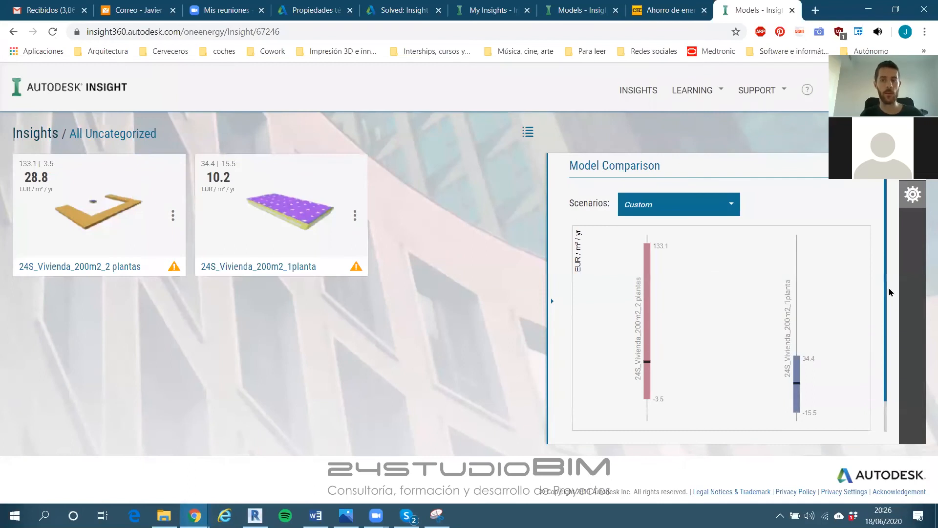
pyautogui.moveTo(857, 384)
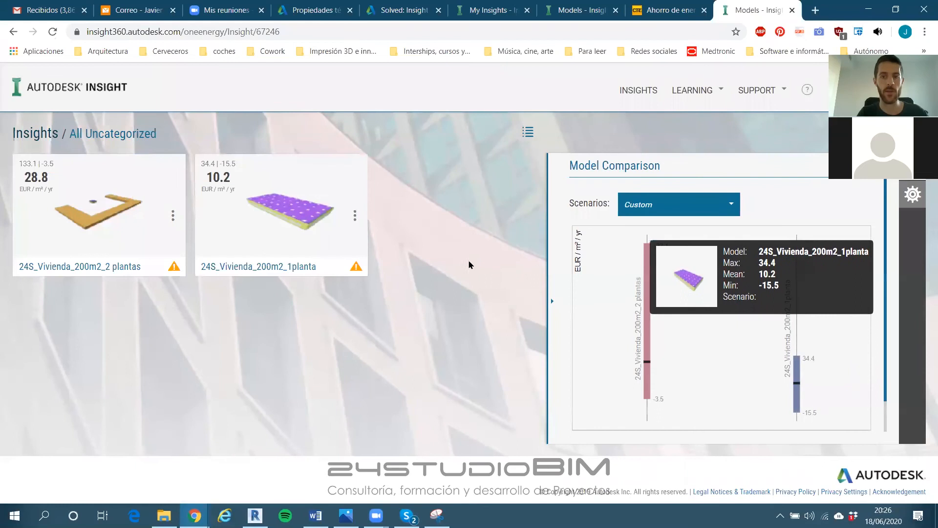
pyautogui.moveTo(618, 252)
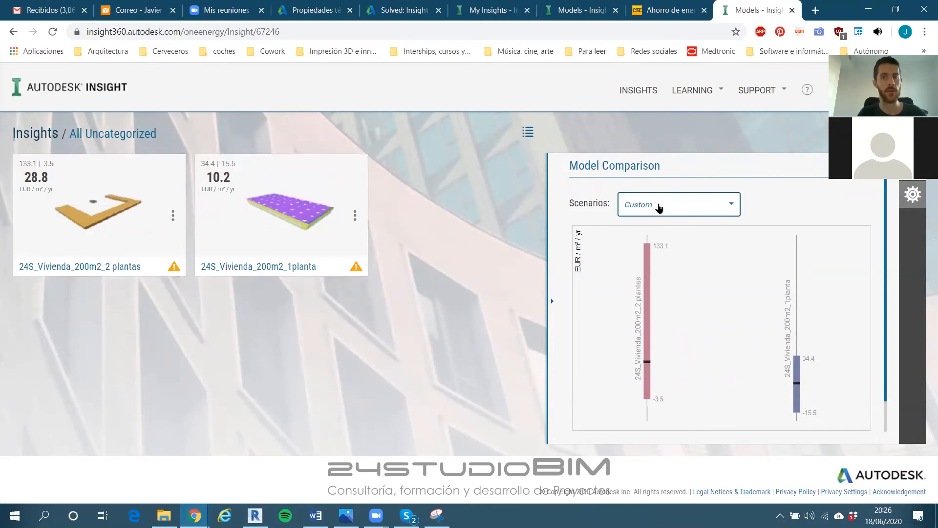
# Apply the 200618 24S_Arquitecto scenario to the model comparison and reopen the list of available scenarios
pyautogui.click(653, 208)
pyautogui.click(670, 323)
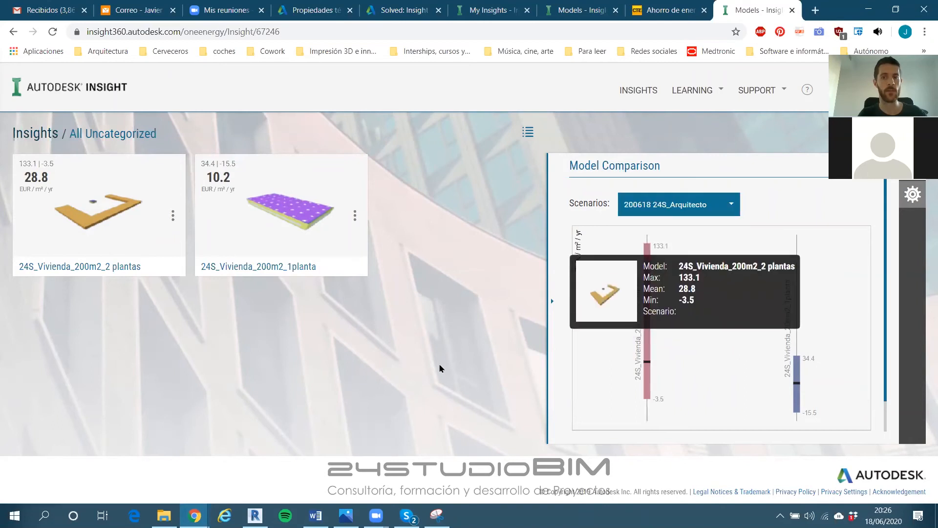
pyautogui.click(640, 204)
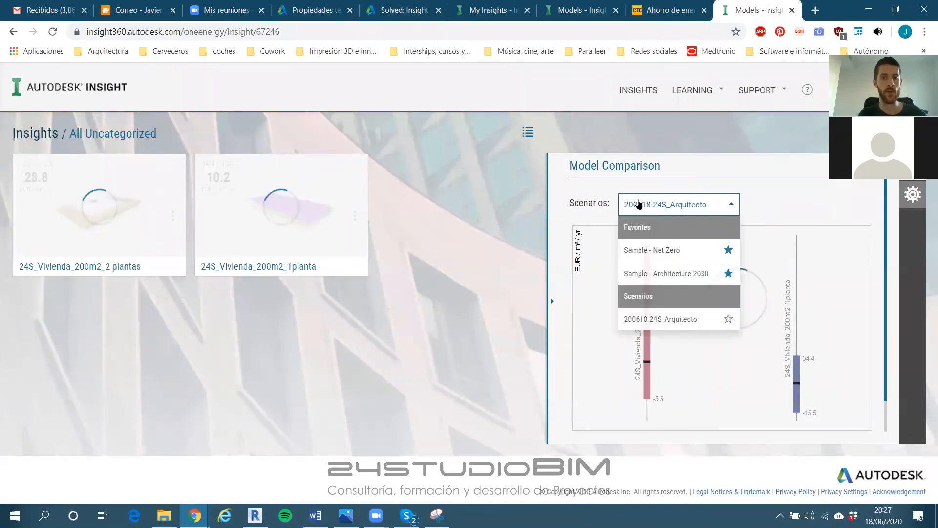
# Select the 200618 24S_Arquitecto scenario again and compare the energy costs of the one-storey and two-storey houses
pyautogui.click(664, 320)
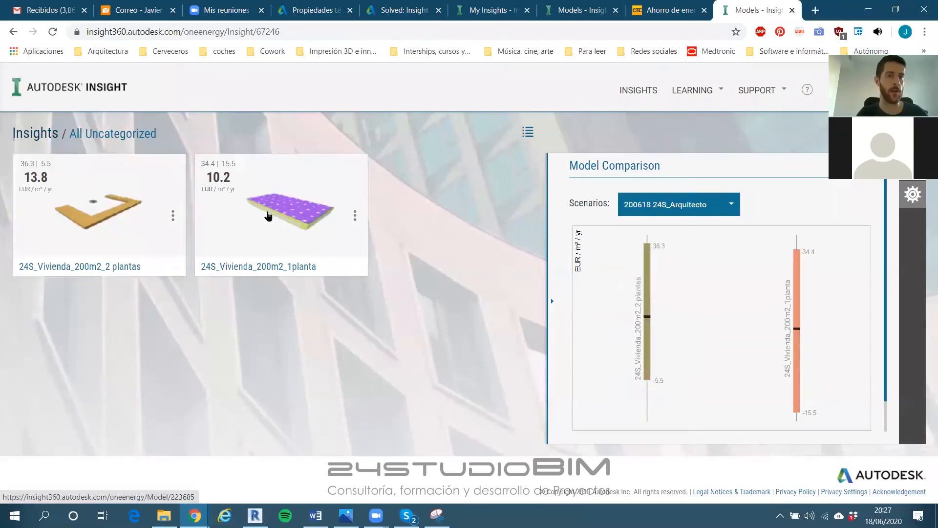
pyautogui.moveTo(289, 218)
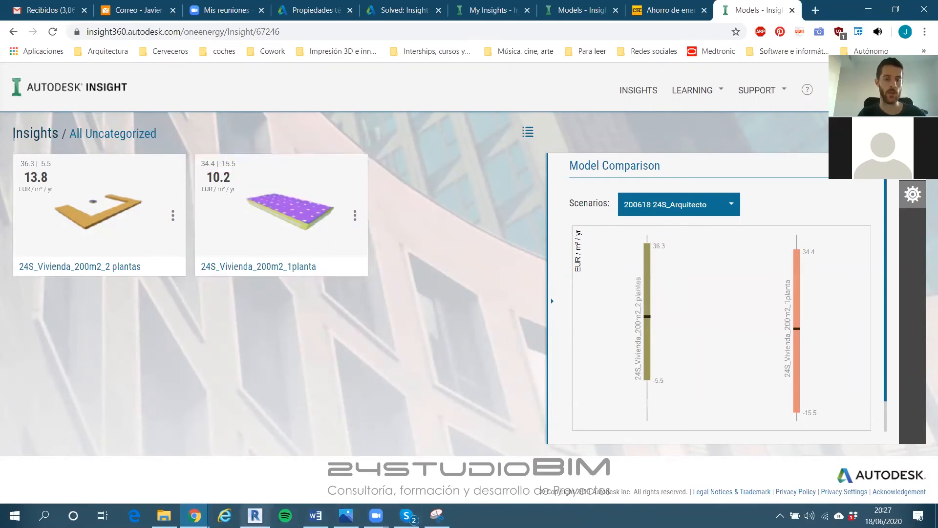
# Switch to Revit, open the EA_ARQ_LoosWerkbund_R19_Basico project and inspect the house from several sides in its 3D view
pyautogui.click(255, 516)
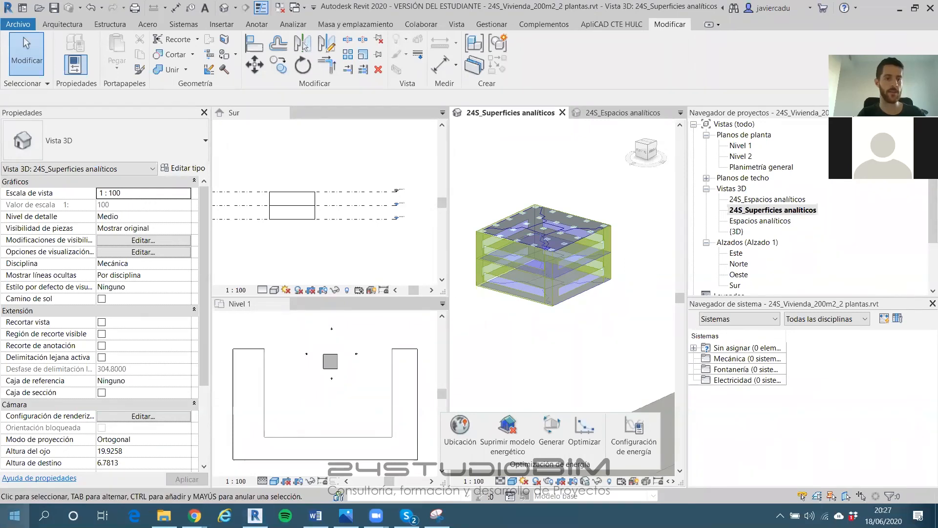
pyautogui.click(14, 515)
pyautogui.press('super')
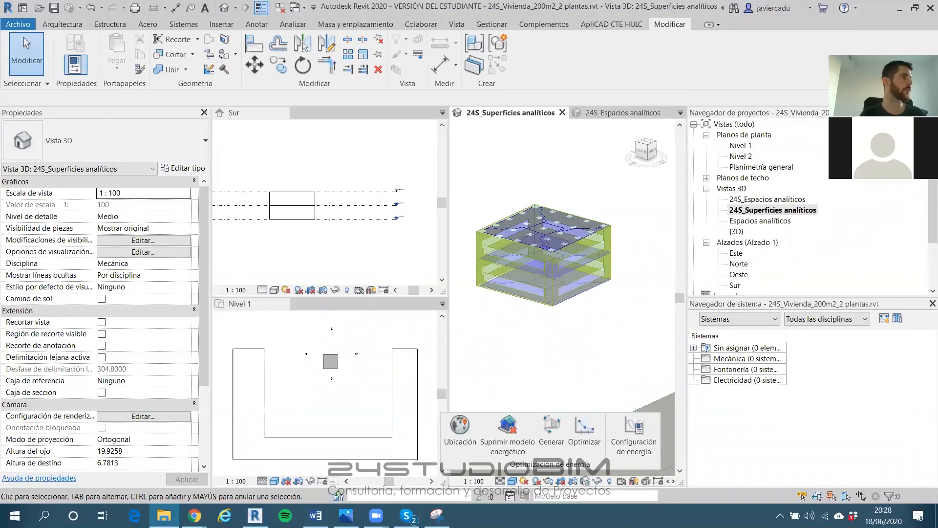
pyautogui.click(356, 224)
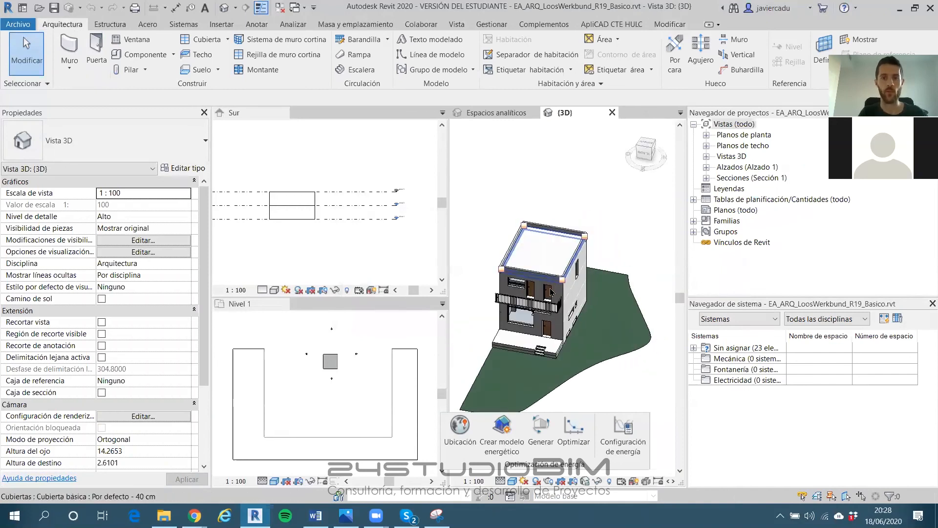
pyautogui.scroll(6, 550, 292)
pyautogui.keyDown('shift'); pyautogui.moveTo(570, 243); pyautogui.dragTo(493, 192, button='middle'); pyautogui.keyUp('shift')
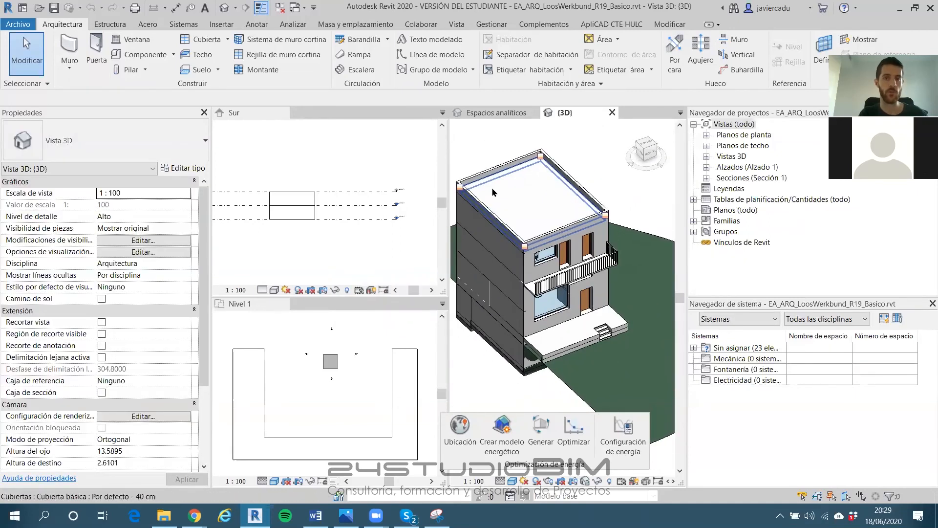
pyautogui.keyDown('shift'); pyautogui.moveTo(565, 251); pyautogui.dragTo(586, 196, button='middle'); pyautogui.keyUp('shift')
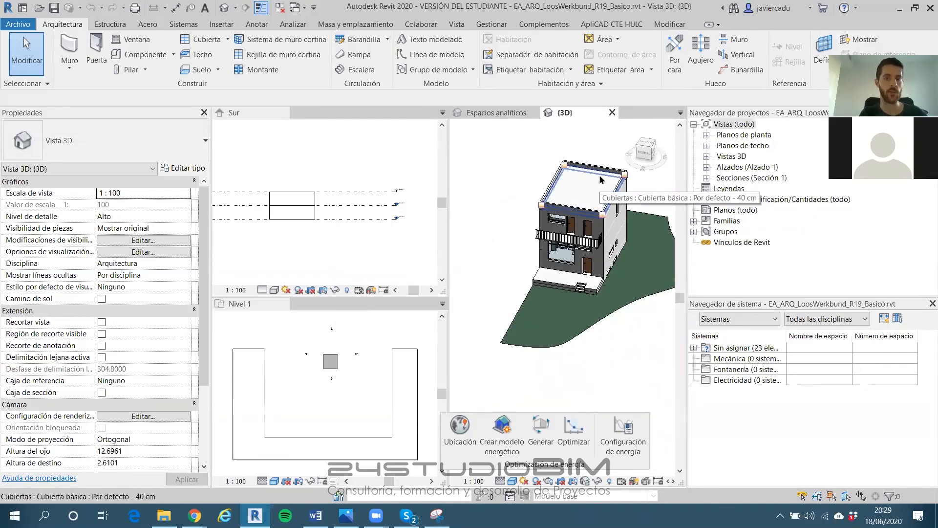
pyautogui.keyDown('shift'); pyautogui.moveTo(601, 179); pyautogui.dragTo(573, 149, button='middle'); pyautogui.keyUp('shift')
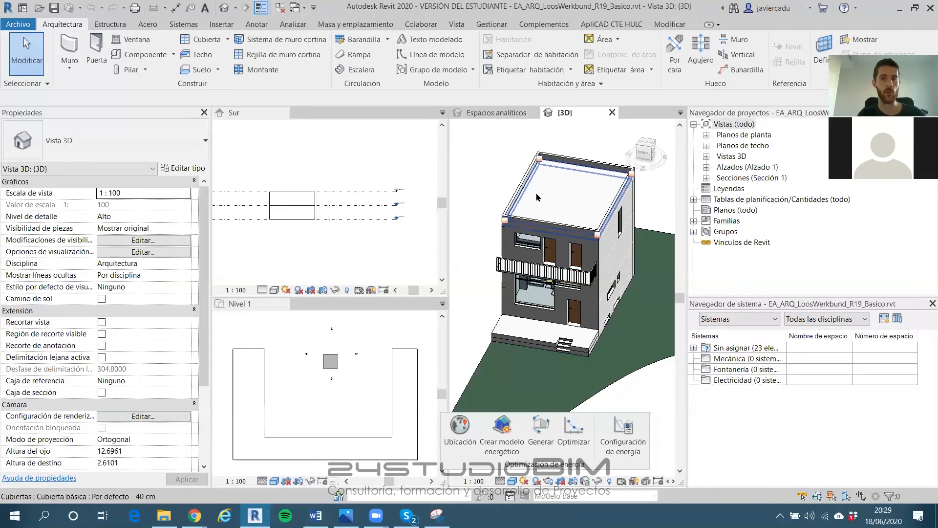
# Set the building type to Unifamiliar in the advanced options of the project's energy settings
pyautogui.click(623, 429)
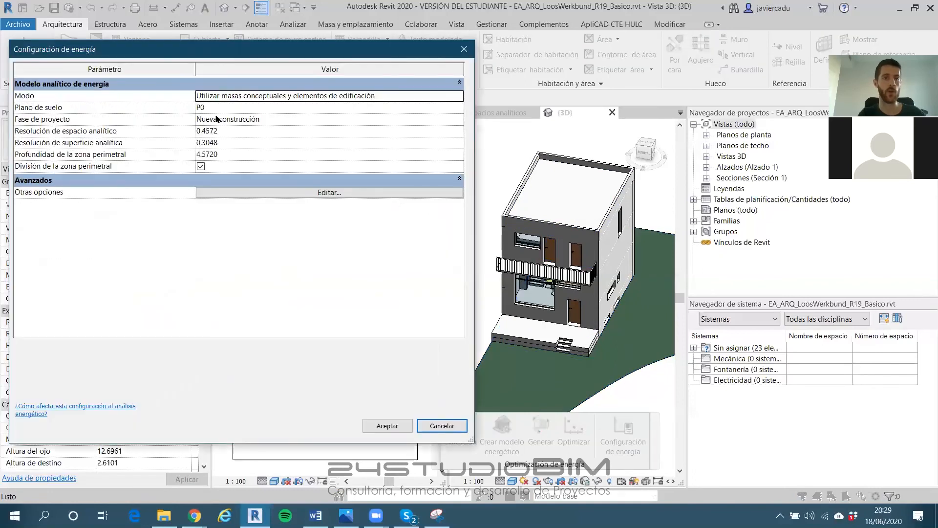
pyautogui.click(202, 192)
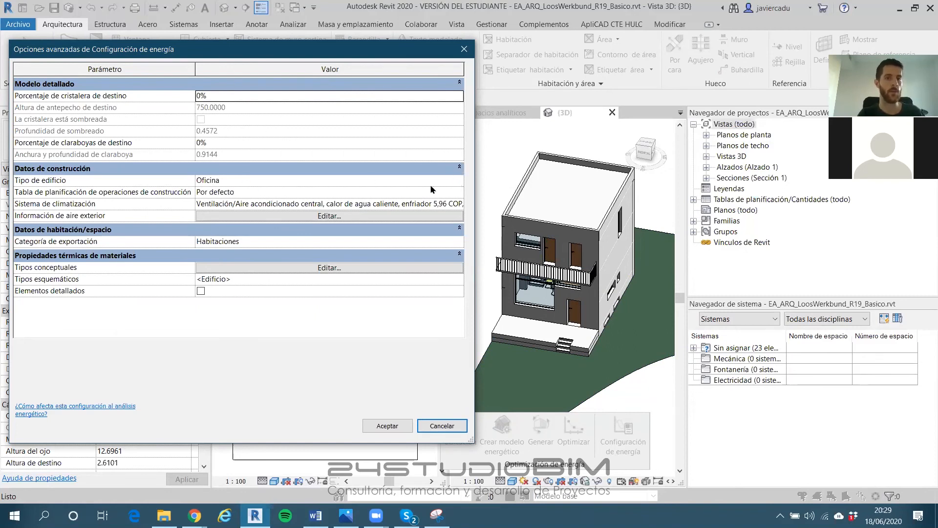
pyautogui.click(455, 185)
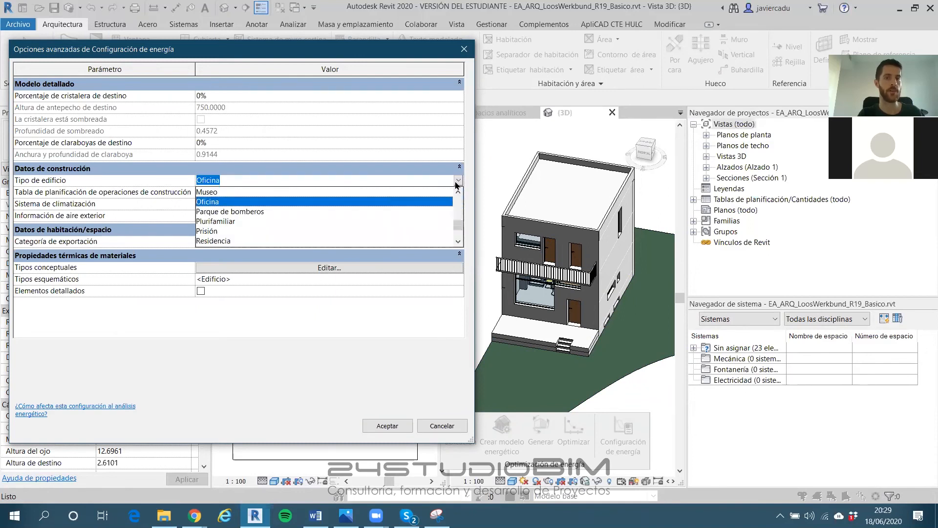
pyautogui.scroll(-4, 215, 235)
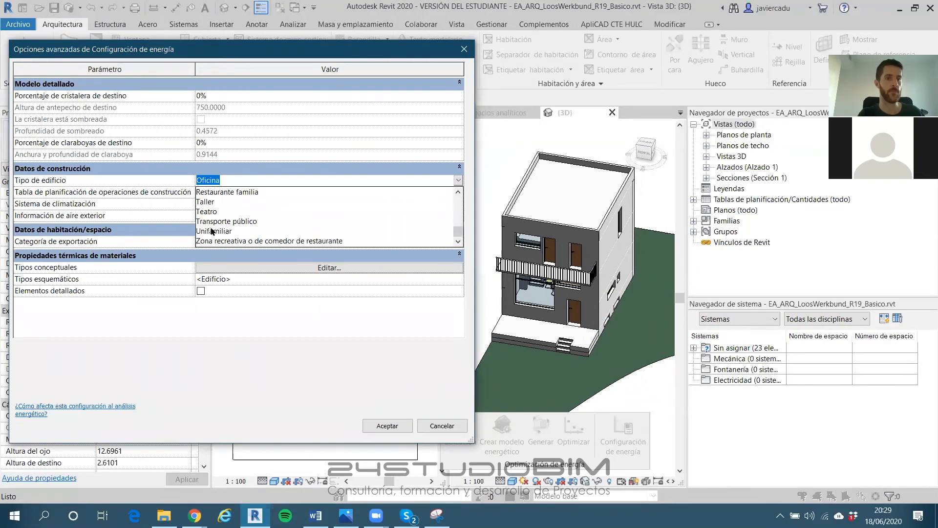
pyautogui.click(213, 232)
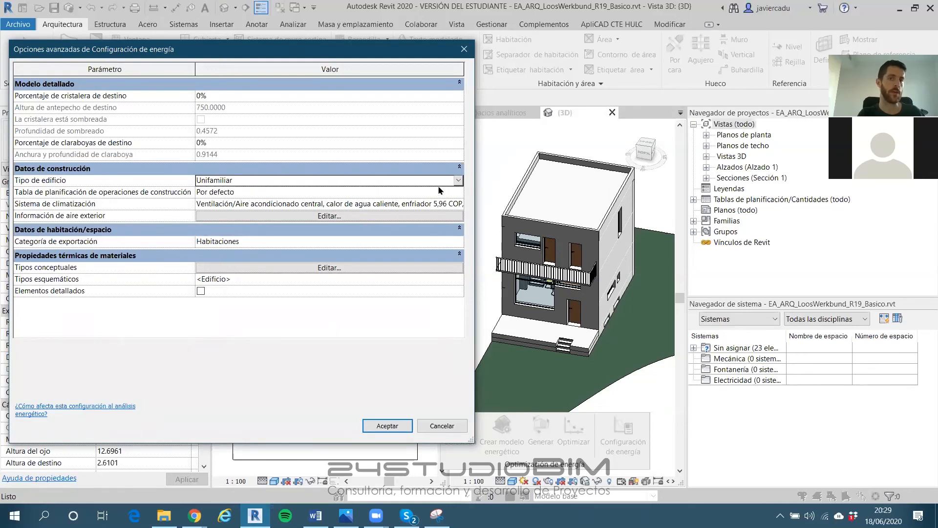
# Set the building's climate control system to the 2-pipe fan coil option, Sistema de ventiloconvector de 2 conductos, enfriador 5,96 COP
pyautogui.click(458, 204)
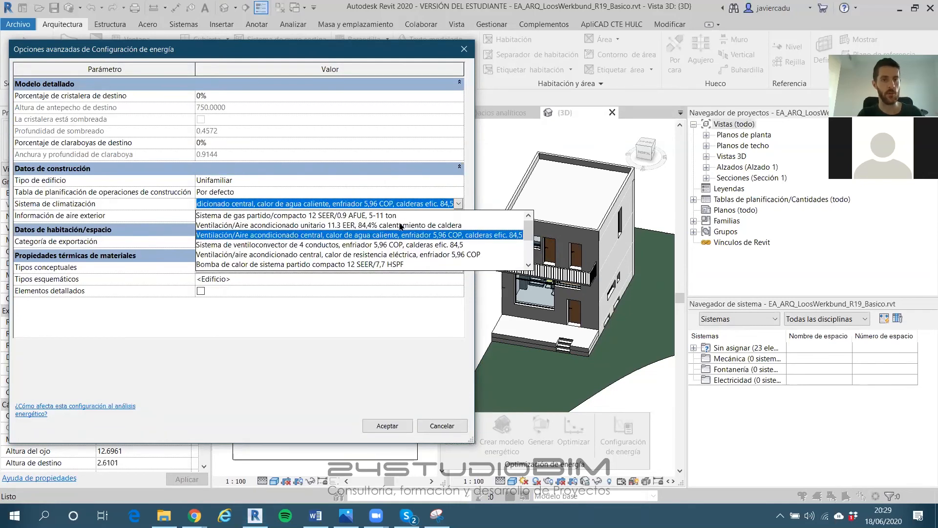
pyautogui.scroll(-1, 311, 246)
pyautogui.click(302, 219)
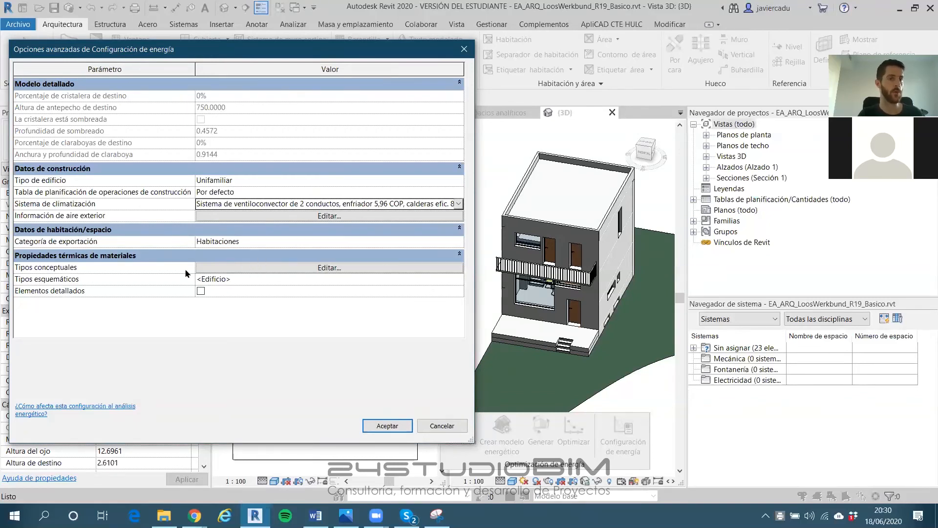
# Enable the override for all ten categories of the <Edificio> schematic type, from Cubiertas to Claraboyas
pyautogui.click(459, 280)
pyautogui.click(460, 280)
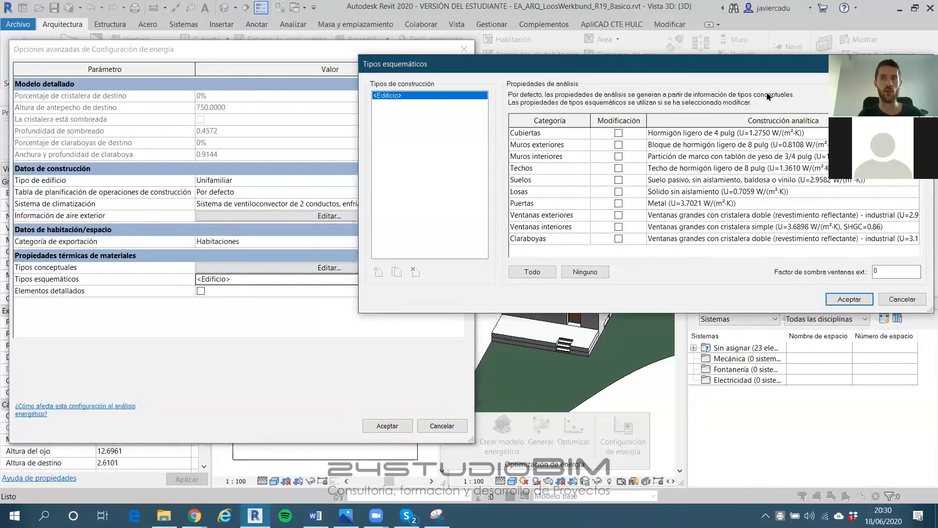
pyautogui.moveTo(661, 68); pyautogui.dragTo(654, 69)
pyautogui.moveTo(502, 51); pyautogui.dragTo(488, 53)
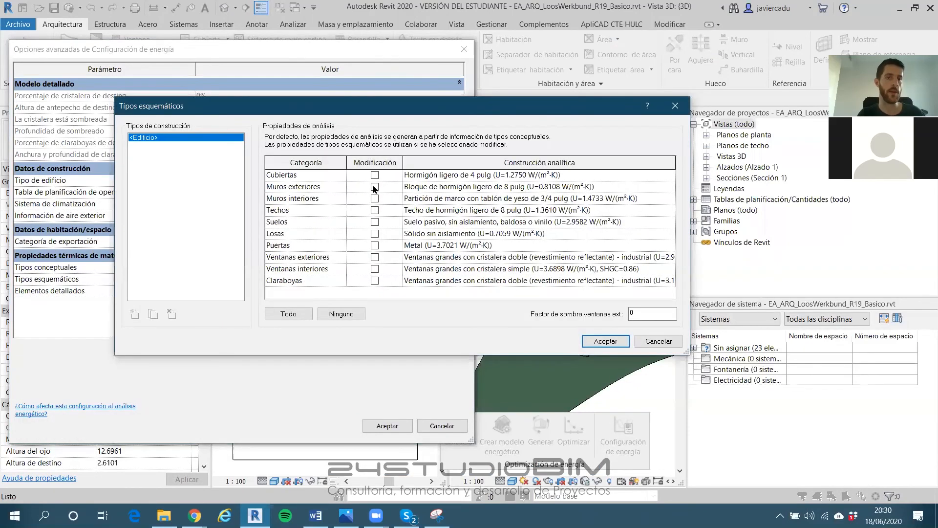
pyautogui.click(374, 187)
pyautogui.click(374, 198)
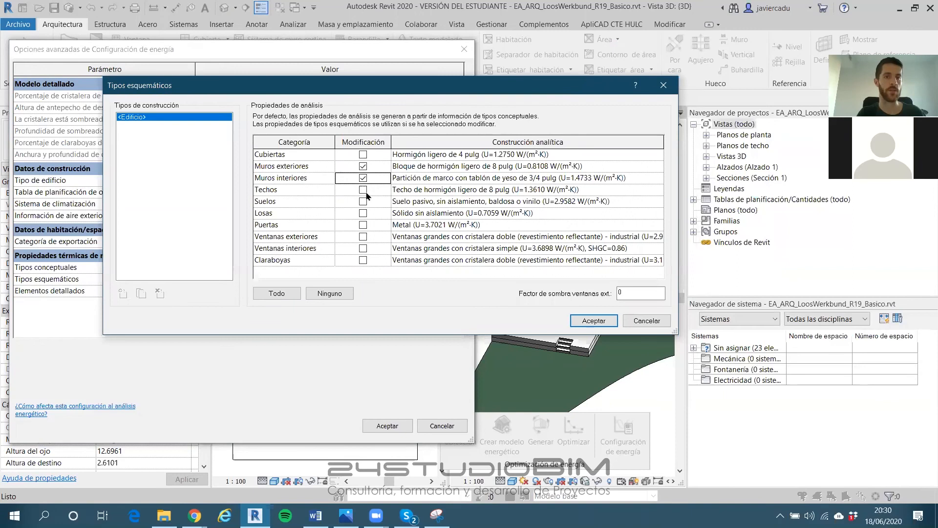
pyautogui.click(363, 155)
pyautogui.click(363, 203)
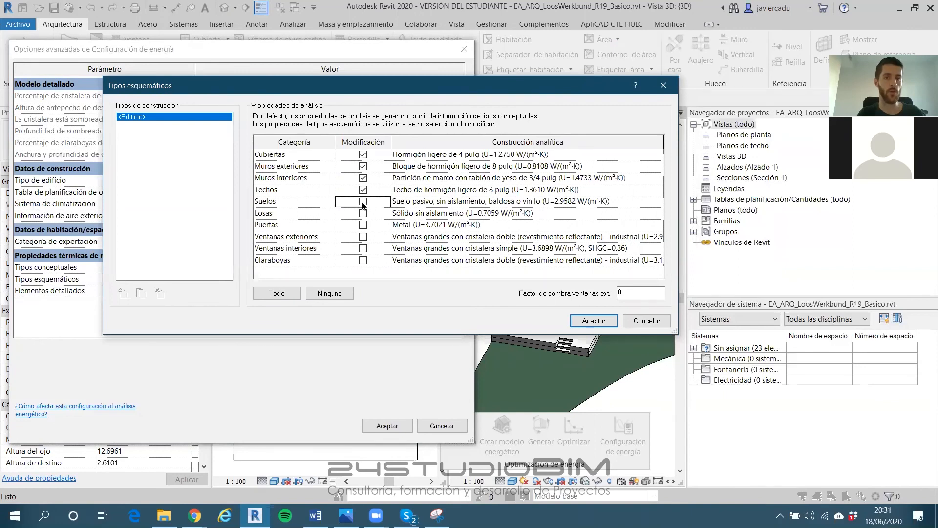
pyautogui.click(363, 213)
pyautogui.click(363, 225)
pyautogui.click(363, 237)
pyautogui.click(363, 248)
pyautogui.click(363, 260)
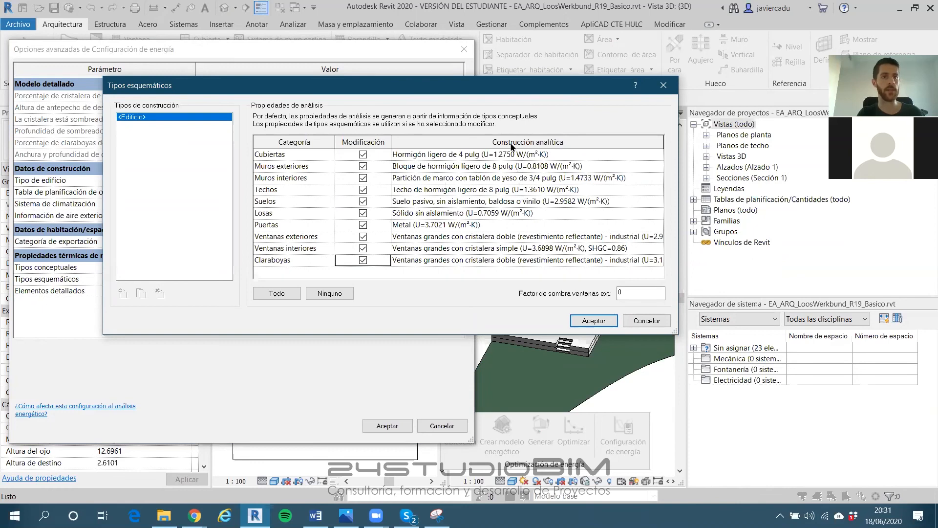
# Set the analytic construction of Cubiertas to Madera de 2 1/2 pulg con aislamiento de 2 pulg (U=0.5254)
pyautogui.click(657, 157)
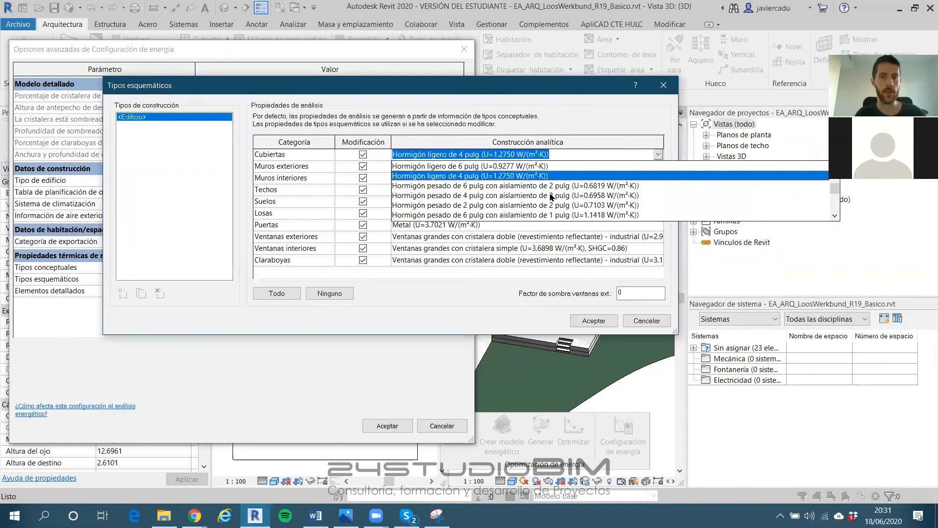
pyautogui.scroll(-2, 585, 197)
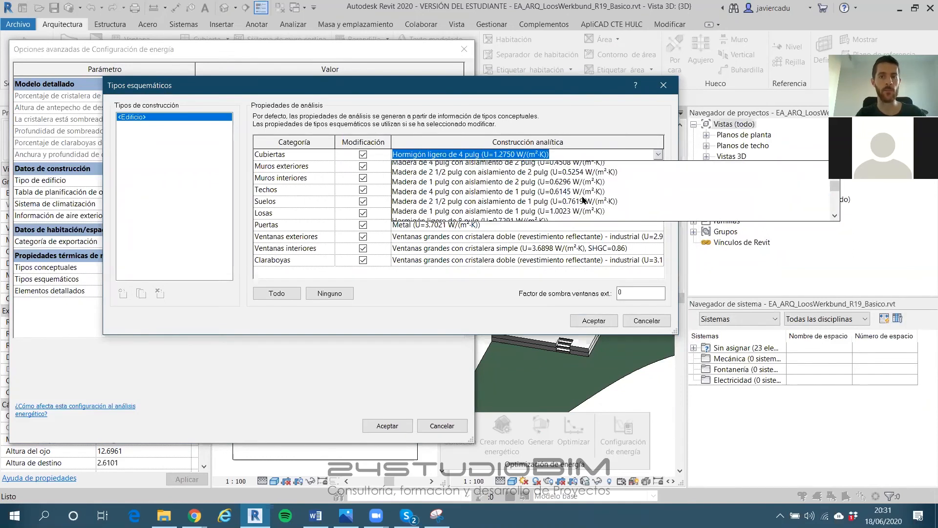
pyautogui.click(570, 196)
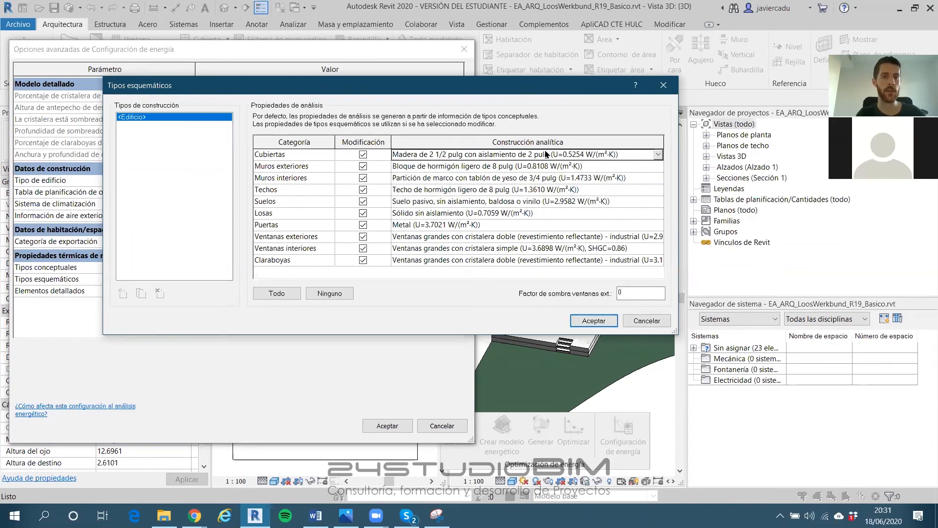
# Set the analytic construction of Cubiertas to Cubierta inclinada con solevado (U=0.2330)
pyautogui.click(655, 154)
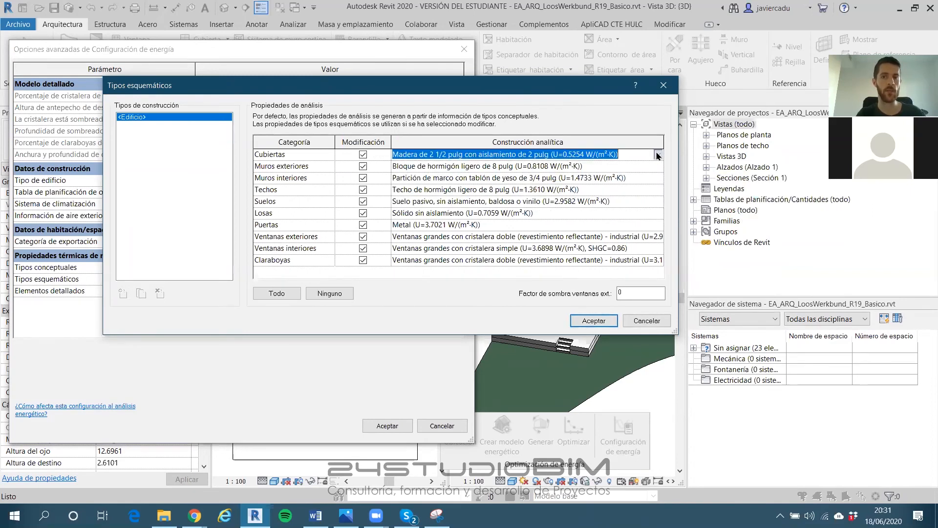
pyautogui.click(655, 154)
pyautogui.scroll(2, 617, 188)
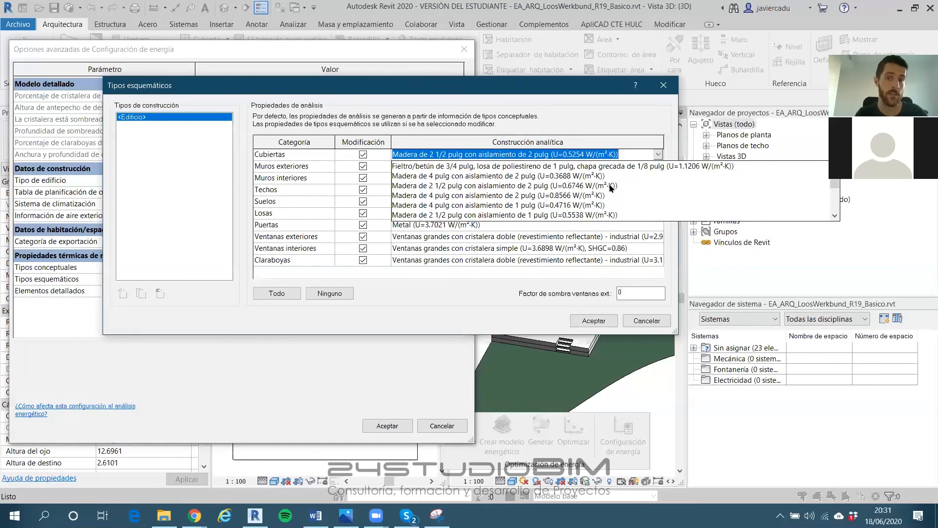
pyautogui.scroll(3, 575, 197)
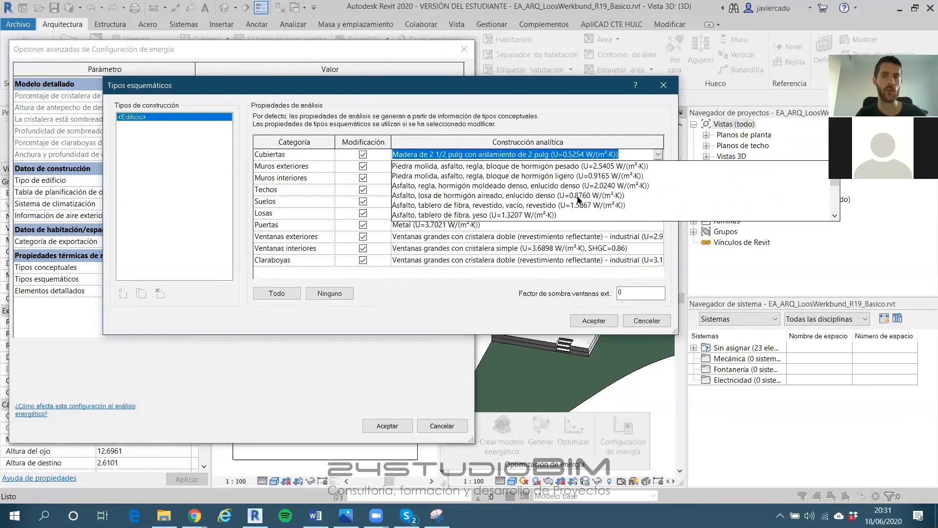
pyautogui.scroll(5, 581, 198)
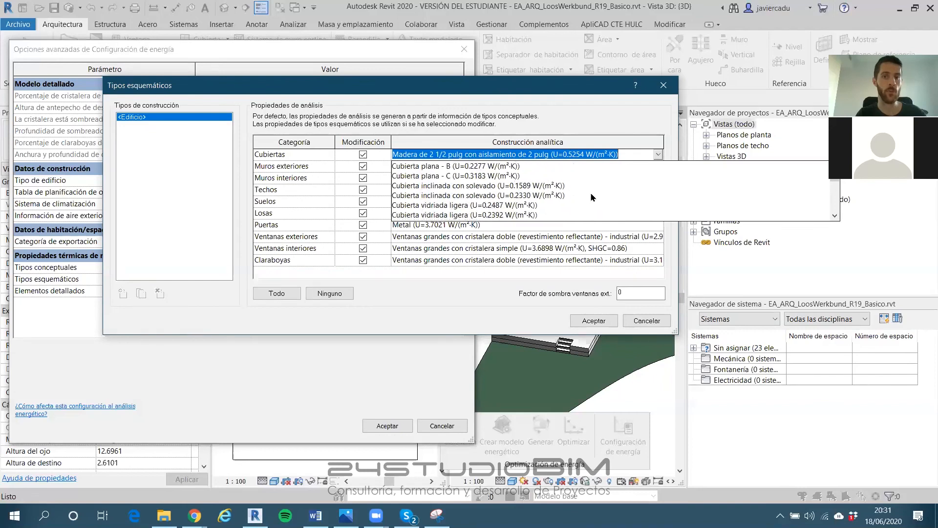
pyautogui.click(521, 196)
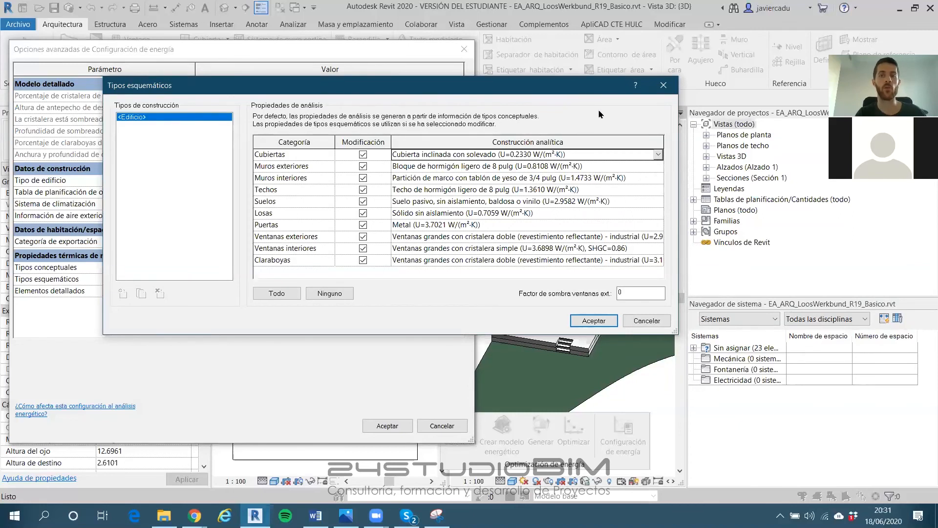
# Set the exterior walls' construction to Ladrillo visto de 4 pulg, aislamiento de 2 pulg y ladrillo común de 8 pulg (U=0.5475)
pyautogui.click(660, 169)
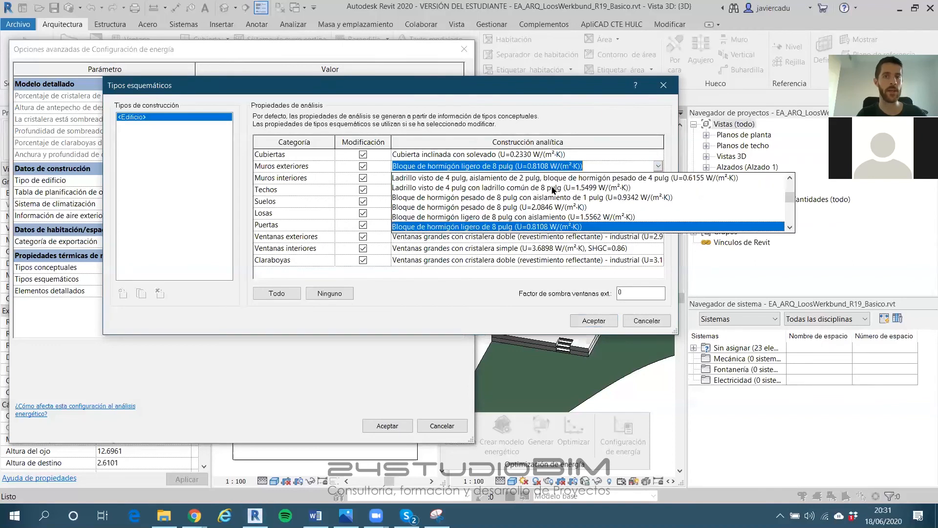
pyautogui.scroll(3, 645, 198)
pyautogui.scroll(2, 655, 198)
pyautogui.click(646, 188)
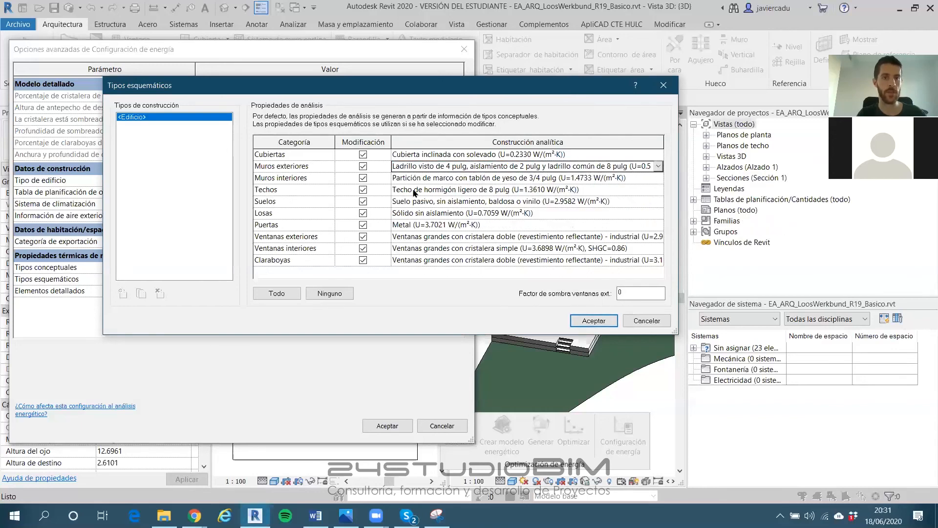
# Set the analytic construction of Suelos to Suelo pasivo, aislamiento con placa R-8, cualquier tipo de recubrimiento (U=0.5507)
pyautogui.click(659, 203)
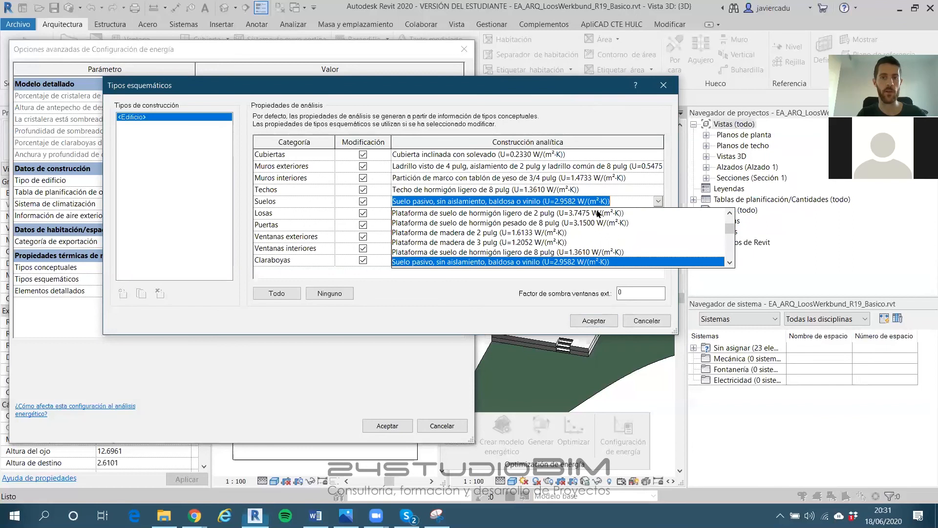
pyautogui.scroll(3, 550, 236)
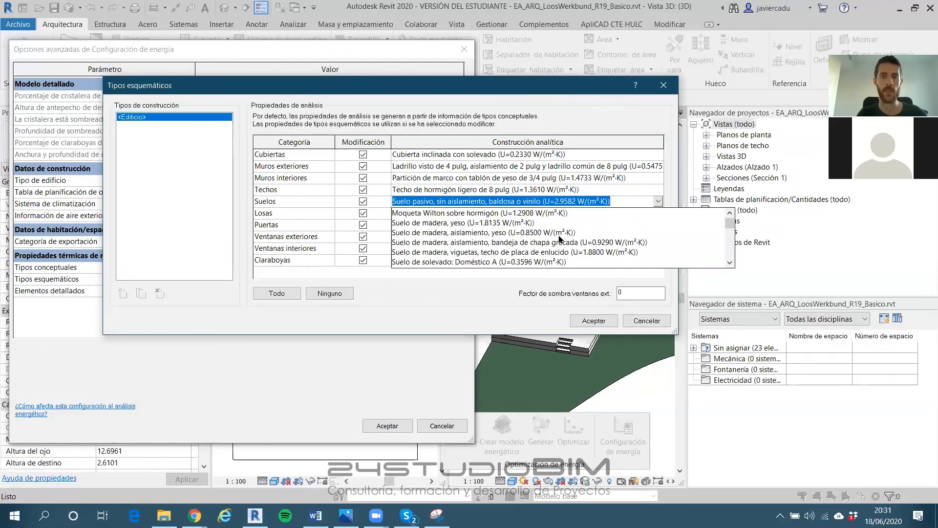
pyautogui.scroll(-2, 545, 238)
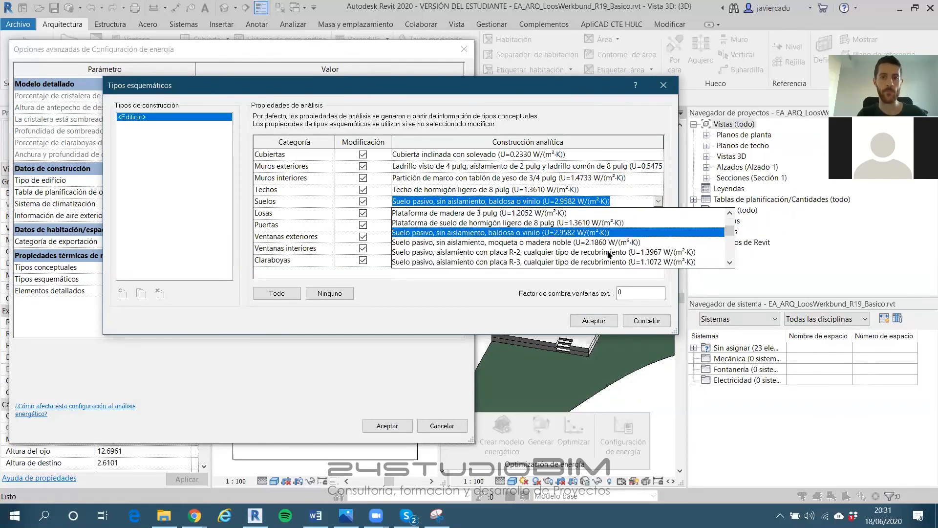
pyautogui.scroll(-3, 609, 255)
pyautogui.click(641, 226)
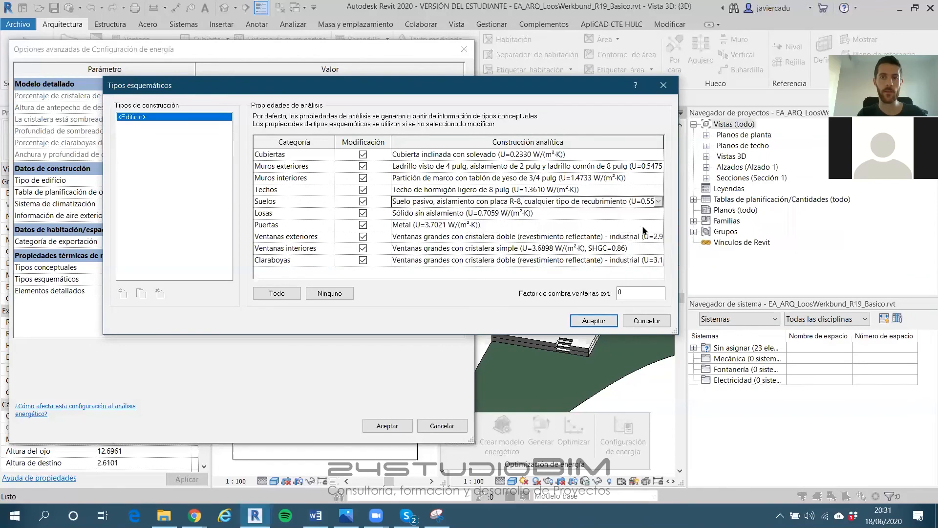
# Set the analytic construction of Losas to Sólido industrial (U=0.4082)
pyautogui.click(656, 213)
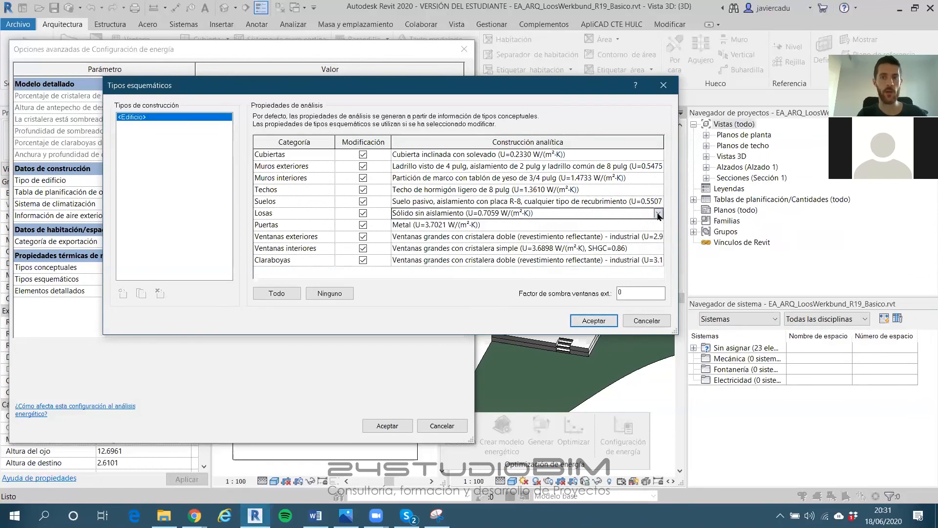
pyautogui.click(658, 213)
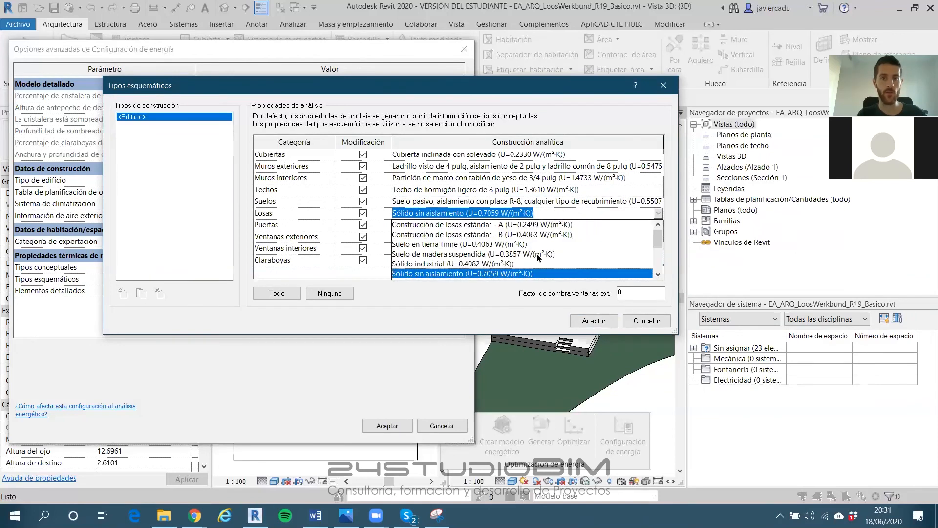
pyautogui.click(486, 264)
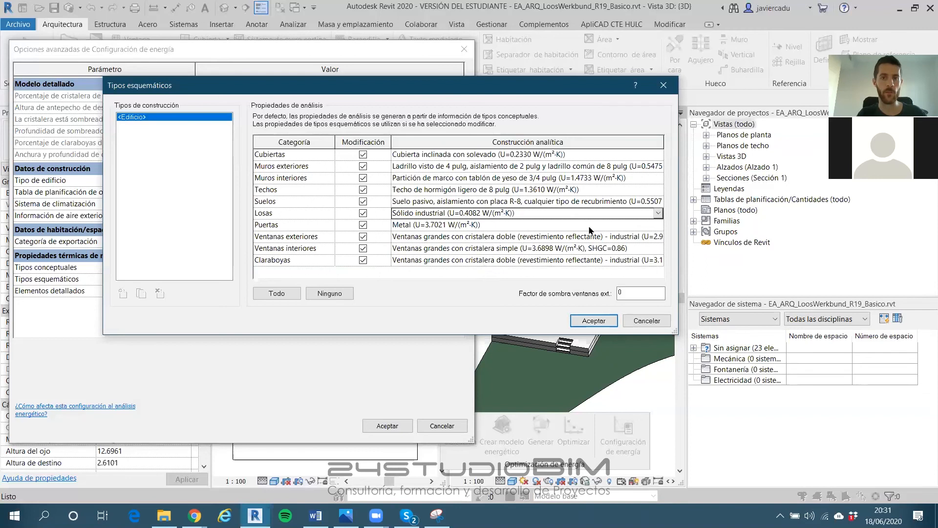
# Set the exterior windows' analytic construction to Cristalera doble - 1/4 pulg de grosor - cristal verde/de baja emisividad (e = 0.1)
pyautogui.click(660, 238)
pyautogui.click(659, 236)
pyautogui.scroll(5, 624, 261)
pyautogui.click(691, 290)
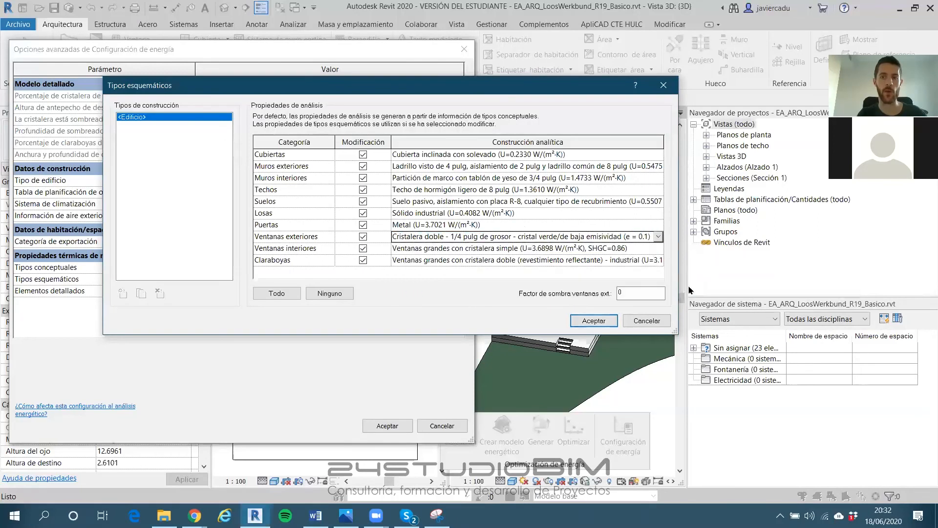
# Set the interior windows' analytic construction to Cristalera doble de baja emisividad SC = 0.2 (U=2.0063, SHGC=0.26)
pyautogui.click(652, 250)
pyautogui.click(659, 248)
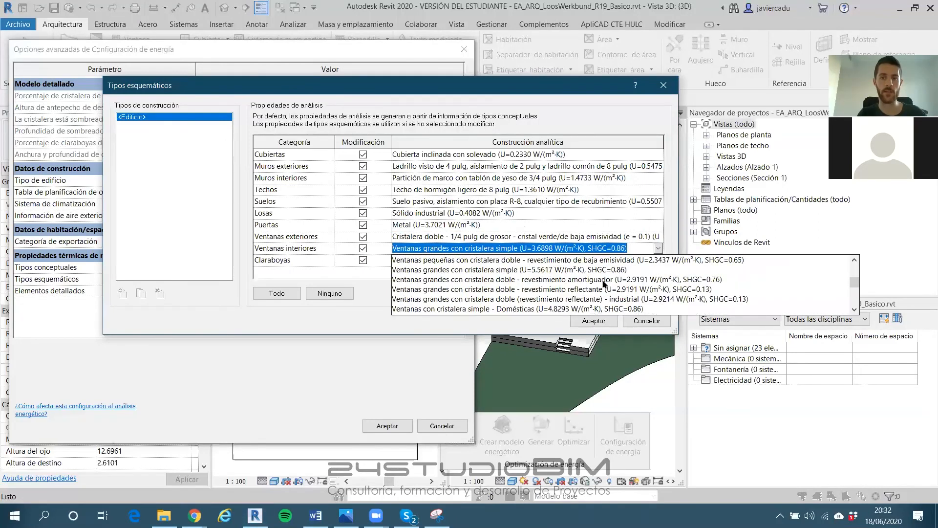
pyautogui.scroll(1, 699, 283)
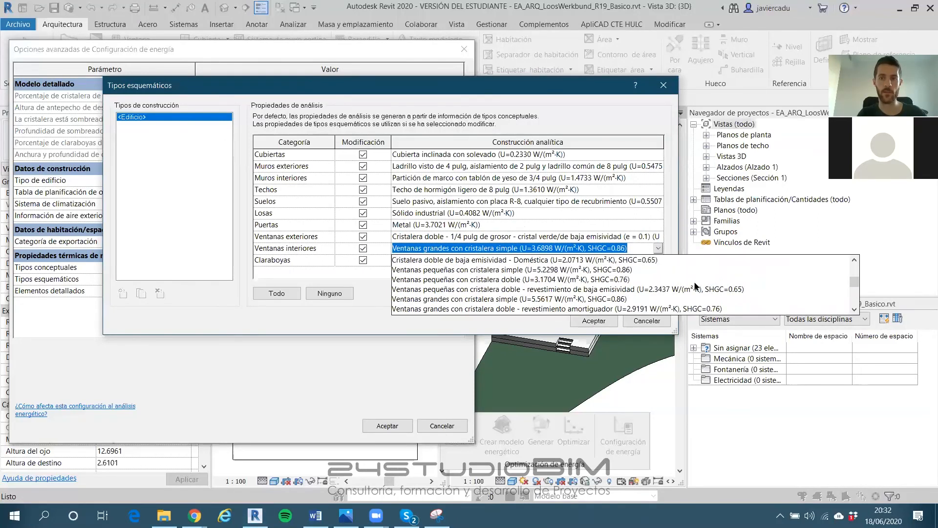
pyautogui.scroll(2, 636, 284)
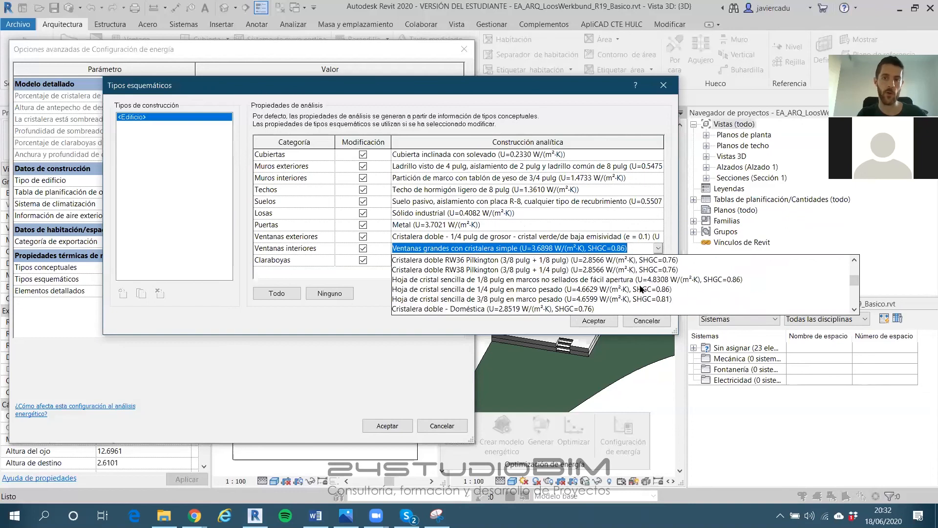
pyautogui.scroll(4, 631, 290)
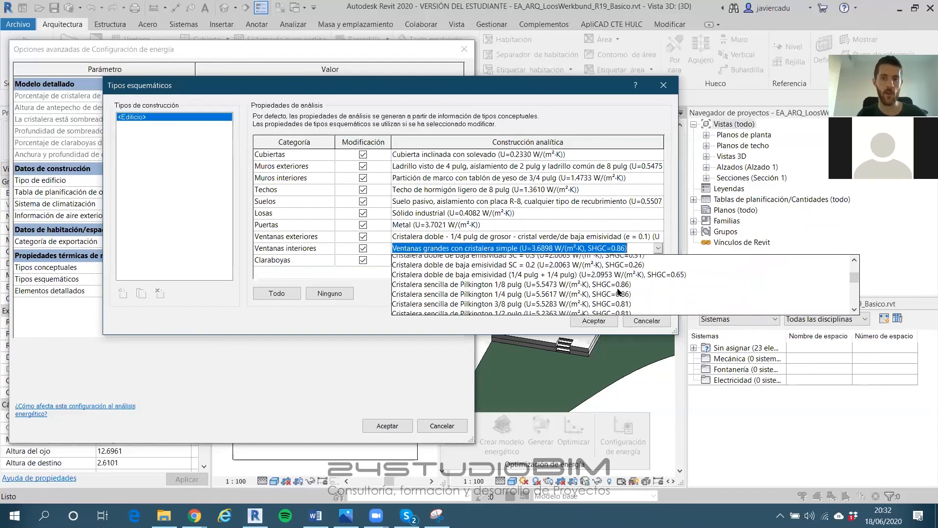
pyautogui.scroll(1, 619, 292)
pyautogui.click(593, 279)
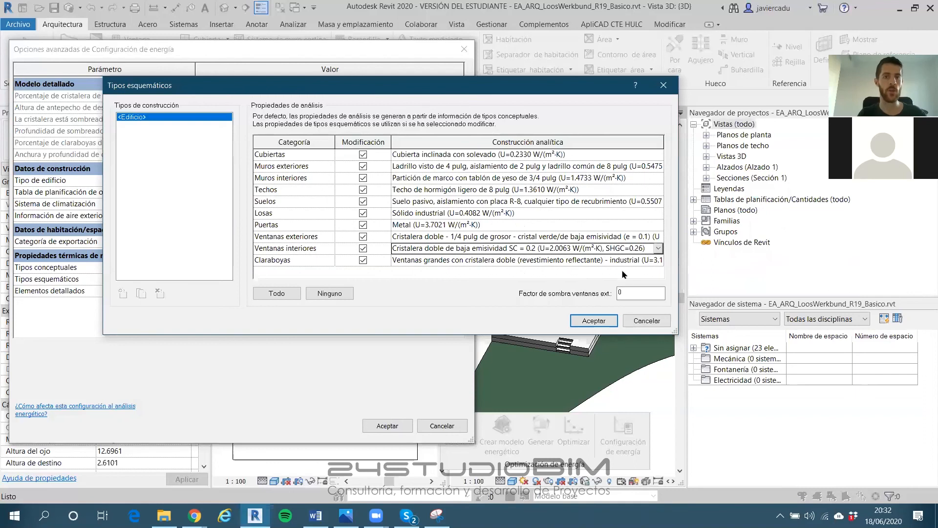
# Set the analytic construction of Claraboyas to Cristalera doble RW33 Pilkington (1/4 pulg + 1/4 pulg) (U=3.1288) and accept all energy settings
pyautogui.click(659, 261)
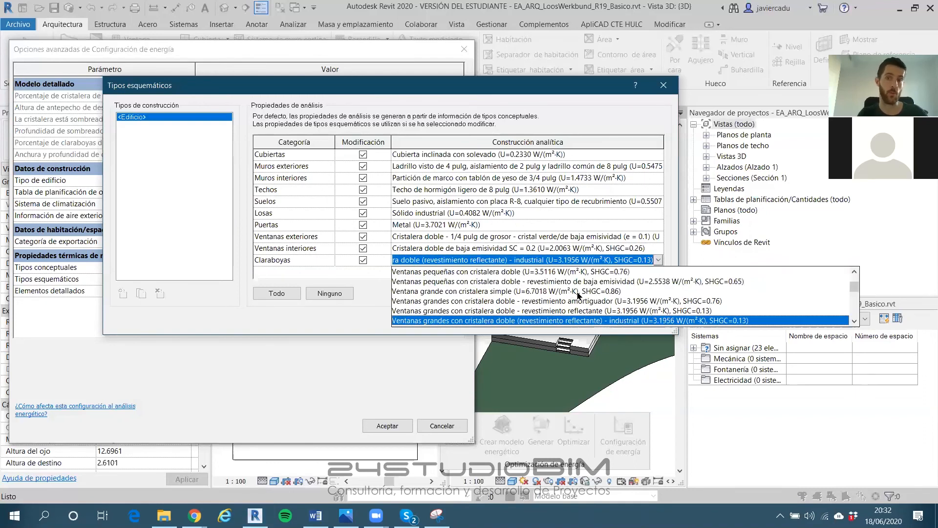
pyautogui.scroll(1, 633, 299)
pyautogui.scroll(2, 623, 302)
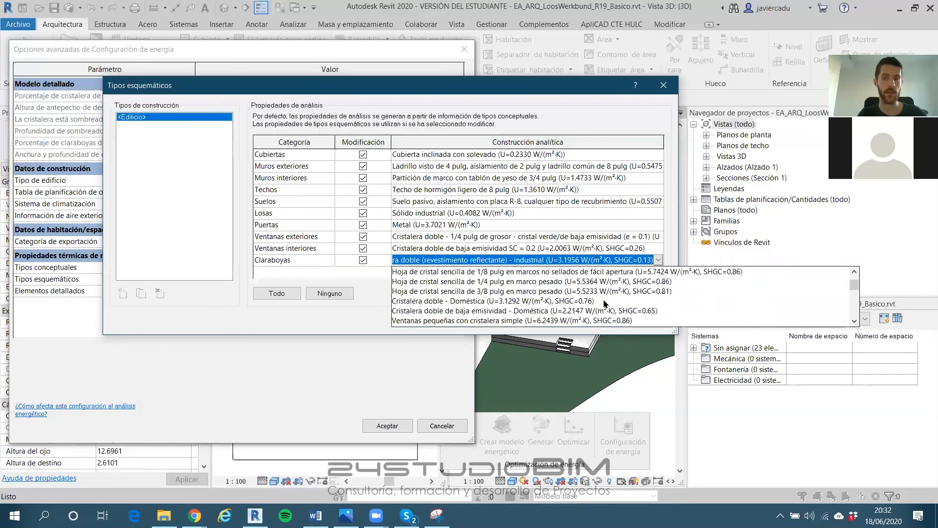
pyautogui.scroll(2, 635, 308)
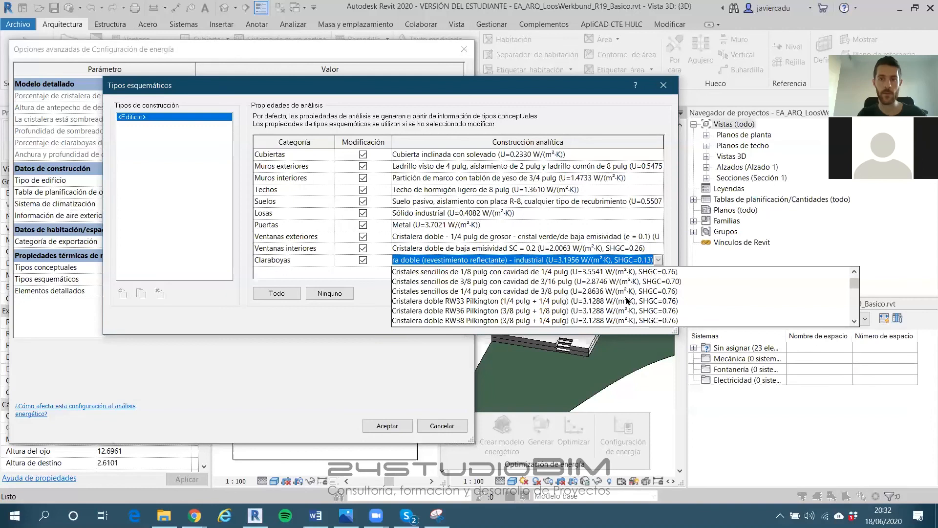
pyautogui.click(627, 300)
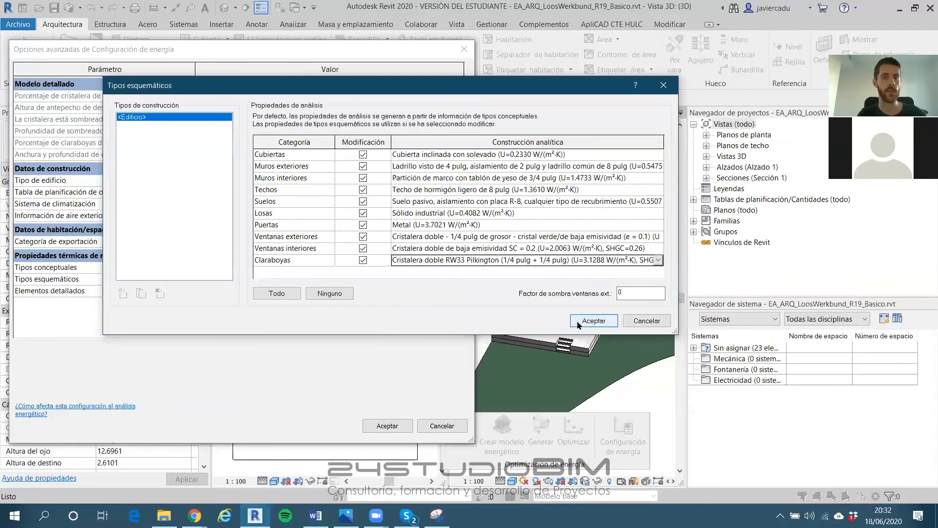
pyautogui.click(594, 321)
pyautogui.click(387, 426)
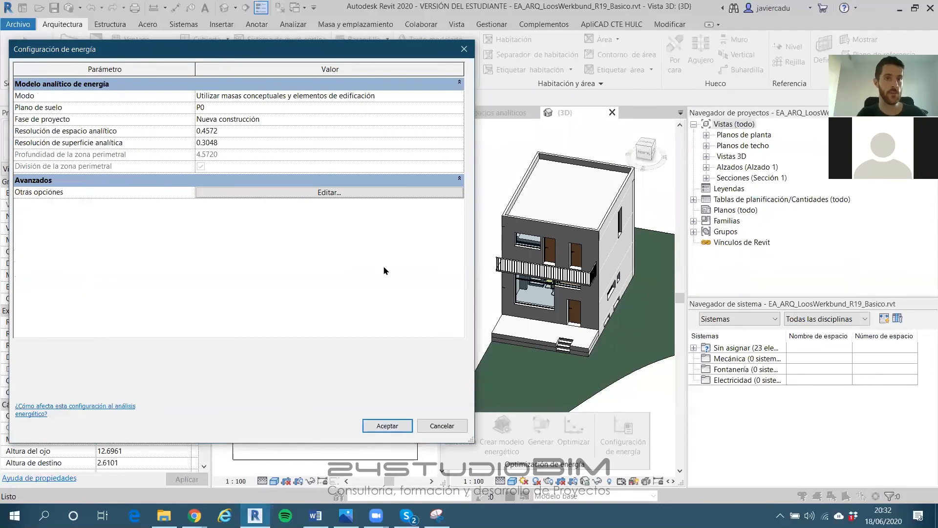
pyautogui.click(397, 427)
# Check the project's location settings without changing them
pyautogui.keyDown('shift'); pyautogui.moveTo(601, 244); pyautogui.dragTo(544, 190, button='middle'); pyautogui.keyUp('shift')
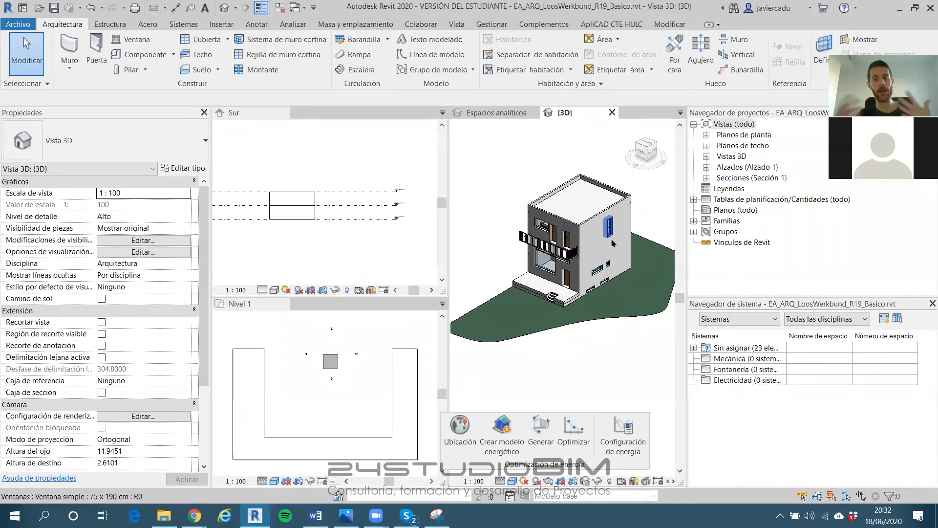
pyautogui.click(460, 429)
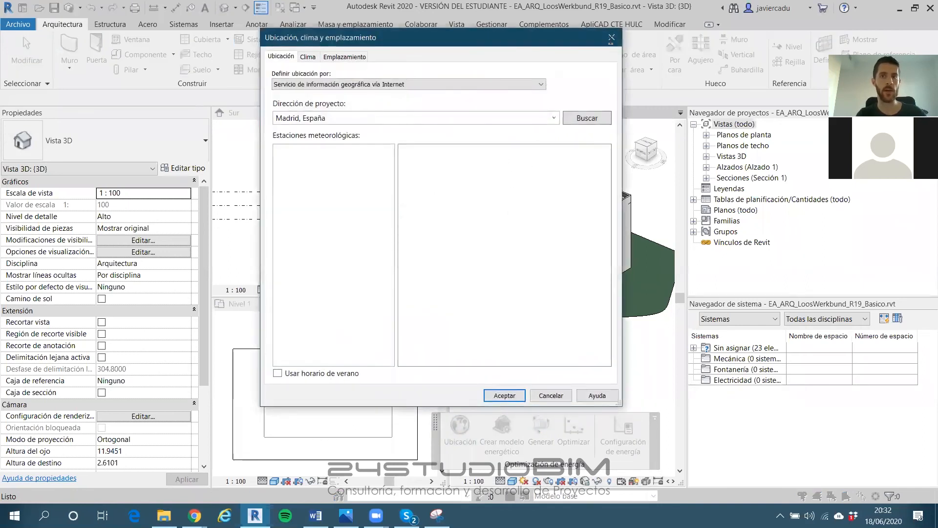
pyautogui.click(611, 38)
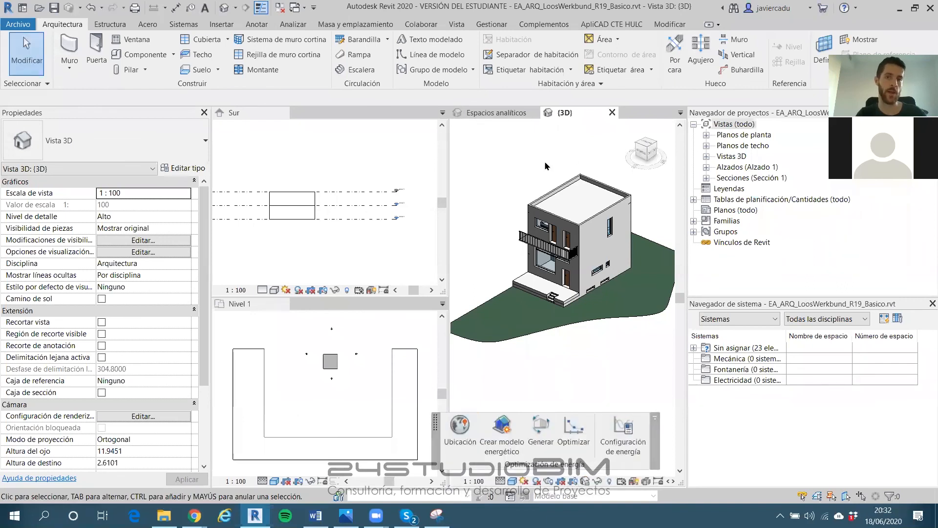
# Create the energy analytical model of the house and open the Espacios analíticos 3D view
pyautogui.click(504, 427)
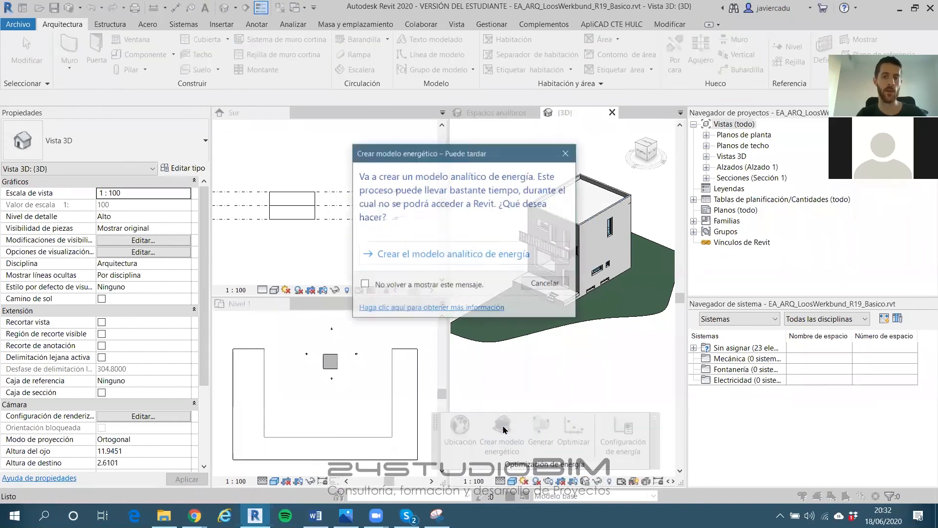
pyautogui.click(507, 248)
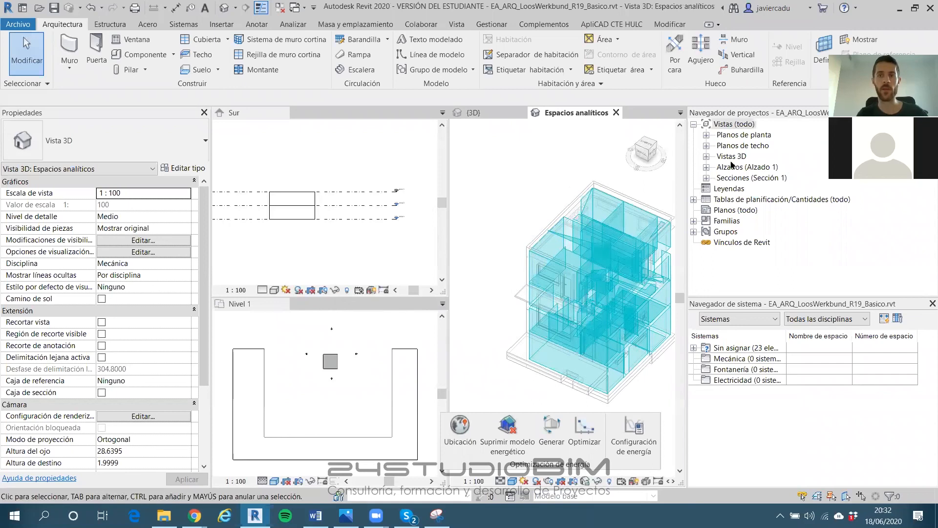
pyautogui.doubleClick(732, 157)
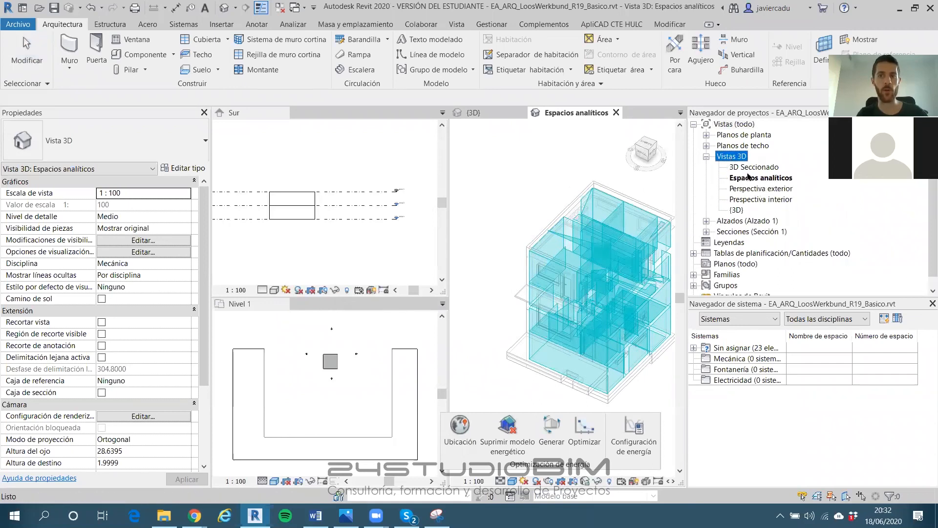
pyautogui.doubleClick(750, 179)
pyautogui.moveTo(589, 231); pyautogui.dragTo(548, 211, button='middle')
pyautogui.press('v')
pyautogui.press('v')
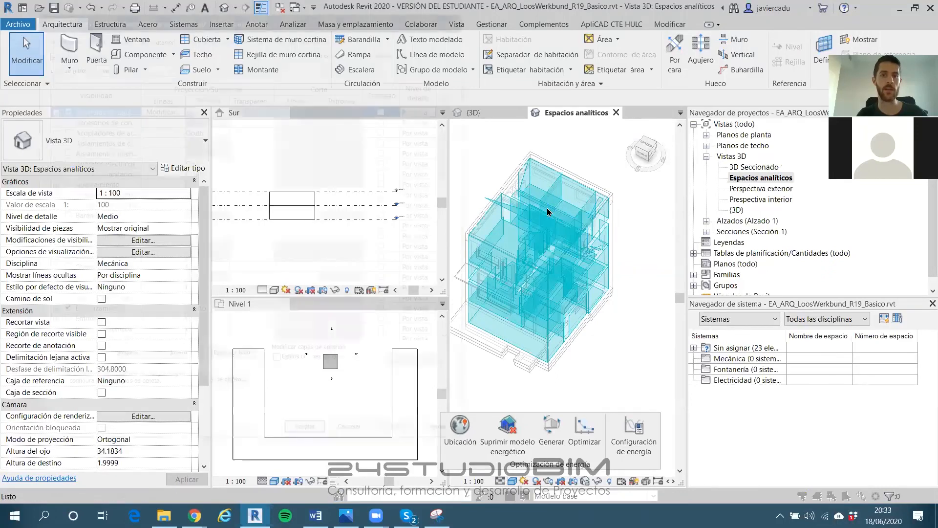
pyautogui.press('Escape')
# Duplicate the Espacios analíticos 3D view without detailing
pyautogui.rightClick(748, 177)
pyautogui.moveTo(777, 262)
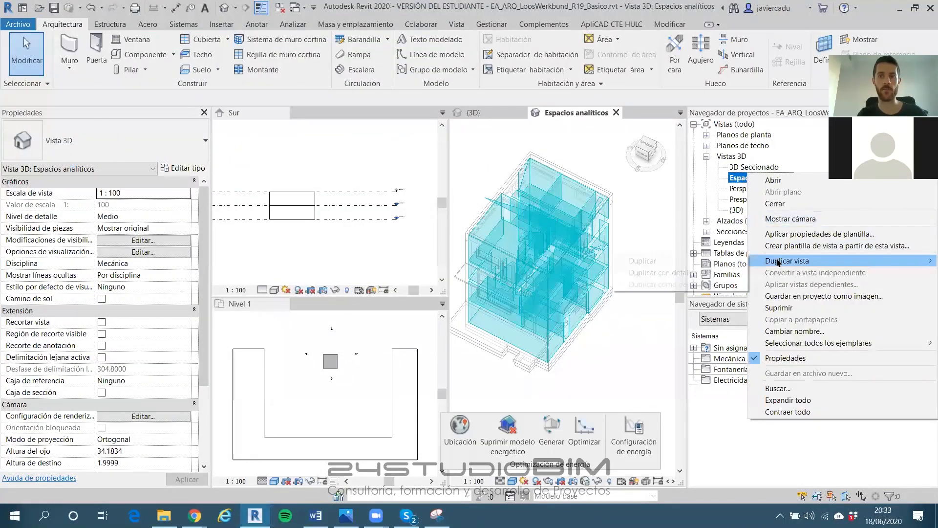
pyautogui.click(655, 261)
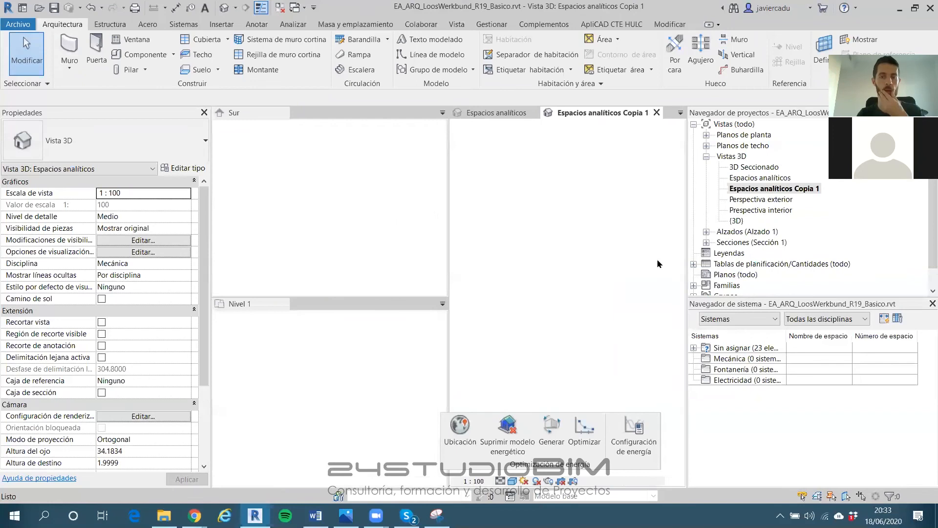
# Rename the duplicated 3D view as Sup analíticos
pyautogui.click(798, 190)
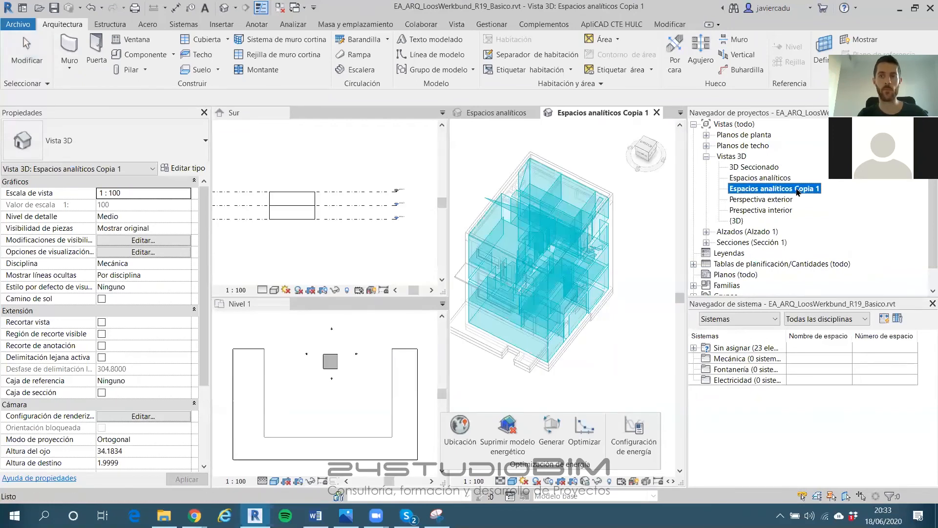
pyautogui.press('F2')
pyautogui.moveTo(760, 190); pyautogui.dragTo(675, 186)
pyautogui.write('Sup')
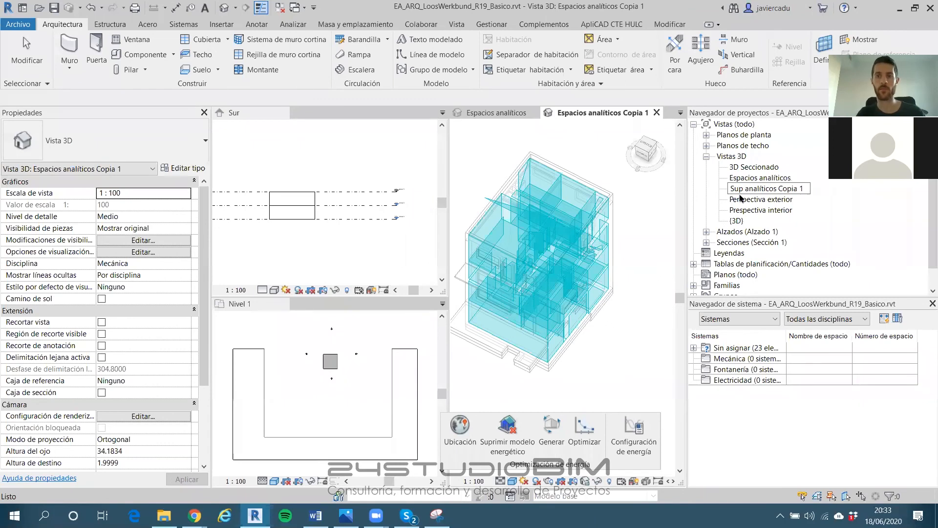
pyautogui.moveTo(779, 187); pyautogui.dragTo(841, 186)
pyautogui.press('BackSpace')
pyautogui.click(627, 163)
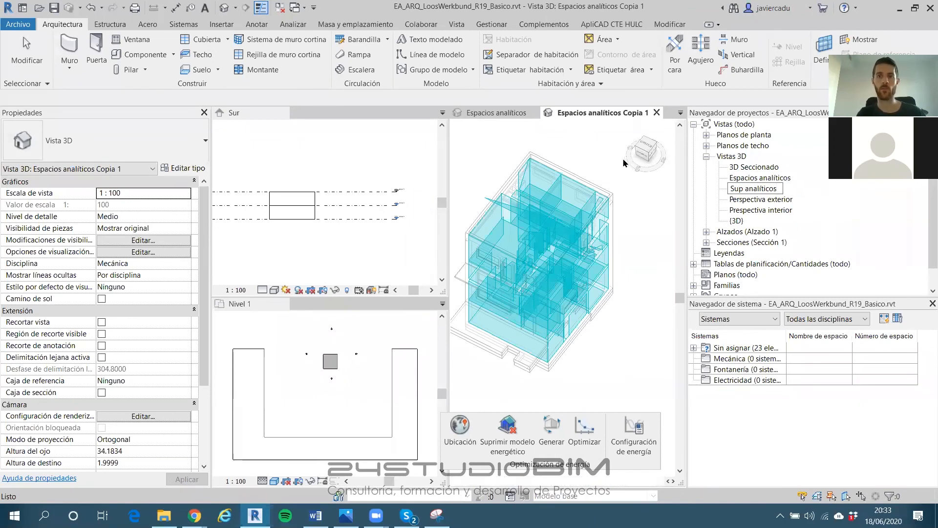
# In the Sup analíticos view, hide the Espacios analíticos category and show Superficies analíticas
pyautogui.scroll(-2, 555, 154)
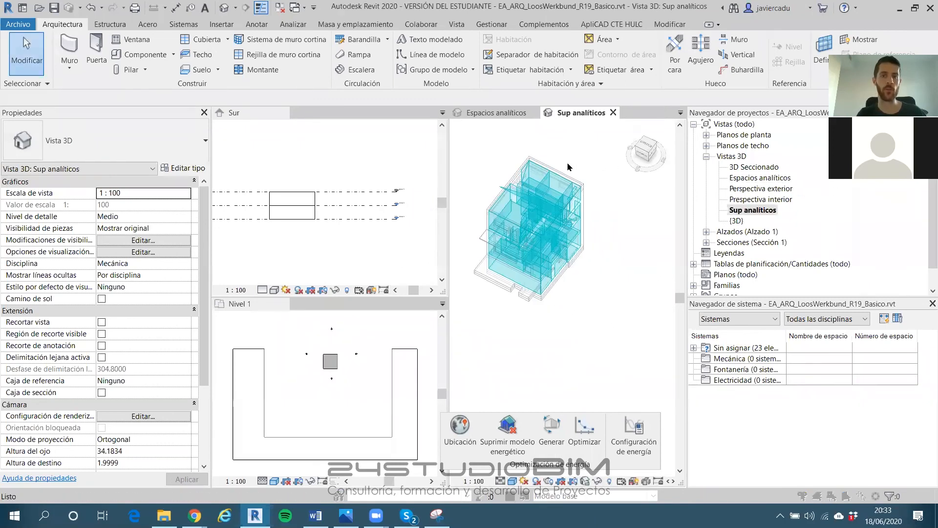
pyautogui.press('v')
pyautogui.press('g')
pyautogui.click(248, 35)
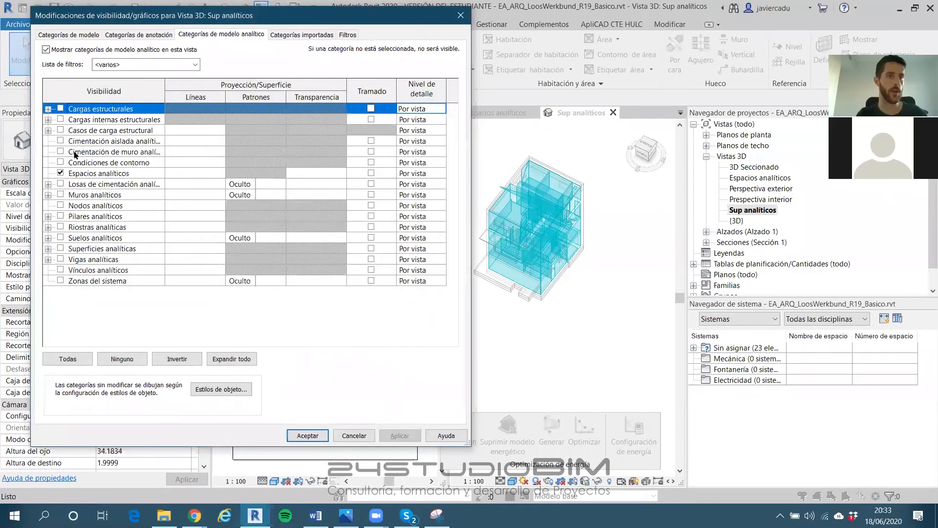
pyautogui.click(60, 173)
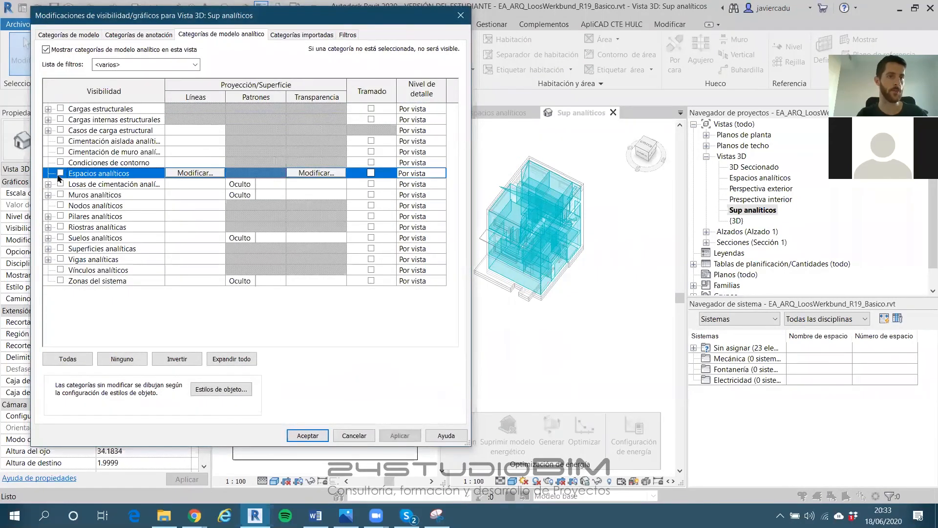
pyautogui.click(61, 248)
pyautogui.click(289, 432)
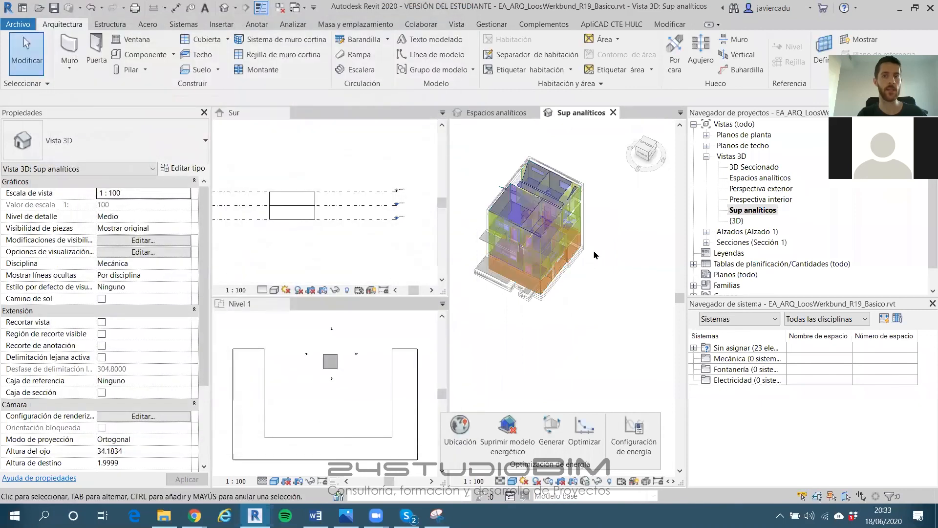
# Examine the analytical surfaces around the basement and check the ground plane in the energy settings
pyautogui.scroll(6, 529, 197)
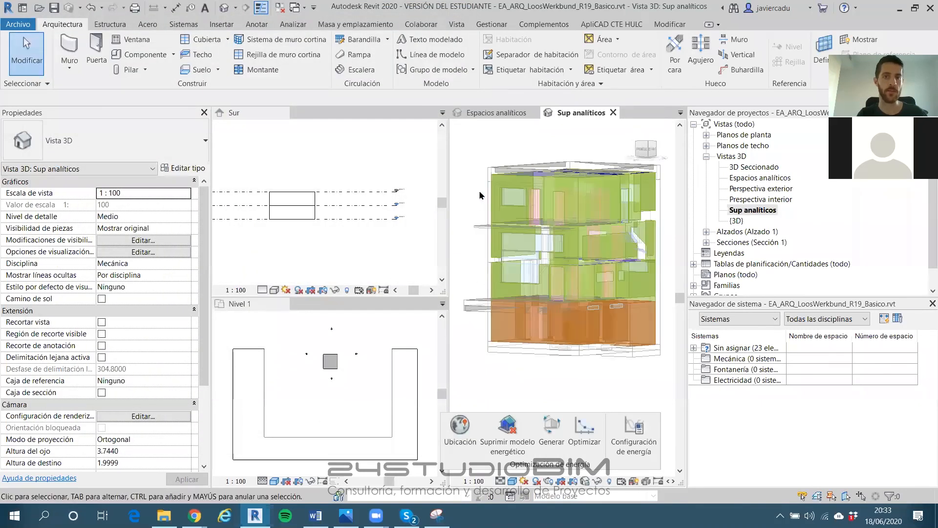
pyautogui.moveTo(568, 280); pyautogui.dragTo(611, 209, button='middle')
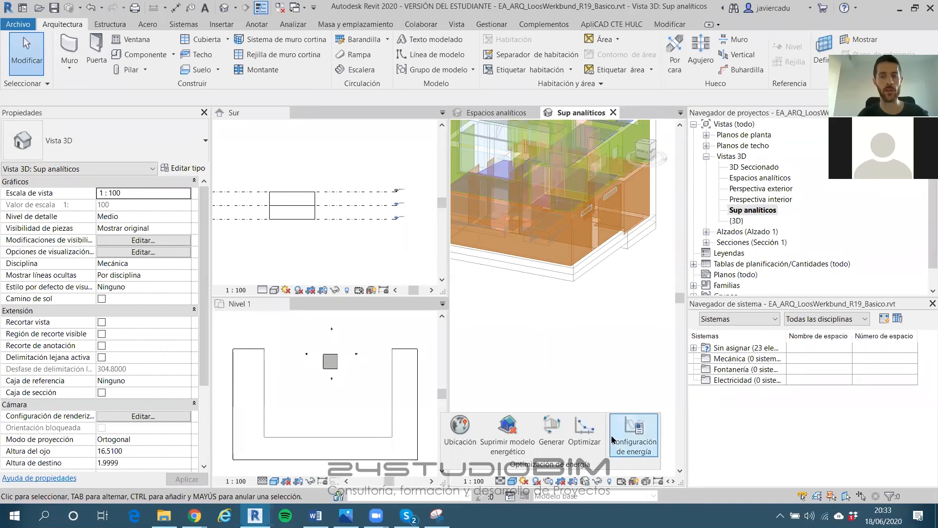
pyautogui.click(634, 432)
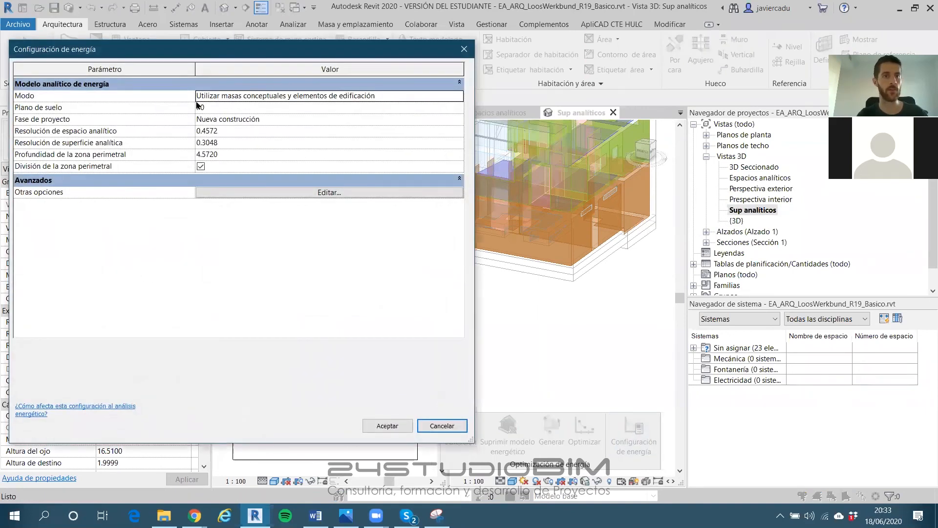
pyautogui.press('Escape')
# Show the whole analytical surface model from above and save the project
pyautogui.keyDown('shift'); pyautogui.moveTo(536, 237); pyautogui.dragTo(557, 328, button='middle'); pyautogui.keyUp('shift')
pyautogui.keyDown('shift'); pyautogui.moveTo(537, 175); pyautogui.dragTo(608, 272, button='middle'); pyautogui.keyUp('shift')
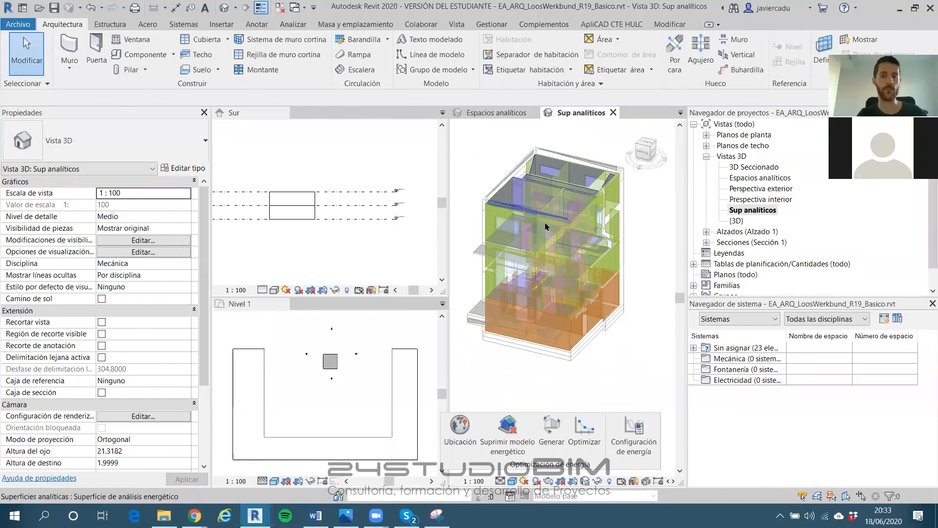
pyautogui.click(54, 6)
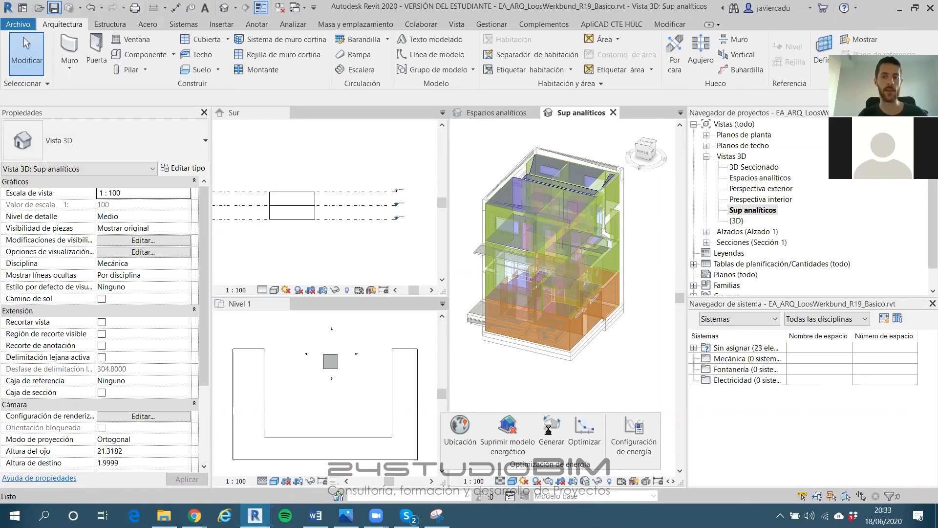
# Generate the Insight energy analysis using the existing analytical energy model and dismiss the resulting dialog
pyautogui.click(551, 427)
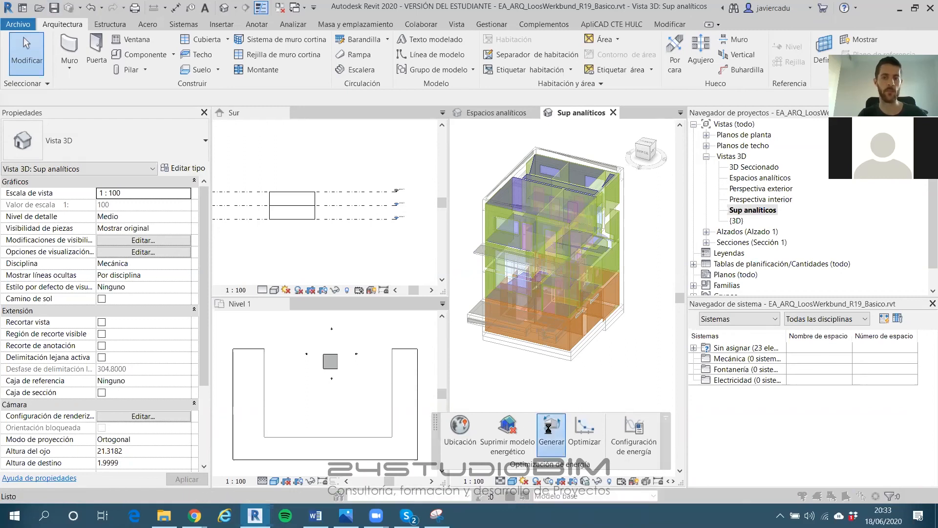
pyautogui.click(441, 233)
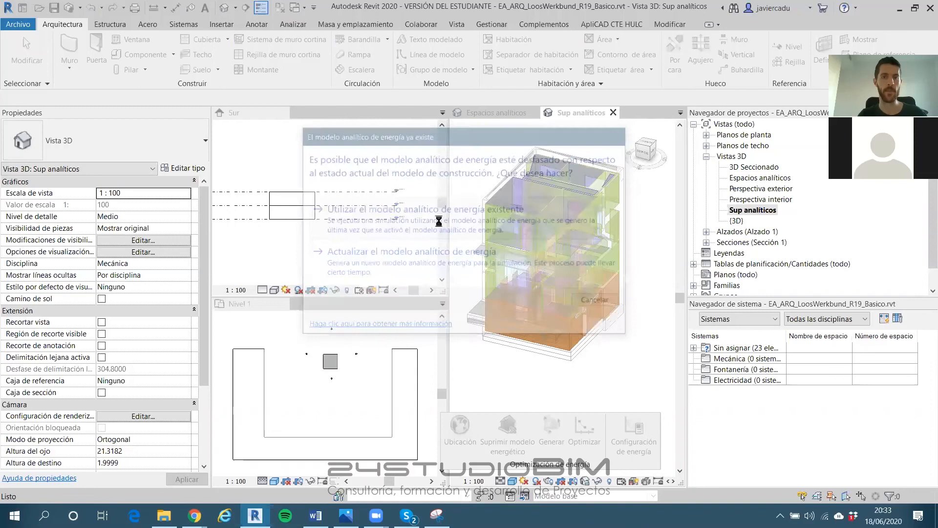
pyautogui.click(537, 312)
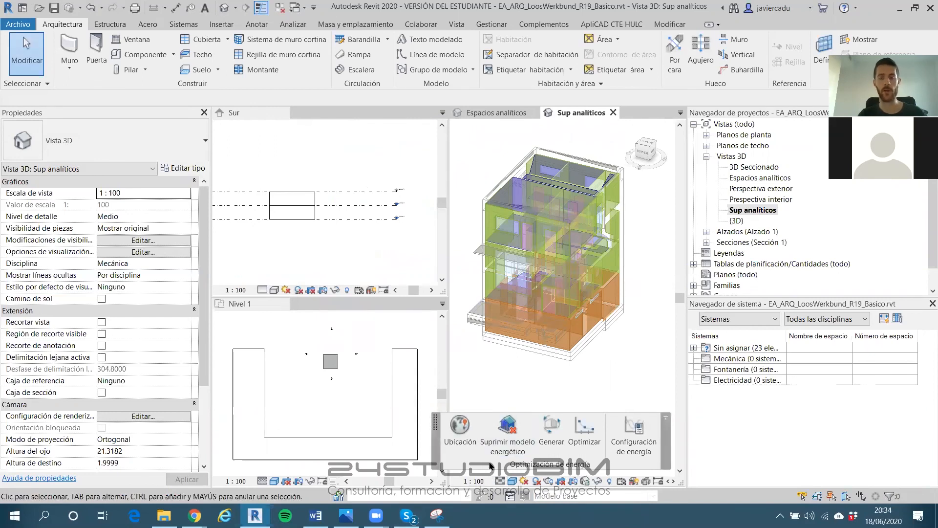
# Switch to the Autodesk Insight models page in Chrome and refresh it to check for the uploaded house
pyautogui.moveTo(195, 516)
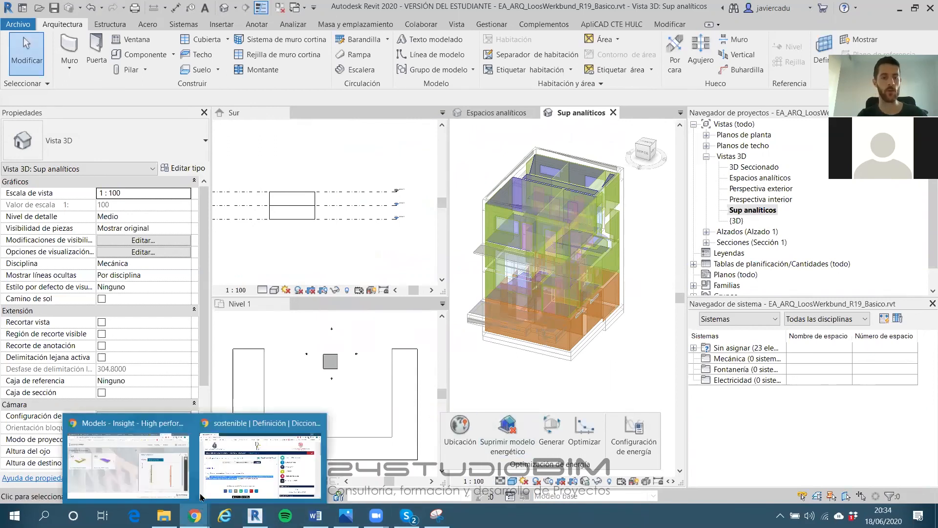
pyautogui.click(129, 461)
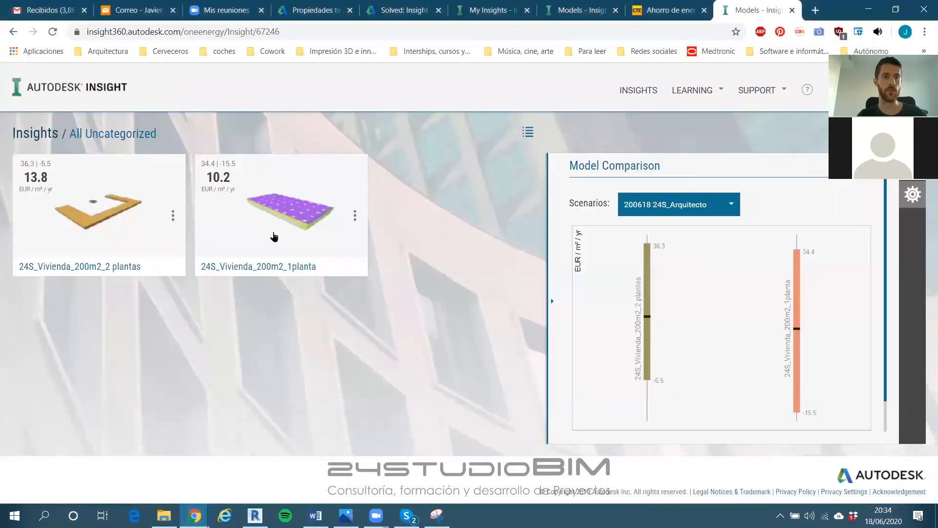
pyautogui.click(51, 33)
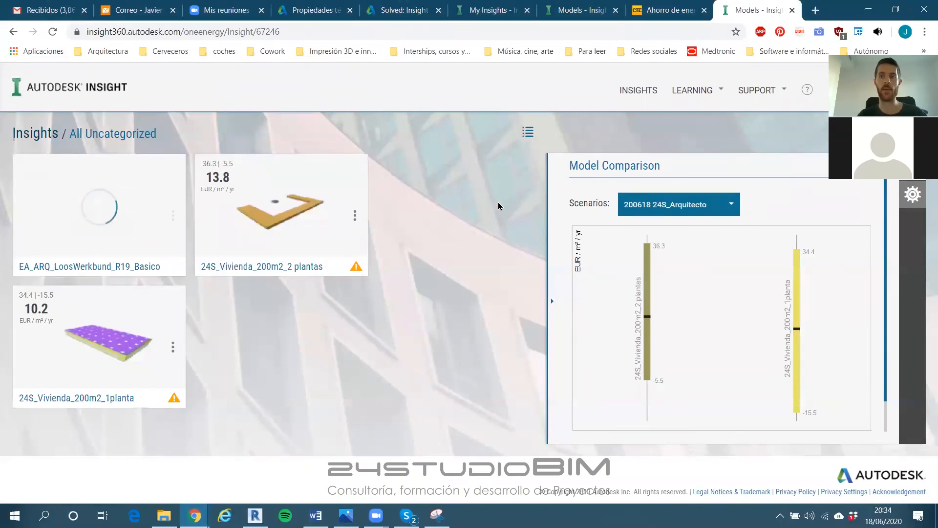
# Open Insight's plug-in download page and locate the Revit 2020 plug-in
pyautogui.click(774, 90)
pyautogui.click(749, 122)
pyautogui.scroll(-2, 594, 304)
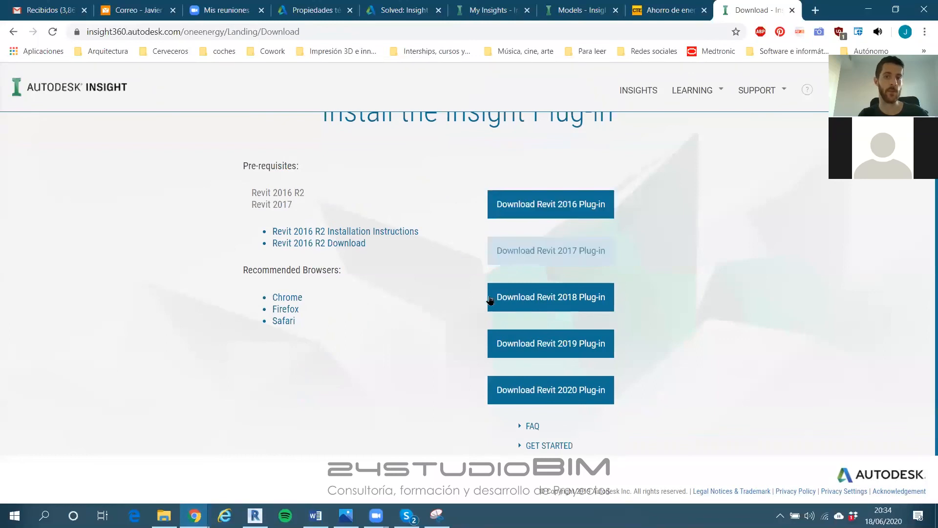
pyautogui.click(515, 394)
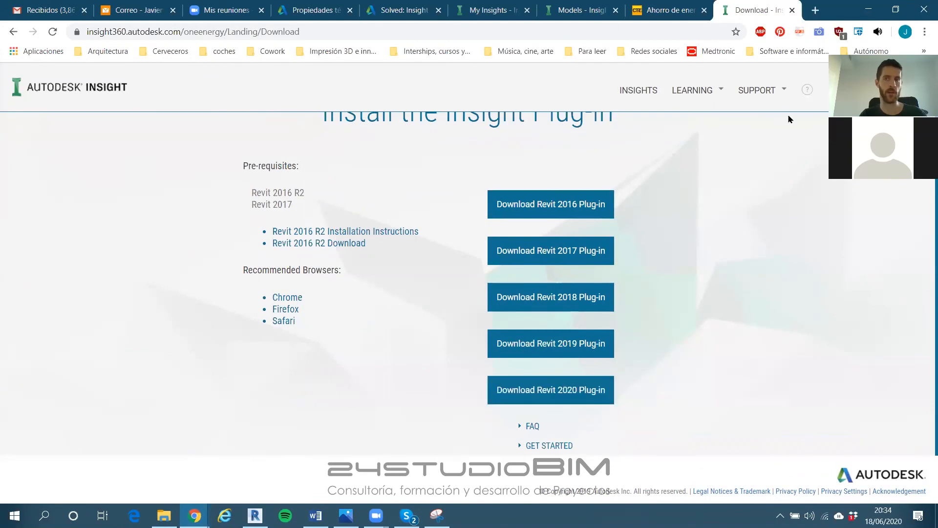
# Return to Revit and open the default {3D} view
pyautogui.click(868, 10)
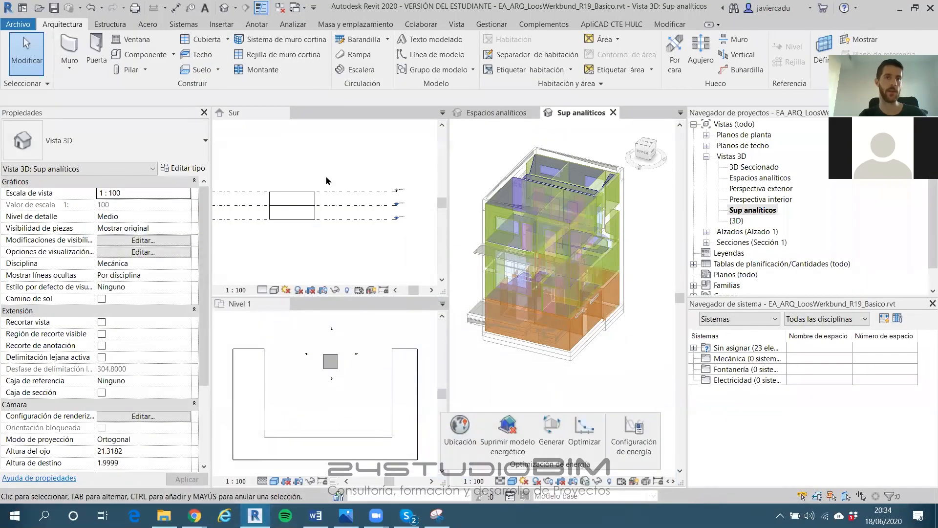
pyautogui.click(736, 221)
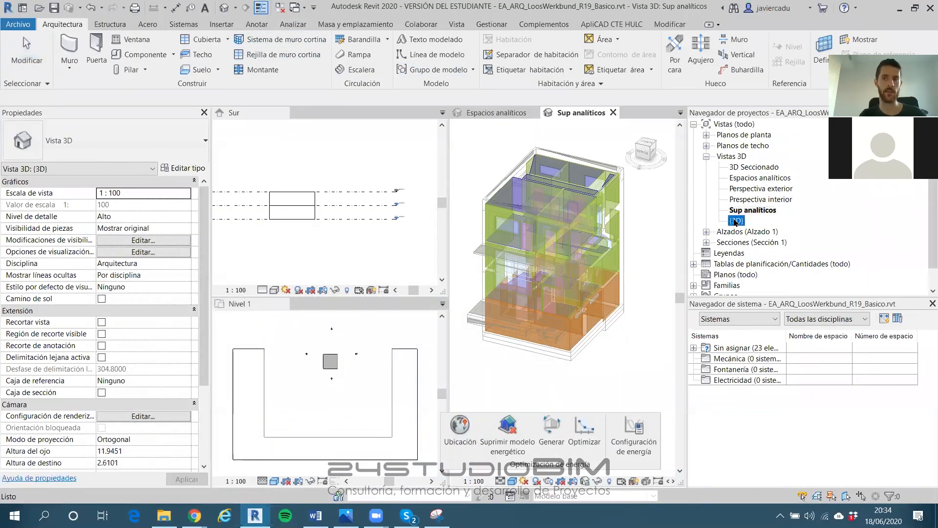
pyautogui.doubleClick(734, 220)
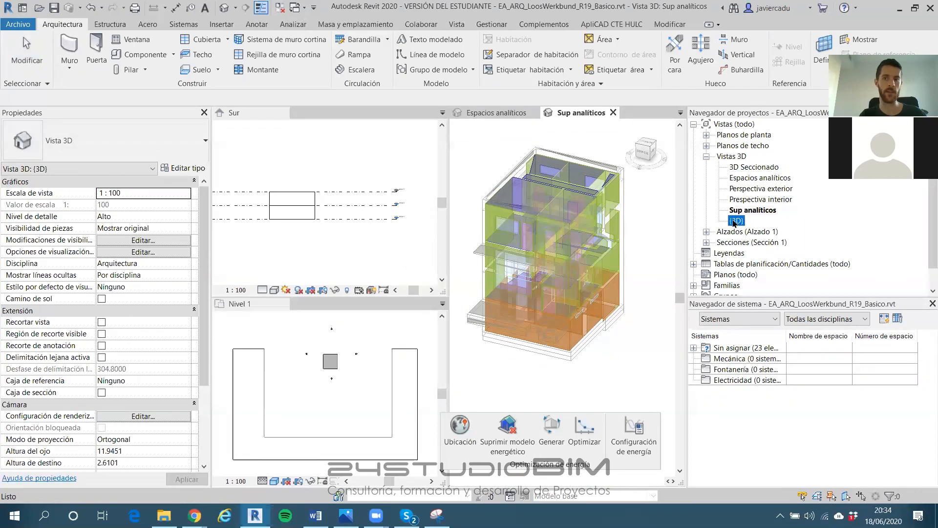
# Run a Custom solar analysis on All Roof Exterior Surfaces in the {3D} view
pyautogui.click(294, 24)
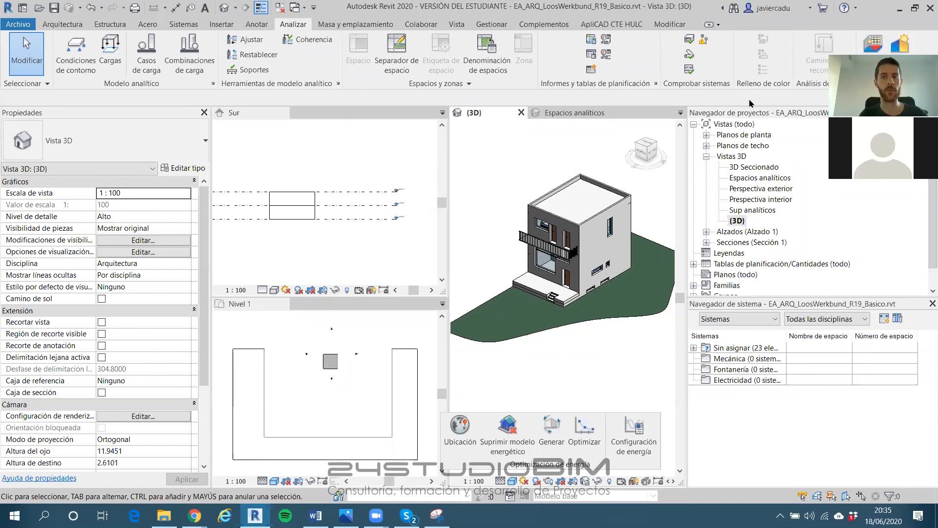
pyautogui.click(903, 52)
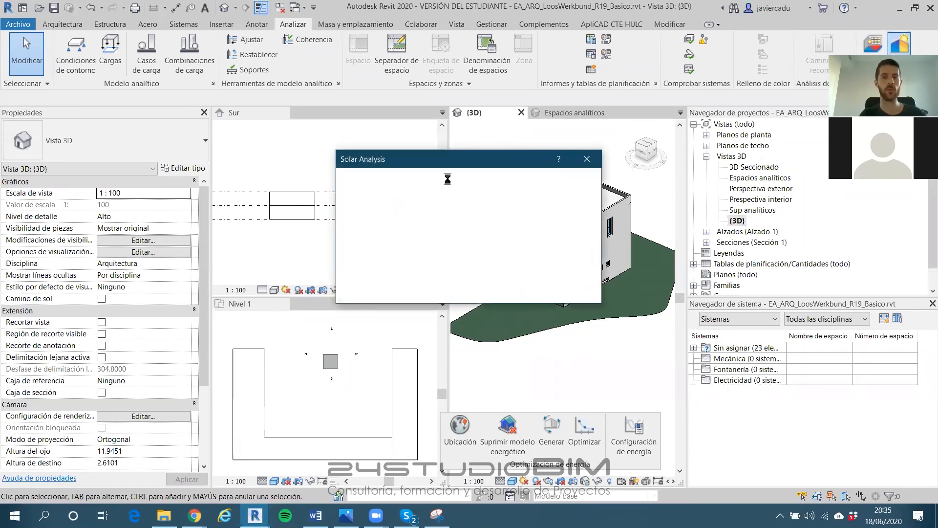
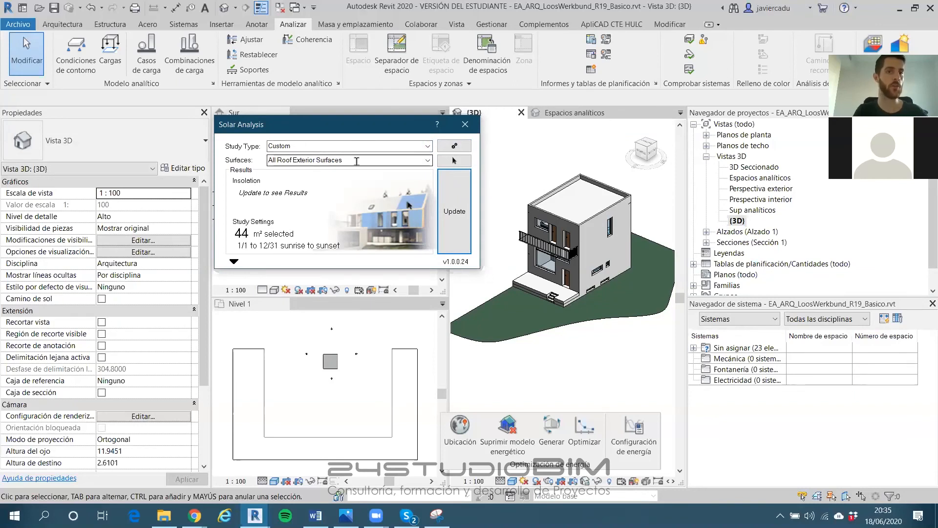
pyautogui.click(454, 211)
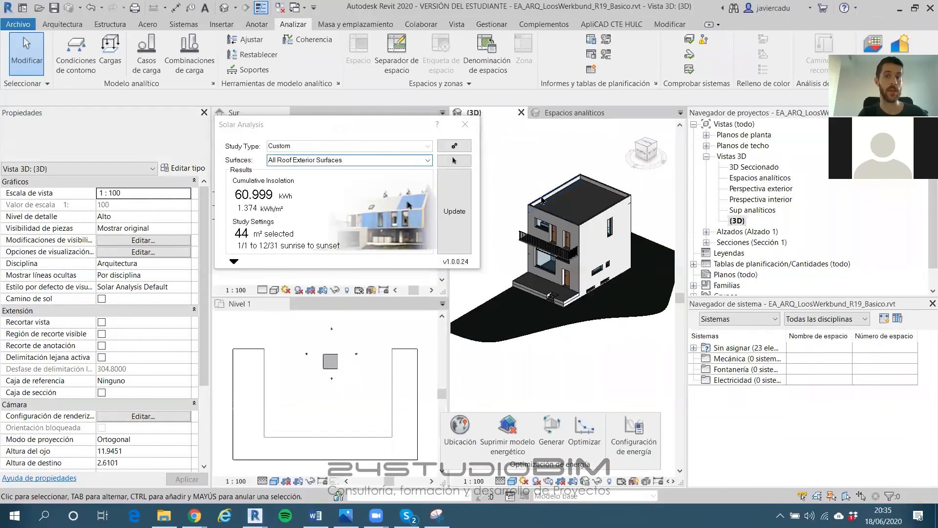
# Move the solar results legend up beside the house and examine it together with the roof insolation map
pyautogui.scroll(-2, 581, 200)
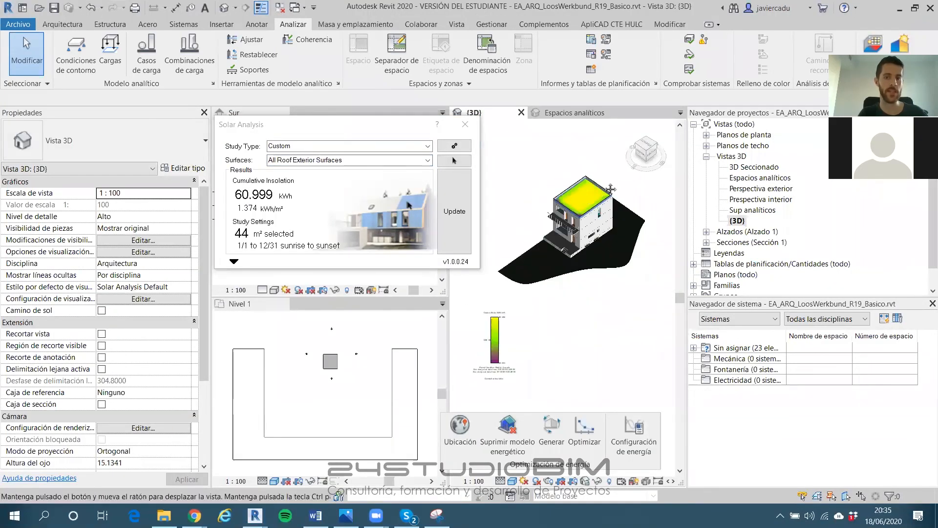
pyautogui.moveTo(506, 325); pyautogui.dragTo(540, 201)
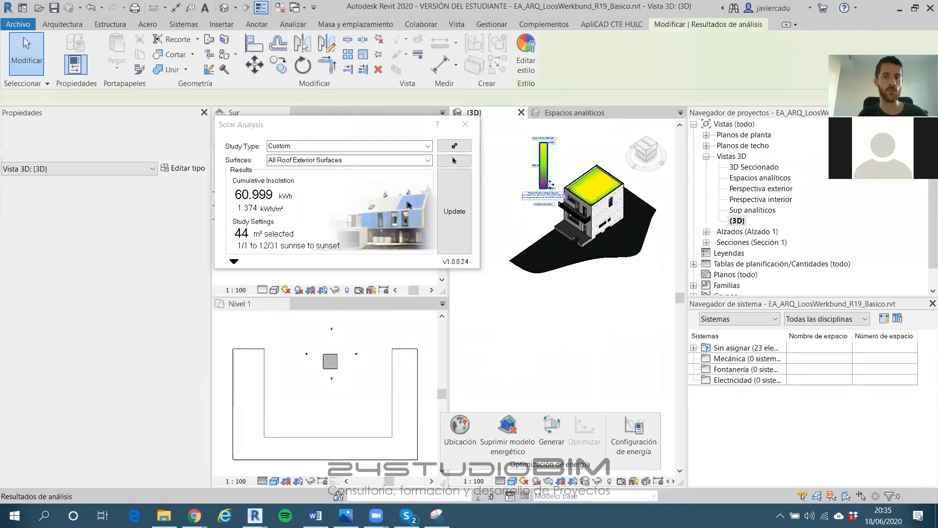
pyautogui.scroll(4, 586, 229)
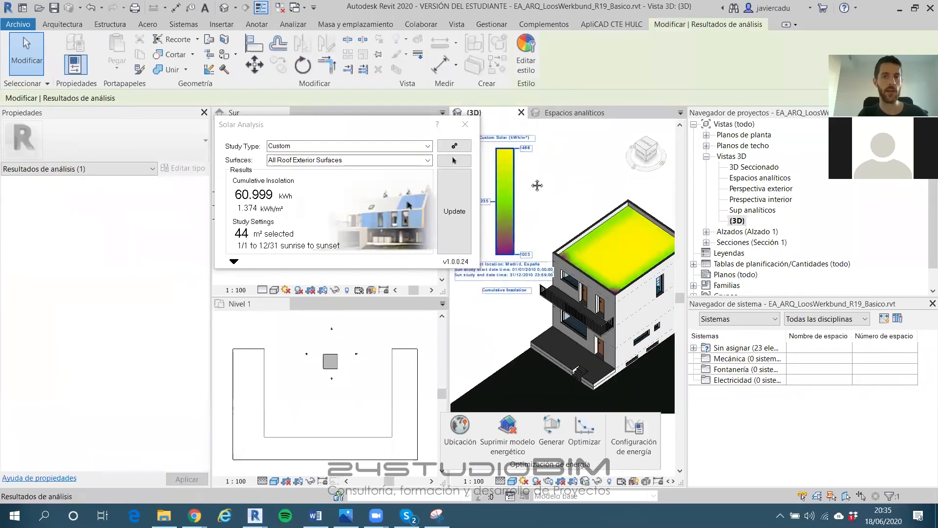
pyautogui.moveTo(536, 185); pyautogui.dragTo(551, 189, button='middle')
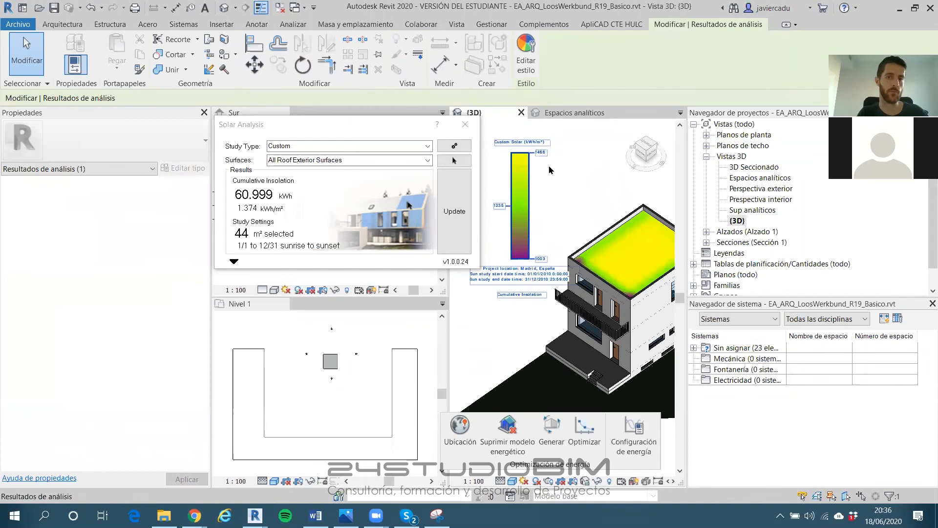
pyautogui.keyDown('shift'); pyautogui.moveTo(552, 193); pyautogui.dragTo(532, 198, button='middle'); pyautogui.keyUp('shift')
pyautogui.moveTo(532, 150); pyautogui.dragTo(543, 147, button='middle')
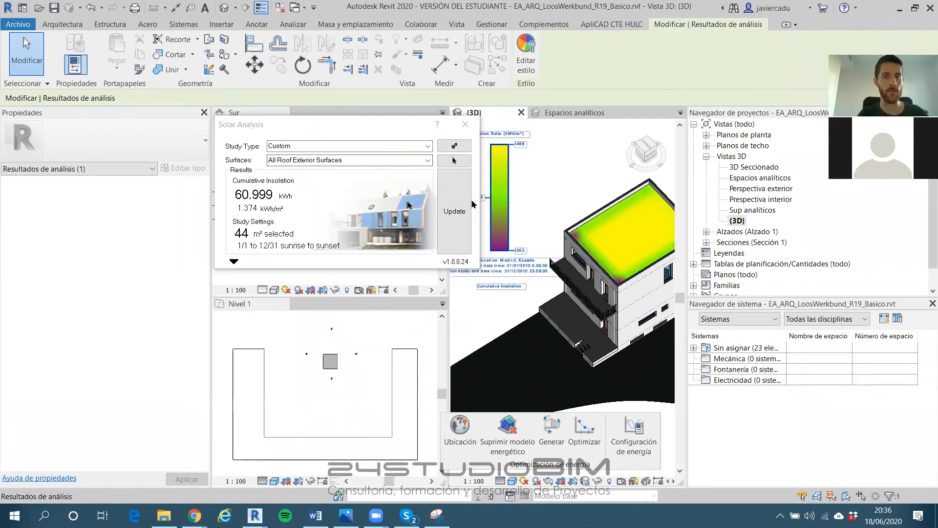
# Set the solar study's surfaces to <user selection> and dismiss the surface selection instructions
pyautogui.click(428, 161)
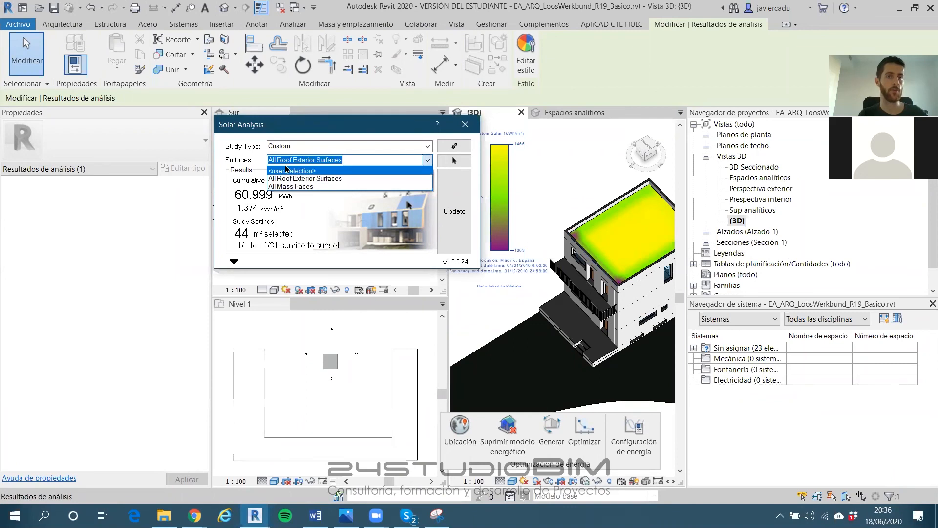
pyautogui.click(296, 171)
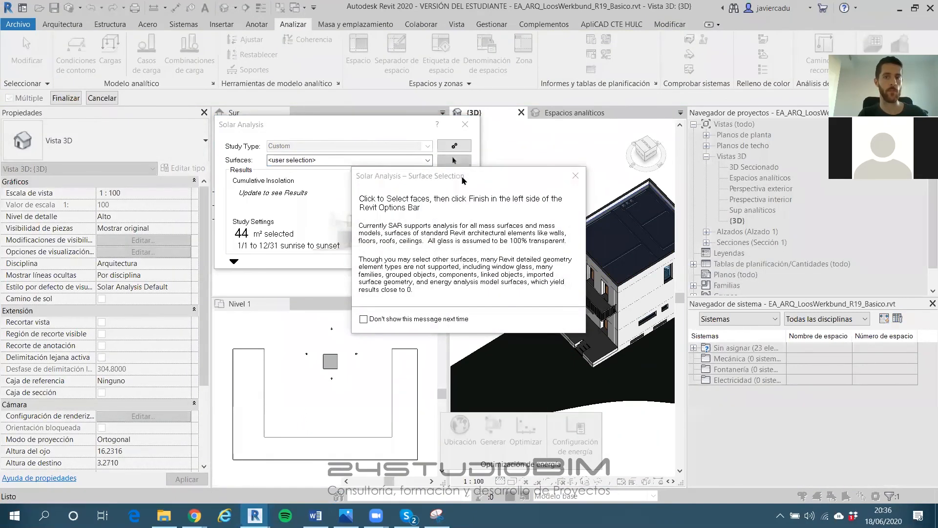
pyautogui.click(575, 177)
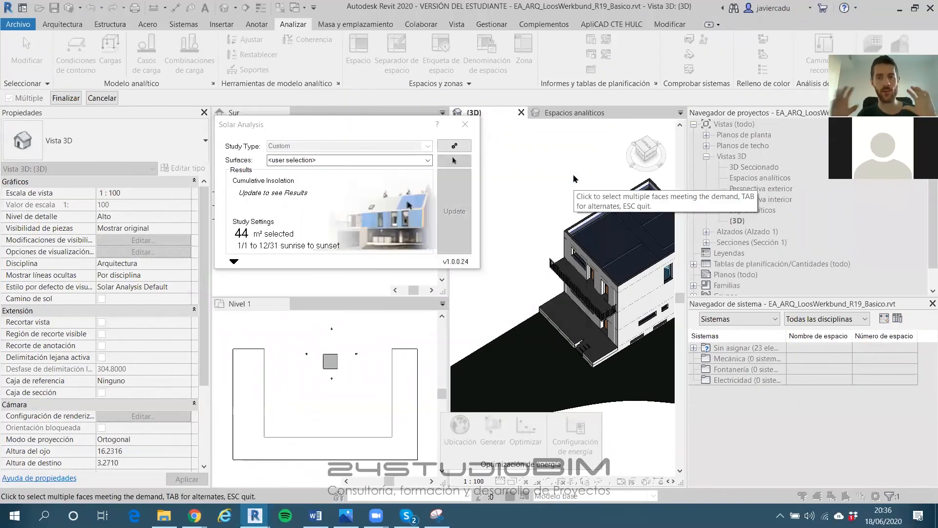
pyautogui.scroll(-3, 575, 179)
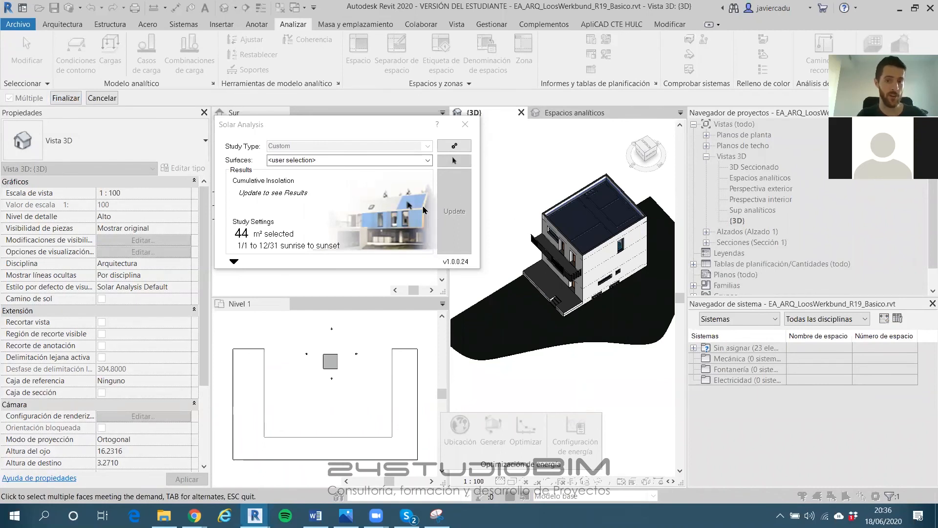
pyautogui.click(449, 203)
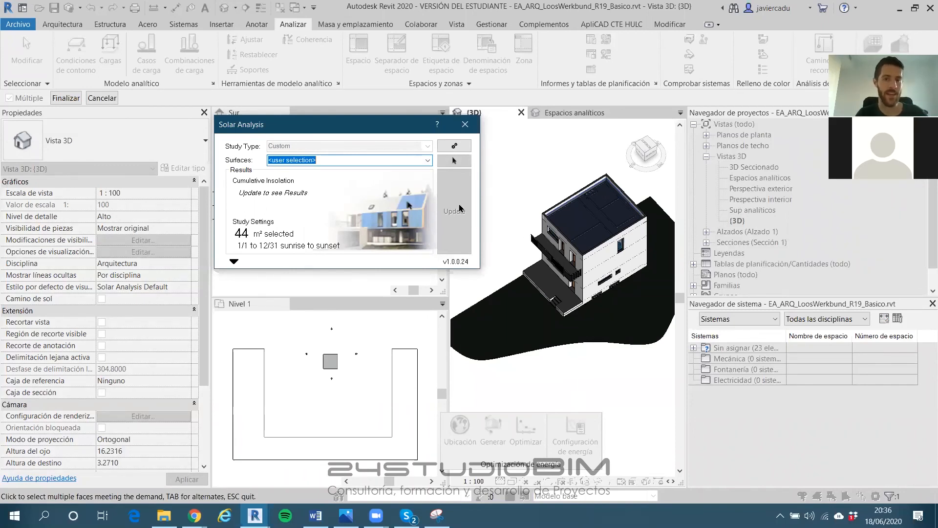
# Select the upper balcony facade and the adjacent upper side wall face for the solar study
pyautogui.scroll(3, 501, 222)
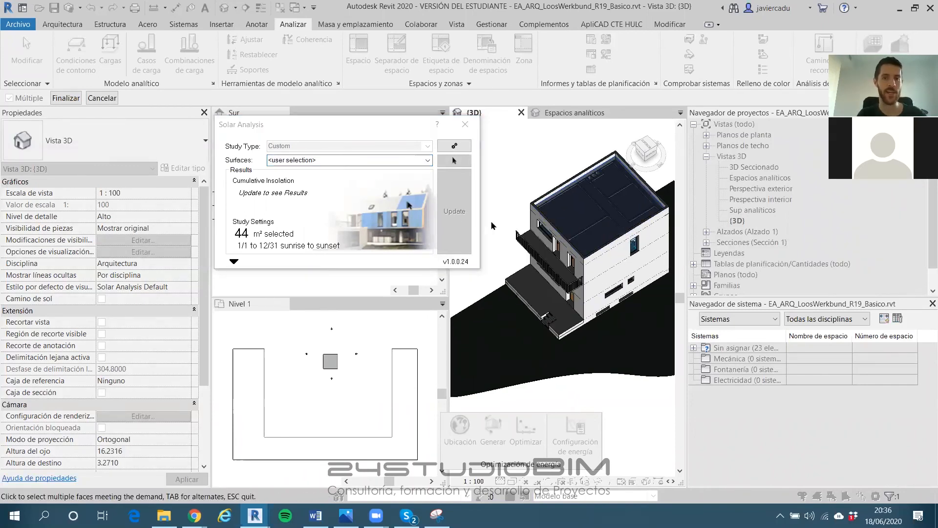
pyautogui.keyDown('shift'); pyautogui.moveTo(593, 303); pyautogui.dragTo(580, 264, button='middle'); pyautogui.keyUp('shift')
pyautogui.scroll(5, 506, 237)
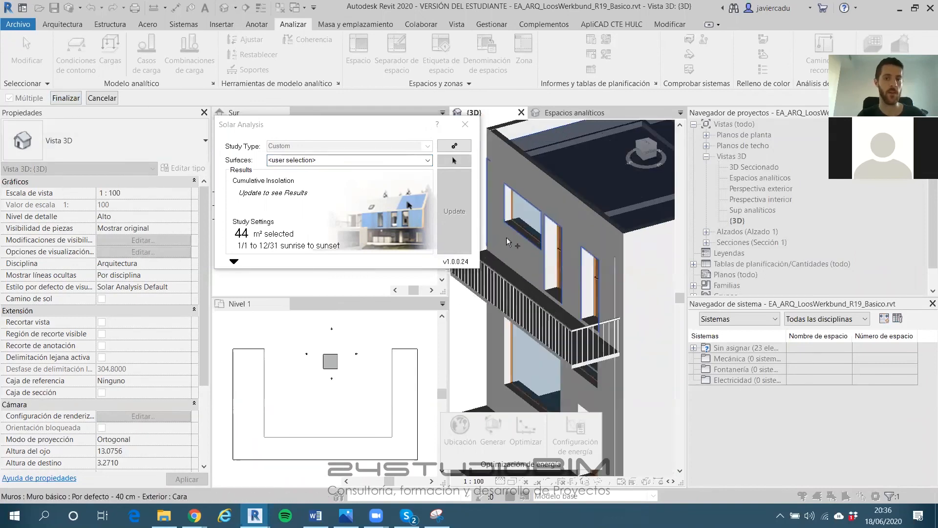
pyautogui.click(501, 160)
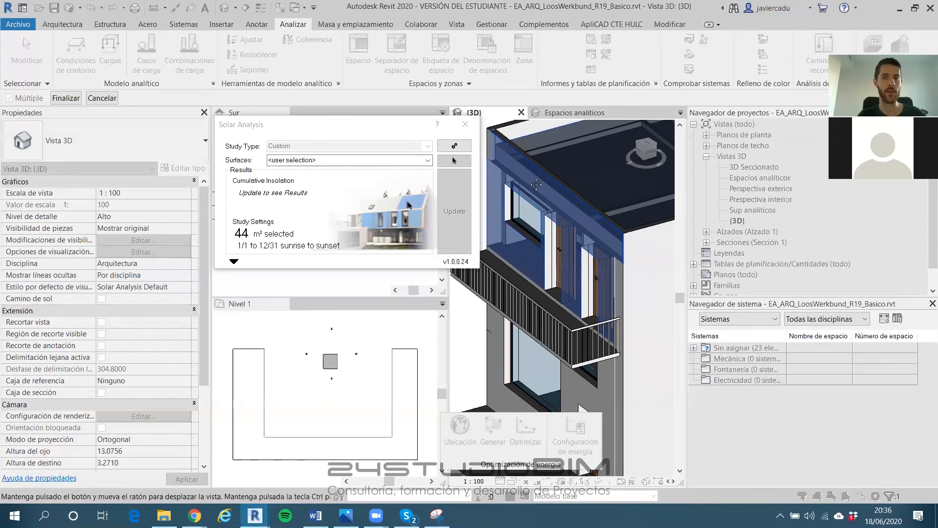
pyautogui.scroll(-2, 483, 144)
pyautogui.click(608, 221)
pyautogui.keyDown('shift'); pyautogui.moveTo(621, 229); pyautogui.dragTo(618, 245, button='middle'); pyautogui.keyUp('shift')
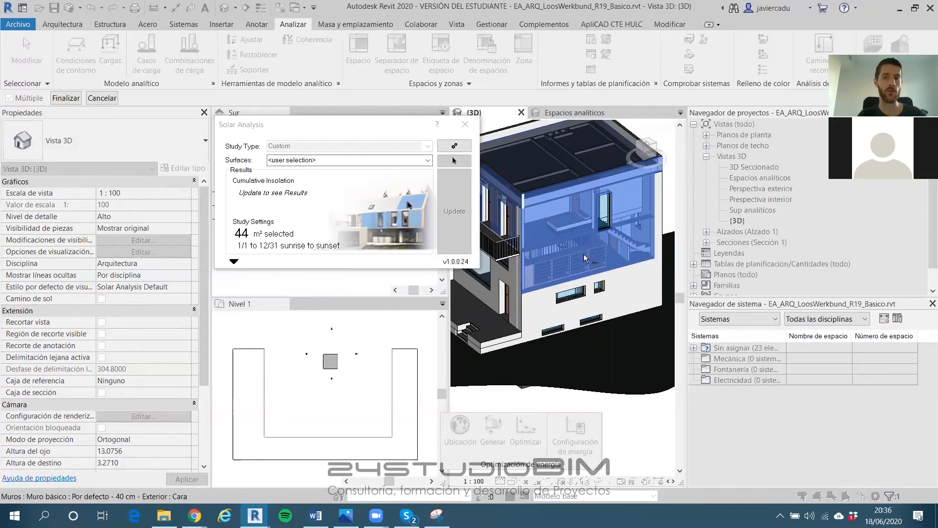
# Add the side wall's far corner strip and its lower faces to the solar study selection
pyautogui.scroll(4, 619, 195)
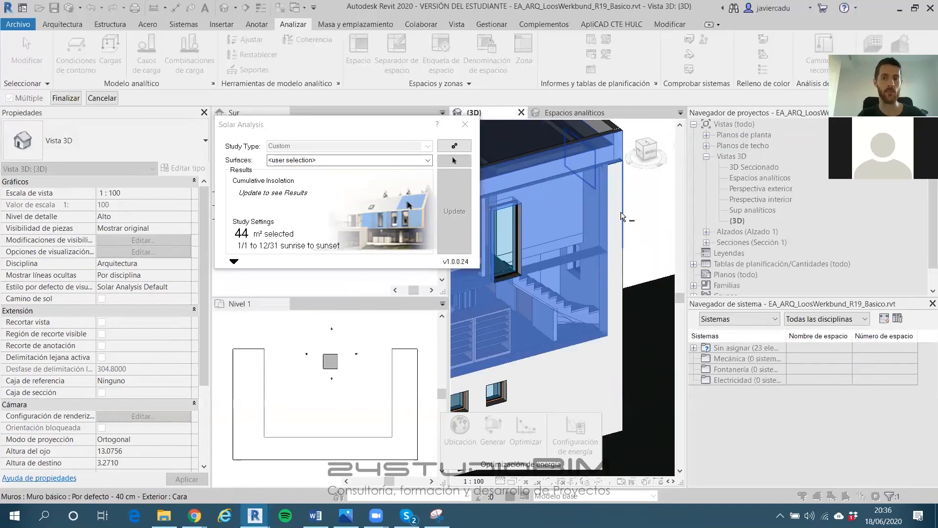
pyautogui.keyDown('ctrl'); pyautogui.click(614, 284); pyautogui.keyUp('ctrl')
pyautogui.moveTo(615, 284); pyautogui.dragTo(613, 195, button='middle')
pyautogui.click(614, 285)
pyautogui.click(582, 292)
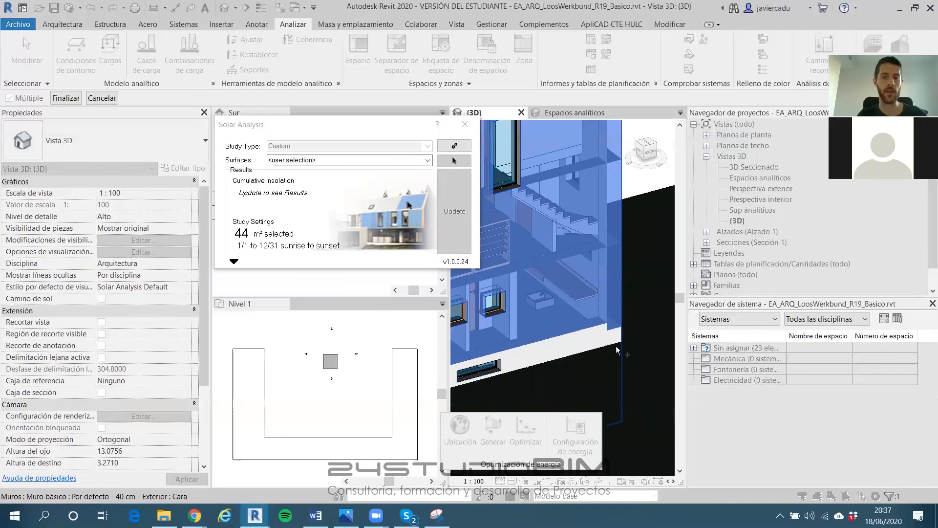
# Add the lower entrance facade and the terrace's side edge faces to the solar study selection
pyautogui.scroll(-3, 593, 302)
pyautogui.scroll(5, 593, 301)
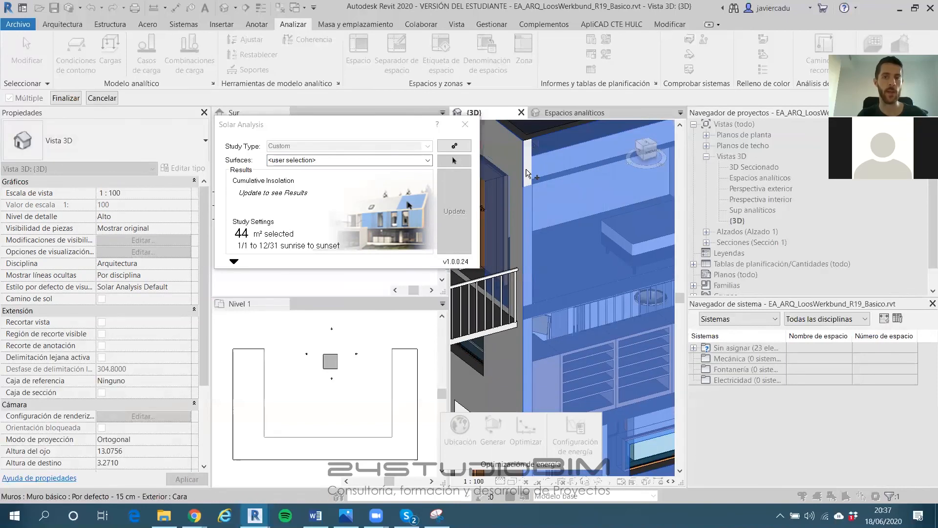
pyautogui.keyDown('shift'); pyautogui.moveTo(528, 169); pyautogui.dragTo(632, 209, button='middle'); pyautogui.keyUp('shift')
pyautogui.keyDown('shift'); pyautogui.moveTo(626, 272); pyautogui.dragTo(591, 337, button='middle'); pyautogui.keyUp('shift')
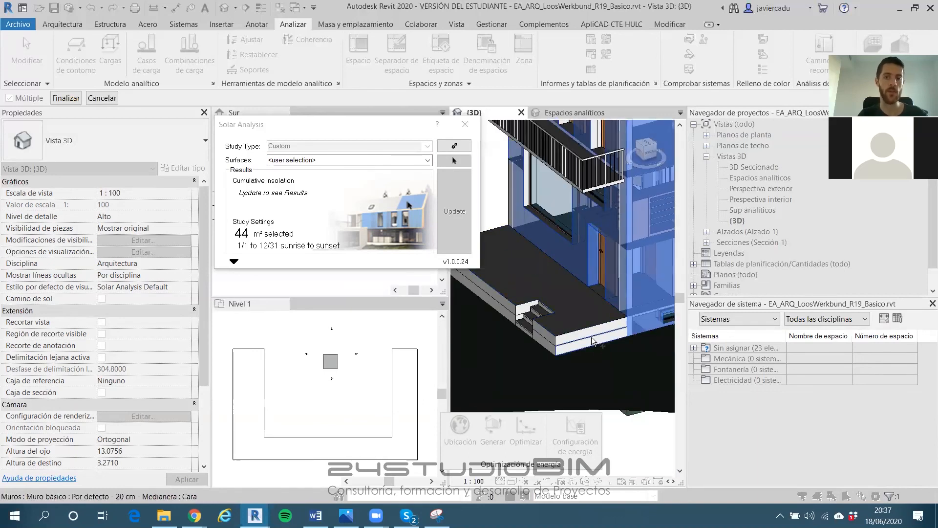
pyautogui.keyDown('shift'); pyautogui.moveTo(551, 274); pyautogui.dragTo(592, 319, button='middle'); pyautogui.keyUp('shift')
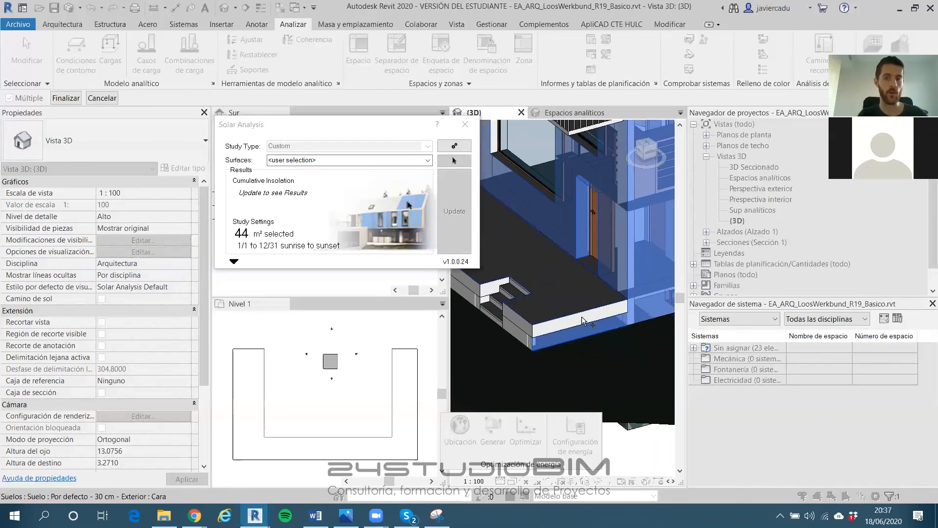
pyautogui.scroll(2, 583, 318)
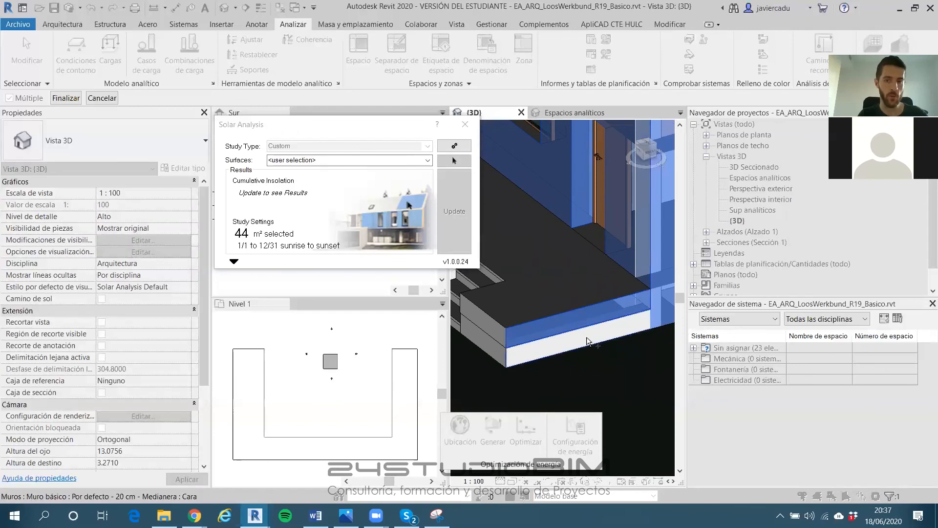
pyautogui.scroll(-5, 577, 289)
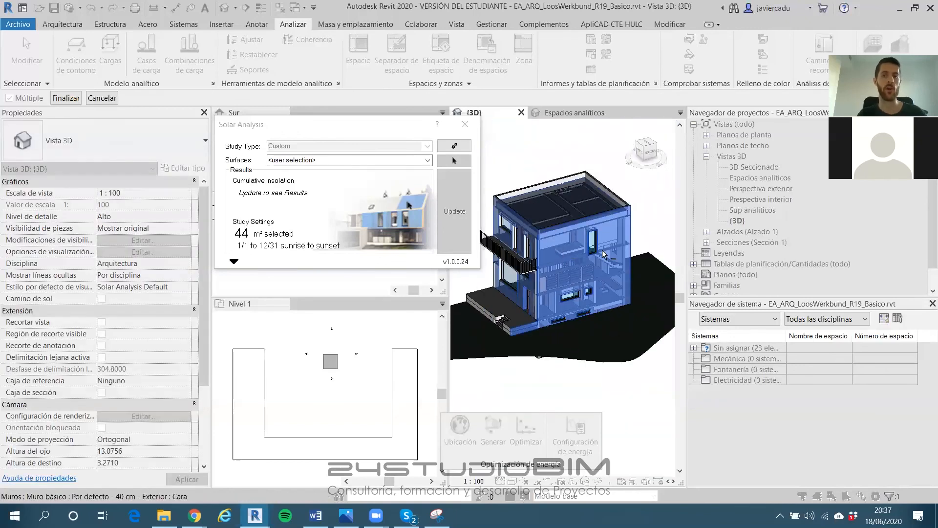
# Add the inner faces of the roof parapet to the solar study selection and finish selecting surfaces
pyautogui.scroll(4, 562, 194)
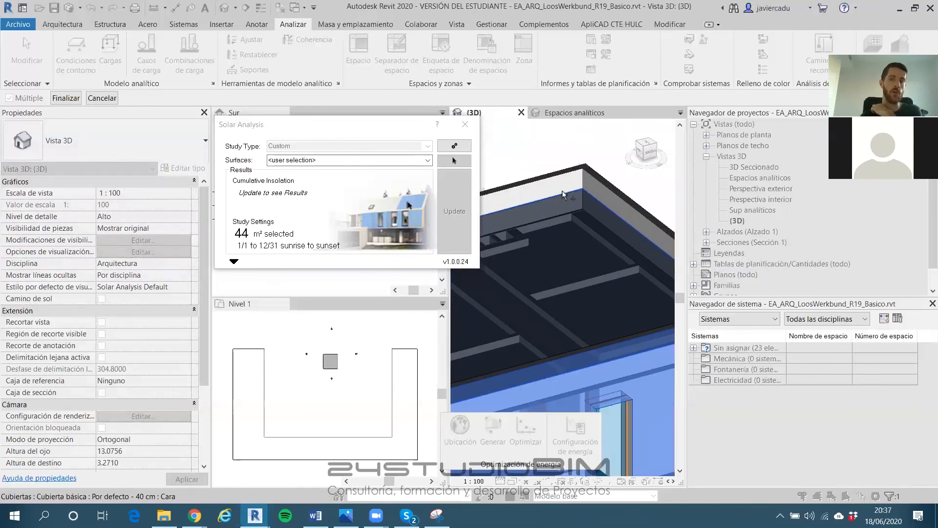
pyautogui.scroll(2, 563, 189)
pyautogui.scroll(-7, 609, 176)
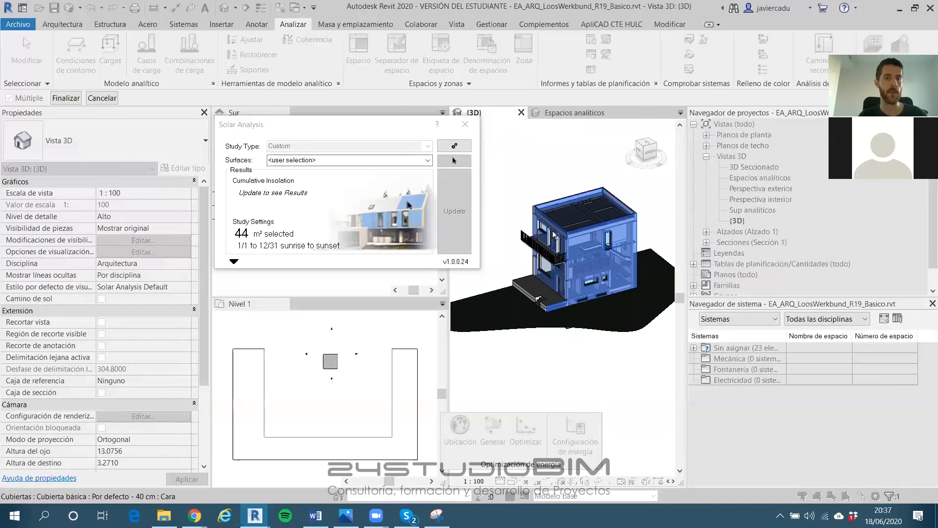
pyautogui.click(454, 203)
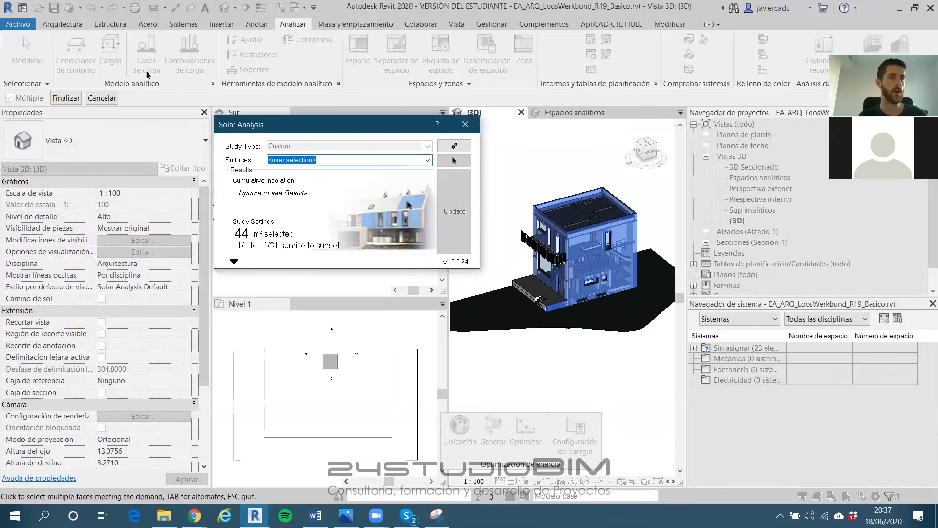
pyautogui.click(65, 99)
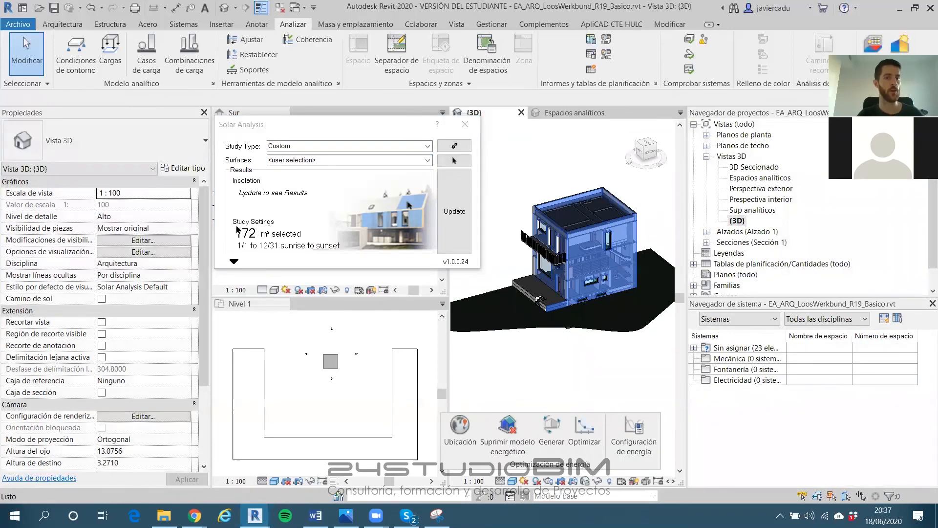
# Update the insolation results for the selected surfaces and move the results legend down beside the house
pyautogui.click(460, 220)
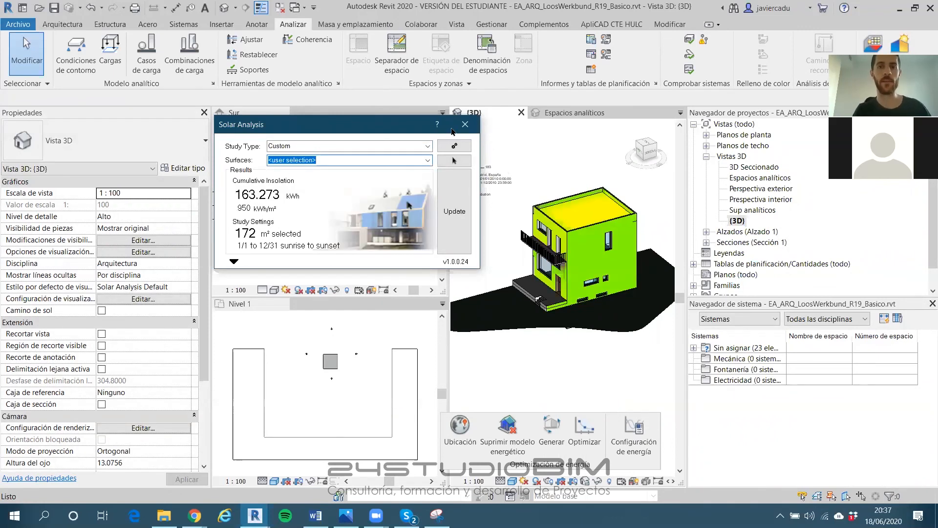
pyautogui.moveTo(421, 124); pyautogui.dragTo(323, 199)
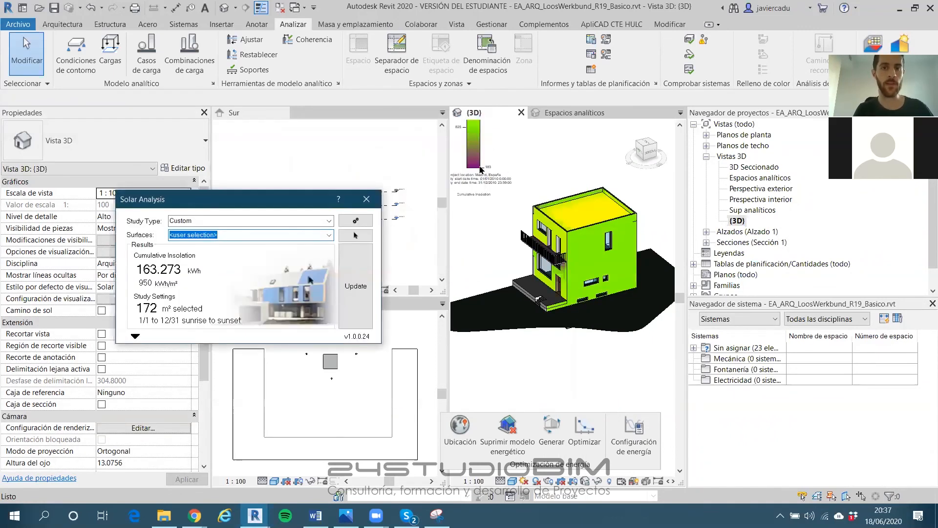
pyautogui.click(480, 168)
pyautogui.moveTo(479, 169); pyautogui.dragTo(520, 184, button='middle')
pyautogui.moveTo(513, 197); pyautogui.dragTo(505, 280)
# Examine the insolation legend against the colours on the roof and facades from closer up and other angles
pyautogui.scroll(1, 499, 191)
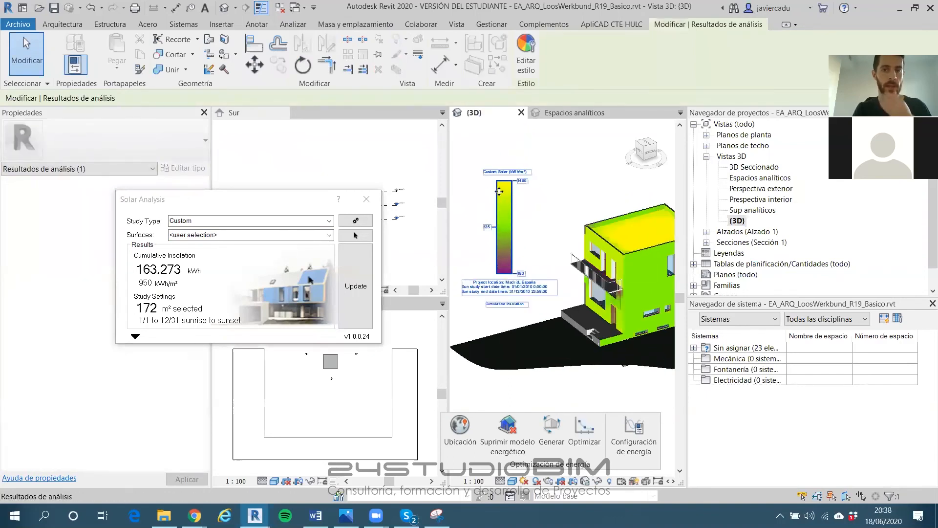
pyautogui.scroll(3, 499, 191)
pyautogui.scroll(-5, 512, 190)
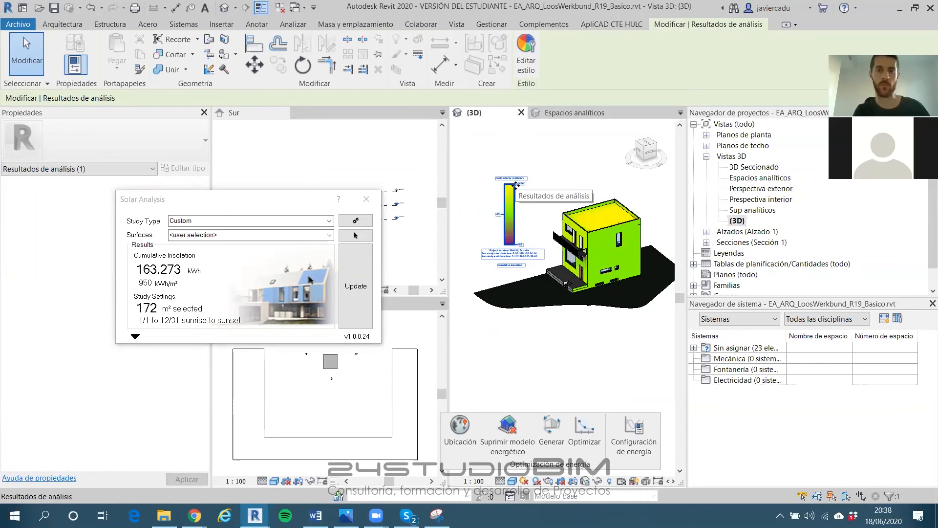
pyautogui.scroll(3, 516, 185)
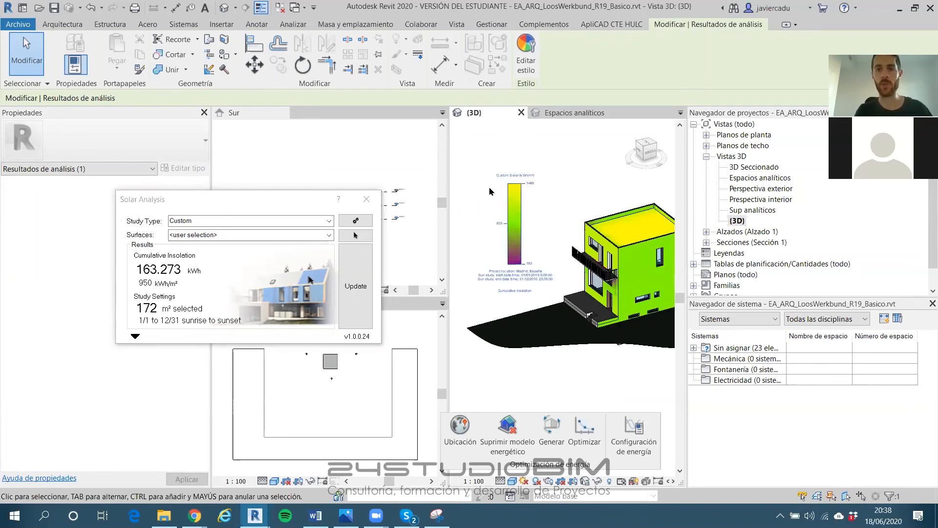
pyautogui.scroll(-3, 521, 177)
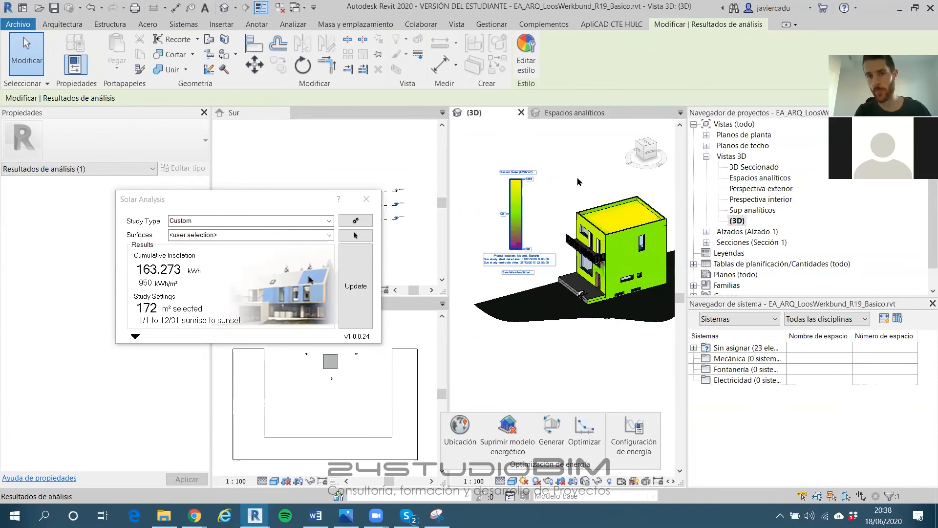
pyautogui.scroll(1, 538, 177)
pyautogui.keyDown('shift'); pyautogui.moveTo(577, 216); pyautogui.dragTo(578, 249, button='middle'); pyautogui.keyUp('shift')
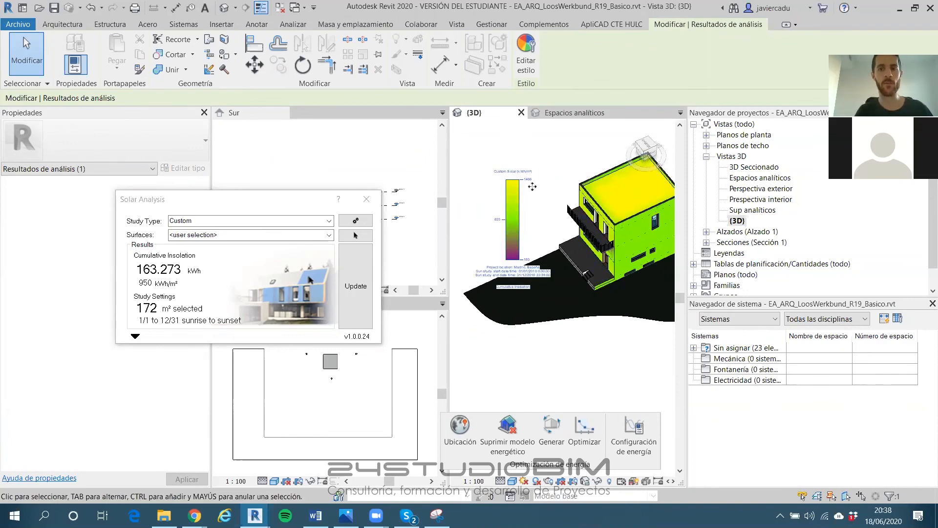
pyautogui.keyDown('shift'); pyautogui.moveTo(547, 183); pyautogui.dragTo(599, 230, button='middle'); pyautogui.keyUp('shift')
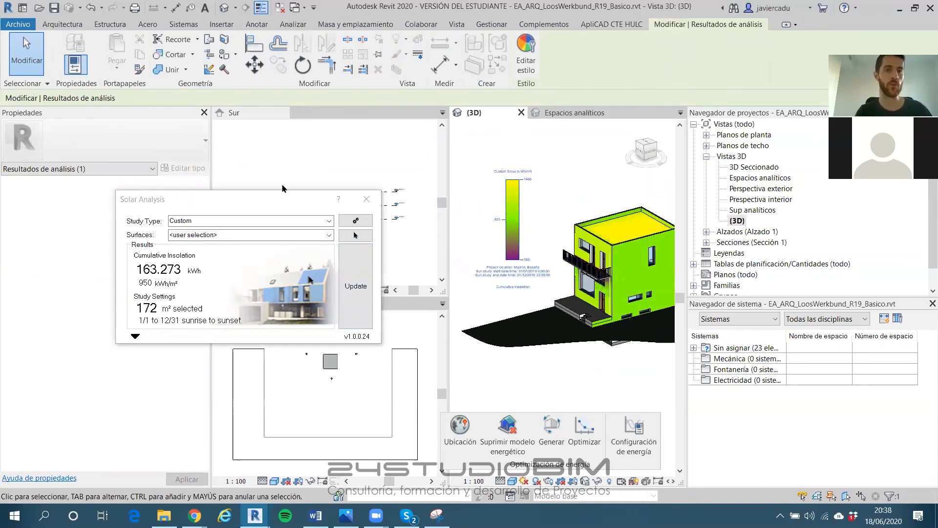
# Check the analysis period options in the study settings and apply them with <use sun settings> kept
pyautogui.moveTo(264, 195); pyautogui.dragTo(369, 94)
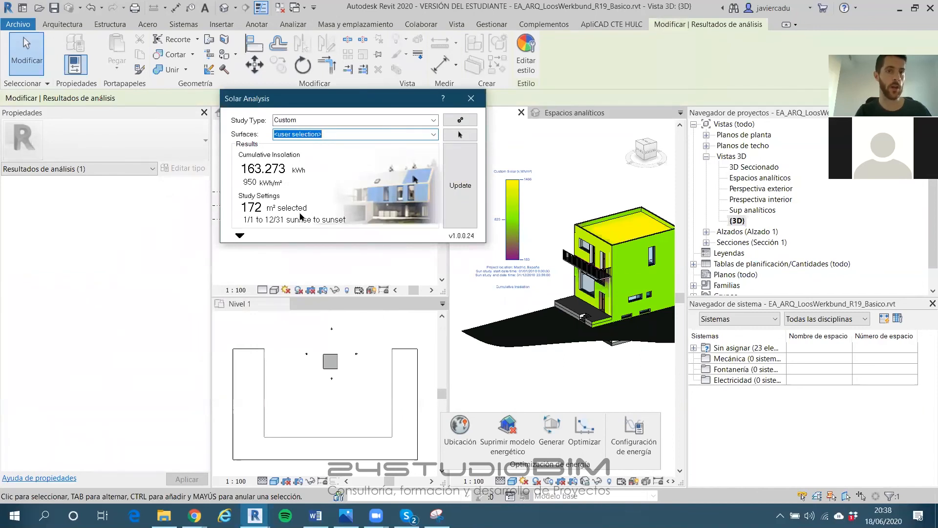
pyautogui.click(459, 120)
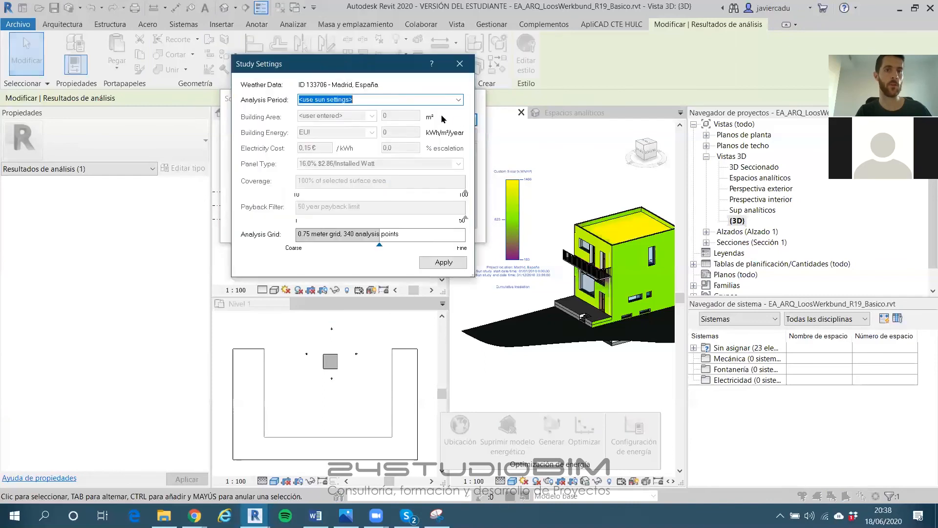
pyautogui.click(460, 100)
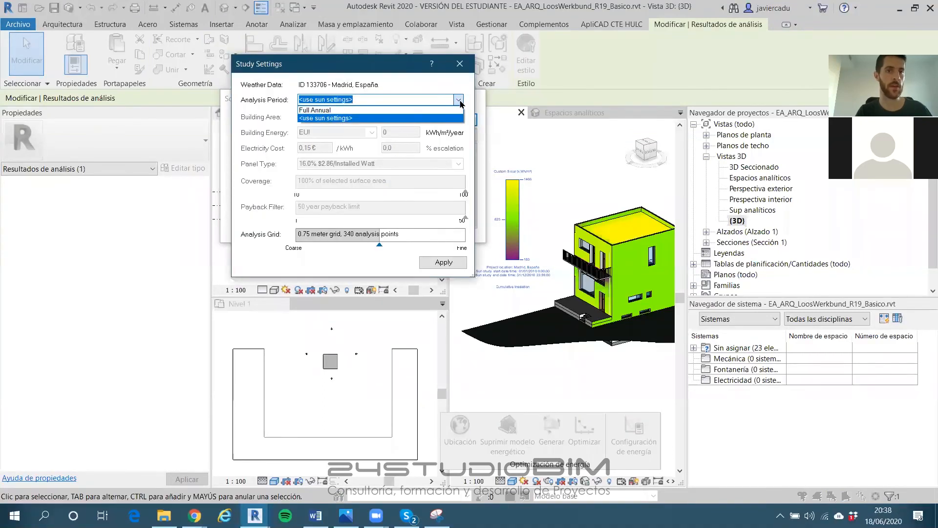
pyautogui.click(459, 101)
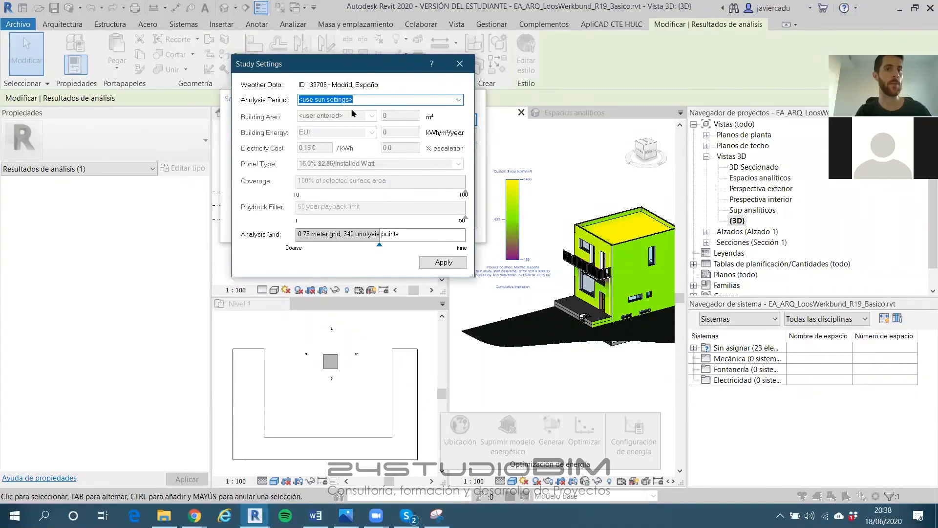
pyautogui.click(445, 263)
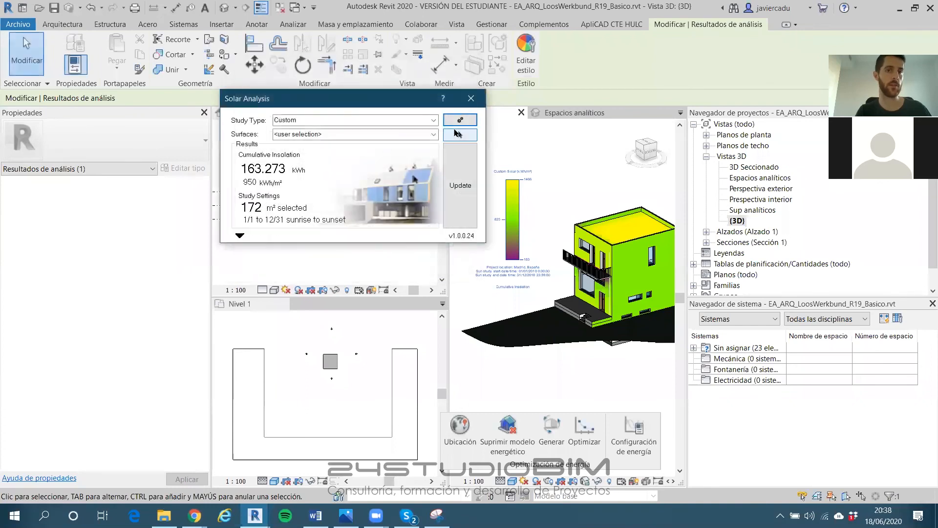
# Close Solar Analysis and set the 3D view's sun settings to the Estudio solar de verano preset
pyautogui.click(469, 100)
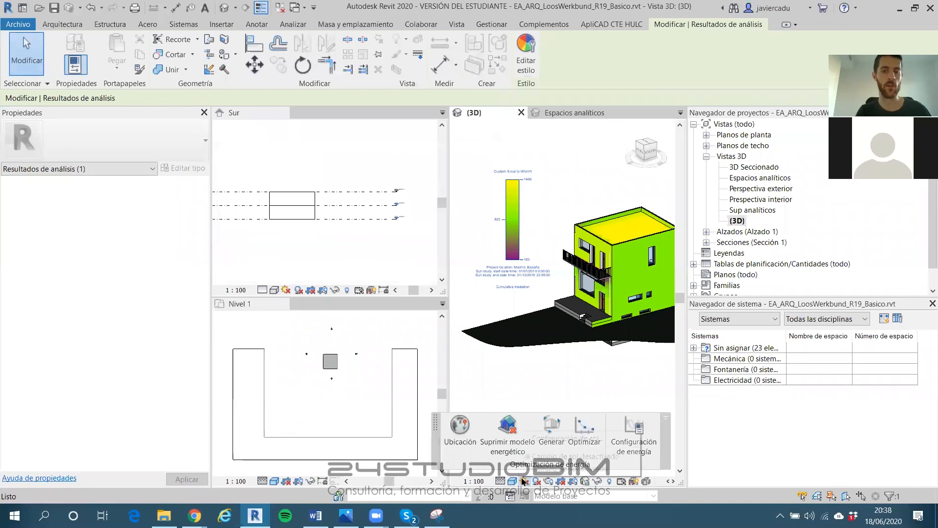
pyautogui.click(519, 430)
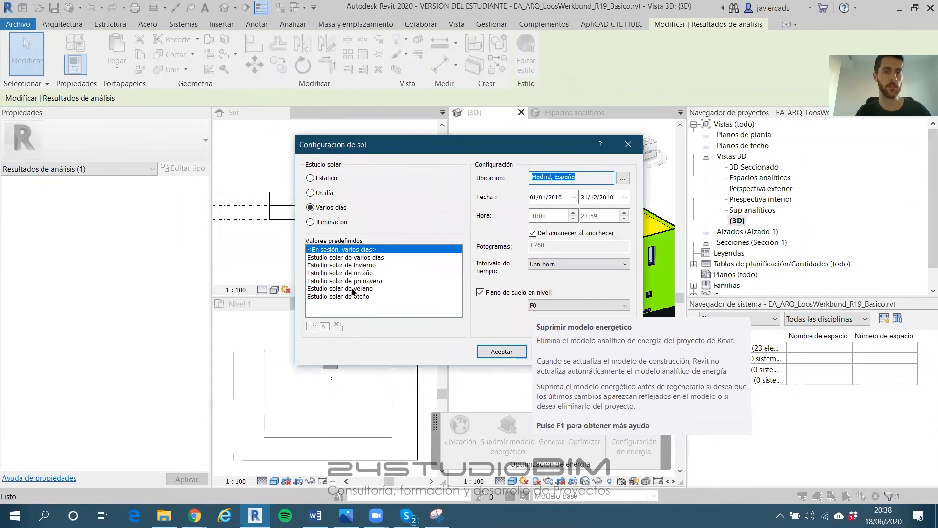
pyautogui.click(353, 290)
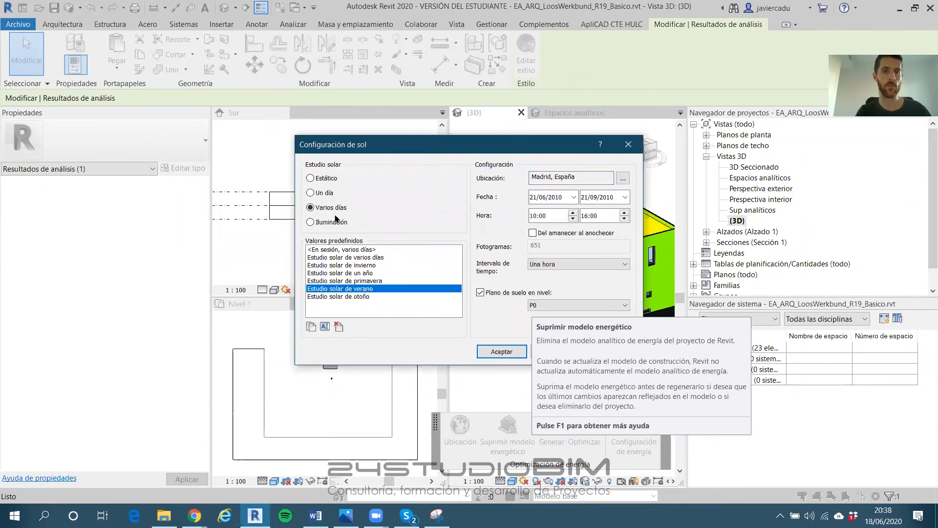
pyautogui.click(499, 352)
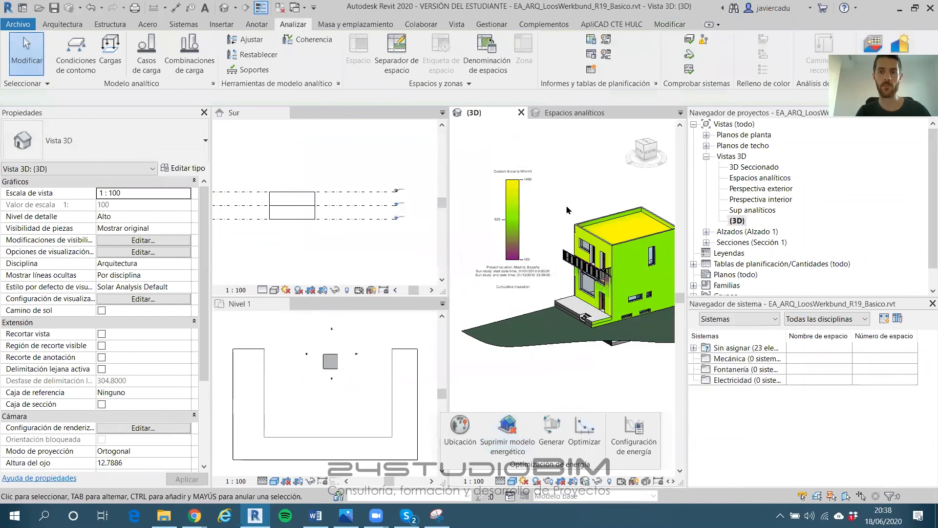
# Reopen Solar Analysis and update the insolation results for the summer period on the selected surfaces
pyautogui.moveTo(573, 197); pyautogui.dragTo(564, 185, button='middle')
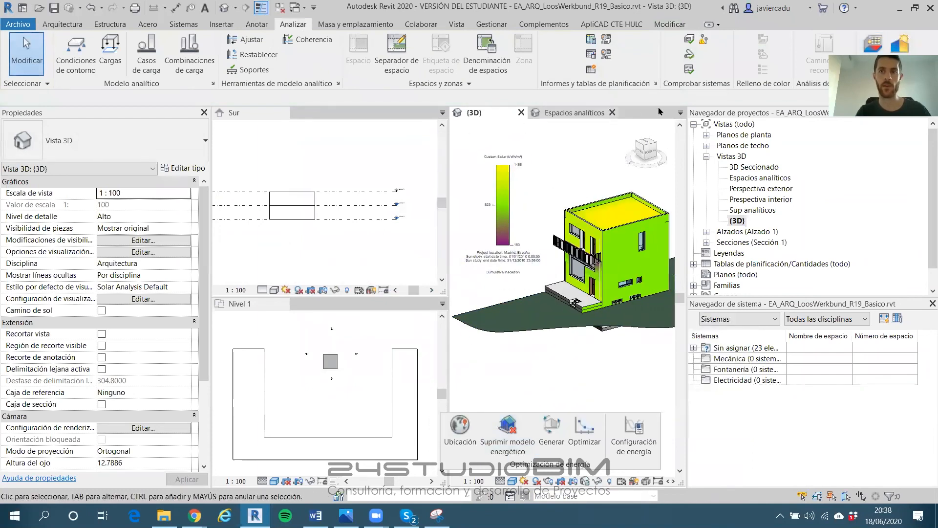
pyautogui.click(900, 43)
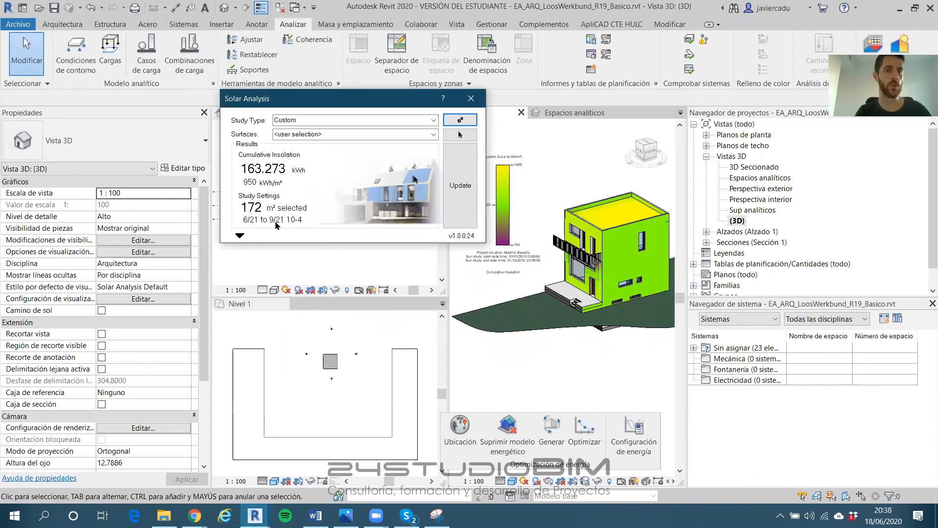
pyautogui.click(464, 181)
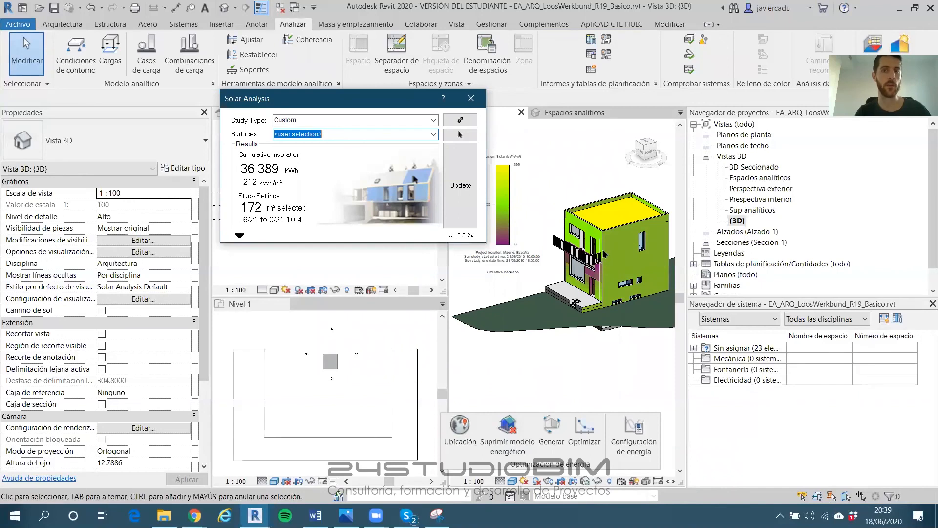
# Move the results legend clear of the house and examine the summer insolation map in the 3D view
pyautogui.click(474, 101)
pyautogui.scroll(-1, 562, 173)
pyautogui.keyDown('shift'); pyautogui.moveTo(556, 185); pyautogui.dragTo(572, 204, button='middle'); pyautogui.keyUp('shift')
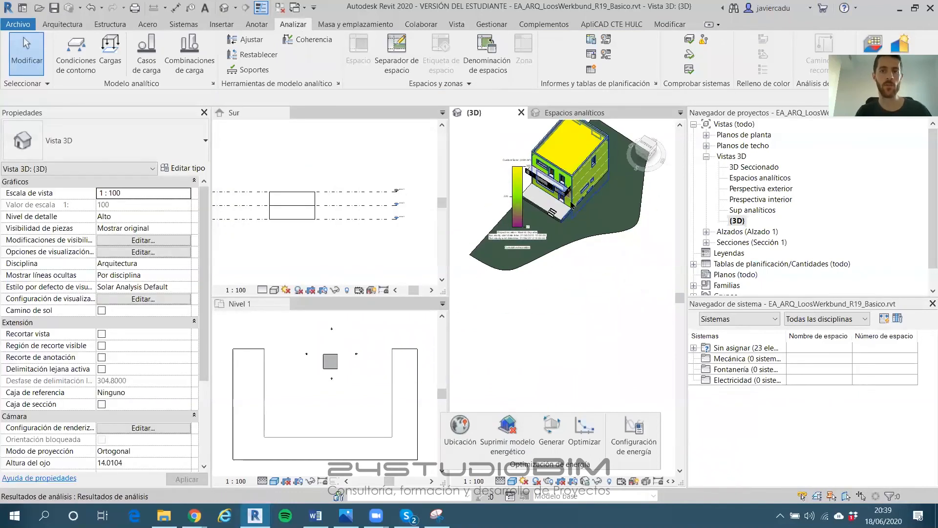
pyautogui.scroll(-5, 538, 253)
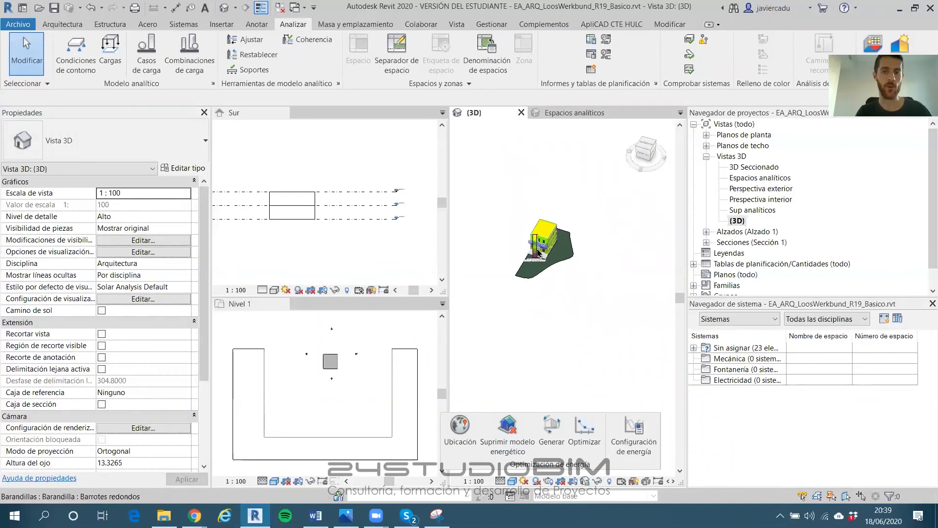
pyautogui.click(538, 253)
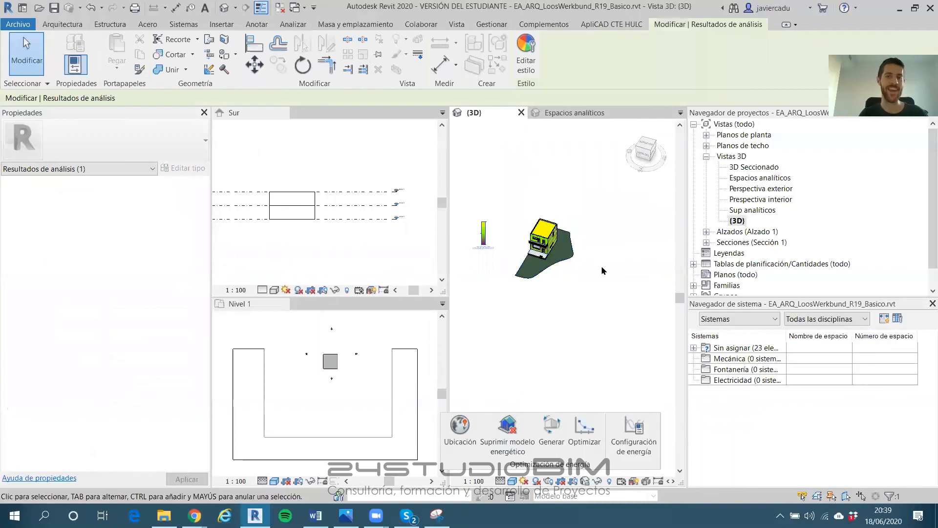
pyautogui.keyDown('shift'); pyautogui.moveTo(601, 269); pyautogui.dragTo(589, 254, button='middle'); pyautogui.keyUp('shift')
pyautogui.scroll(1, 581, 241)
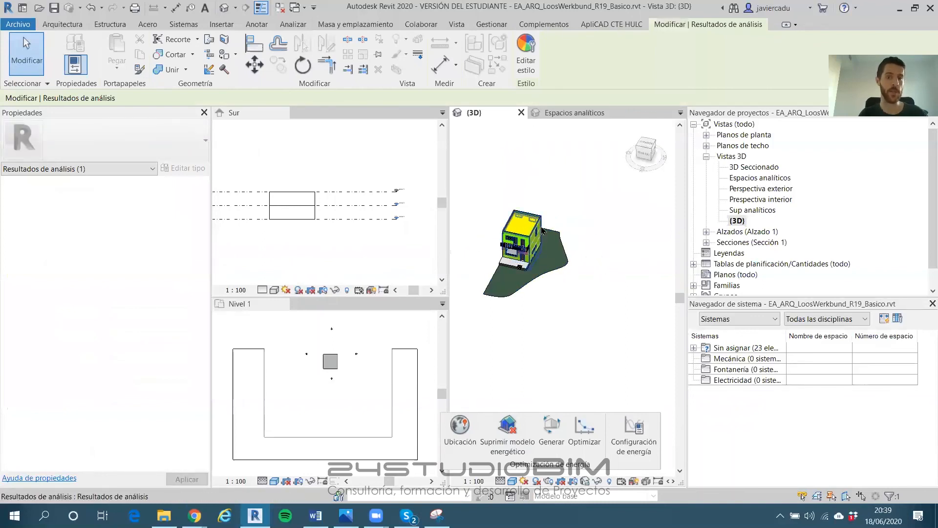
pyautogui.scroll(-1, 540, 227)
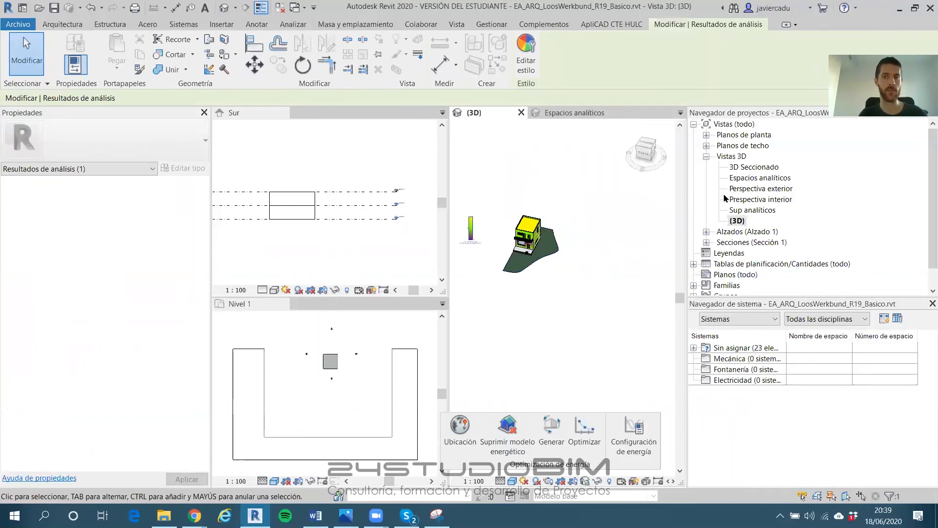
pyautogui.keyDown('shift'); pyautogui.moveTo(571, 207); pyautogui.dragTo(589, 230, button='middle'); pyautogui.keyUp('shift')
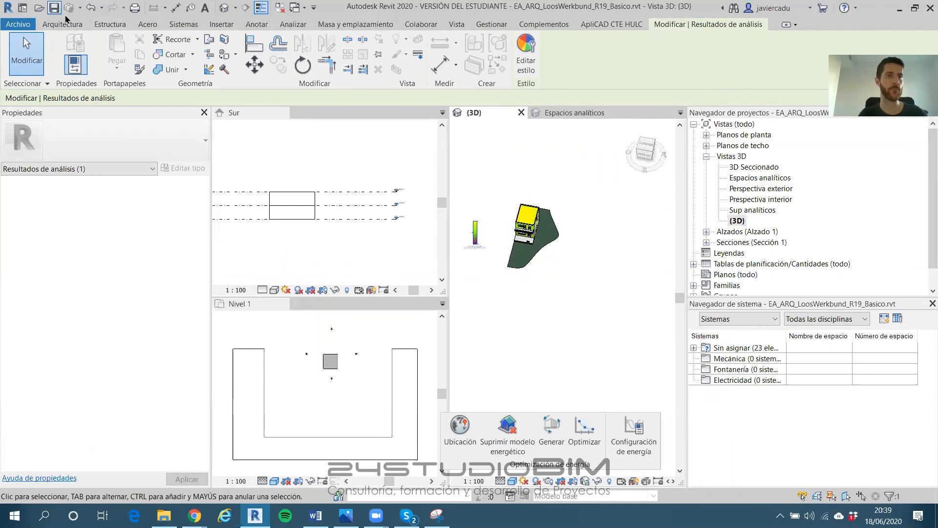
# Start an in-place conceptual mass and name it Torre WTC
pyautogui.click(355, 24)
pyautogui.click(151, 54)
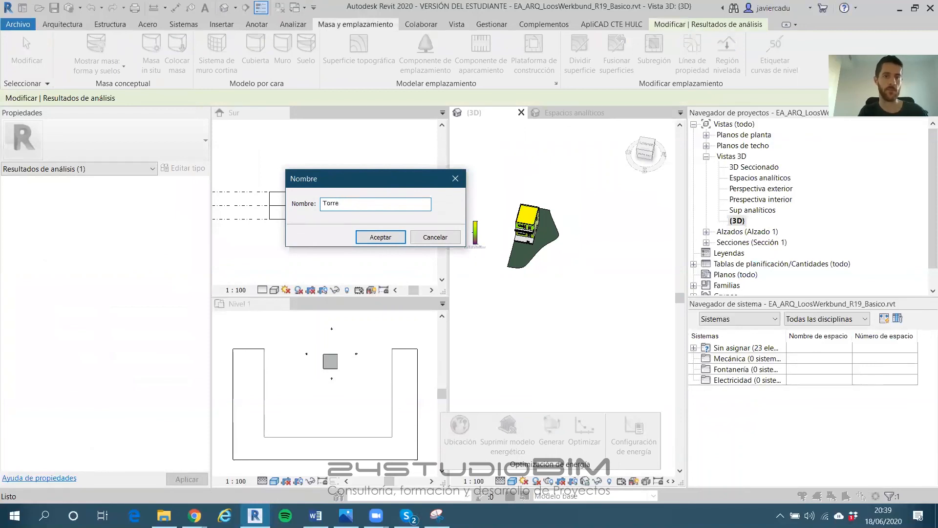
pyautogui.write('Torre WTC')
pyautogui.press('Return')
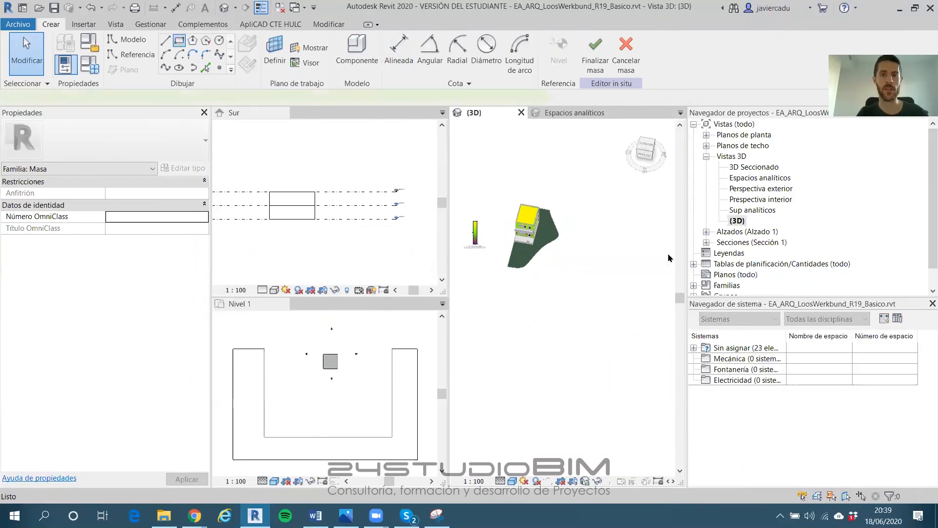
# Sketch a square outline about 25 by 25 m on level P-1 beside the house
pyautogui.click(614, 237)
pyautogui.moveTo(672, 317); pyautogui.dragTo(622, 279, button='middle')
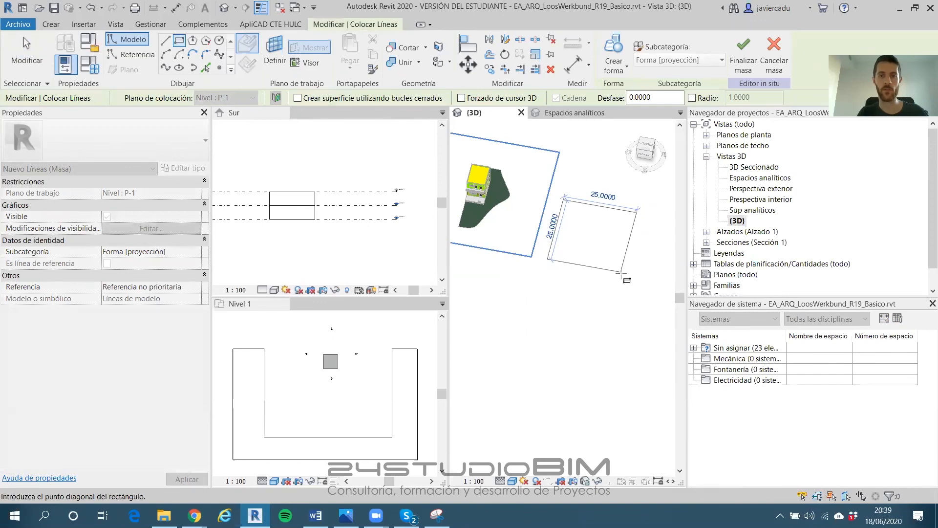
pyautogui.click(623, 273)
pyautogui.press('Escape')
pyautogui.press('Escape')
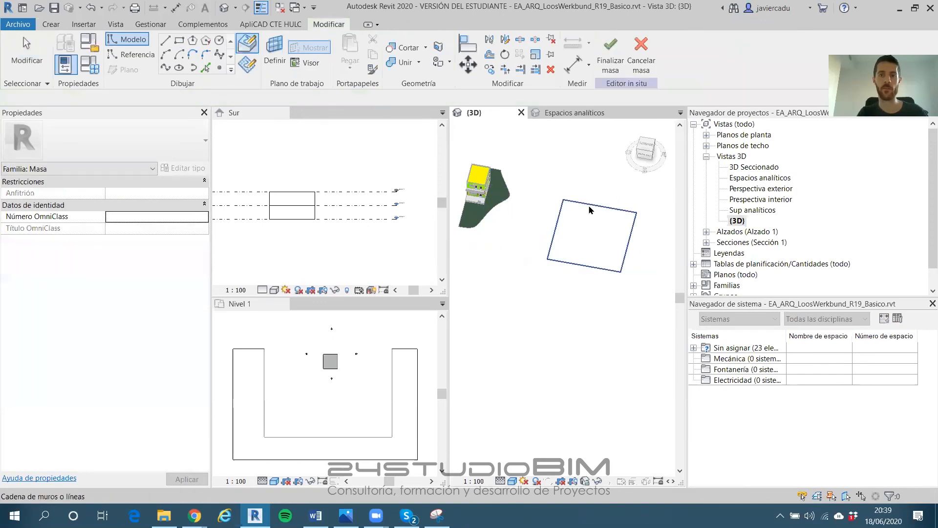
# Create a solid form from the square outline and set its height to 100 m
pyautogui.click(590, 211)
pyautogui.click(615, 66)
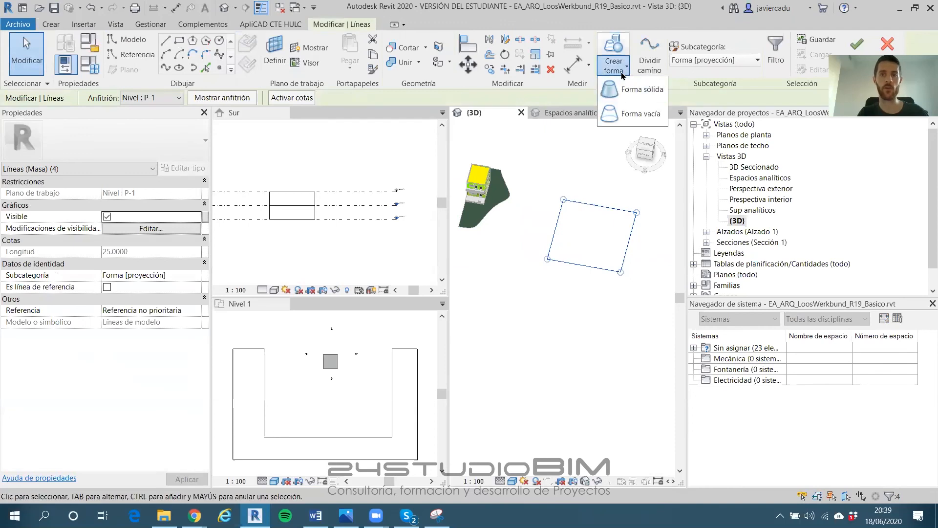
pyautogui.click(618, 92)
pyautogui.scroll(-3, 532, 215)
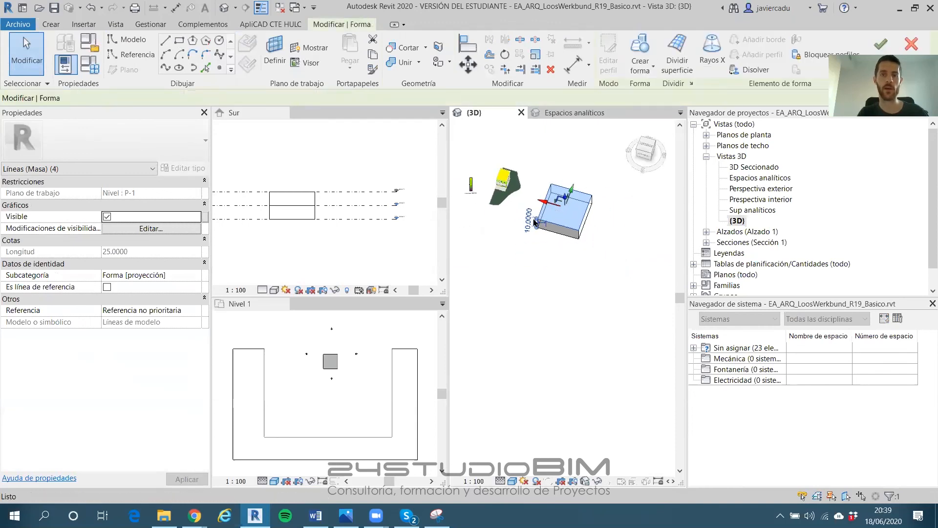
pyautogui.write('100')
pyautogui.press('Return')
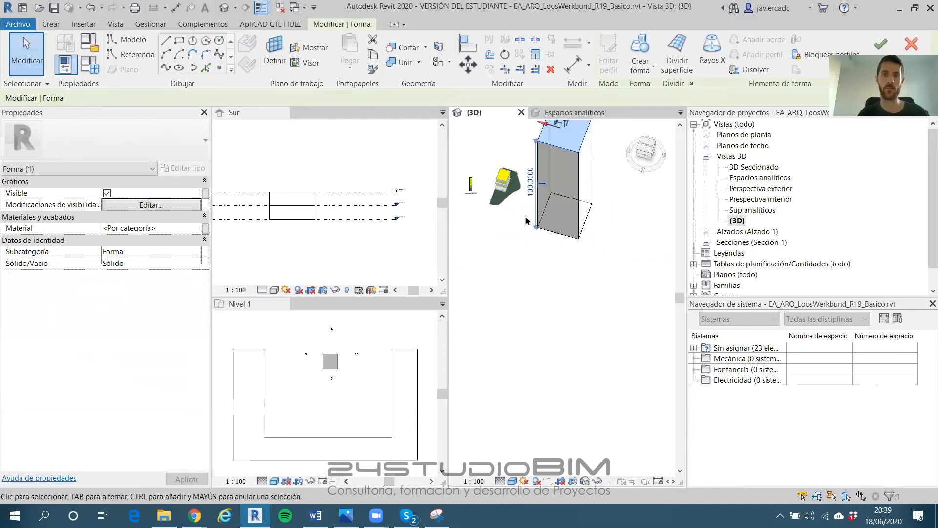
# Set the tower's height to 150 m
pyautogui.moveTo(555, 255); pyautogui.dragTo(547, 339, button='middle')
pyautogui.keyDown('shift'); pyautogui.moveTo(547, 339); pyautogui.dragTo(532, 244, button='middle'); pyautogui.keyUp('shift')
pyautogui.click(519, 268)
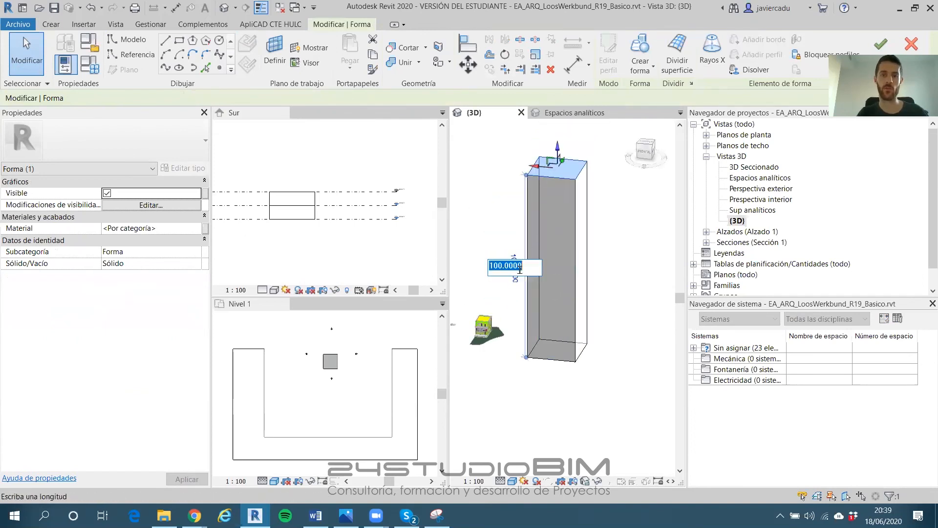
pyautogui.write('15')
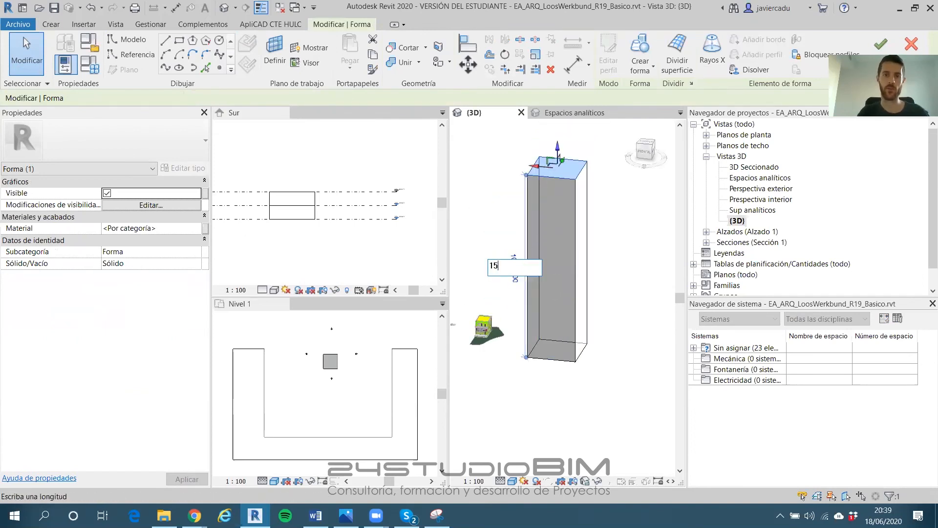
pyautogui.write('0')
pyautogui.press('Return')
# Rotate the tower's top face by 90 degrees about its centre to twist the form
pyautogui.keyDown('shift'); pyautogui.moveTo(538, 274); pyautogui.dragTo(549, 249, button='middle'); pyautogui.keyUp('shift')
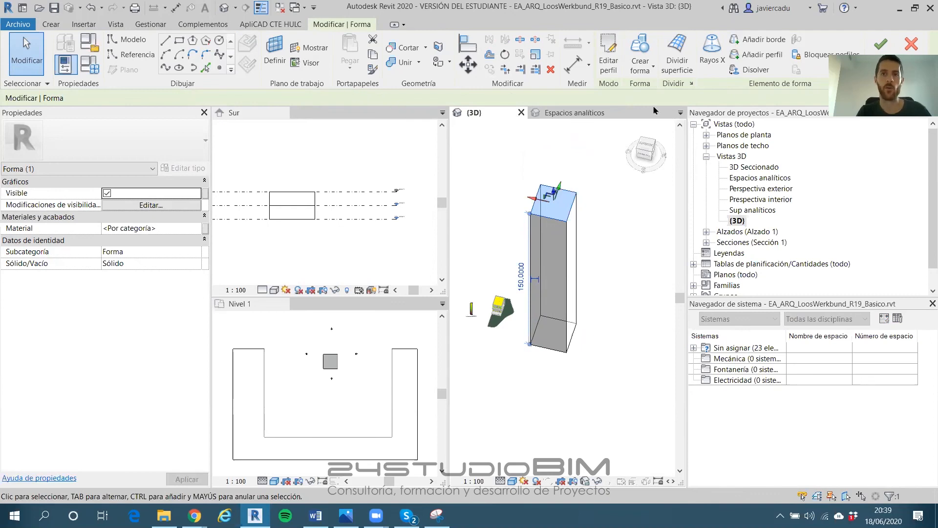
pyautogui.click(504, 53)
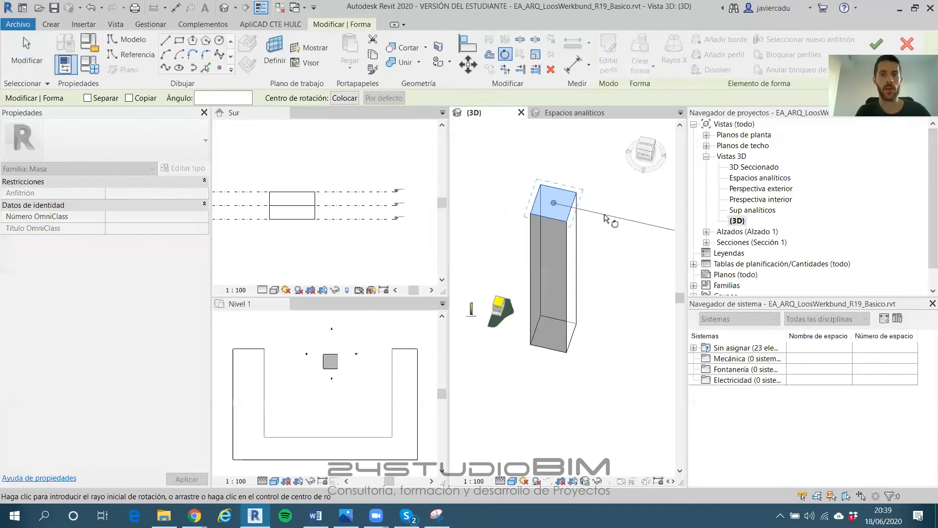
pyautogui.click(607, 217)
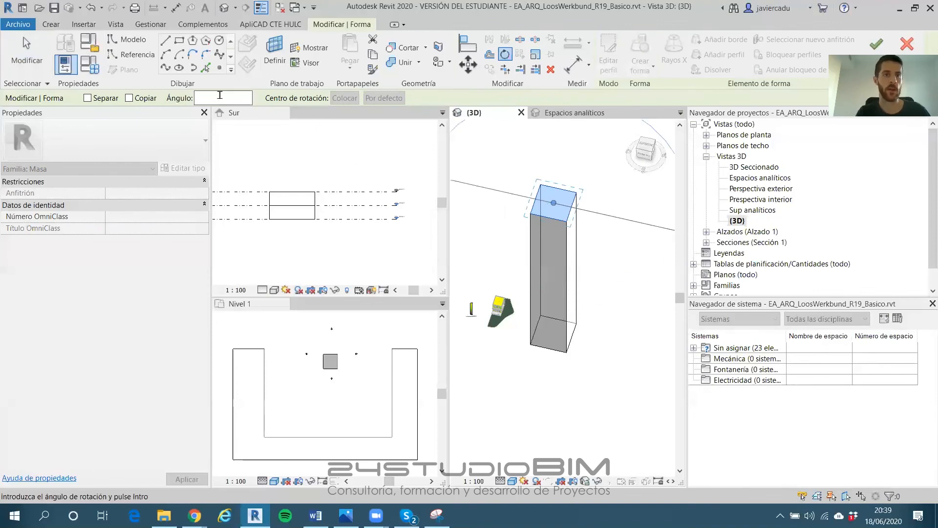
pyautogui.write('90')
pyautogui.press('Return')
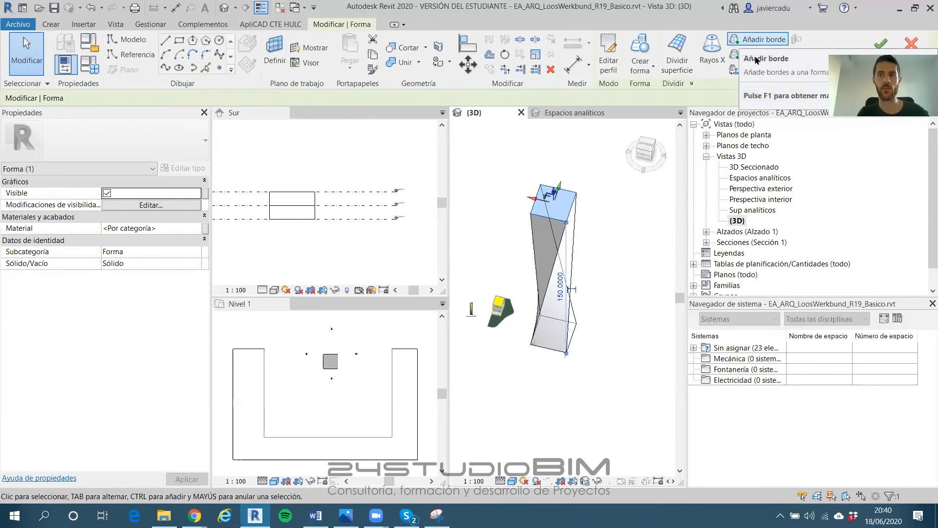
pyautogui.click(757, 39)
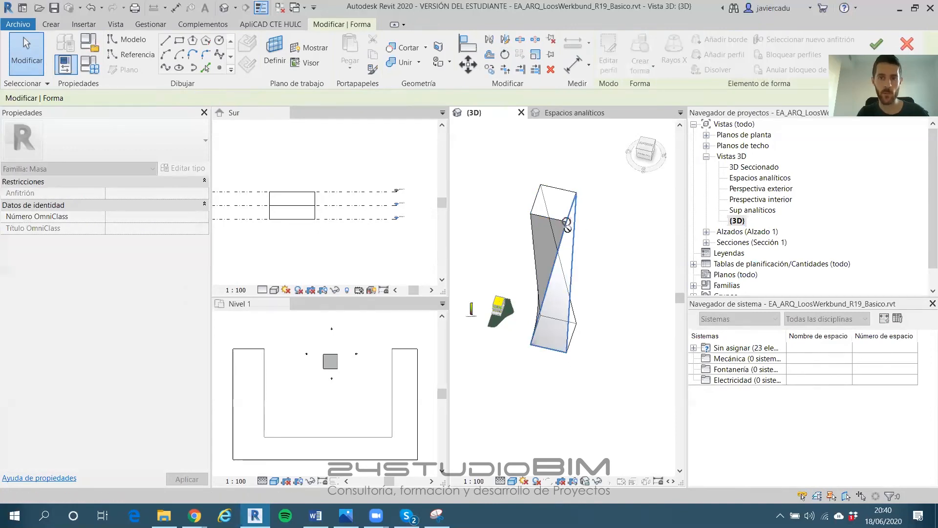
pyautogui.keyDown('shift'); pyautogui.moveTo(567, 225); pyautogui.dragTo(543, 350, button='middle'); pyautogui.keyUp('shift')
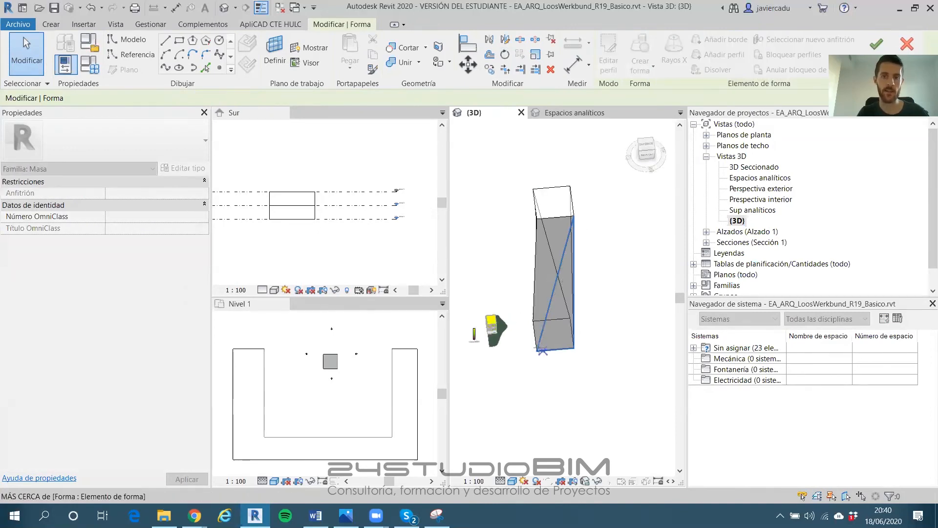
pyautogui.press('Escape')
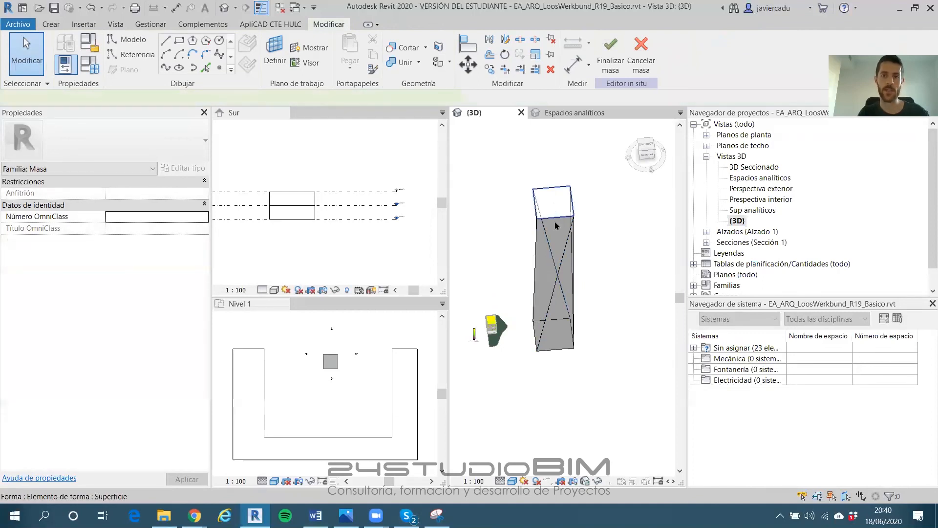
pyautogui.click(543, 196)
pyautogui.press('Escape')
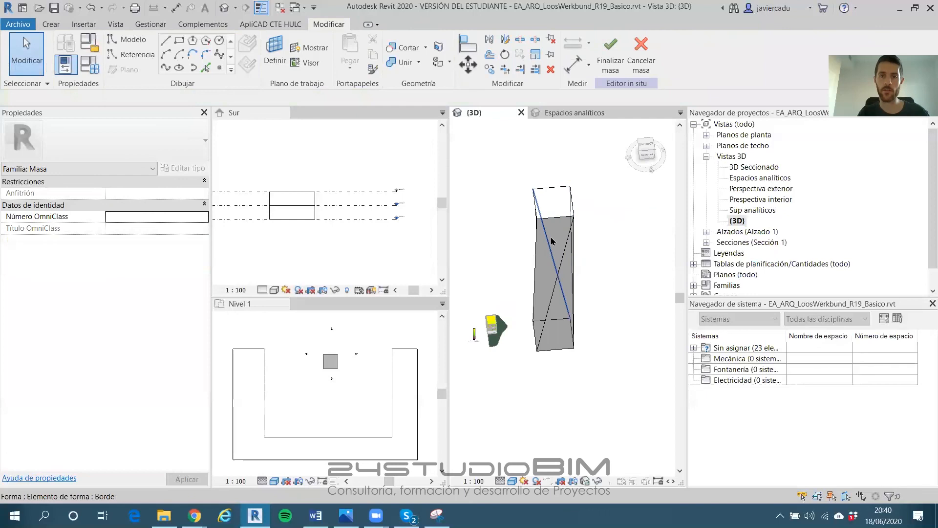
# Add edges to the twisted form between its aligned top and bottom corners, and finish the mass
pyautogui.click(556, 236)
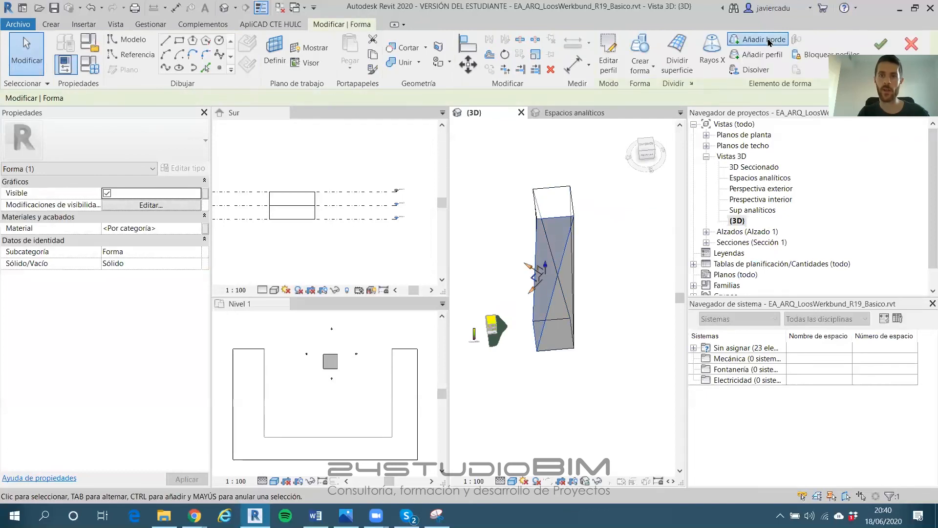
pyautogui.click(769, 40)
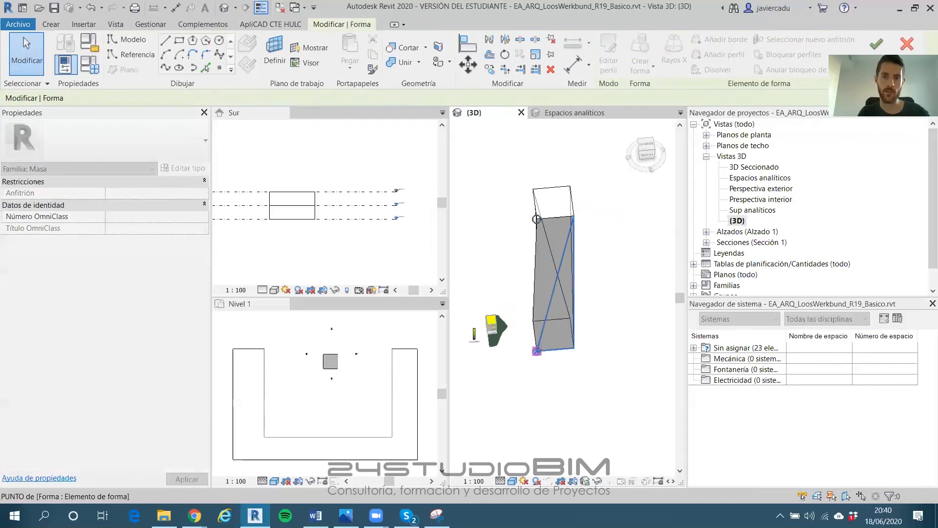
pyautogui.keyDown('shift'); pyautogui.moveTo(536, 219); pyautogui.dragTo(571, 178, button='middle'); pyautogui.keyUp('shift')
pyautogui.click(578, 177)
pyautogui.click(579, 369)
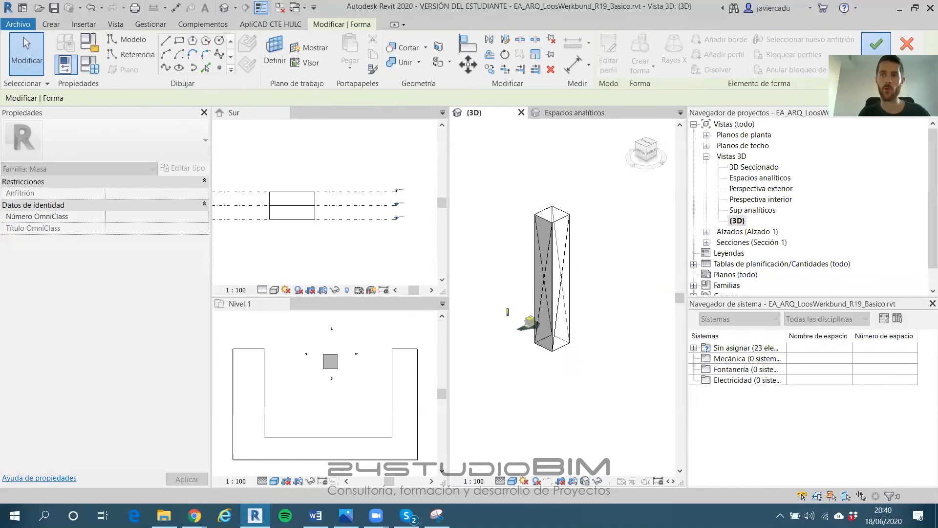
pyautogui.keyDown('shift'); pyautogui.moveTo(631, 260); pyautogui.dragTo(563, 179, button='middle'); pyautogui.keyUp('shift')
pyautogui.keyDown('shift'); pyautogui.moveTo(580, 257); pyautogui.dragTo(541, 265, button='middle'); pyautogui.keyUp('shift')
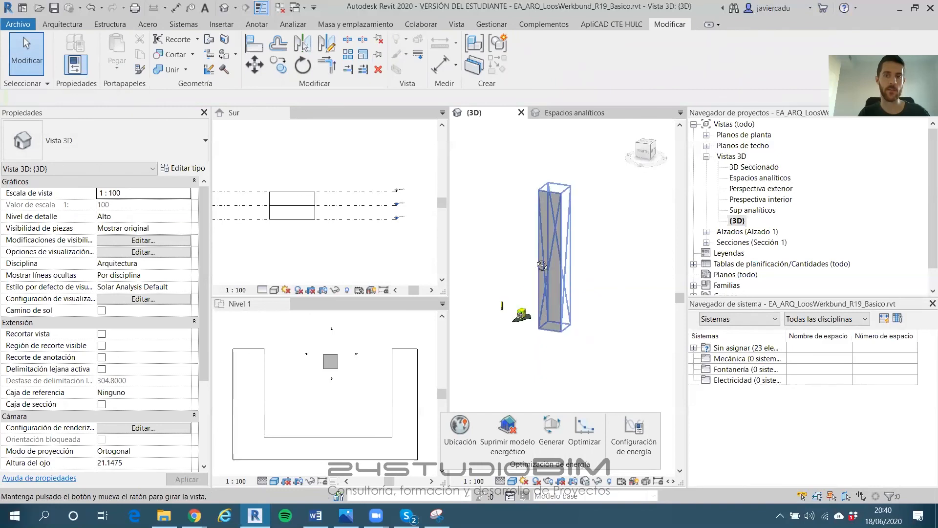
# Reopen the tower mass for editing, pull one top corner well outward and raise it to about 187 m
pyautogui.scroll(2, 559, 195)
pyautogui.doubleClick(557, 195)
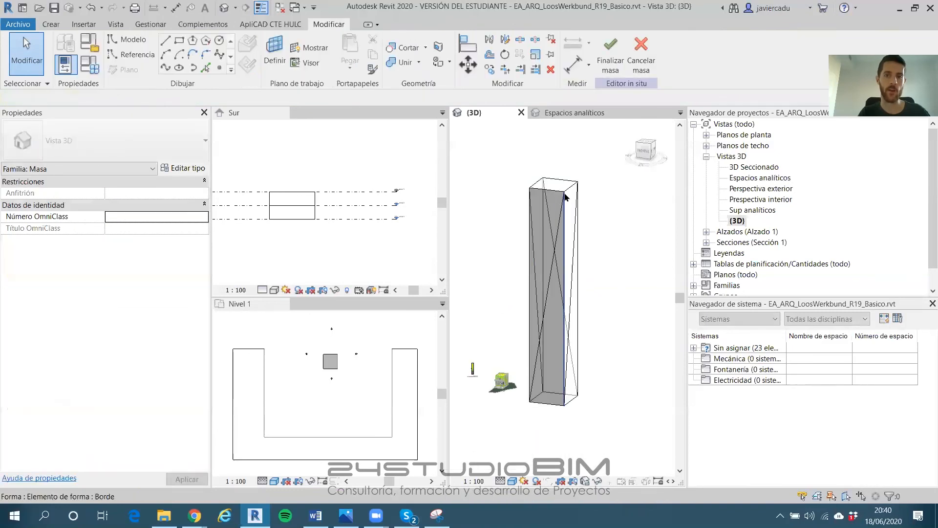
pyautogui.click(564, 196)
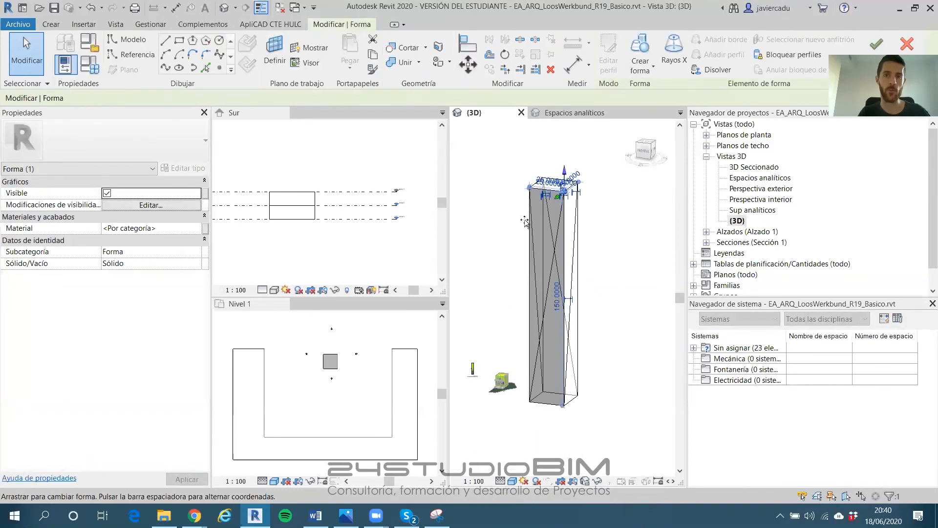
pyautogui.moveTo(526, 223); pyautogui.dragTo(519, 222)
pyautogui.keyDown('shift'); pyautogui.moveTo(577, 227); pyautogui.dragTo(623, 255, button='middle'); pyautogui.keyUp('shift')
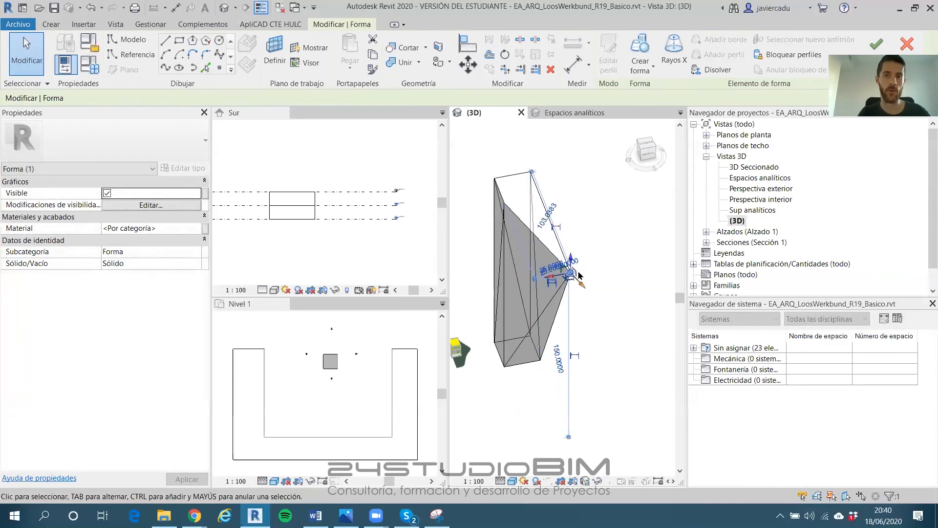
pyautogui.moveTo(571, 261); pyautogui.dragTo(572, 220)
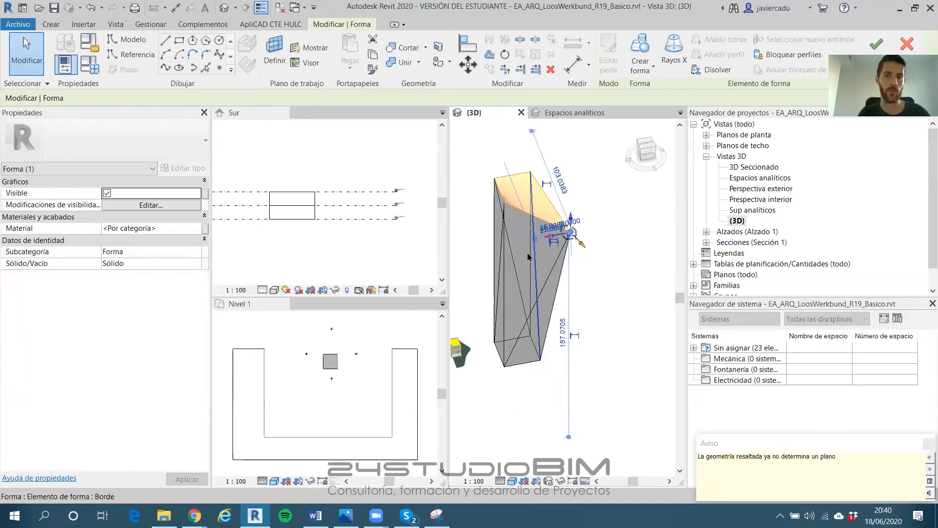
# Stretch the roof outward by moving its opposite edge to about 45 m across, and finish the mass
pyautogui.press('Escape')
pyautogui.click(506, 207)
pyautogui.press('Escape')
pyautogui.click(506, 187)
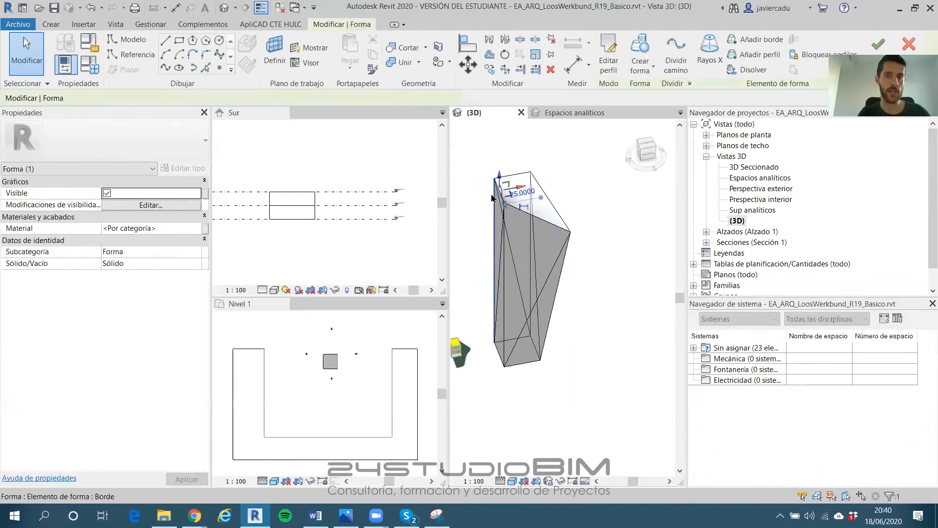
pyautogui.moveTo(520, 188); pyautogui.dragTo(492, 192)
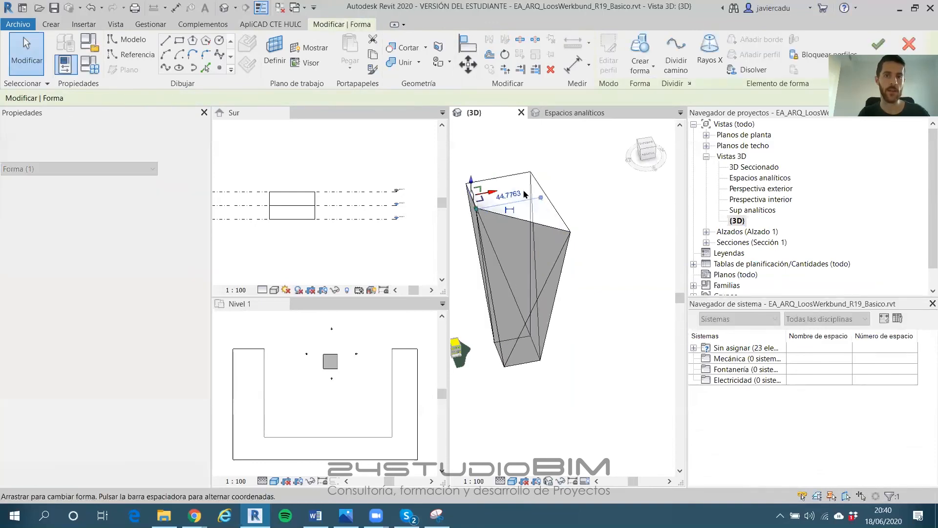
pyautogui.press('Escape')
pyautogui.keyDown('shift'); pyautogui.moveTo(549, 210); pyautogui.dragTo(570, 246, button='middle'); pyautogui.keyUp('shift')
pyautogui.click(610, 54)
pyautogui.scroll(-2, 565, 190)
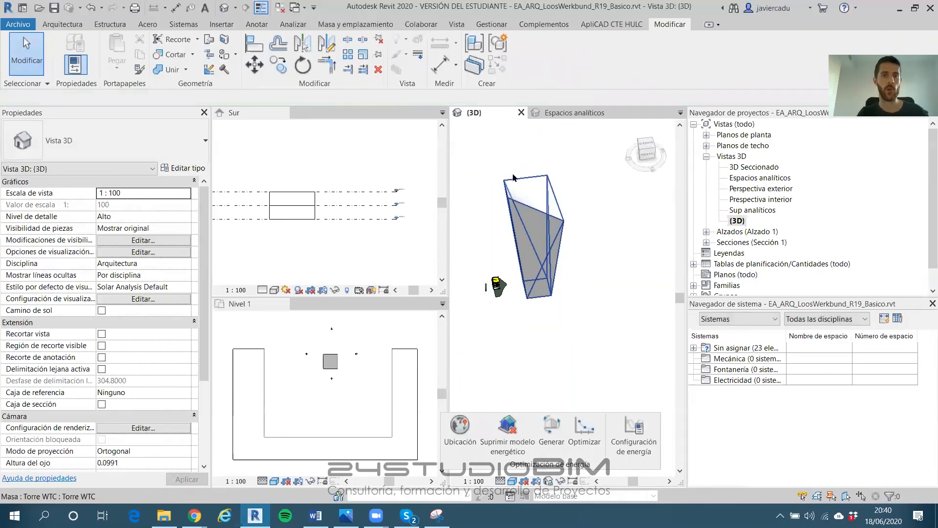
# Run the solar analysis on All Mass Faces, turning on mass visibility in the active view
pyautogui.click(283, 27)
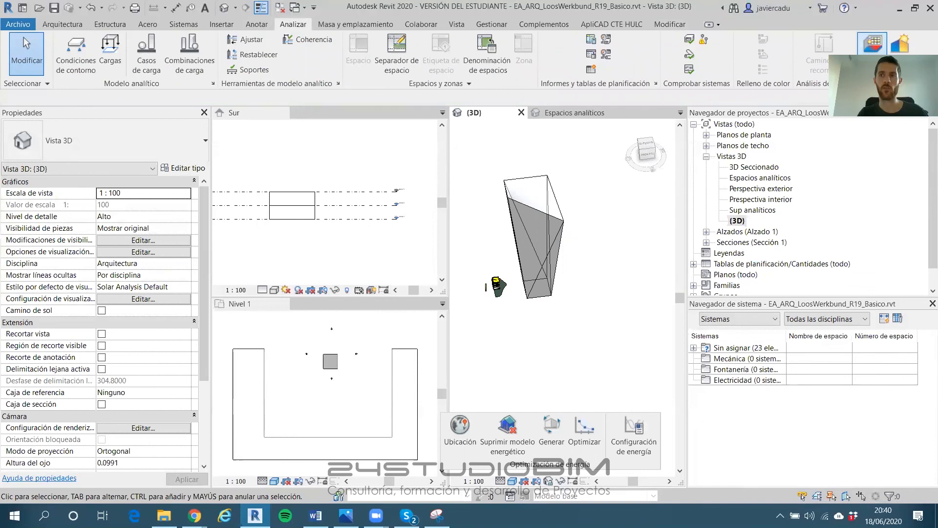
pyautogui.click(873, 44)
pyautogui.click(433, 134)
pyautogui.click(321, 164)
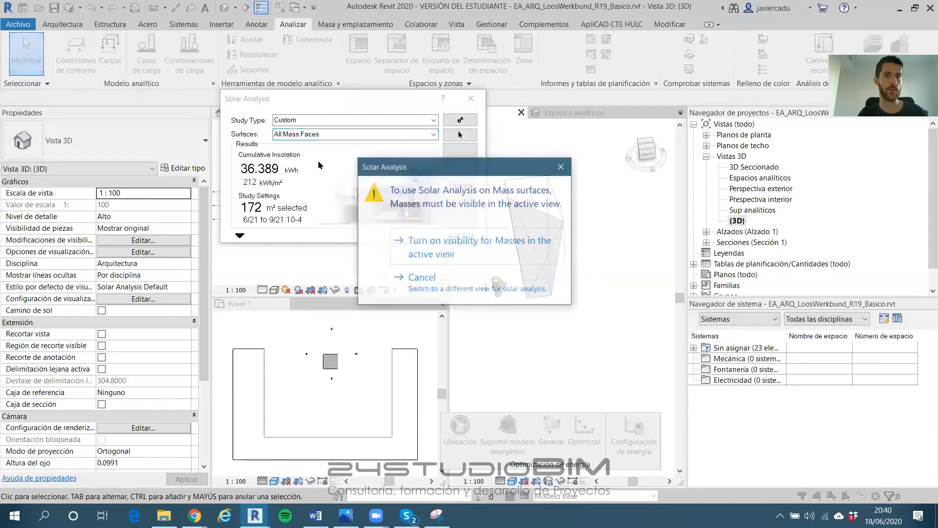
pyautogui.click(454, 255)
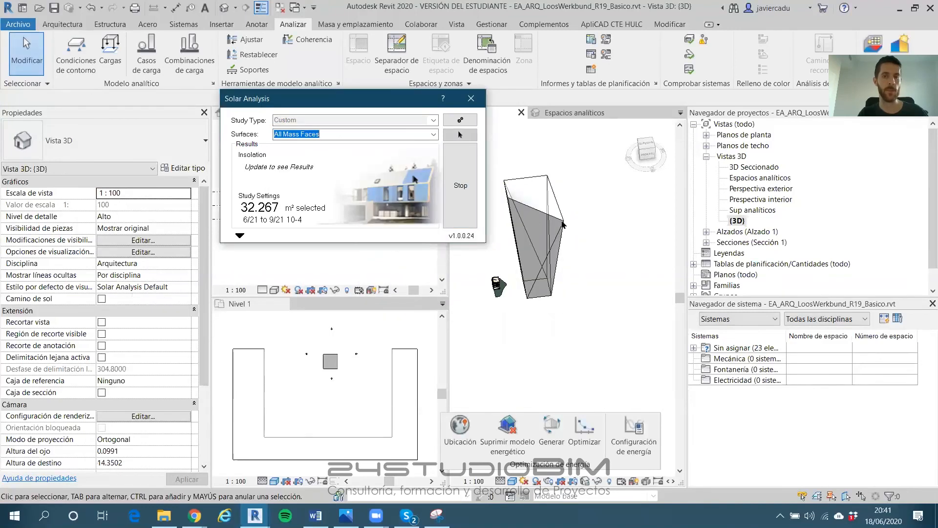
pyautogui.keyDown('shift'); pyautogui.moveTo(536, 236); pyautogui.dragTo(506, 201, button='middle'); pyautogui.keyUp('shift')
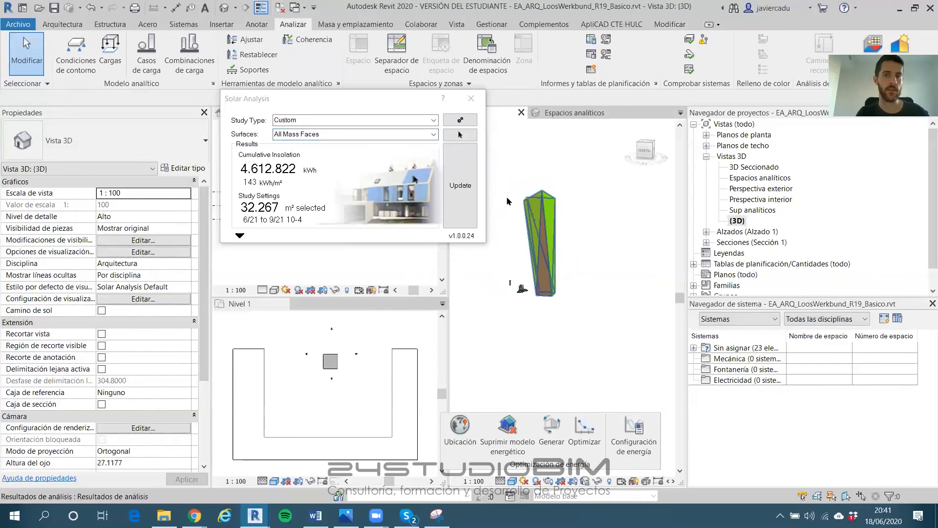
# Close Solar Analysis, place the tower's results legend beside its base and examine the coloured insolation faces
pyautogui.click(473, 105)
pyautogui.keyDown('shift'); pyautogui.moveTo(565, 237); pyautogui.dragTo(549, 259, button='middle'); pyautogui.keyUp('shift')
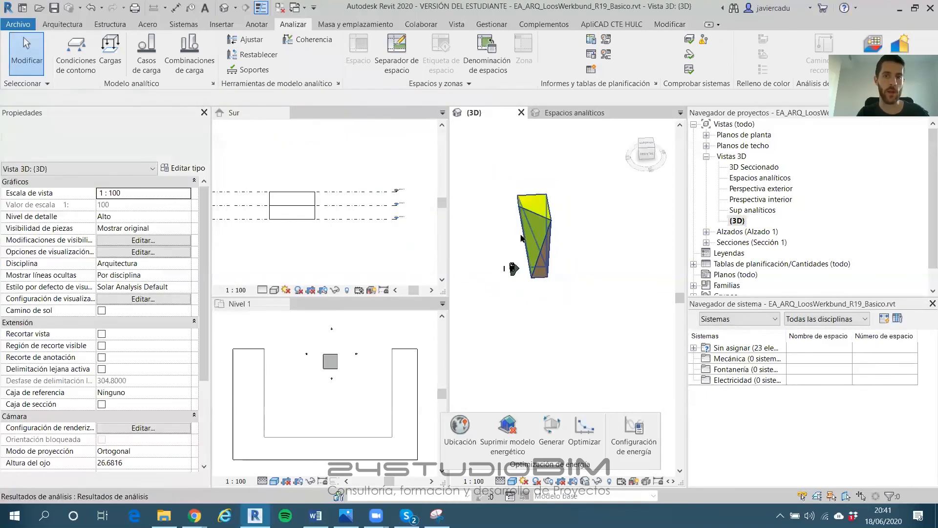
pyautogui.scroll(4, 515, 236)
pyautogui.click(611, 212)
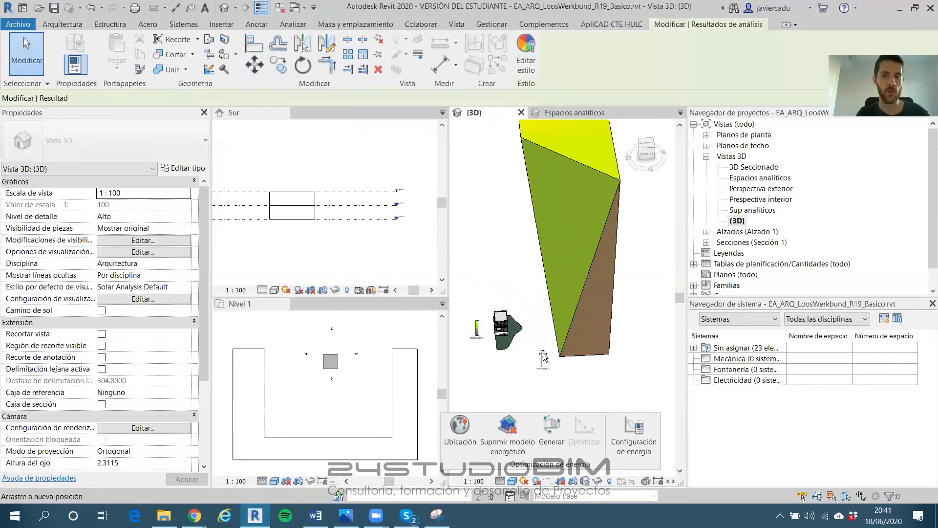
pyautogui.scroll(-2, 580, 228)
pyautogui.keyDown('shift'); pyautogui.moveTo(581, 238); pyautogui.dragTo(575, 226, button='middle'); pyautogui.keyUp('shift')
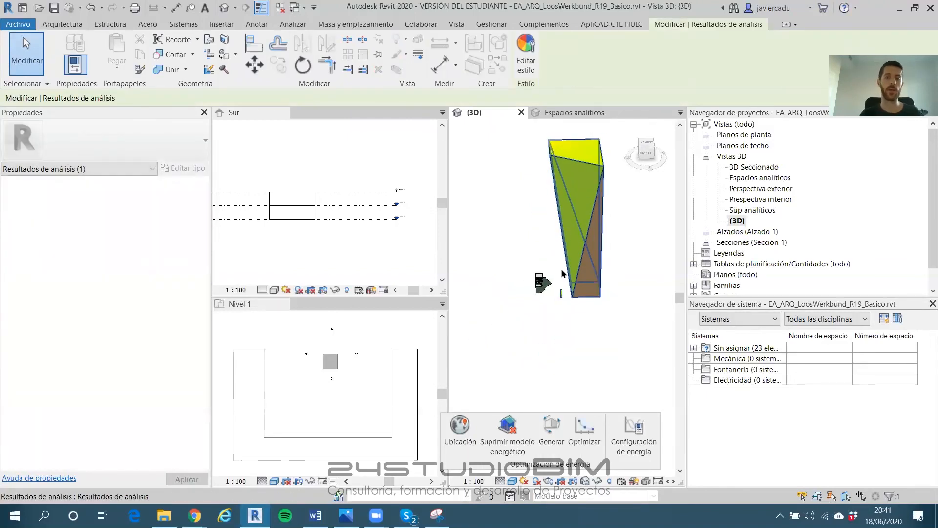
# Start a new in-place mass named Entorno for a neighbouring building beside the tower
pyautogui.scroll(3, 560, 272)
pyautogui.moveTo(566, 271)
pyautogui.keyDown('shift'); pyautogui.mouseDown(button='middle')
pyautogui.moveTo(535, 253)
pyautogui.moveTo(564, 266)
pyautogui.mouseUp(button='middle'); pyautogui.keyUp('shift')
pyautogui.moveTo(617, 277); pyautogui.dragTo(538, 288, button='middle')
pyautogui.scroll(-2, 602, 278)
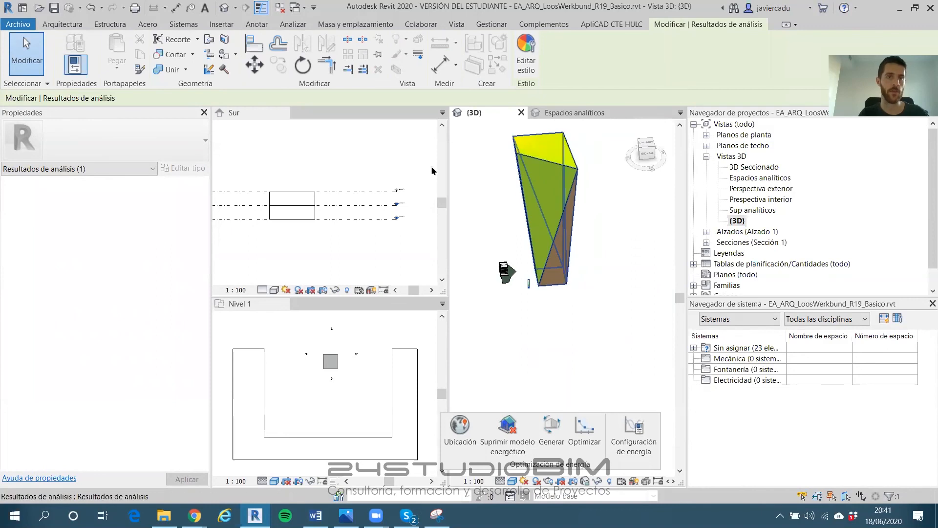
pyautogui.click(355, 24)
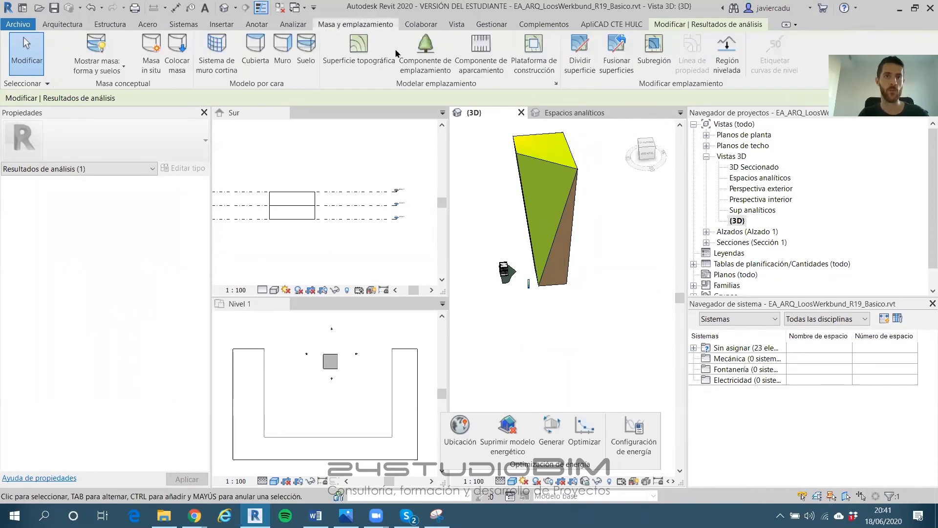
pyautogui.click(150, 47)
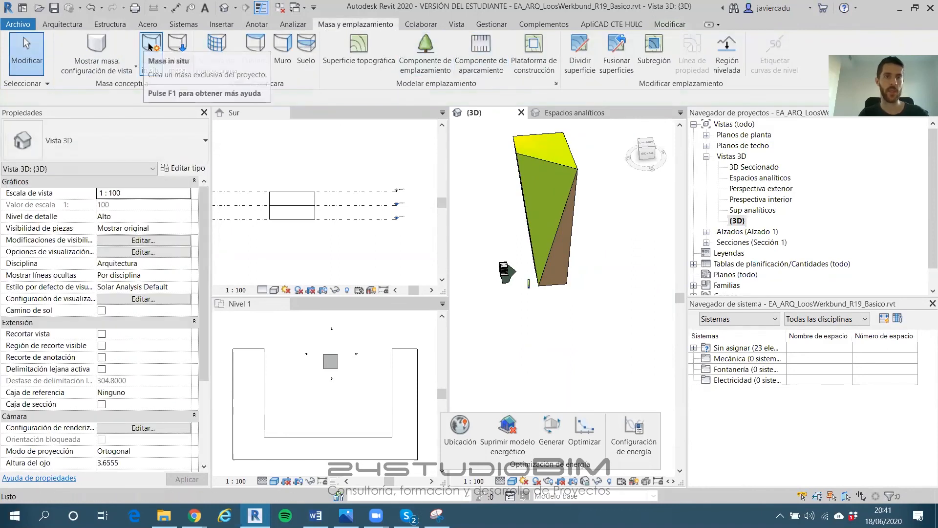
pyautogui.click(546, 304)
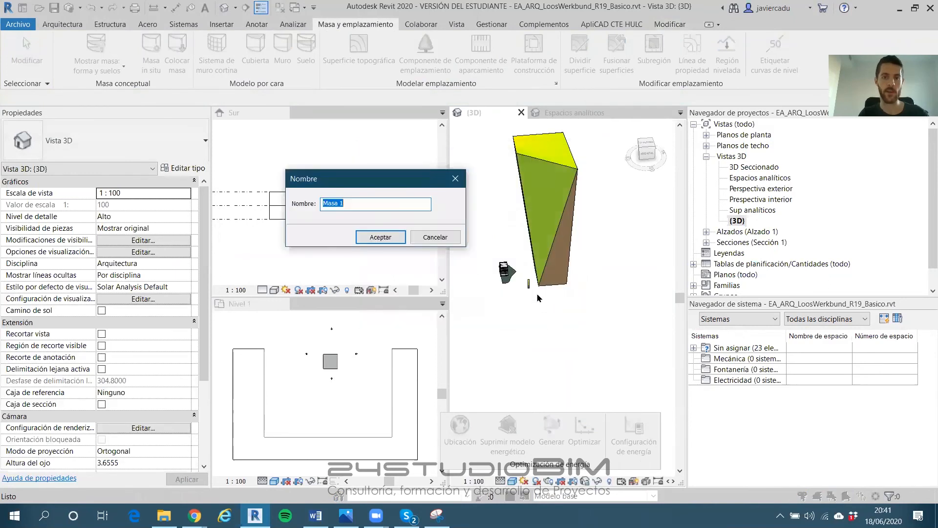
pyautogui.write('Entorno')
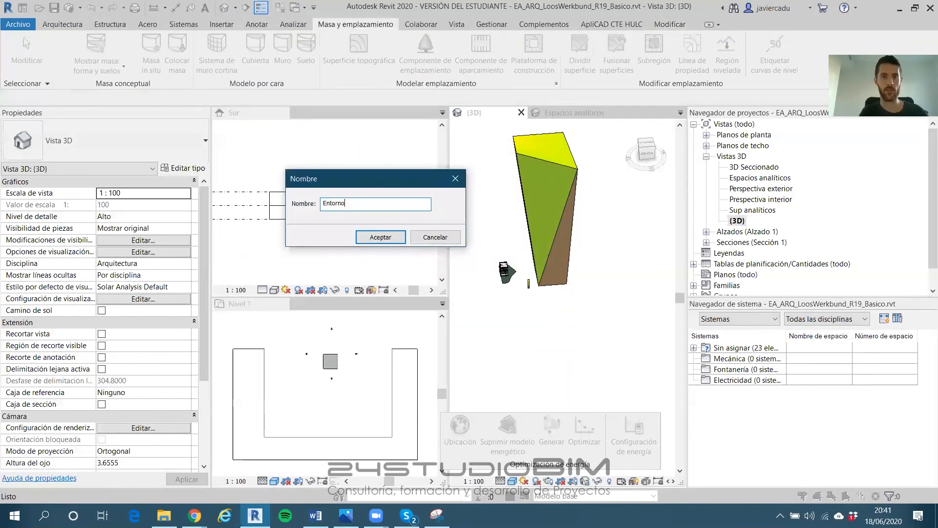
pyautogui.press('Return')
# Sketch a rectangle of about 30 × 31 m on level P-1 in front of the tower's base
pyautogui.click(180, 40)
pyautogui.click(523, 298)
pyautogui.click(560, 317)
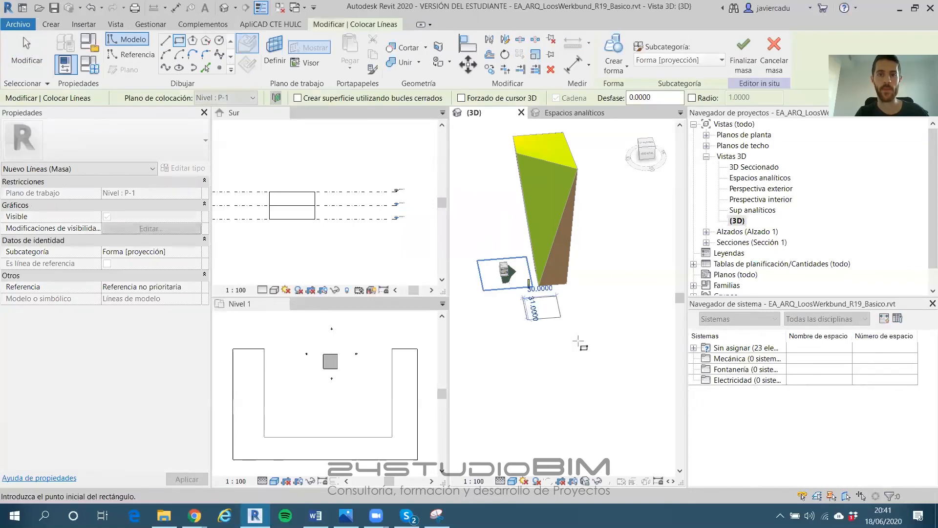
# Create a solid form from the whole rectangle and set its height to 100 m
pyautogui.press('Escape')
pyautogui.press('Tab')
pyautogui.click(558, 310)
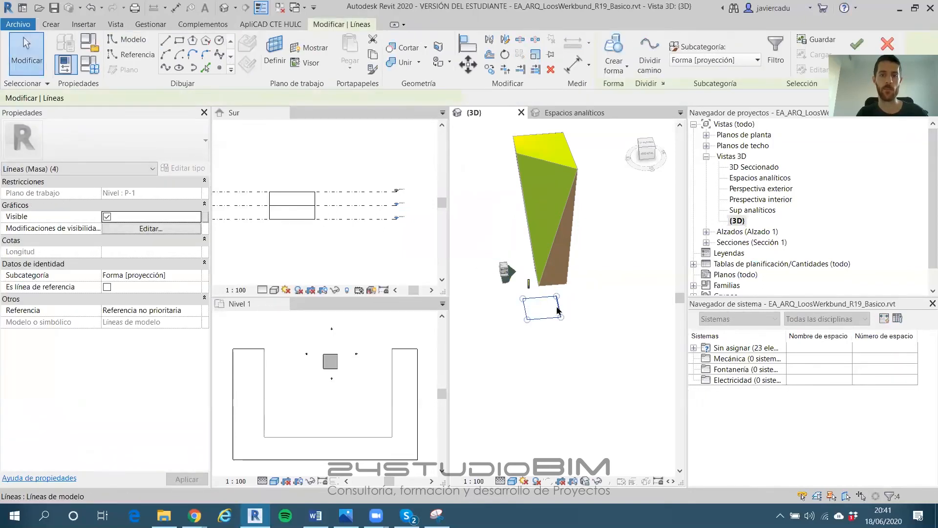
pyautogui.click(606, 73)
pyautogui.click(625, 81)
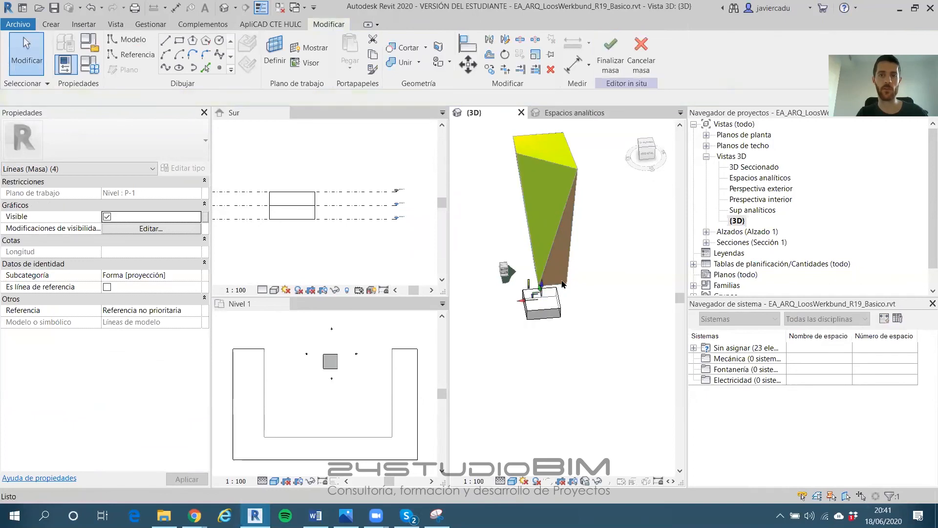
pyautogui.click(520, 312)
pyautogui.write('100')
pyautogui.press('Return')
pyautogui.press('Escape')
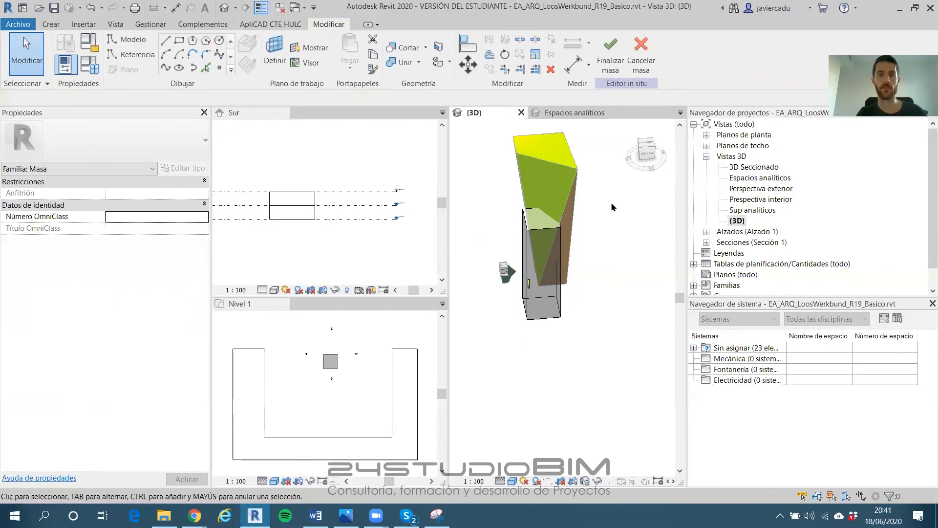
# Finish the neighbouring mass and move the box slightly farther away from the tower
pyautogui.keyDown('shift'); pyautogui.moveTo(544, 307); pyautogui.dragTo(555, 308, button='middle'); pyautogui.keyUp('shift')
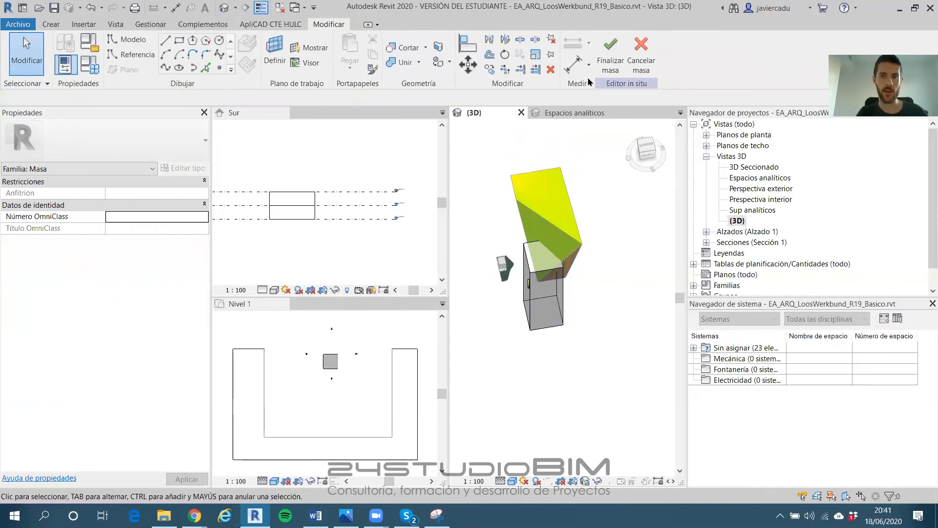
pyautogui.click(545, 327)
pyautogui.press('Escape')
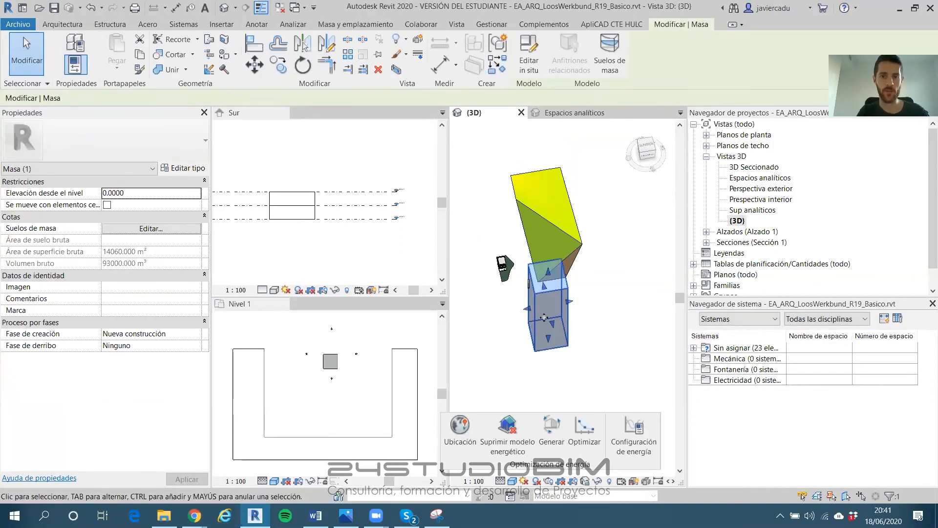
pyautogui.keyDown('shift'); pyautogui.moveTo(545, 323); pyautogui.dragTo(517, 251, button='middle'); pyautogui.keyUp('shift')
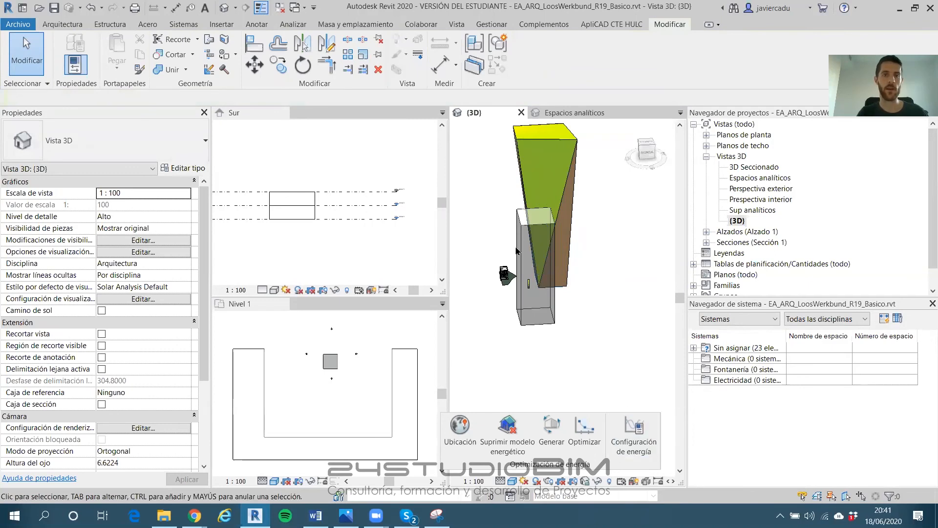
# Reopen Solar Analysis and update the Custom study on All Mass Faces with the neighbouring box in place
pyautogui.click(295, 25)
pyautogui.click(891, 54)
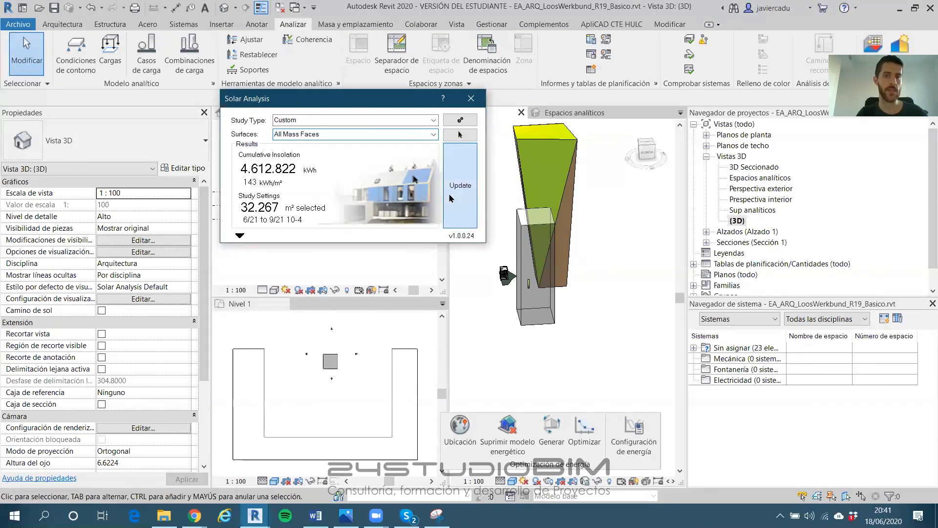
pyautogui.click(462, 210)
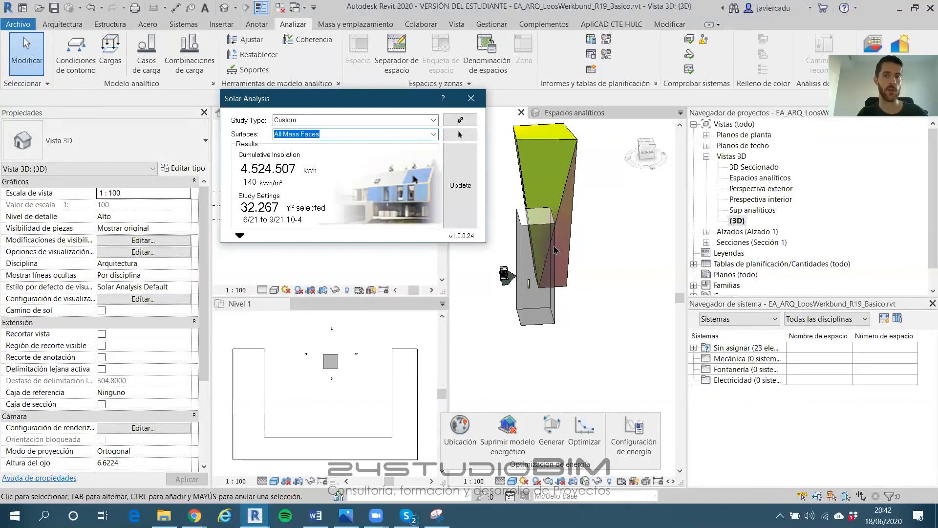
# Examine the neighbouring box's shading on the tower faces from several sides, closing Solar Analysis
pyautogui.keyDown('shift'); pyautogui.moveTo(548, 249); pyautogui.dragTo(602, 200, button='middle'); pyautogui.keyUp('shift')
pyautogui.scroll(3, 550, 263)
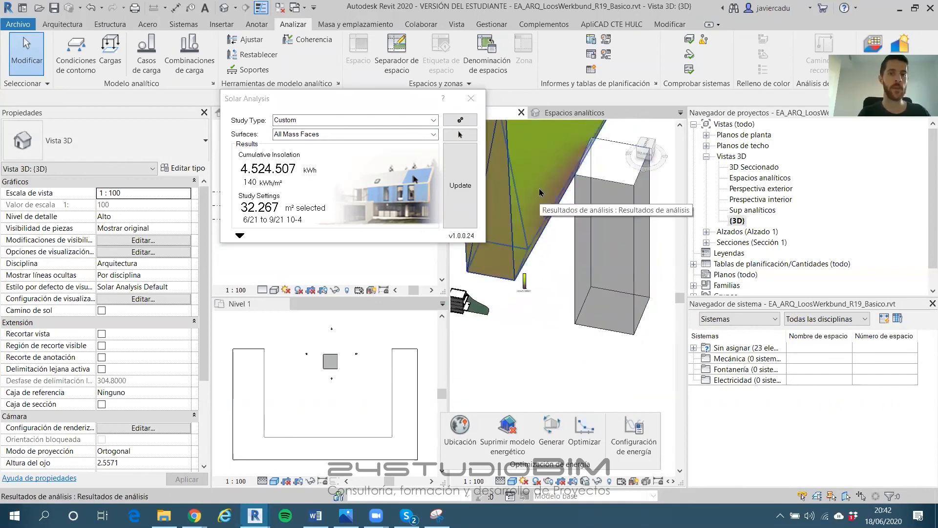
pyautogui.click(471, 103)
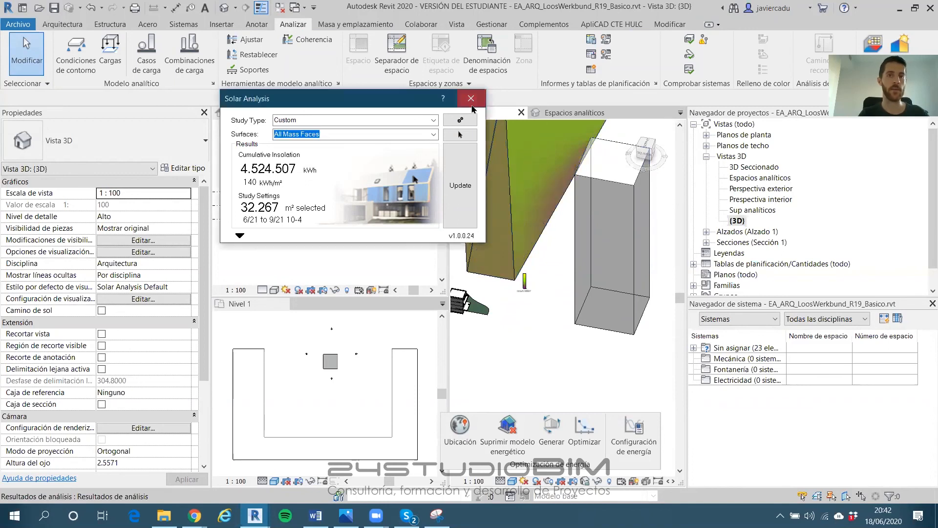
pyautogui.keyDown('shift'); pyautogui.moveTo(518, 238); pyautogui.dragTo(540, 248, button='middle'); pyautogui.keyUp('shift')
pyautogui.scroll(-2, 574, 252)
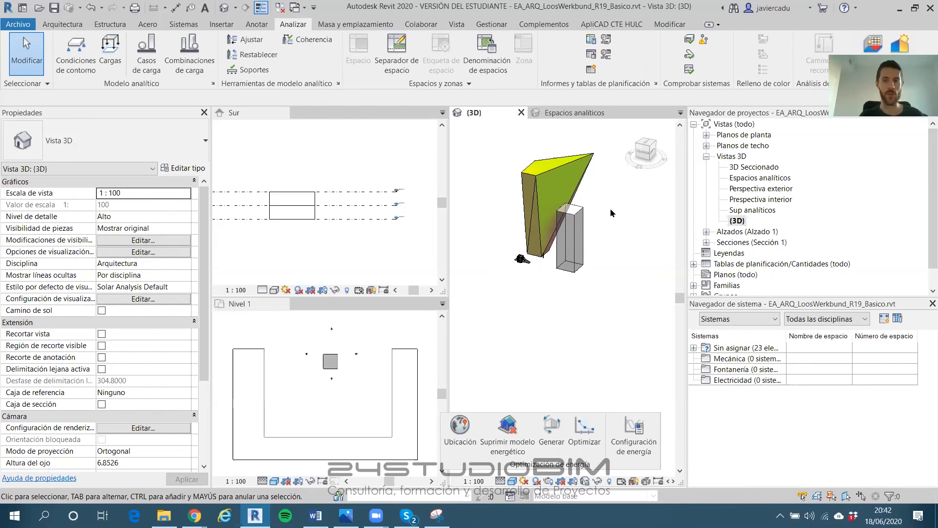
pyautogui.keyDown('shift'); pyautogui.moveTo(598, 224); pyautogui.dragTo(560, 247, button='middle'); pyautogui.keyUp('shift')
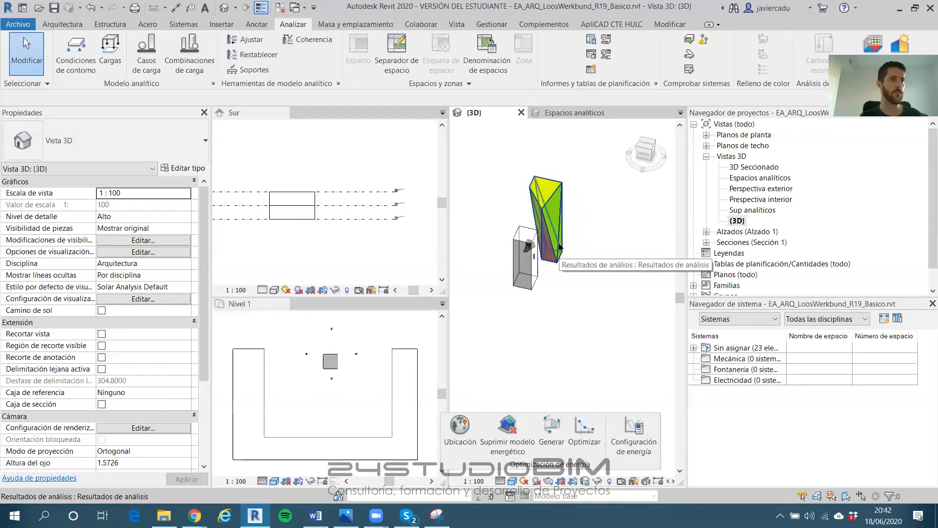